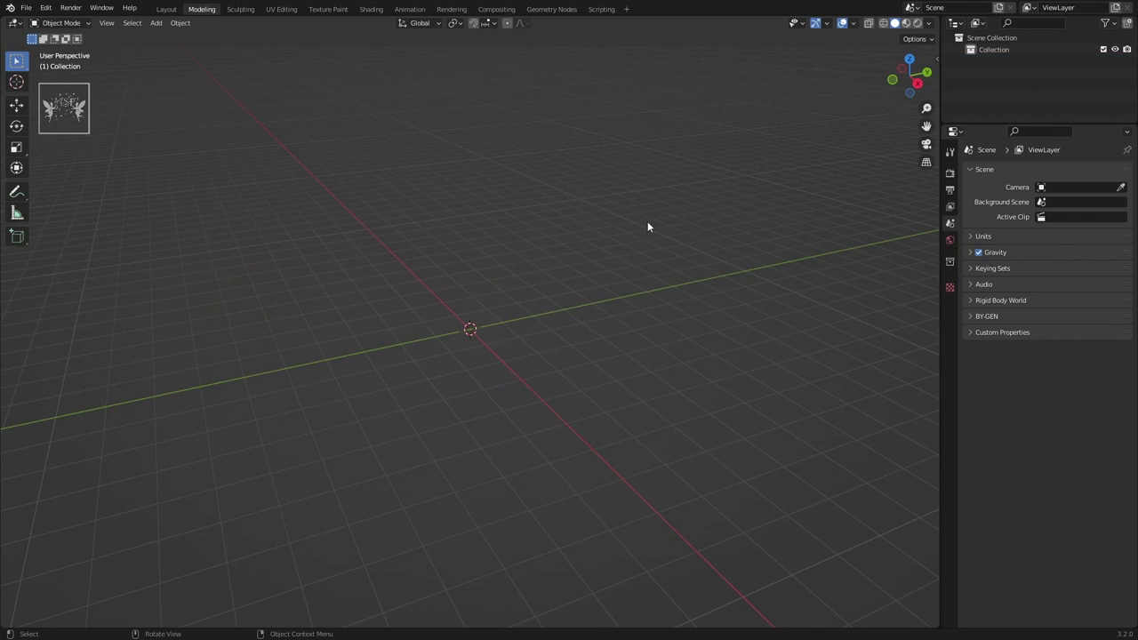
# - Bring up the Add menu to insert an A.N.T. Landscape mesh
pyautogui.hotkey('shift', 'a')
# - Add a Landscape terrain and apply the volcano preset to it
pyautogui.click(703, 525)
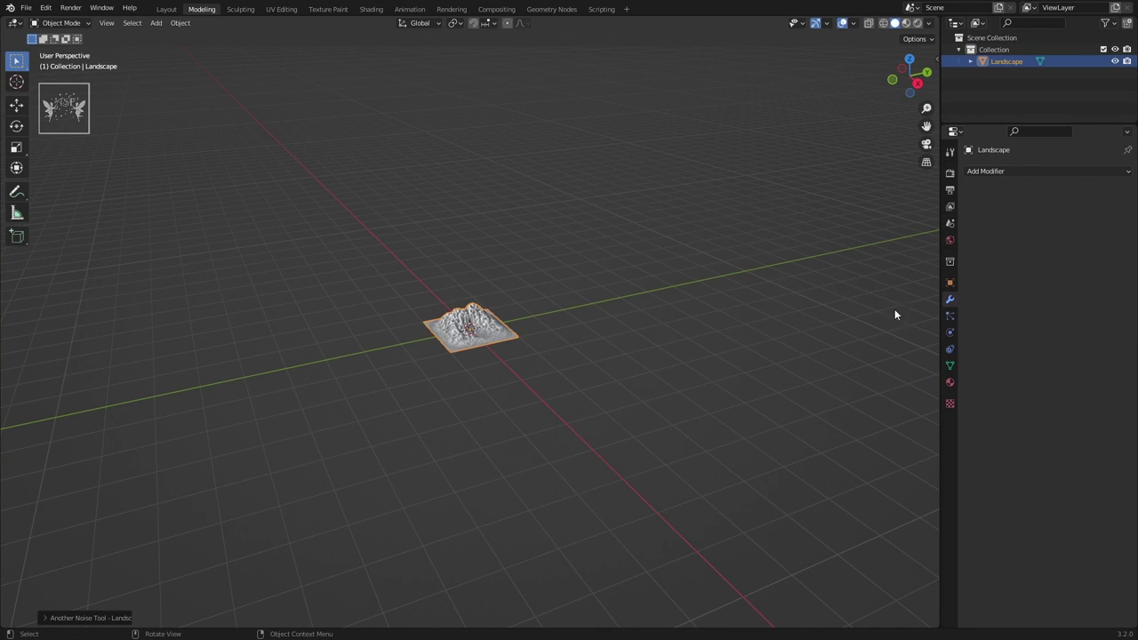
pyautogui.click(56, 626)
pyautogui.click(98, 76)
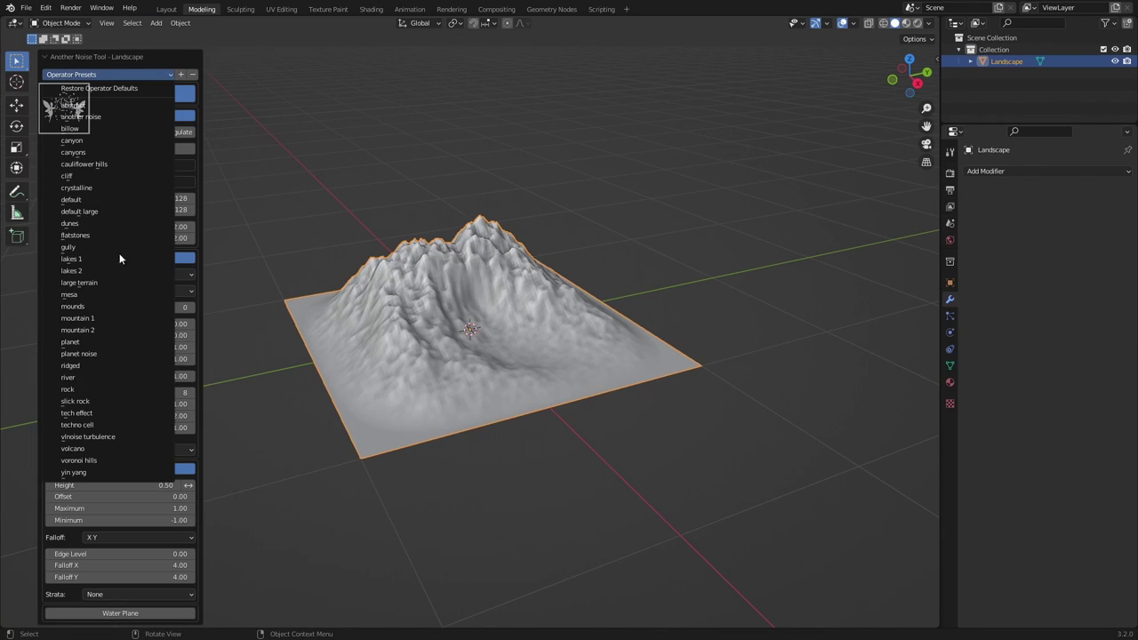
pyautogui.click(92, 455)
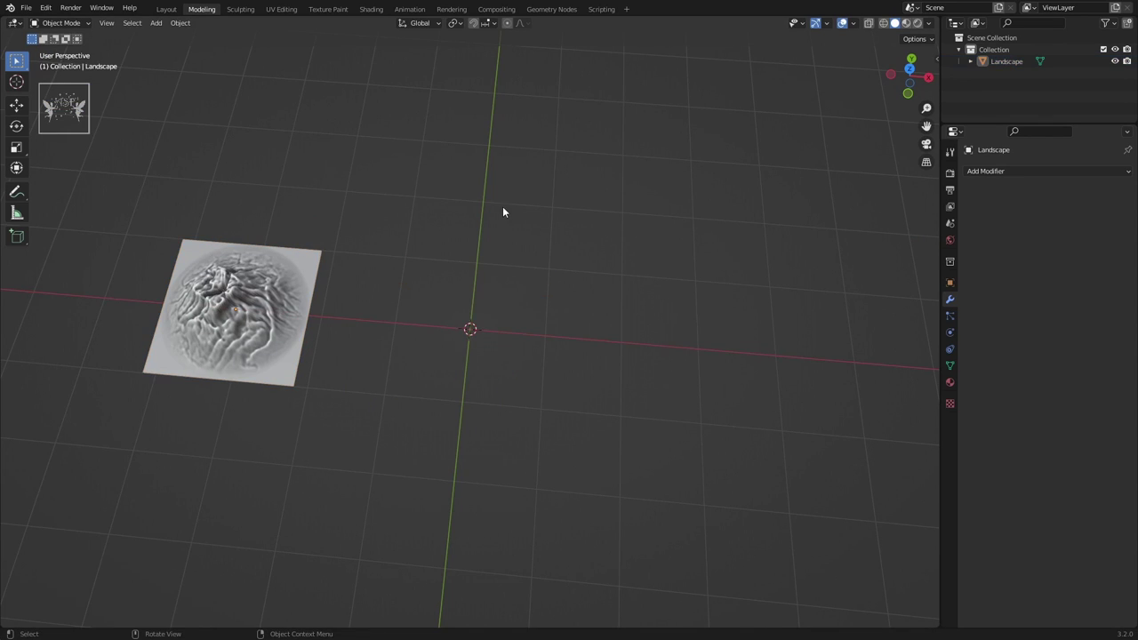
# - Add a second Landscape with the mountain 1 preset and Mesh Size X 3
pyautogui.hotkey('shift', 'a')
pyautogui.click(588, 509)
pyautogui.click(67, 75)
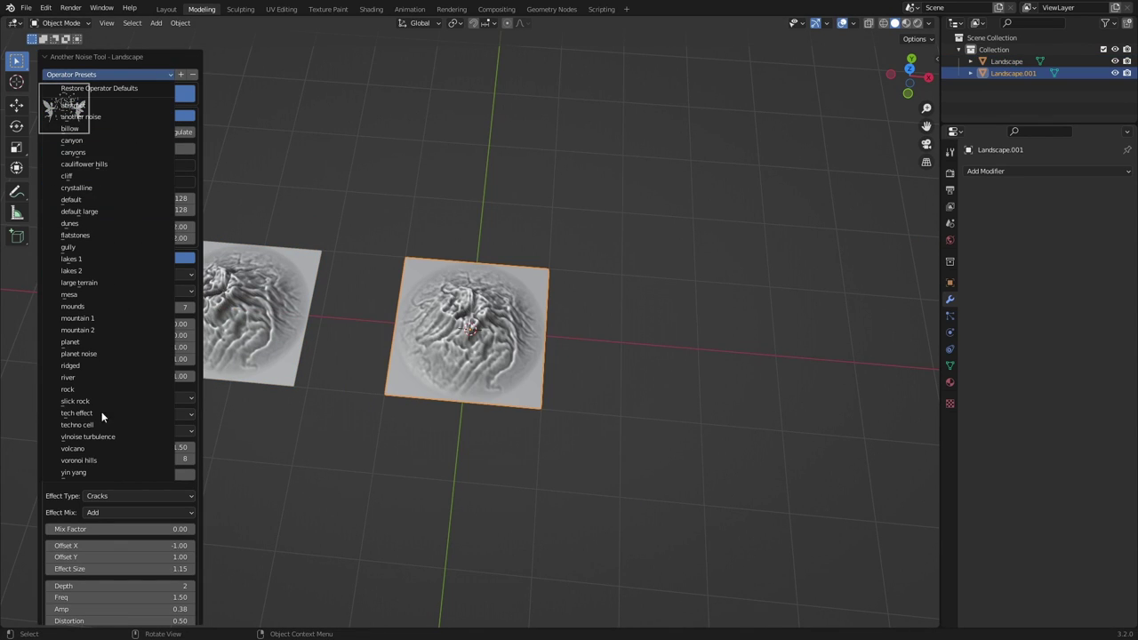
pyautogui.click(106, 319)
pyautogui.moveTo(358, 367)
pyautogui.mouseDown(button='middle')
pyautogui.moveTo(542, 323)
pyautogui.moveTo(510, 394)
pyautogui.mouseUp(button='middle')
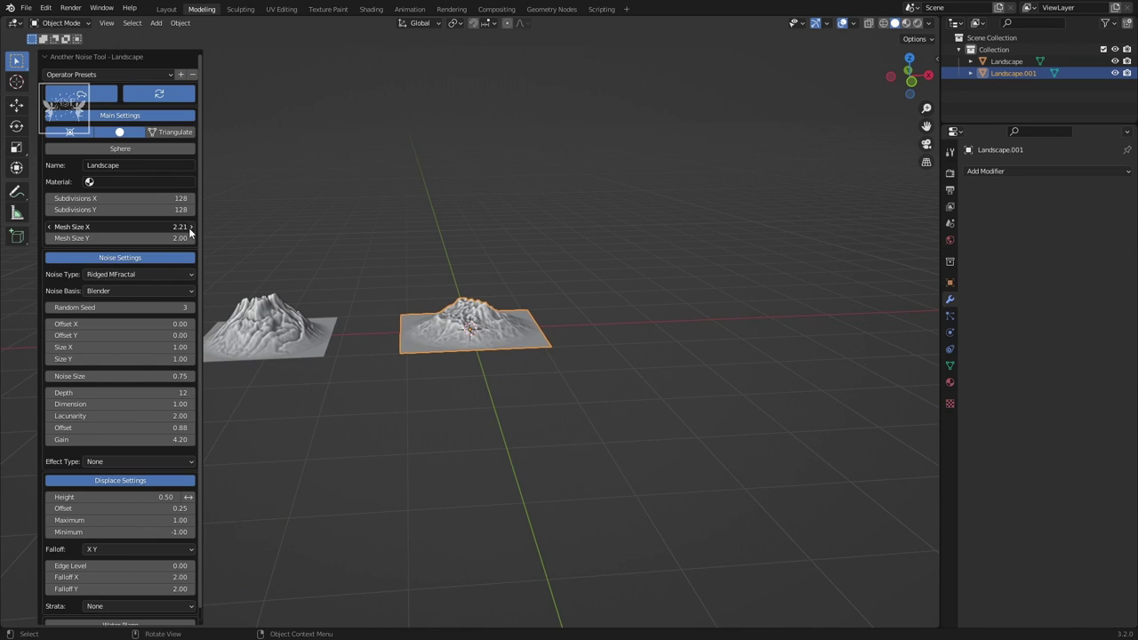
pyautogui.moveTo(189, 230); pyautogui.dragTo(155, 227)
pyautogui.write('3')
pyautogui.press('Return')
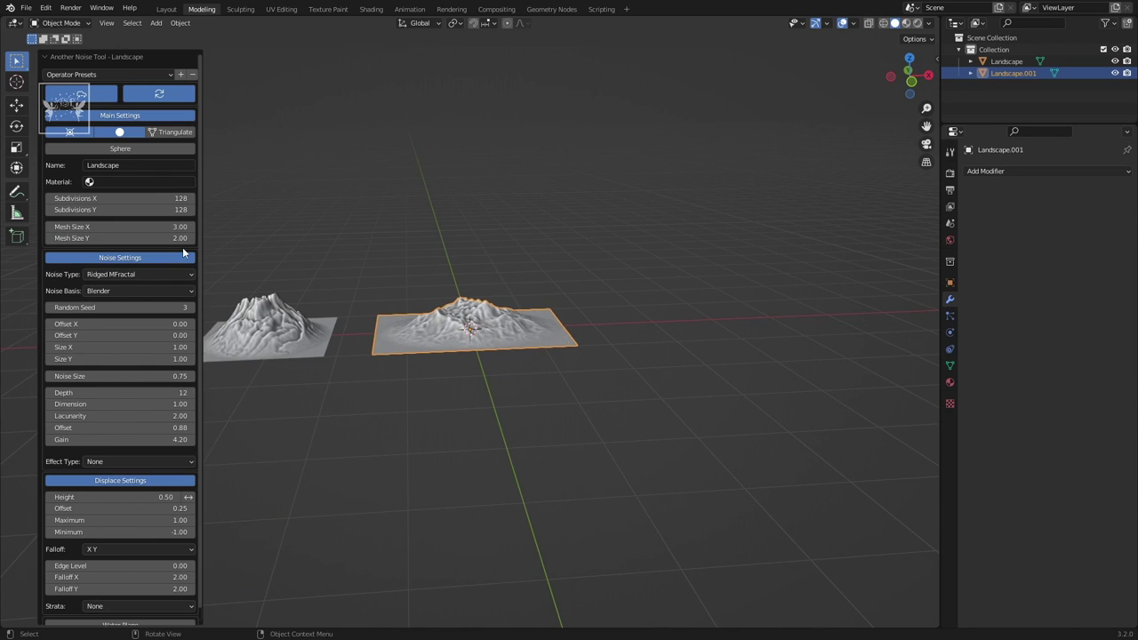
pyautogui.moveTo(254, 249)
pyautogui.mouseDown(button='middle')
pyautogui.moveTo(478, 454)
pyautogui.moveTo(421, 395)
pyautogui.moveTo(555, 392)
pyautogui.mouseUp(button='middle')
# - Move the mountain terrain aside along the X axis
pyautogui.press('g')
pyautogui.press('x')
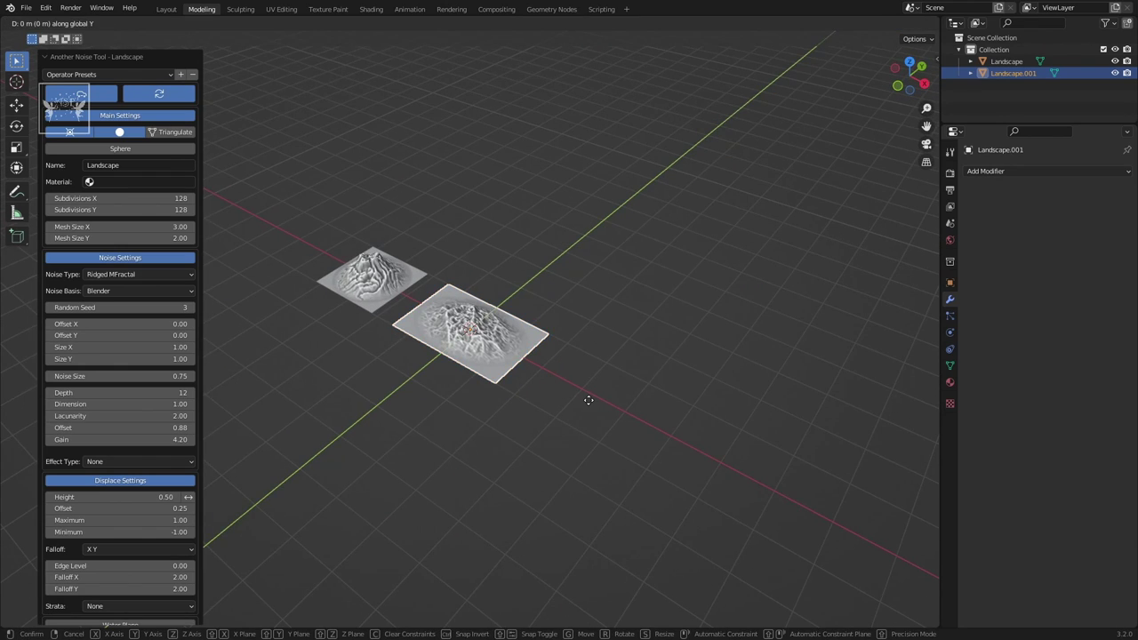
pyautogui.click(371, 293)
pyautogui.hotkey('shift', 'a')
# - Add a third Landscape using the voronoi hills preset
pyautogui.click(594, 346)
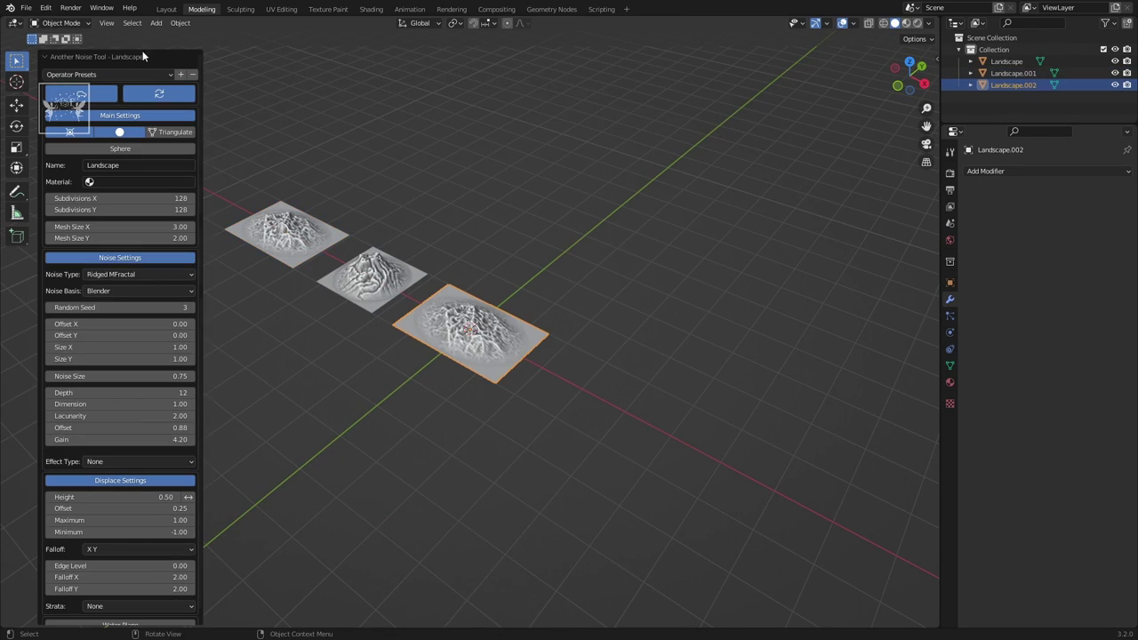
pyautogui.click(120, 227)
pyautogui.write('2')
pyautogui.press('Return')
pyautogui.click(132, 76)
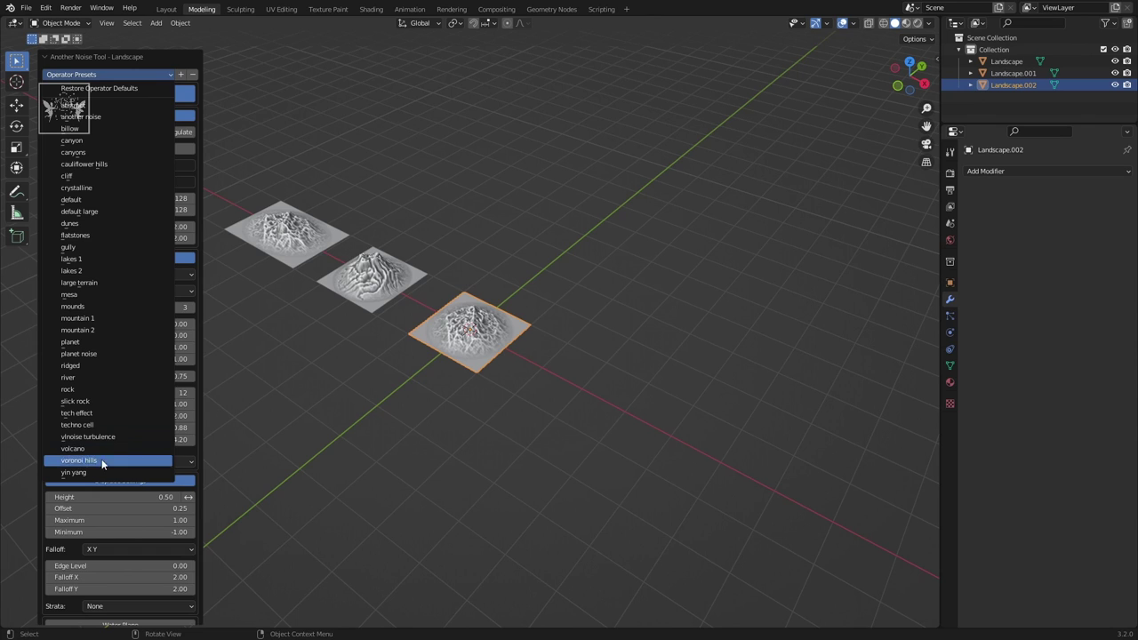
pyautogui.click(95, 414)
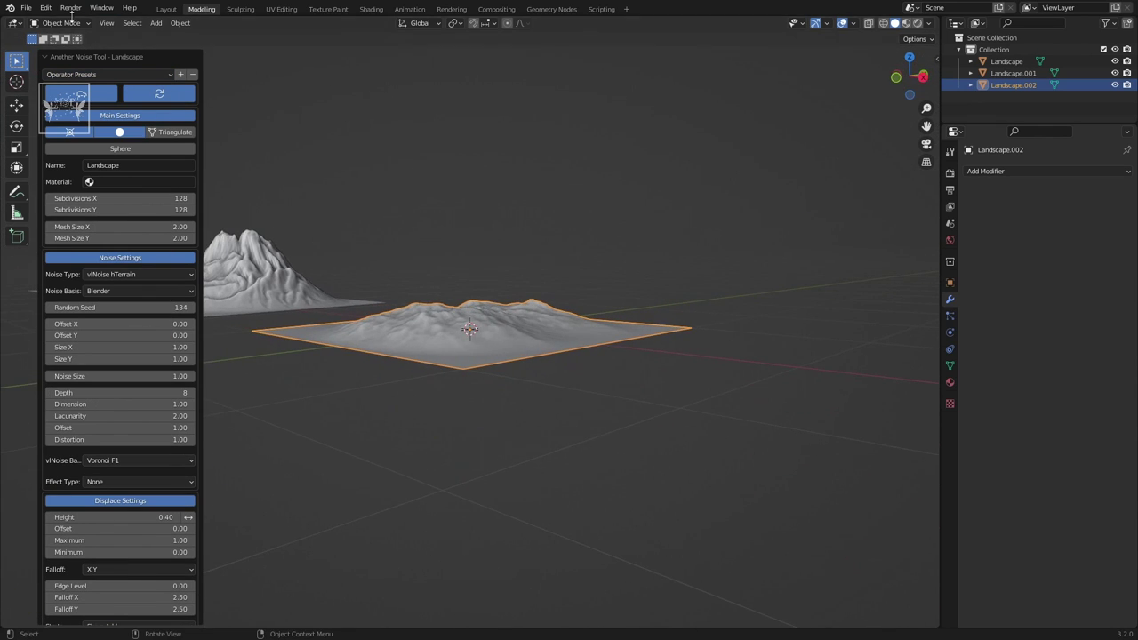
# - Set the third terrain's Mesh Size X and Y both to 3
pyautogui.moveTo(176, 227); pyautogui.dragTo(186, 227)
pyautogui.moveTo(563, 265); pyautogui.dragTo(154, 244, button='middle')
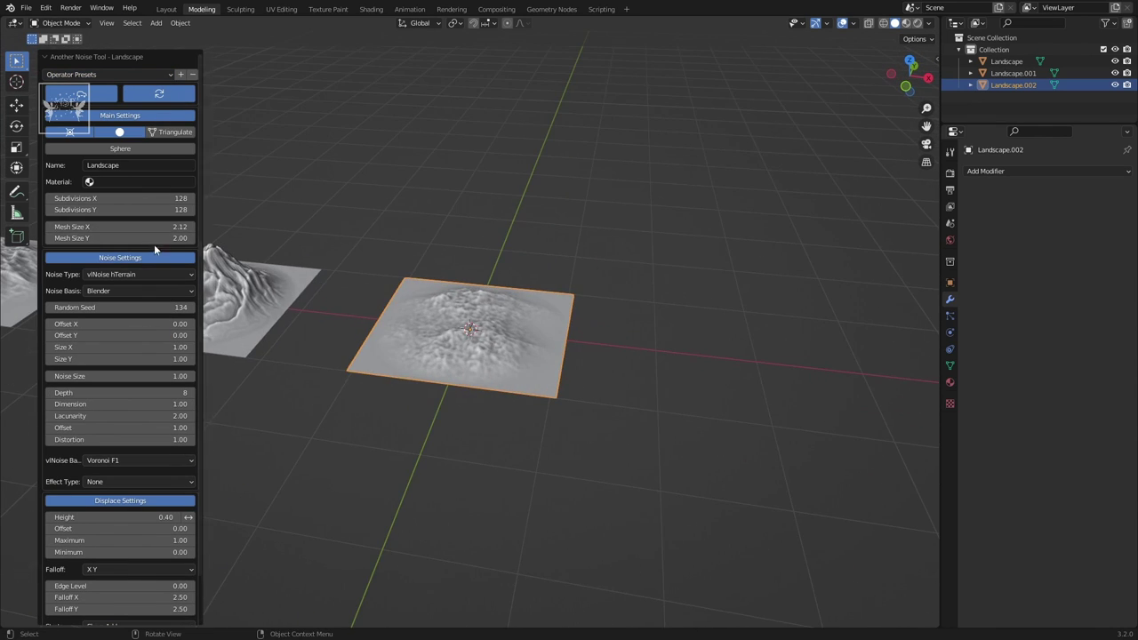
pyautogui.press('Return')
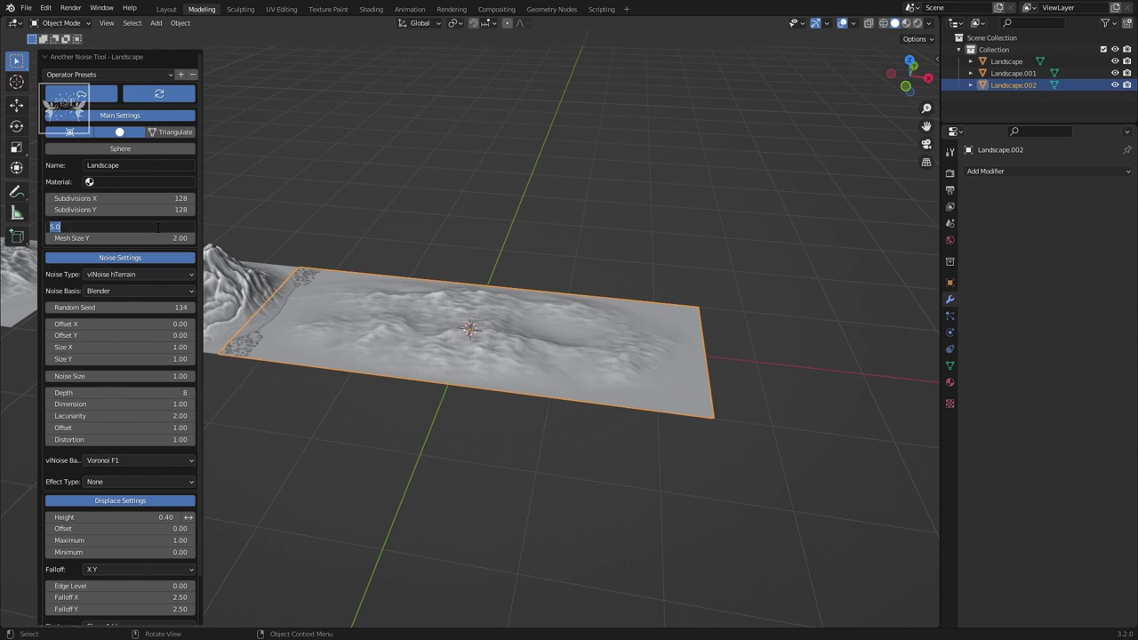
pyautogui.write('3')
pyautogui.press('Return')
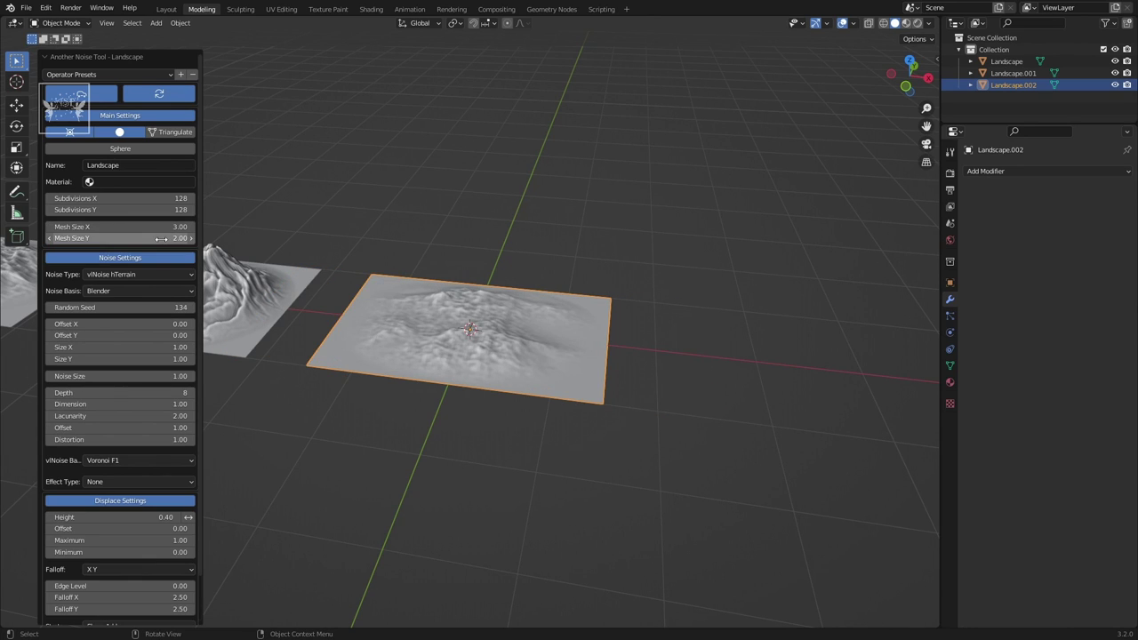
pyautogui.write('3')
pyautogui.press('Return')
# - Set the noise Offset X to 0.09 and Size Y to 0.58
pyautogui.moveTo(471, 373)
pyautogui.mouseDown(button='middle')
pyautogui.moveTo(465, 273)
pyautogui.moveTo(481, 272)
pyautogui.mouseUp(button='middle')
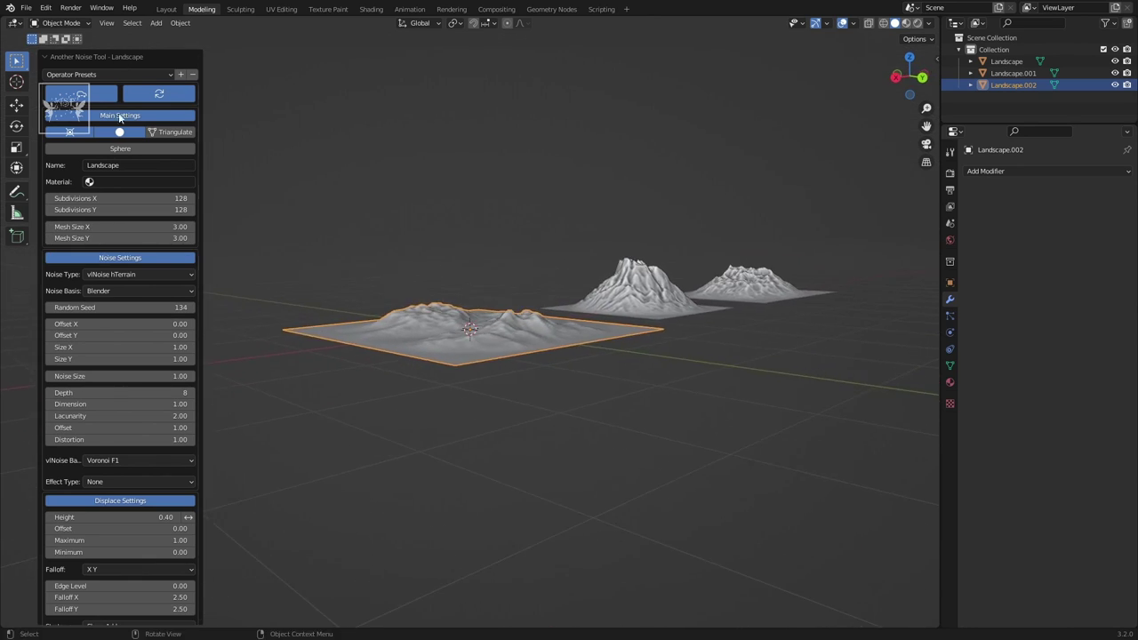
pyautogui.moveTo(149, 325)
pyautogui.mouseDown()
pyautogui.moveTo(191, 324)
pyautogui.moveTo(62, 360)
pyautogui.mouseUp()
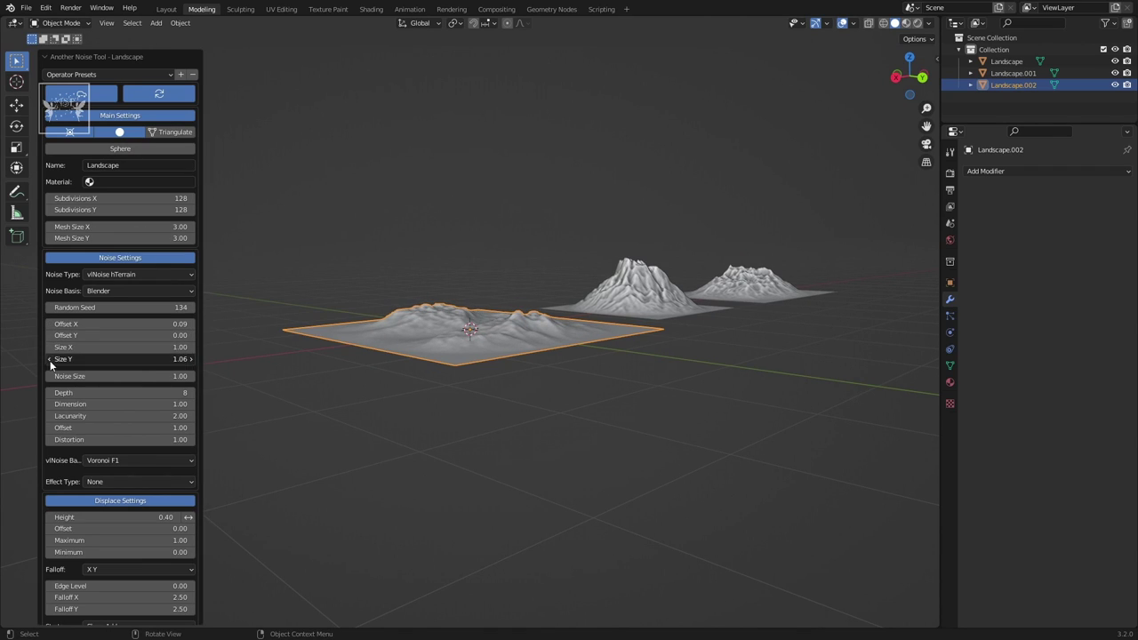
pyautogui.click(50, 359)
pyautogui.click(49, 359)
pyautogui.click(50, 360)
pyautogui.click(50, 359)
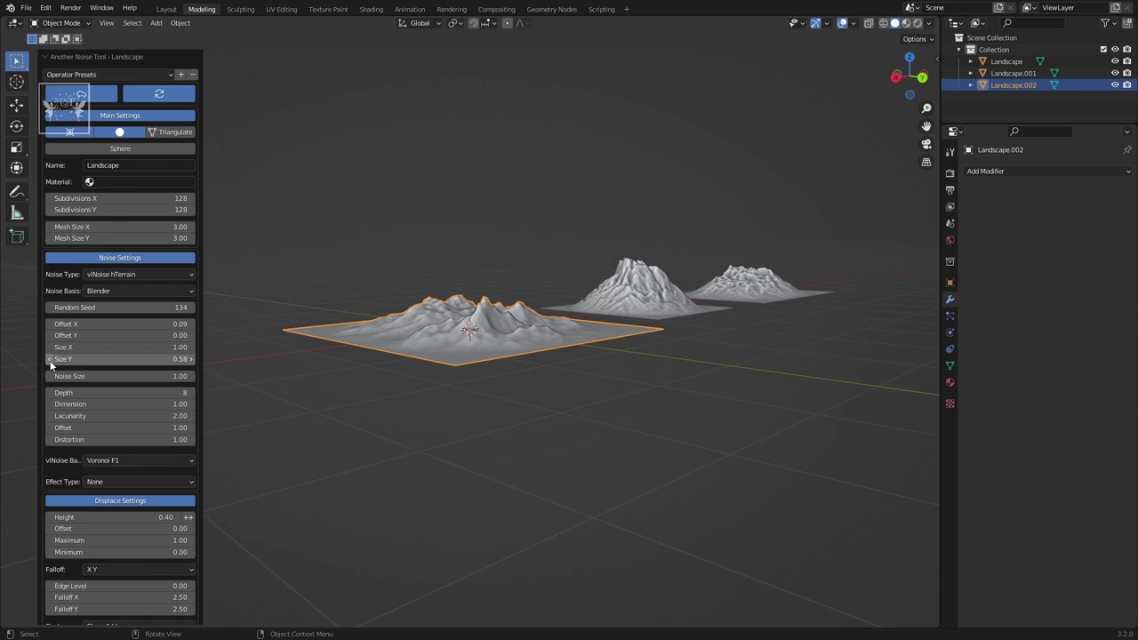
# - Move the hills terrain along X to the end of the row
pyautogui.moveTo(489, 374)
pyautogui.mouseDown(button='middle')
pyautogui.moveTo(536, 445)
pyautogui.moveTo(559, 406)
pyautogui.mouseUp(button='middle')
pyautogui.press('g')
pyautogui.press('x')
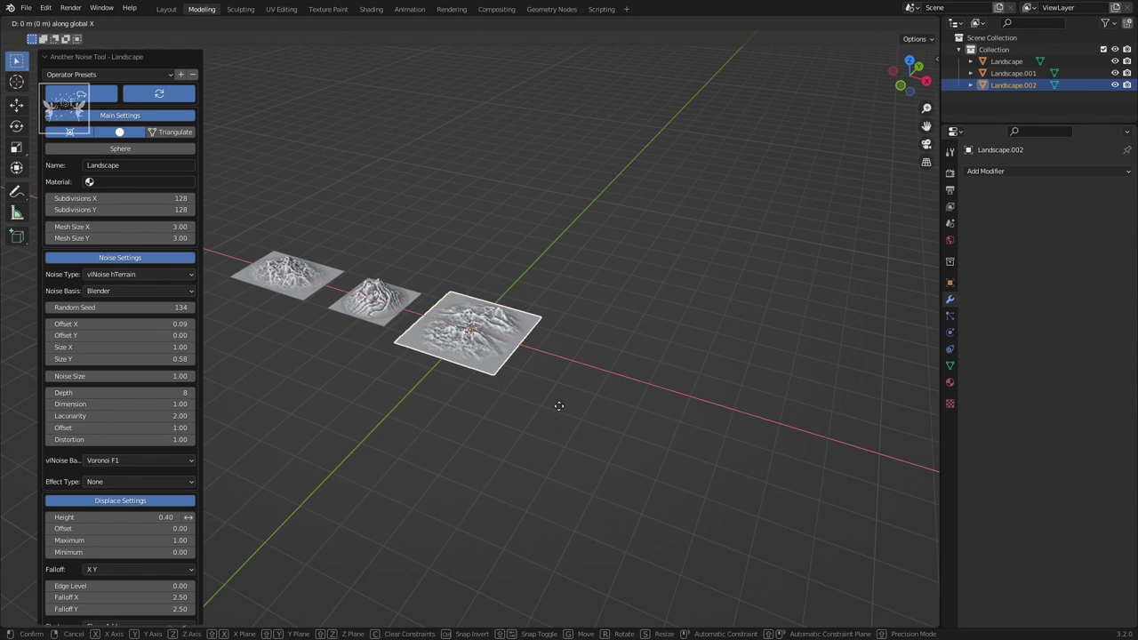
pyautogui.click(60, 260)
pyautogui.hotkey('shift', 'a')
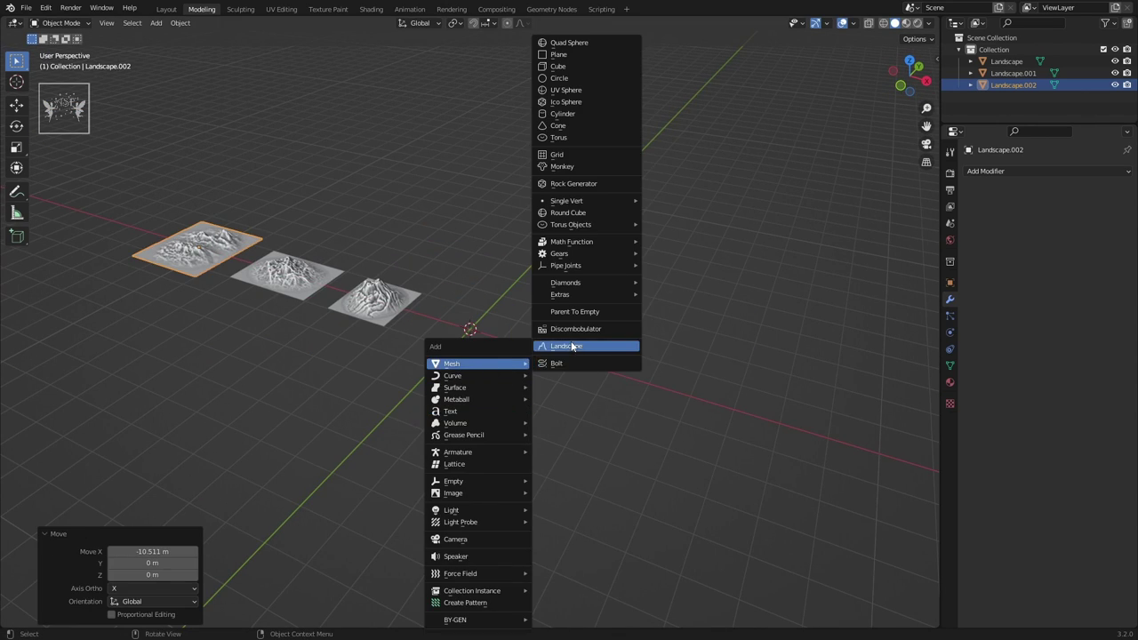
# - Add a fourth Landscape, trying mesa and another noise before settling on large terrain
pyautogui.click(569, 346)
pyautogui.click(97, 74)
pyautogui.click(124, 295)
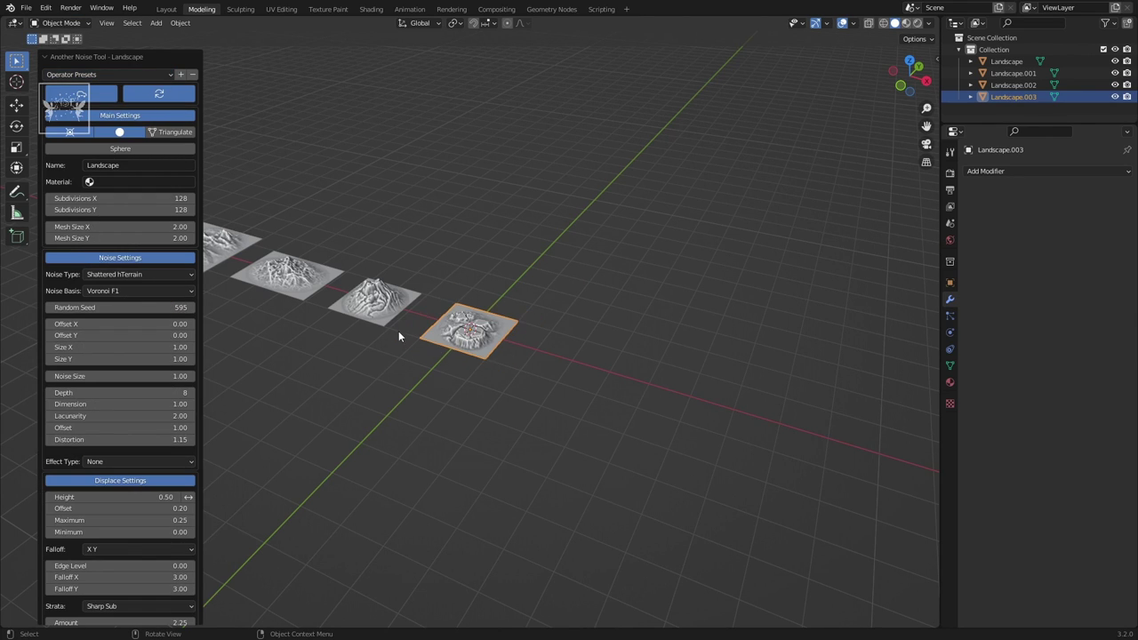
pyautogui.scroll(3, 479, 398)
pyautogui.click(91, 75)
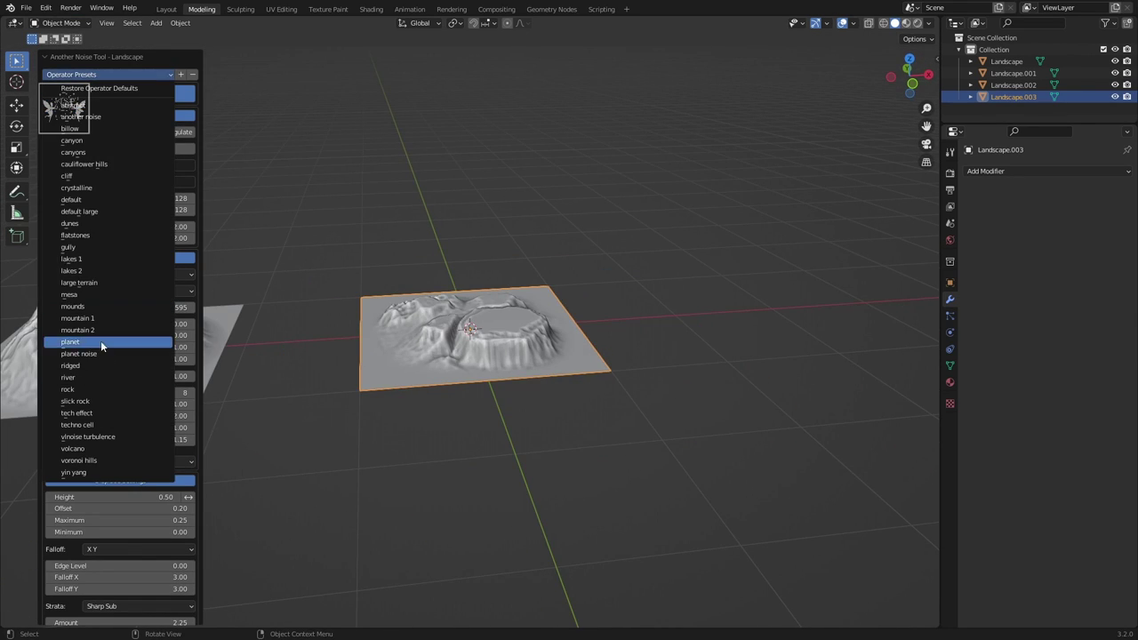
pyautogui.click(111, 118)
pyautogui.click(90, 108)
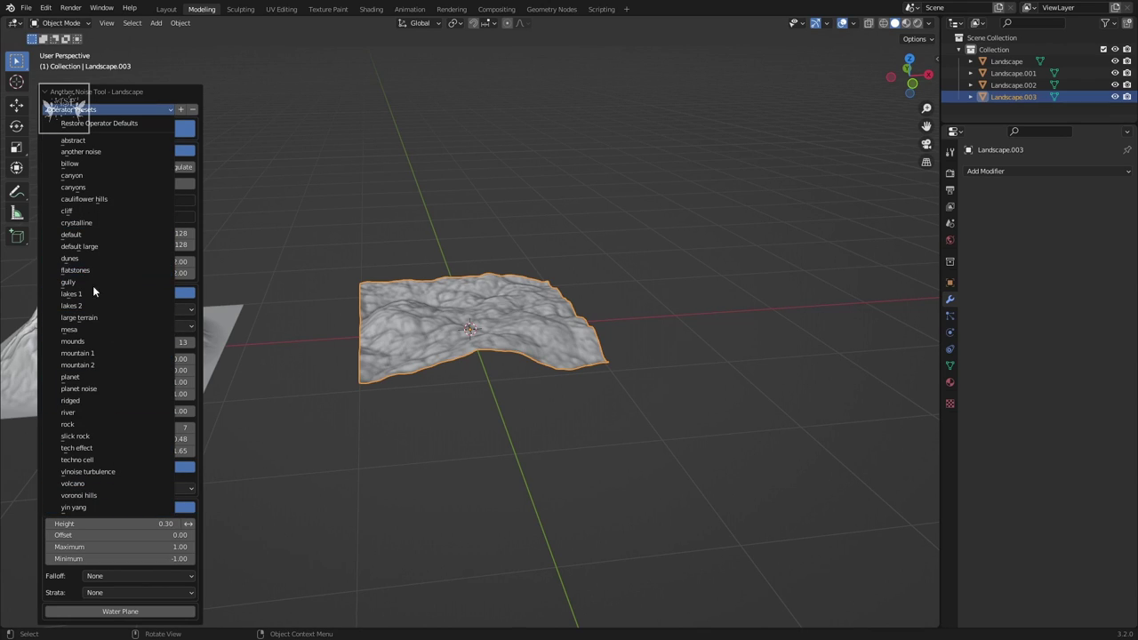
pyautogui.click(101, 320)
# - Scale the large terrain down
pyautogui.moveTo(553, 303); pyautogui.dragTo(445, 295, button='middle')
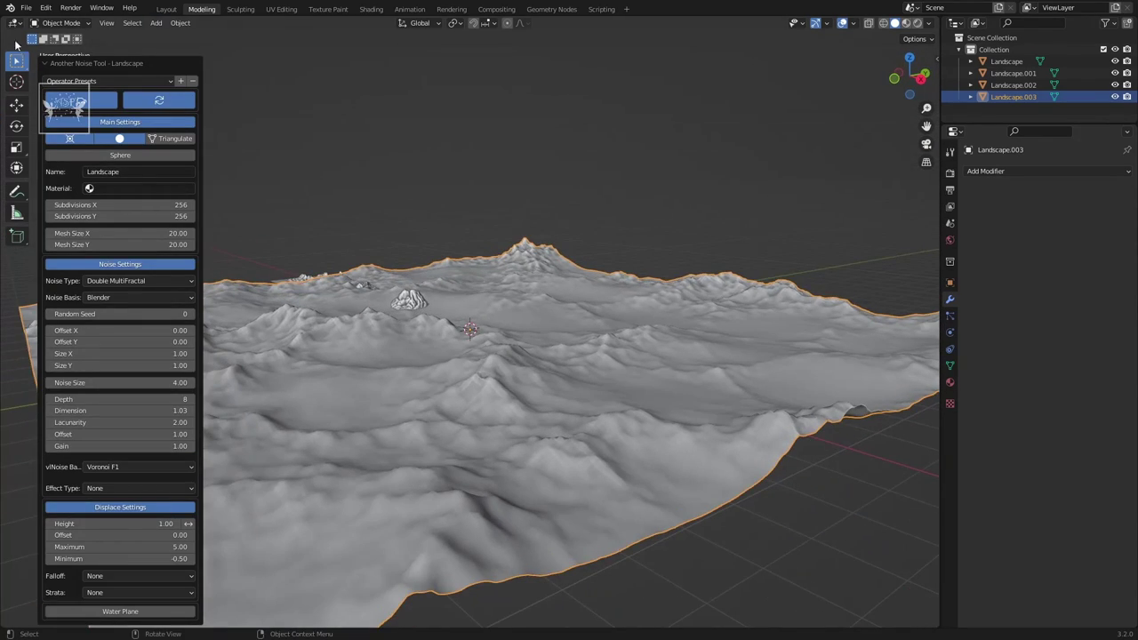
pyautogui.click(51, 68)
pyautogui.scroll(-5, 549, 315)
pyautogui.scroll(-3, 534, 311)
pyautogui.scroll(2, 534, 320)
pyautogui.press('s')
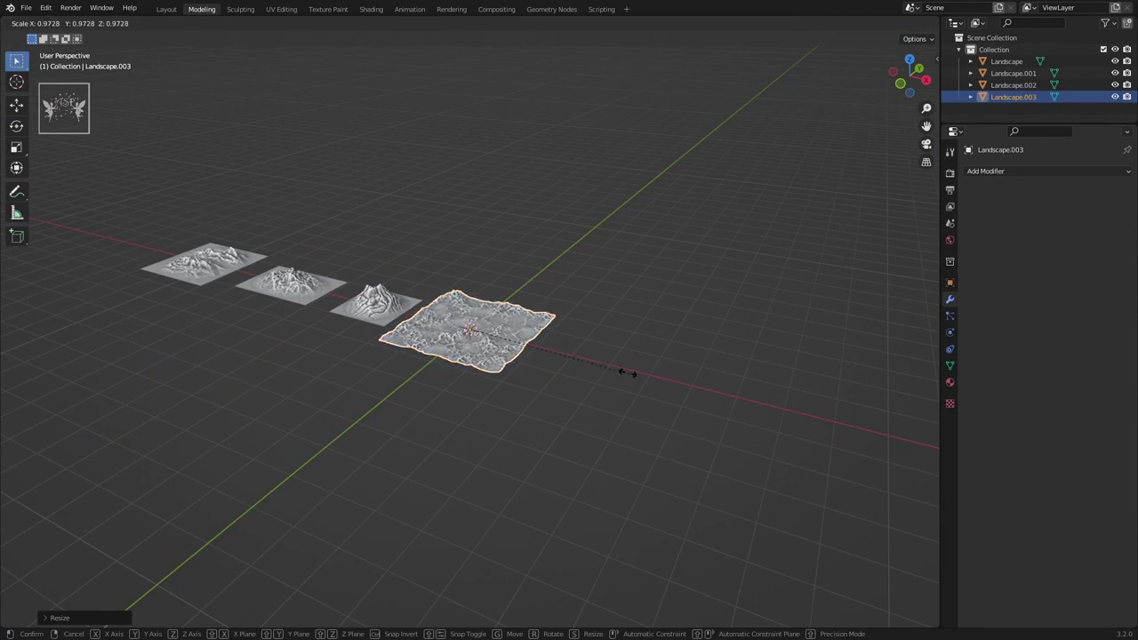
pyautogui.click(600, 354)
# - Save the file as Scene.blend
pyautogui.hotkey('ctrl', 's')
pyautogui.scroll(3, 597, 382)
pyautogui.moveTo(598, 382); pyautogui.dragTo(598, 338, button='middle')
# - Rename the original collection to Landscape in the Outliner
pyautogui.click(959, 49)
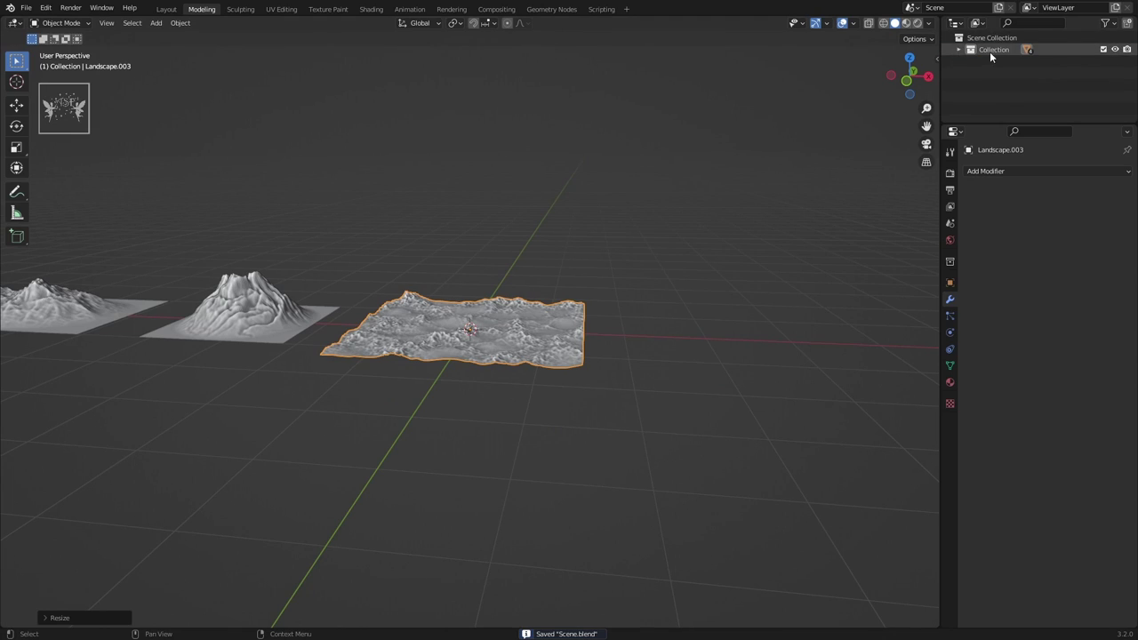
pyautogui.rightClick(990, 52)
pyautogui.doubleClick(994, 49)
pyautogui.write('Landscape')
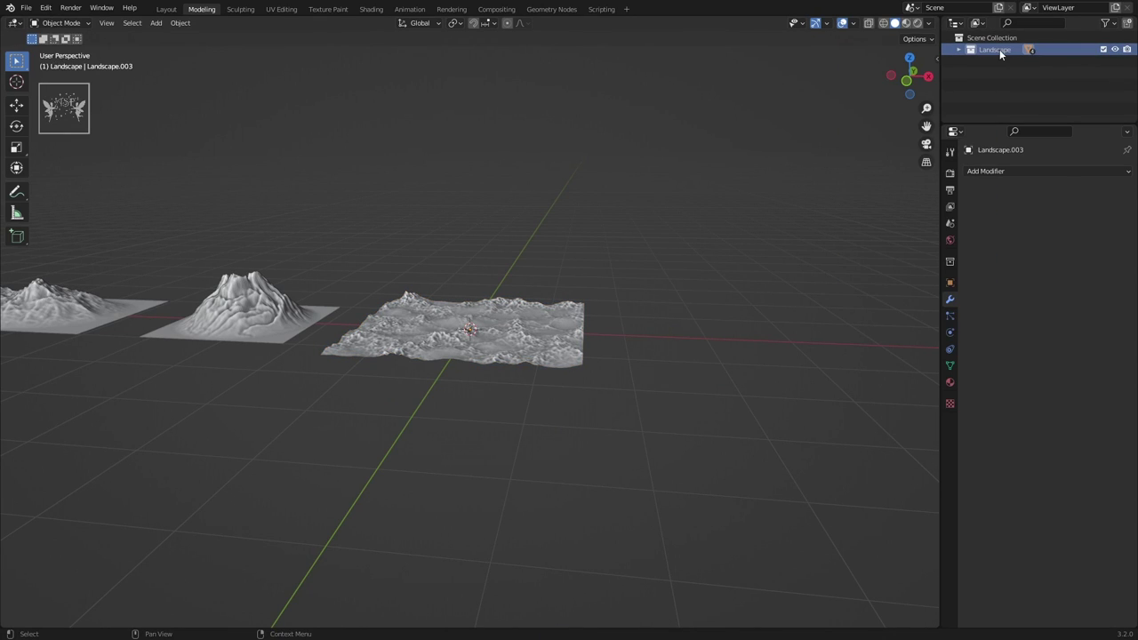
# - Create a new collection under the scene collection and name it Camera
pyautogui.rightClick(999, 52)
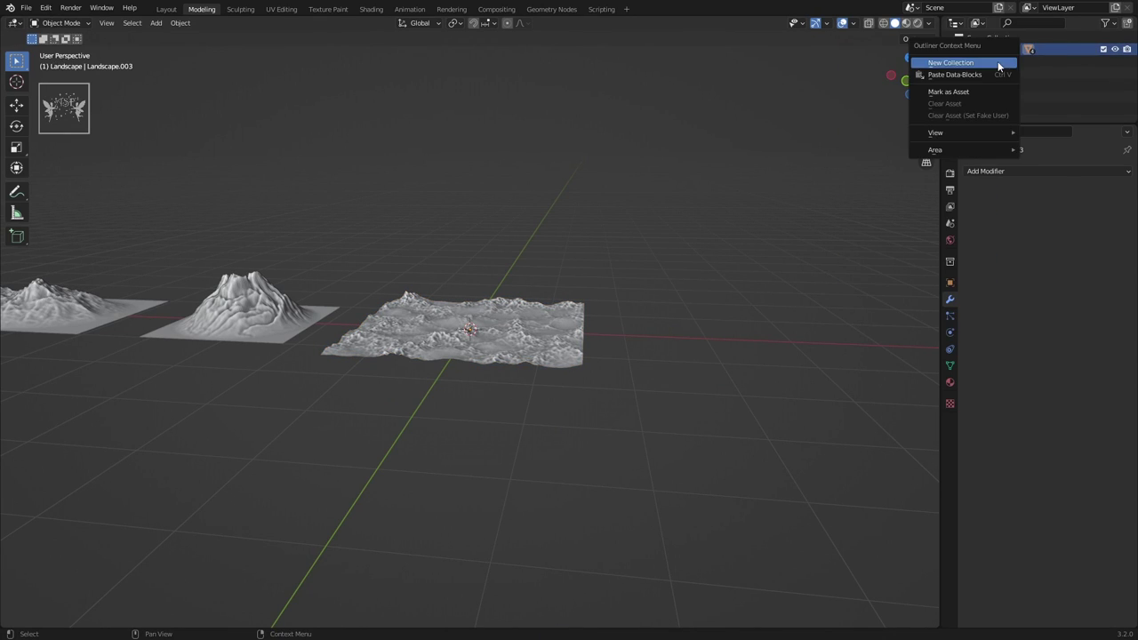
pyautogui.click(1000, 60)
pyautogui.rightClick(997, 62)
pyautogui.click(1007, 61)
pyautogui.doubleClick(996, 62)
pyautogui.write('Co')
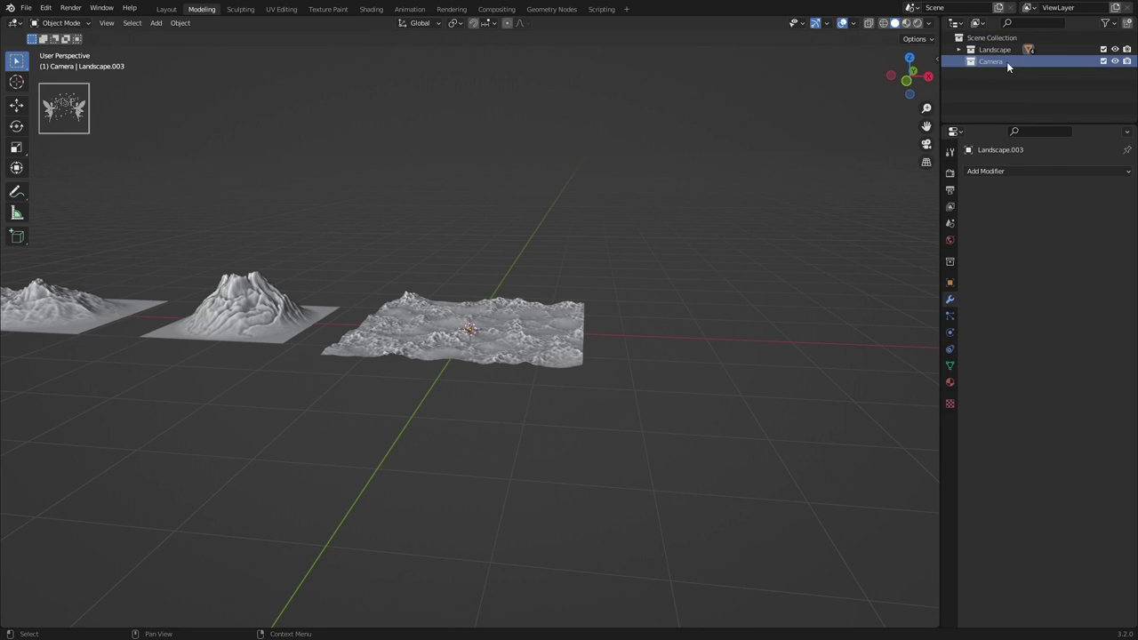
pyautogui.press('Return')
pyautogui.hotkey('shift', 'a')
# - Add a camera aligned to the current view and expand its lens and viewport display settings
pyautogui.click(525, 423)
pyautogui.press('ctrl+alt+KP_0')
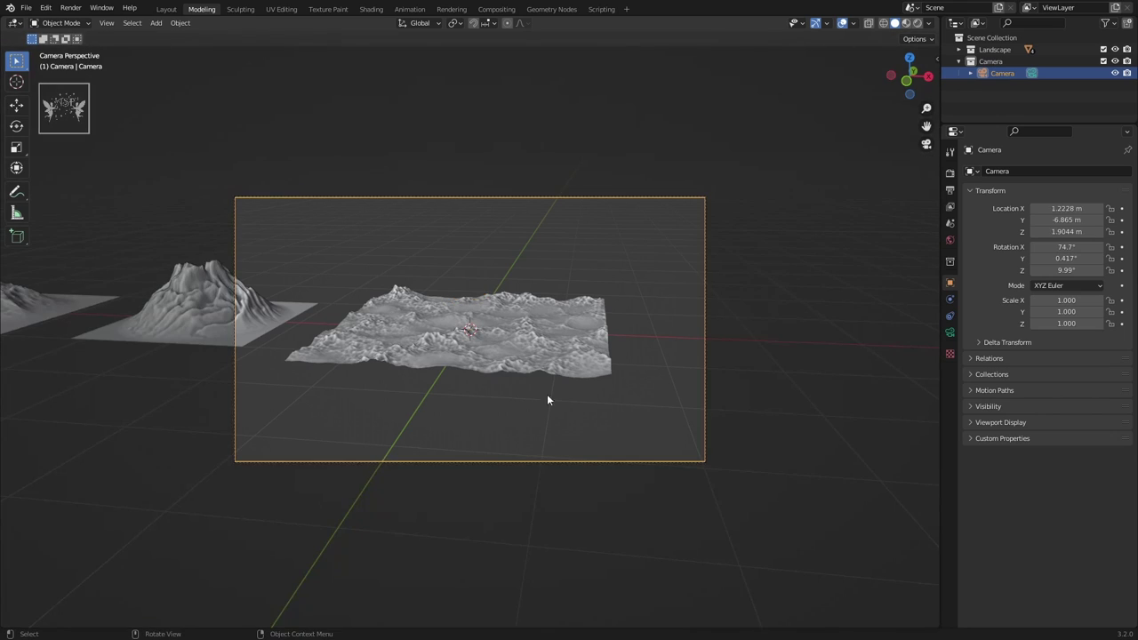
pyautogui.press('n')
pyautogui.keyDown('ctrl'); pyautogui.scroll(-1, 933, 166); pyautogui.keyUp('ctrl')
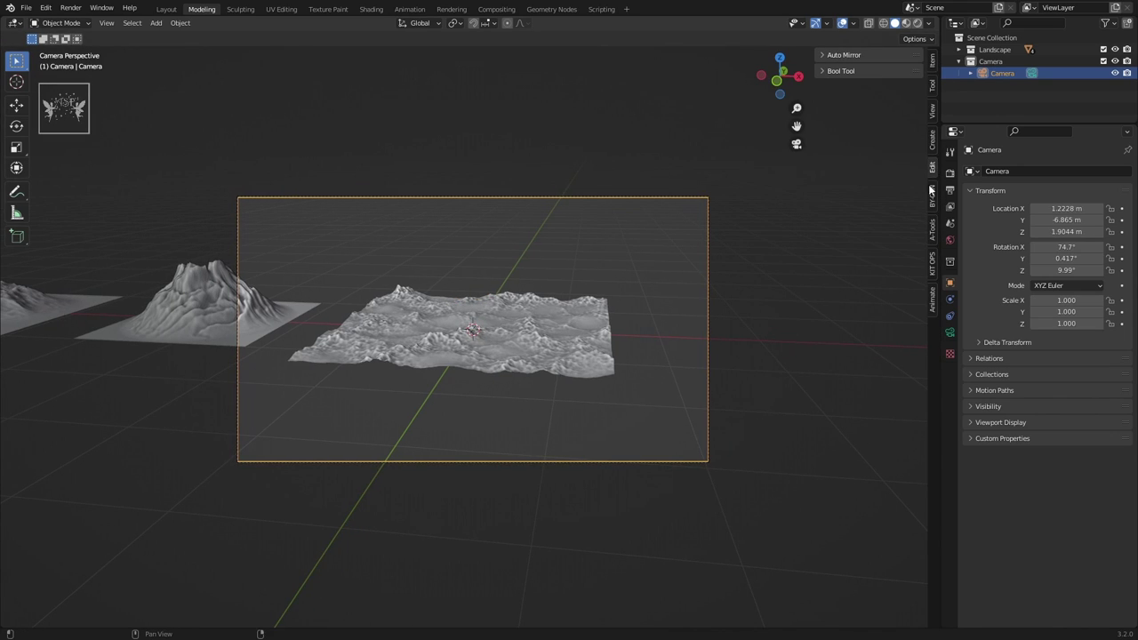
pyautogui.keyDown('ctrl'); pyautogui.scroll(-1, 932, 190); pyautogui.keyUp('ctrl')
pyautogui.click(950, 333)
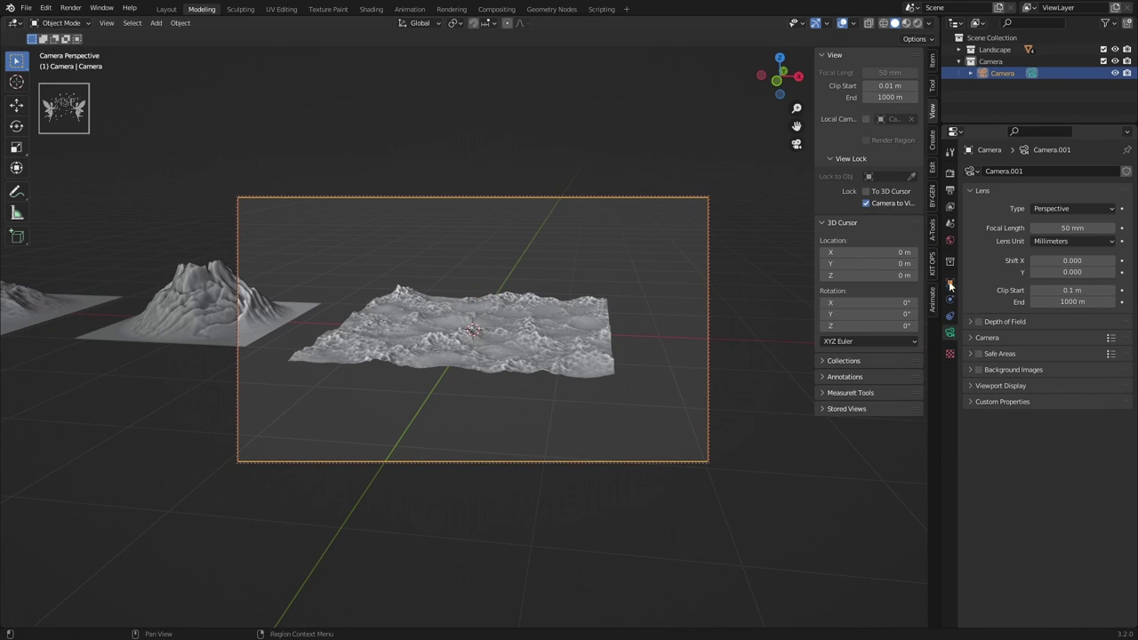
pyautogui.click(979, 388)
# - Orbit the locked camera to a lower, flatter angle and select the flat rough terrain
pyautogui.moveTo(459, 312)
pyautogui.mouseDown(button='middle')
pyautogui.moveTo(589, 291)
pyautogui.moveTo(638, 345)
pyautogui.moveTo(590, 378)
pyautogui.moveTo(770, 286)
pyautogui.mouseUp(button='middle')
pyautogui.press('n')
pyautogui.press('n')
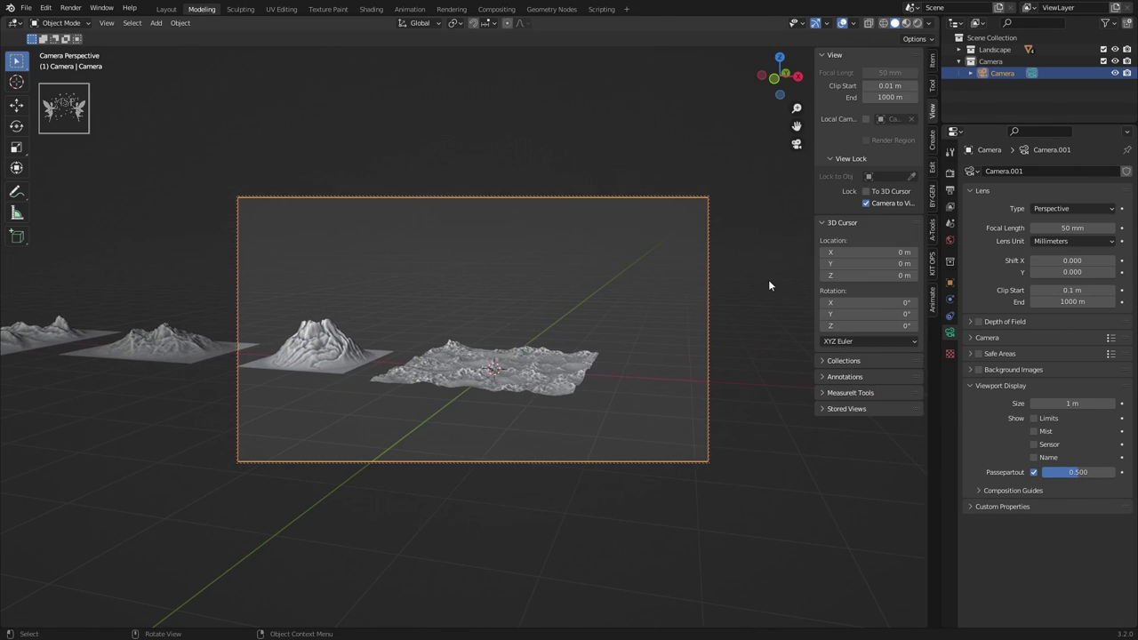
pyautogui.click(553, 378)
# - Enlarge the flat terrain and push it back along Y
pyautogui.press('s')
pyautogui.press('Return')
pyautogui.press('g')
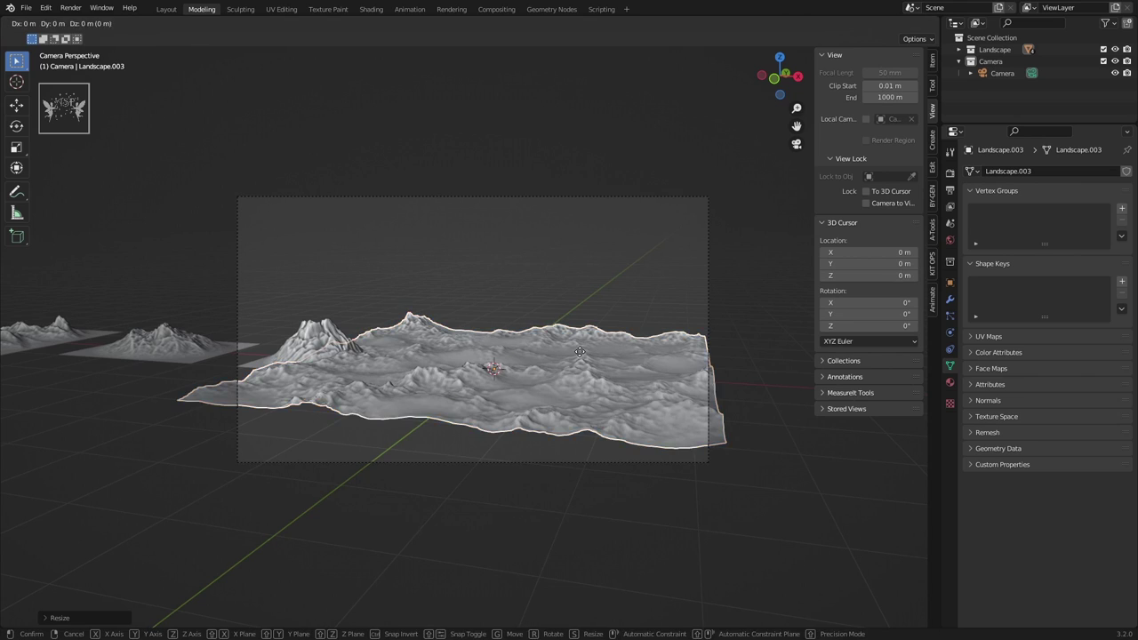
pyautogui.press('y')
pyautogui.press('Return')
pyautogui.click(293, 330)
# - Move the mountain to the terrain centre and stretch it taller along Z
pyautogui.press('g')
pyautogui.click(579, 375)
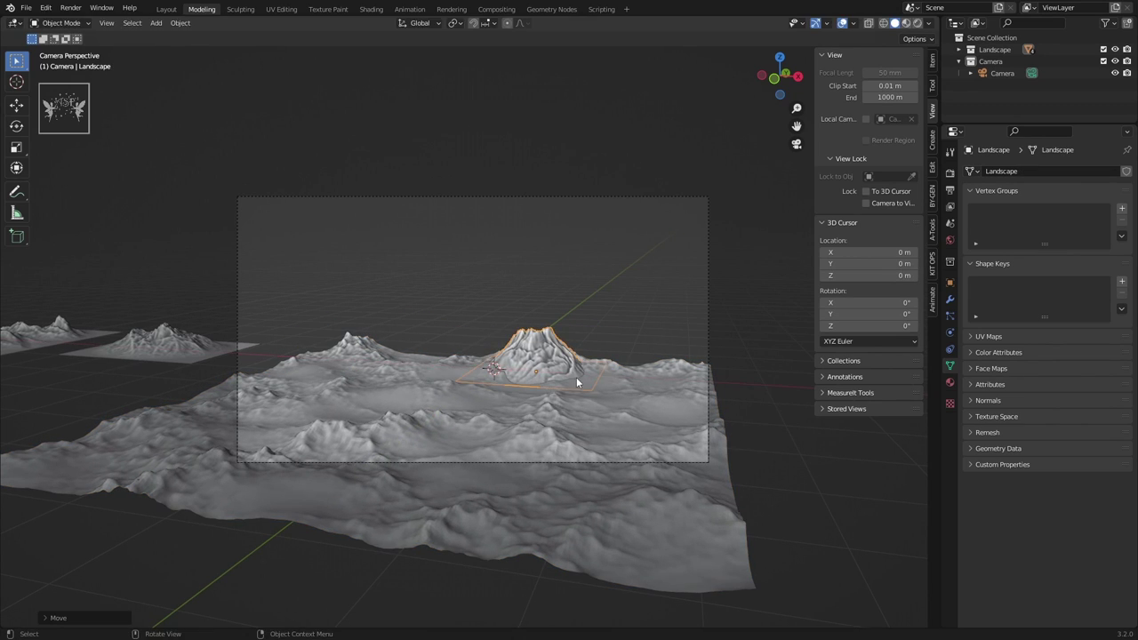
pyautogui.press('s')
pyautogui.press('z')
pyautogui.click(626, 374)
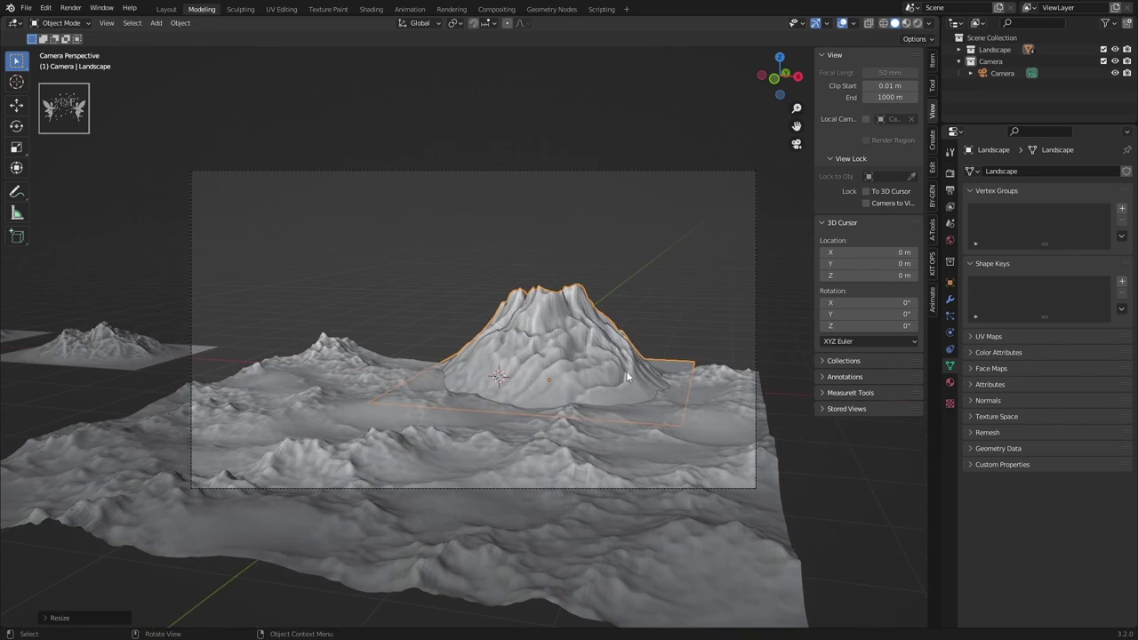
pyautogui.moveTo(626, 371)
pyautogui.mouseDown(button='middle')
pyautogui.moveTo(646, 399)
pyautogui.moveTo(578, 346)
pyautogui.mouseUp(button='middle')
# - Lower the mountain onto the terrain and slide it along Y just behind it
pyautogui.press('g')
pyautogui.press('z')
pyautogui.press('Return')
pyautogui.press('g')
pyautogui.press('y')
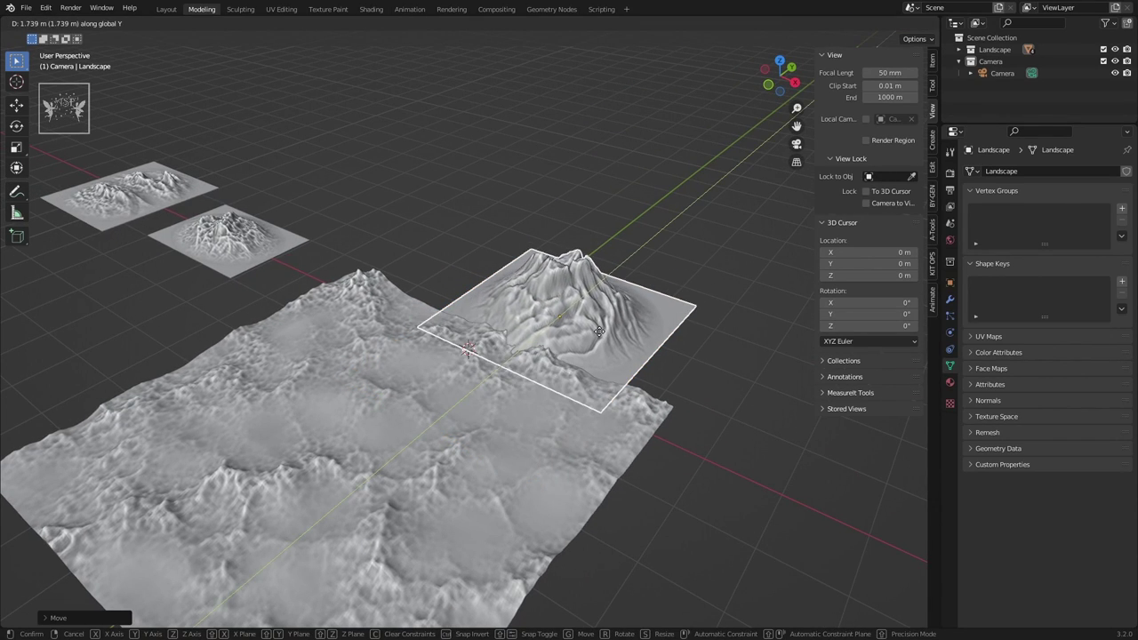
pyautogui.click(551, 324)
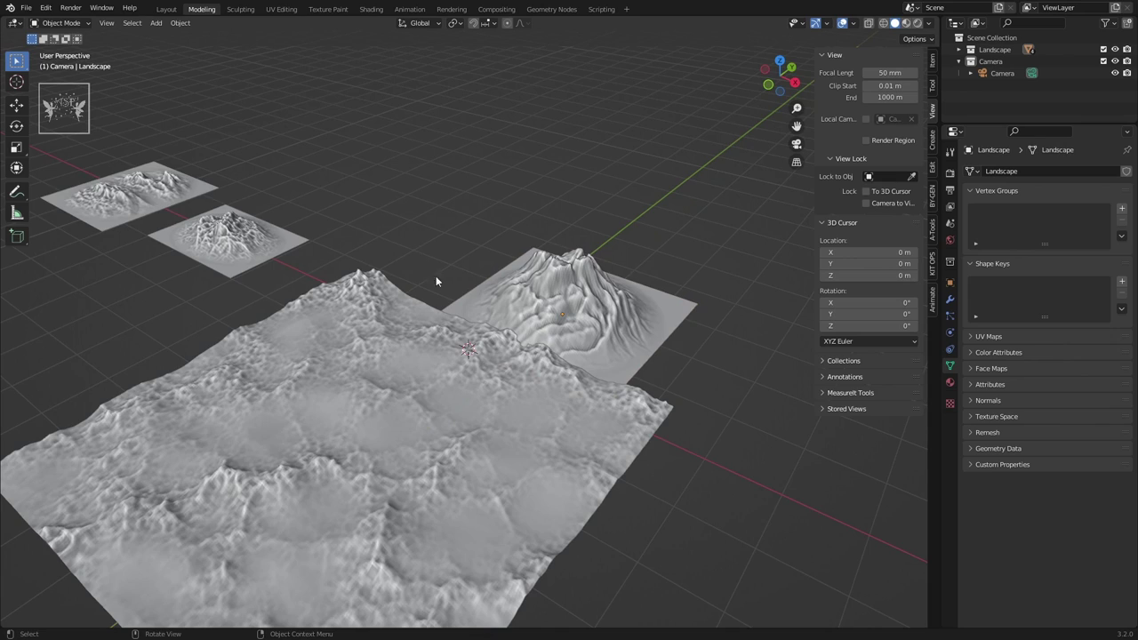
pyautogui.moveTo(435, 278)
pyautogui.mouseDown(button='middle')
pyautogui.moveTo(486, 324)
pyautogui.moveTo(400, 222)
pyautogui.moveTo(445, 293)
pyautogui.moveTo(457, 381)
pyautogui.moveTo(468, 376)
pyautogui.mouseUp(button='middle')
# - Duplicate a small mountain terrain above the scene and view through the camera
pyautogui.hotkey('shift', 'd')
pyautogui.click(451, 319)
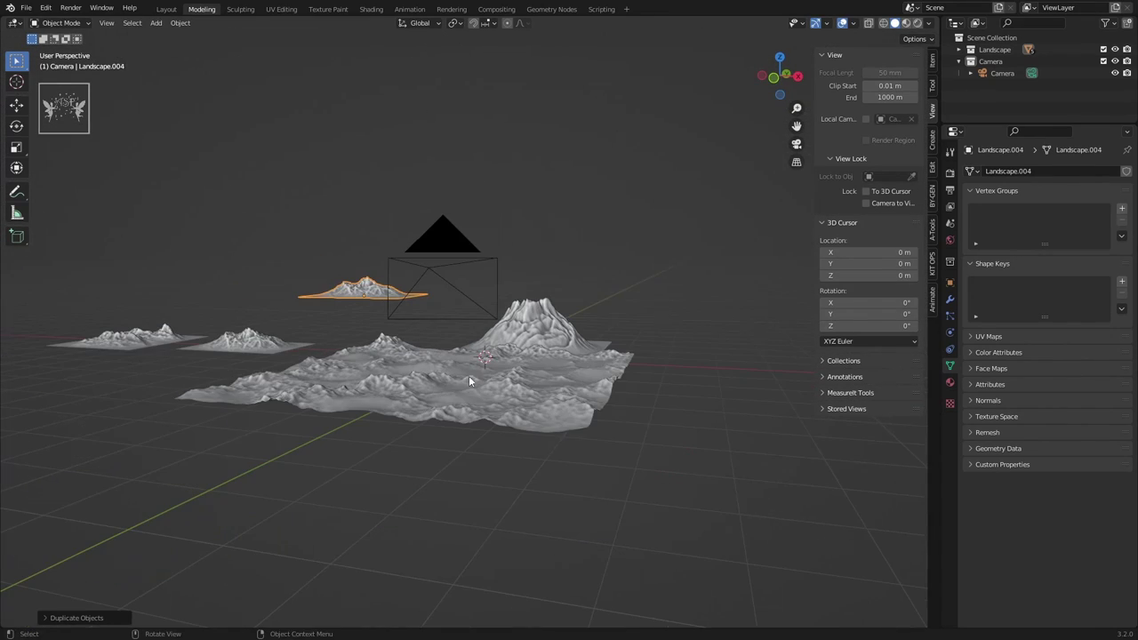
pyautogui.press('KP_0')
pyautogui.moveTo(550, 358)
pyautogui.mouseDown(button='middle')
pyautogui.moveTo(601, 366)
pyautogui.moveTo(521, 350)
pyautogui.moveTo(560, 386)
pyautogui.moveTo(488, 360)
pyautogui.mouseUp(button='middle')
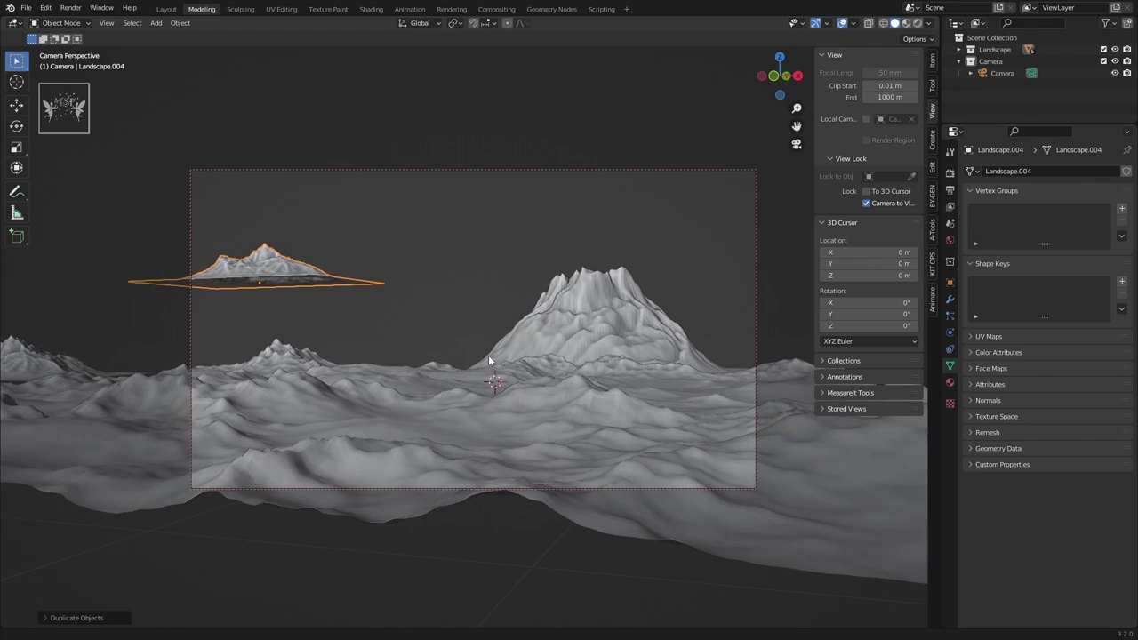
# - Give the camera a 21 mm focal length
pyautogui.click(1007, 72)
pyautogui.click(950, 332)
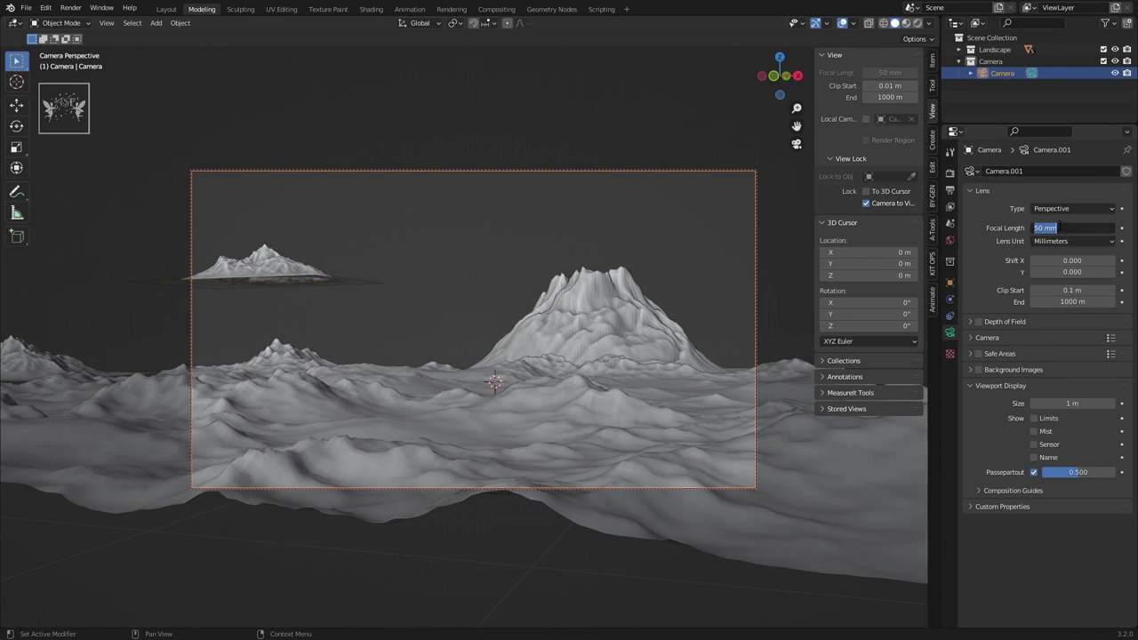
pyautogui.moveTo(1072, 228); pyautogui.dragTo(1031, 227)
# - Aim the camera low across the terrain, turn off Camera to View, and save
pyautogui.keyDown('ctrl'); pyautogui.moveTo(583, 427); pyautogui.dragTo(539, 447, button='middle'); pyautogui.keyUp('ctrl')
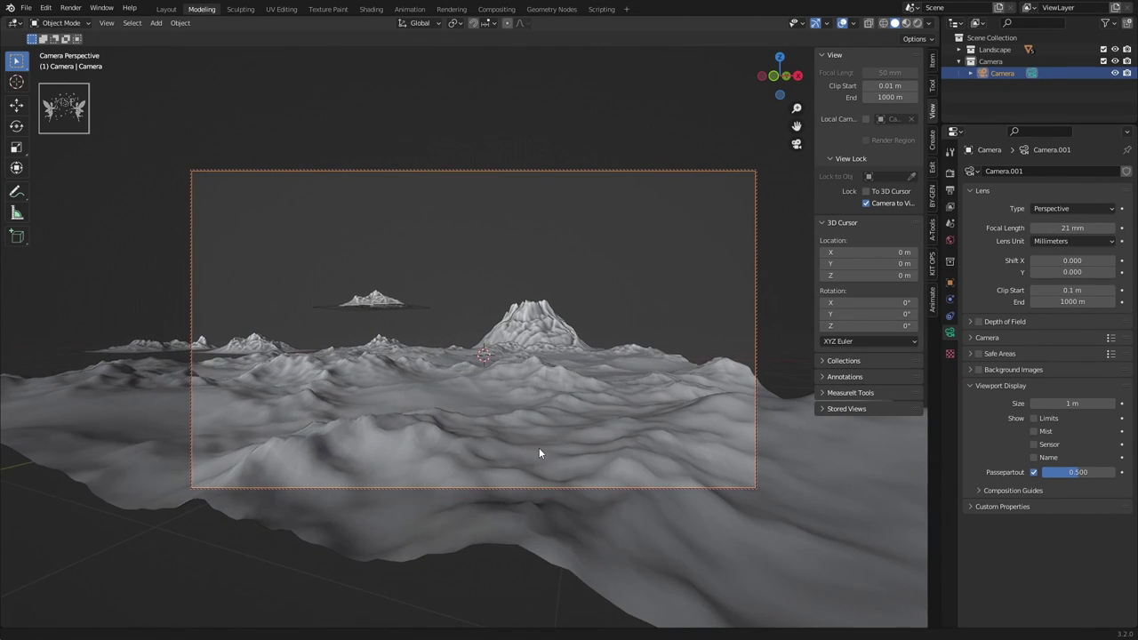
pyautogui.moveTo(634, 375)
pyautogui.mouseDown(button='middle')
pyautogui.moveTo(639, 314)
pyautogui.moveTo(604, 320)
pyautogui.moveTo(621, 311)
pyautogui.moveTo(596, 300)
pyautogui.moveTo(617, 285)
pyautogui.moveTo(554, 348)
pyautogui.moveTo(585, 312)
pyautogui.moveTo(561, 353)
pyautogui.moveTo(605, 317)
pyautogui.moveTo(589, 299)
pyautogui.moveTo(595, 313)
pyautogui.moveTo(569, 329)
pyautogui.moveTo(581, 318)
pyautogui.moveTo(593, 336)
pyautogui.moveTo(620, 325)
pyautogui.moveTo(603, 326)
pyautogui.mouseUp(button='middle')
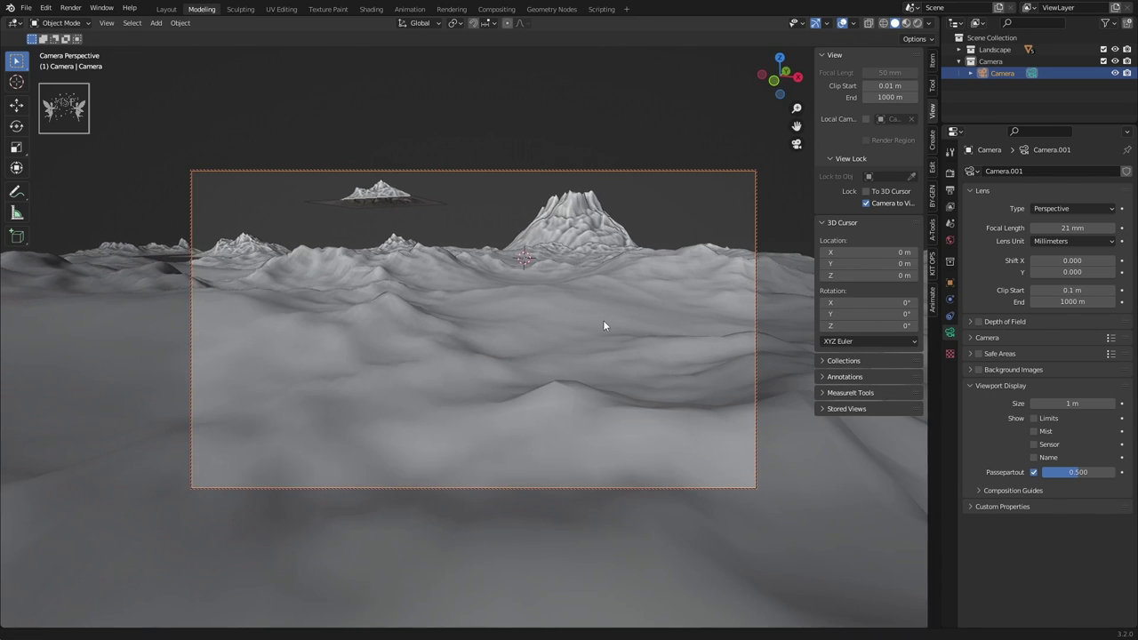
pyautogui.moveTo(622, 251); pyautogui.dragTo(618, 257, button='middle')
pyautogui.click(866, 203)
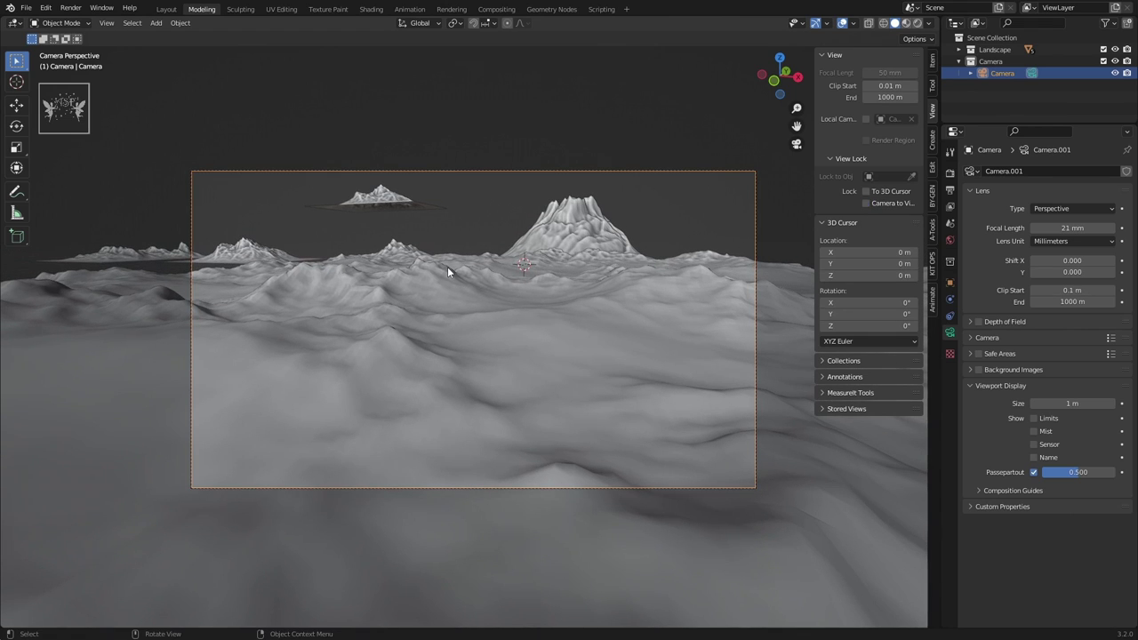
pyautogui.press('n')
pyautogui.hotkey('ctrl', 's')
# - Enlarge the floating small mountain and lower it along Z to the horizon
pyautogui.click(443, 212)
pyautogui.press('s')
pyautogui.click(473, 240)
pyautogui.press('g')
pyautogui.press('z')
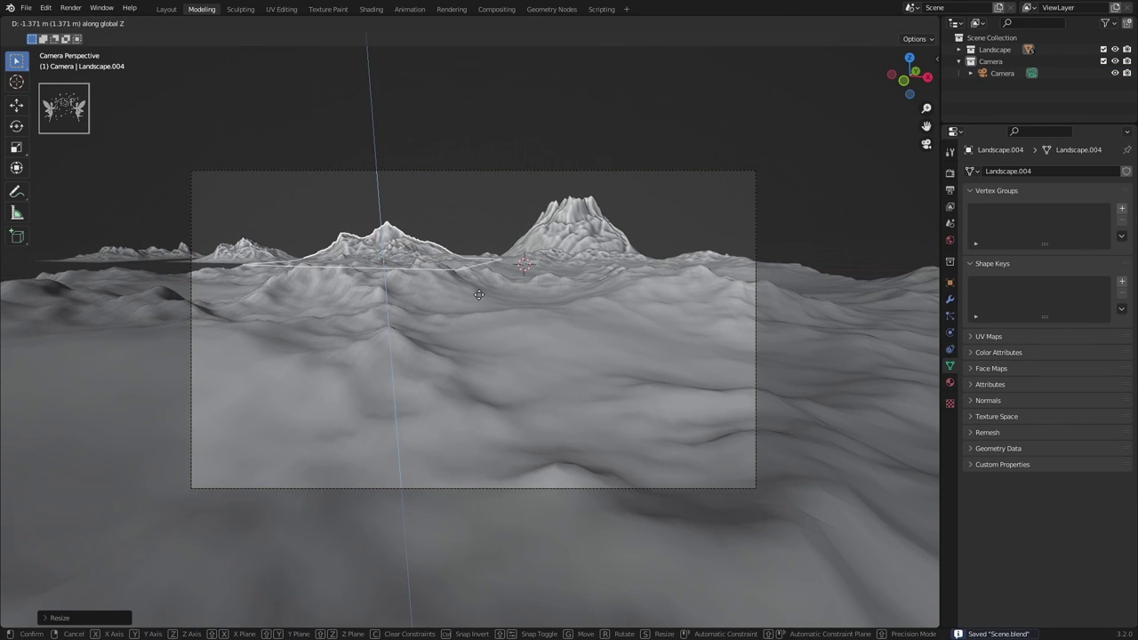
pyautogui.click(478, 294)
# - From top view, rotate the small mountain, place it behind the main terrain, and fix its height
pyautogui.press('KP_7')
pyautogui.press('r')
pyautogui.click(461, 331)
pyautogui.press('g')
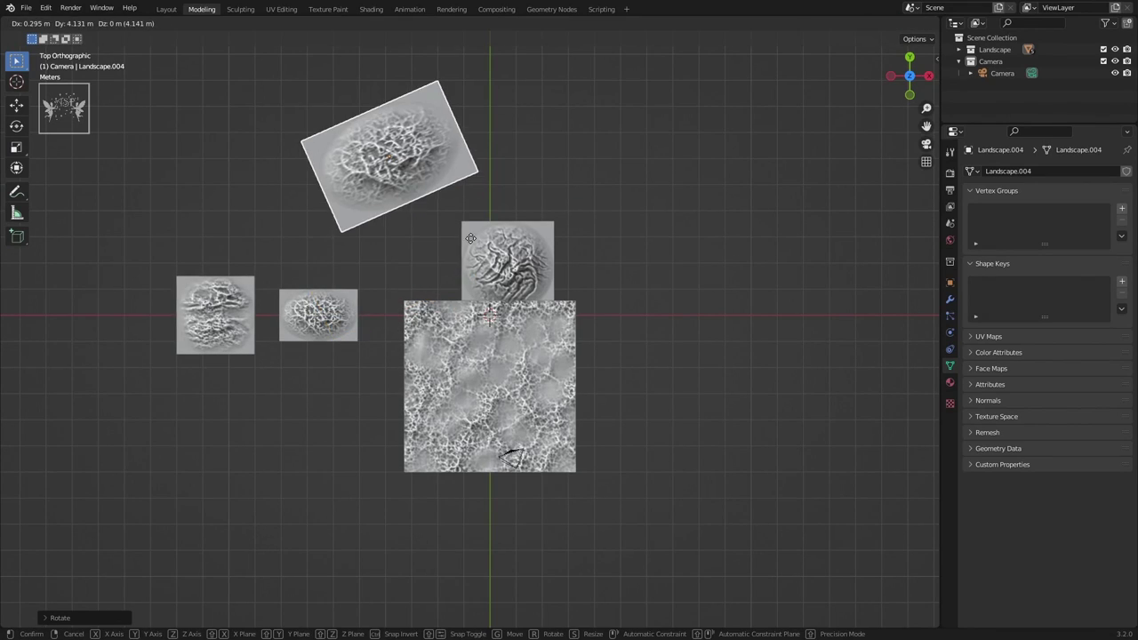
pyautogui.click(471, 238)
pyautogui.press('KP_0')
pyautogui.press('g')
pyautogui.press('z')
pyautogui.click(499, 210)
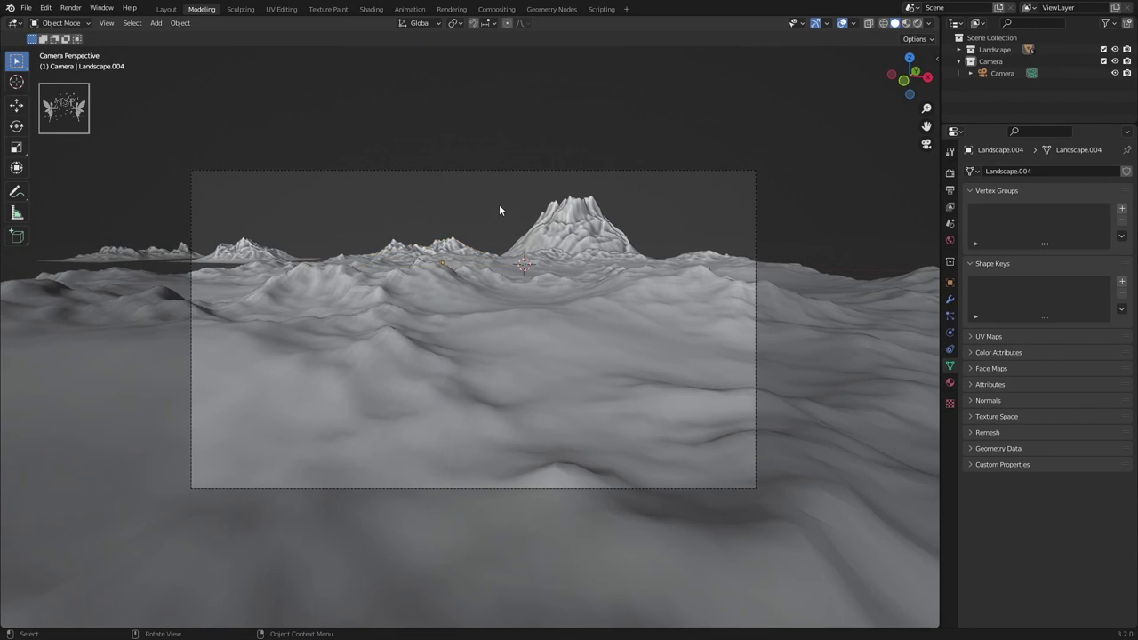
# - Duplicate the small mountain and place the copy further back on the right
pyautogui.hotkey('shift', 'd')
pyautogui.click(719, 278)
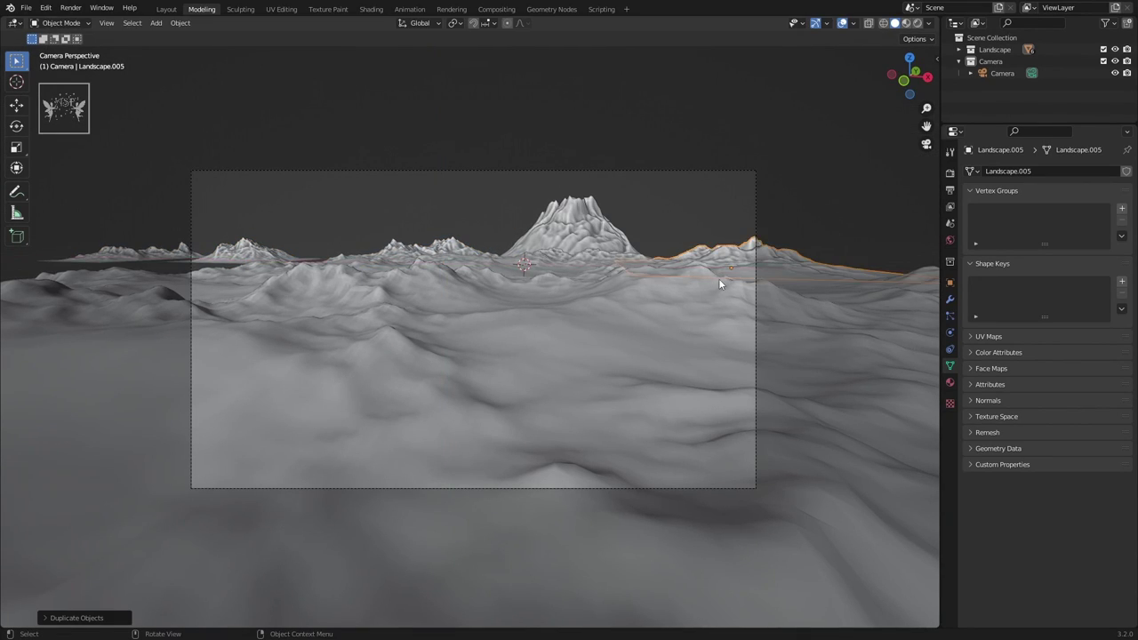
pyautogui.press('KP_7')
pyautogui.press('g')
pyautogui.click(650, 184)
pyautogui.press('KP_0')
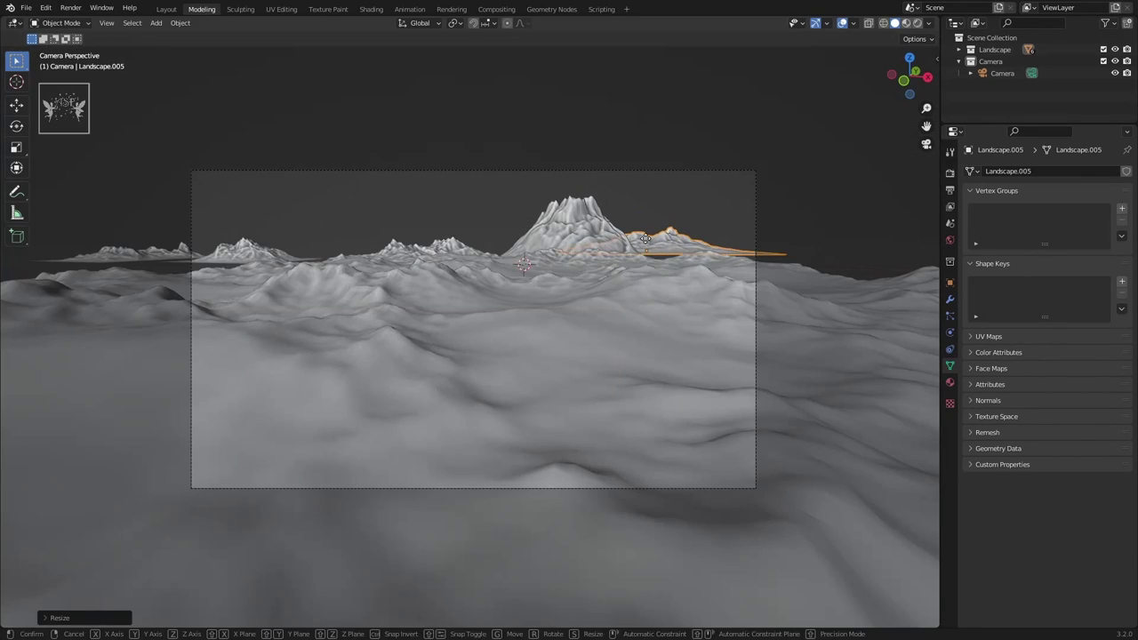
# - Rotate the copy and slide it along X to the right side of the horizon
pyautogui.press('r')
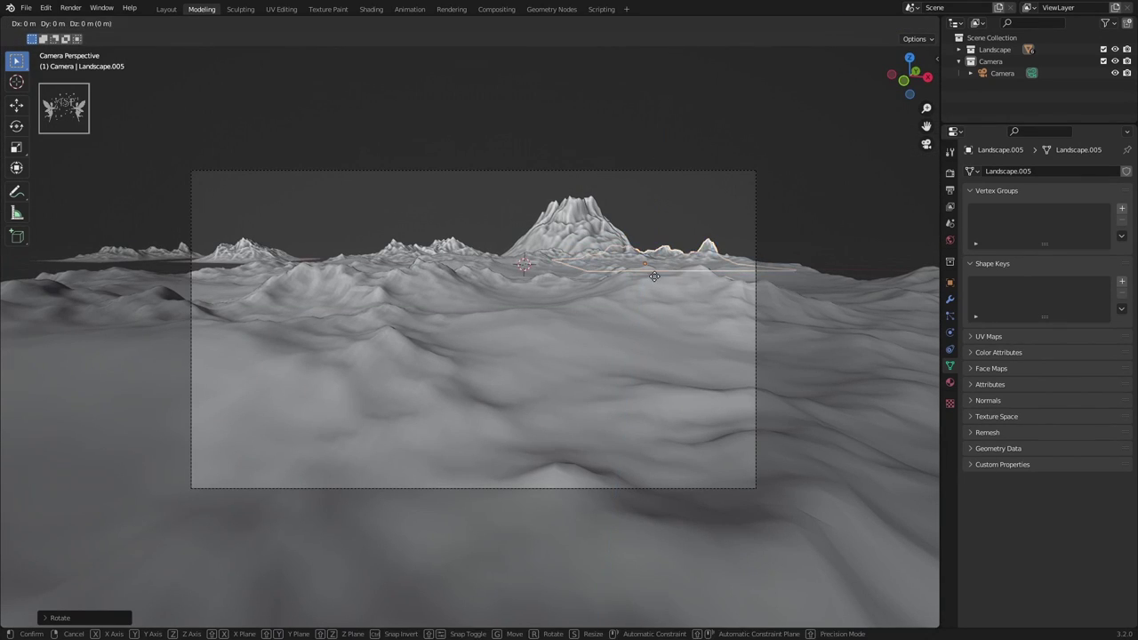
pyautogui.click(669, 250)
pyautogui.press('g')
pyautogui.press('x')
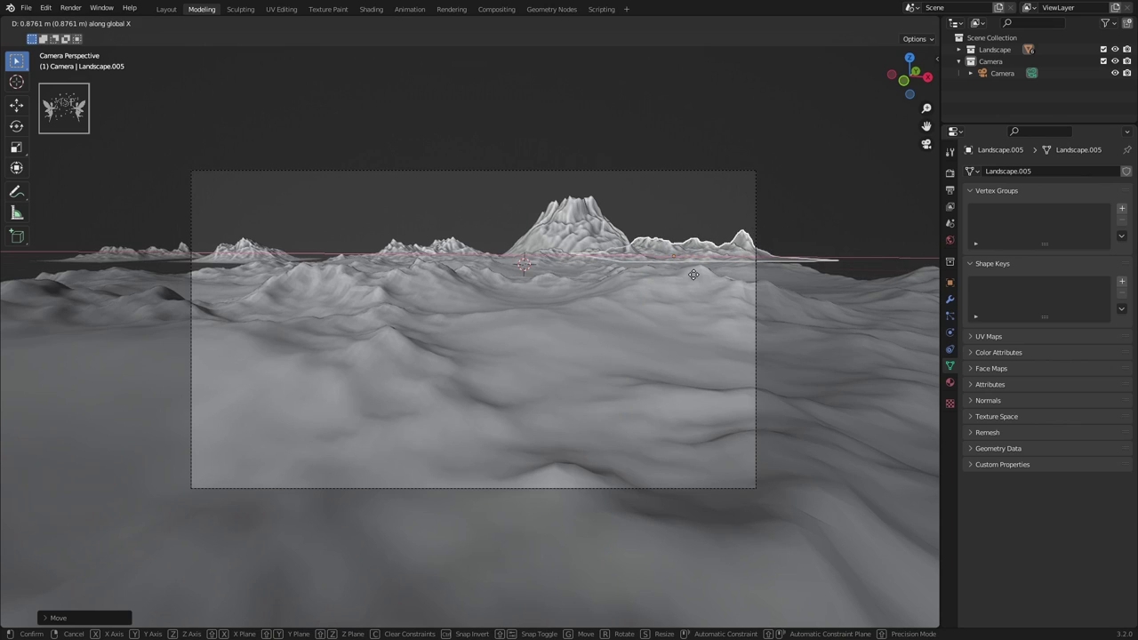
pyautogui.click(695, 271)
pyautogui.press('g')
pyautogui.press('x')
pyautogui.click(697, 276)
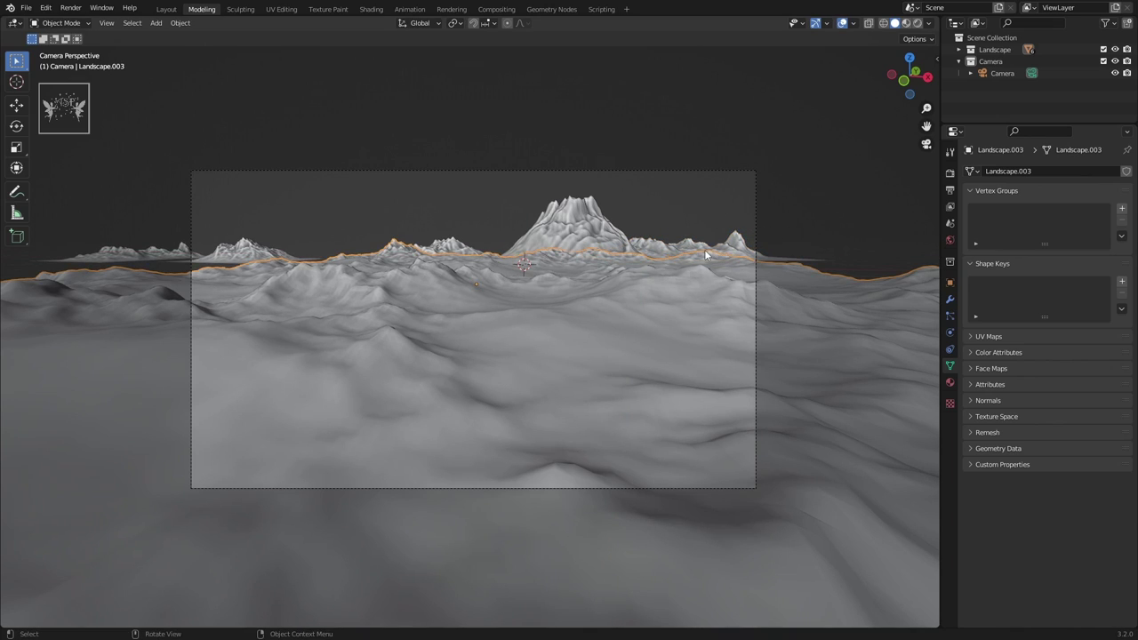
# - Rotate another distant terrain around Z, enlarge it, and reposition it
pyautogui.hotkey('shift', 'd')
pyautogui.click(695, 202)
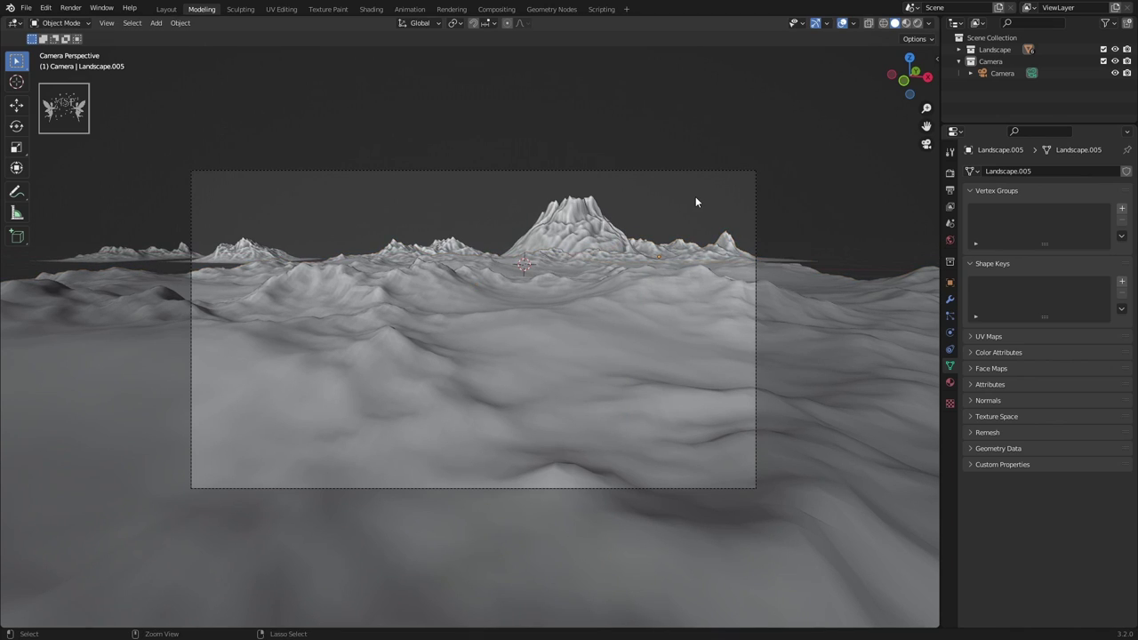
pyautogui.click(252, 251)
pyautogui.press('r')
pyautogui.press('z')
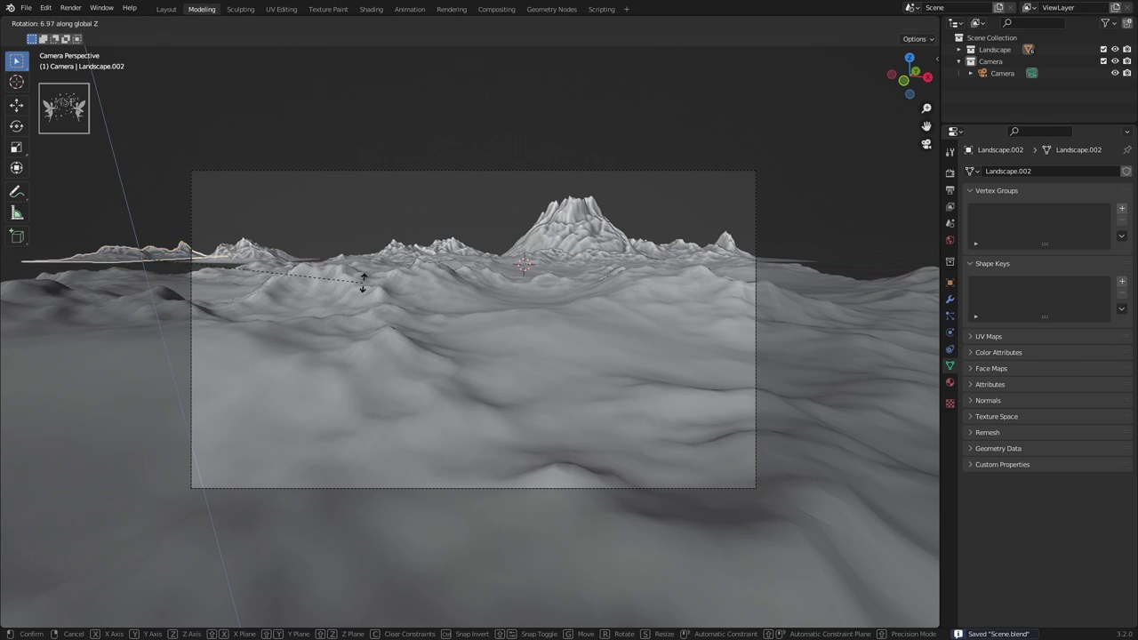
pyautogui.press('s')
pyautogui.press('g')
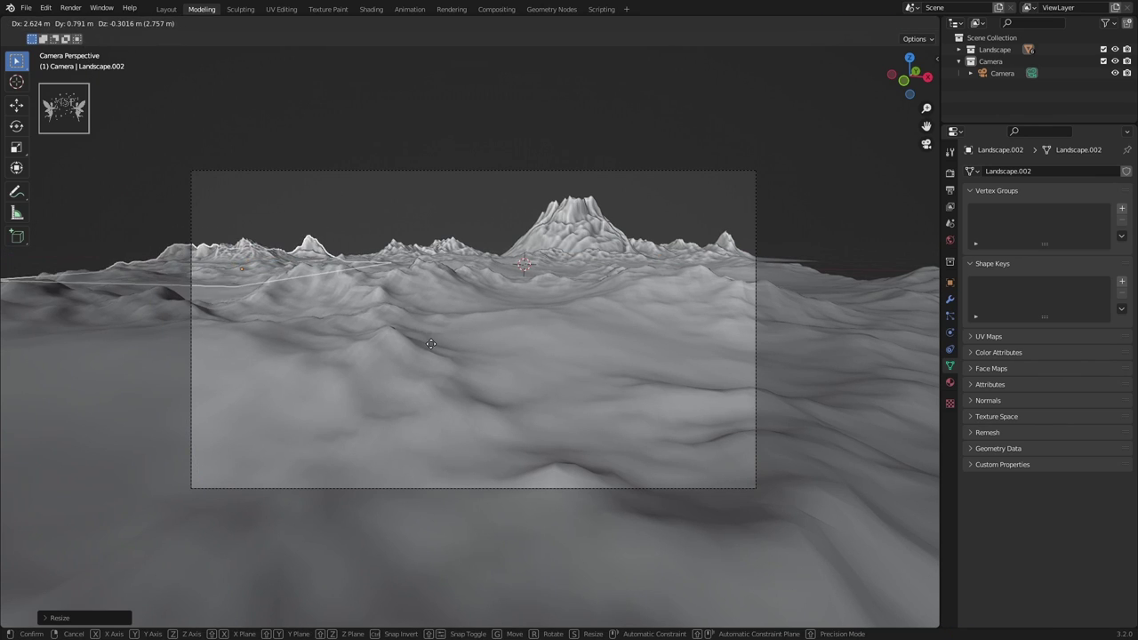
pyautogui.click(343, 220)
# - Move the next small terrain to a new spot and turn it at an angle from top view
pyautogui.click(243, 251)
pyautogui.press('g')
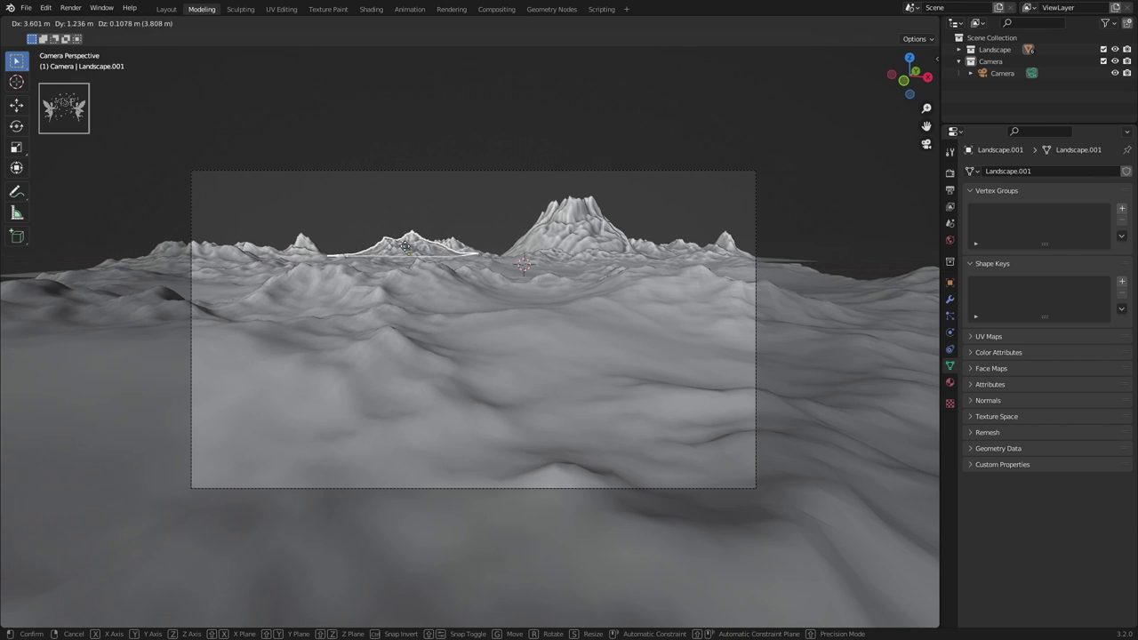
pyautogui.click(352, 260)
pyautogui.press('KP_7')
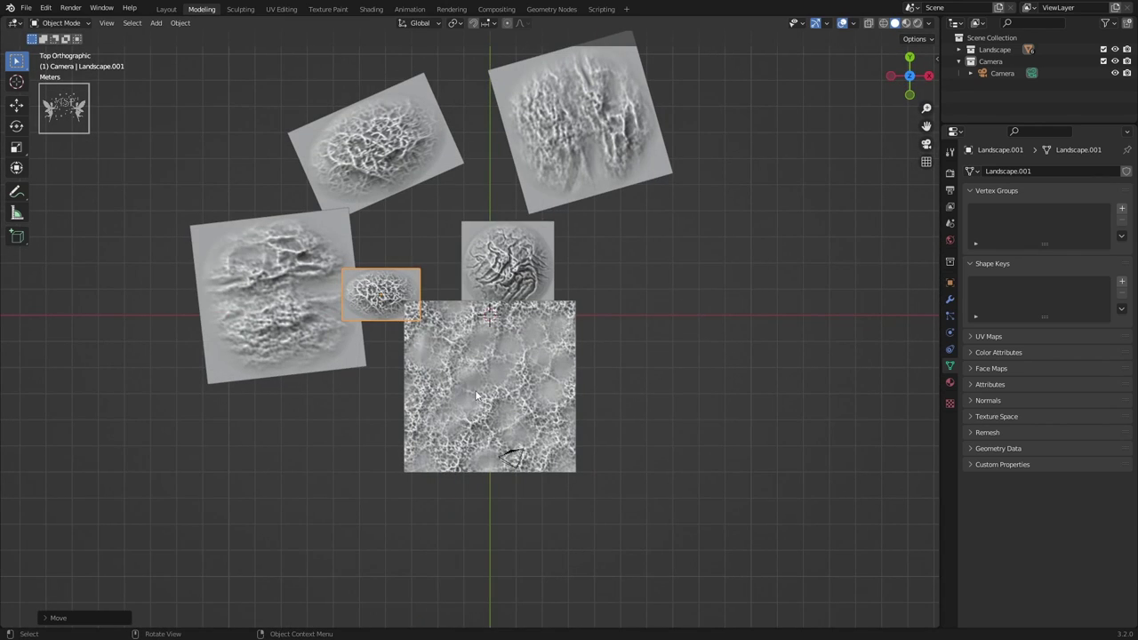
pyautogui.press('r')
pyautogui.press('g')
pyautogui.press('r')
pyautogui.click(395, 255)
# - In camera view, enlarge that small terrain and reposition it on the horizon
pyautogui.press('KP_0')
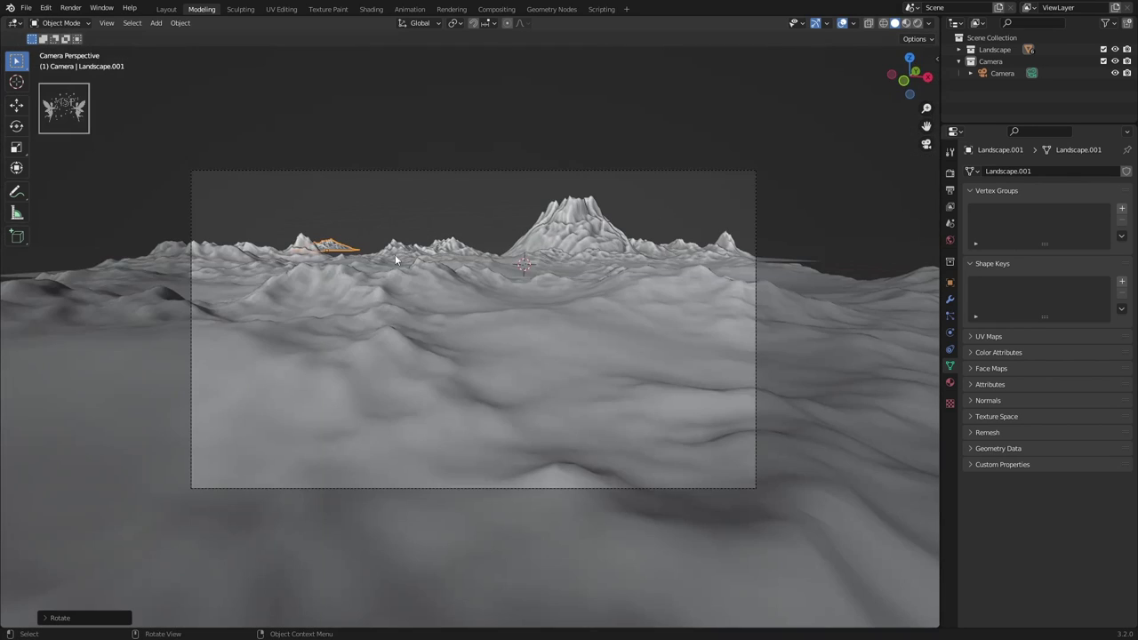
pyautogui.press('s')
pyautogui.click(653, 272)
pyautogui.press('g')
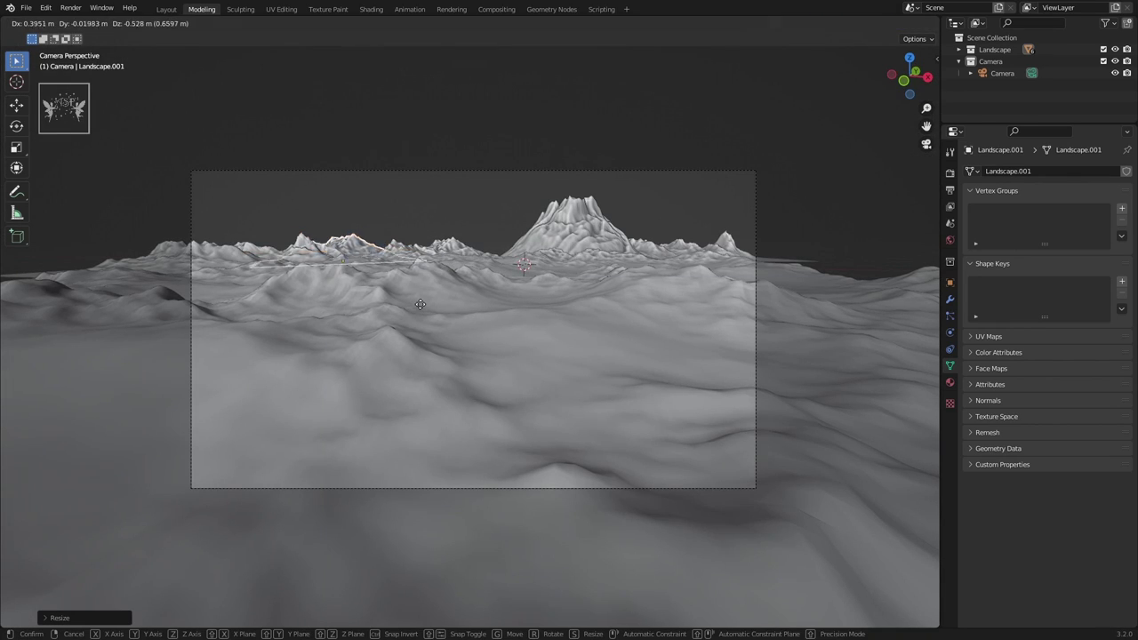
pyautogui.click(409, 194)
# - Look through the camera and fully darken the area outside its frame
pyautogui.press('Home')
pyautogui.click(1002, 73)
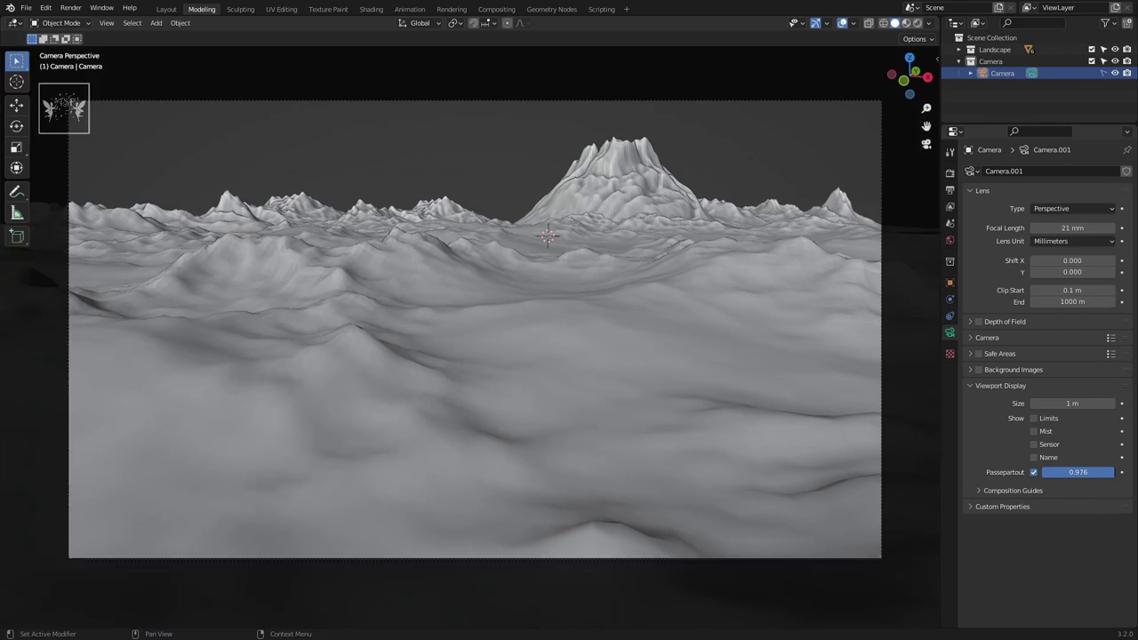
pyautogui.moveTo(1067, 473); pyautogui.dragTo(1103, 485)
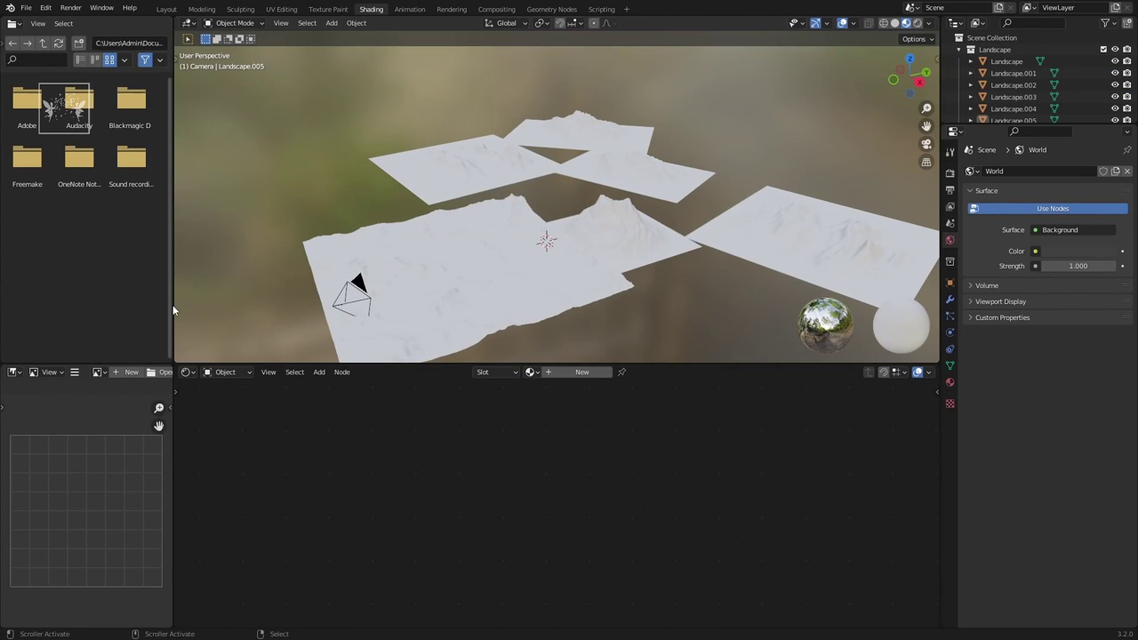
# - Merge away the file browser and image editor areas into the viewport
pyautogui.rightClick(173, 310)
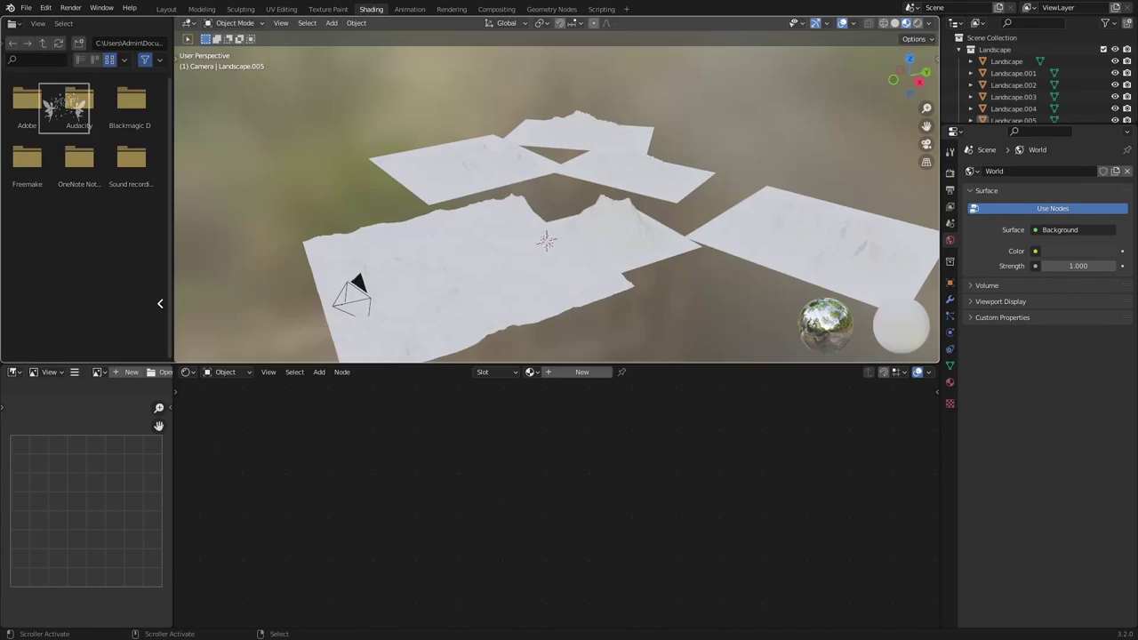
pyautogui.click(106, 223)
pyautogui.rightClick(173, 436)
pyautogui.click(173, 437)
pyautogui.click(89, 498)
# - Show the camera view with Scene World lighting and collapse the Landscape collection
pyautogui.press('KP_0')
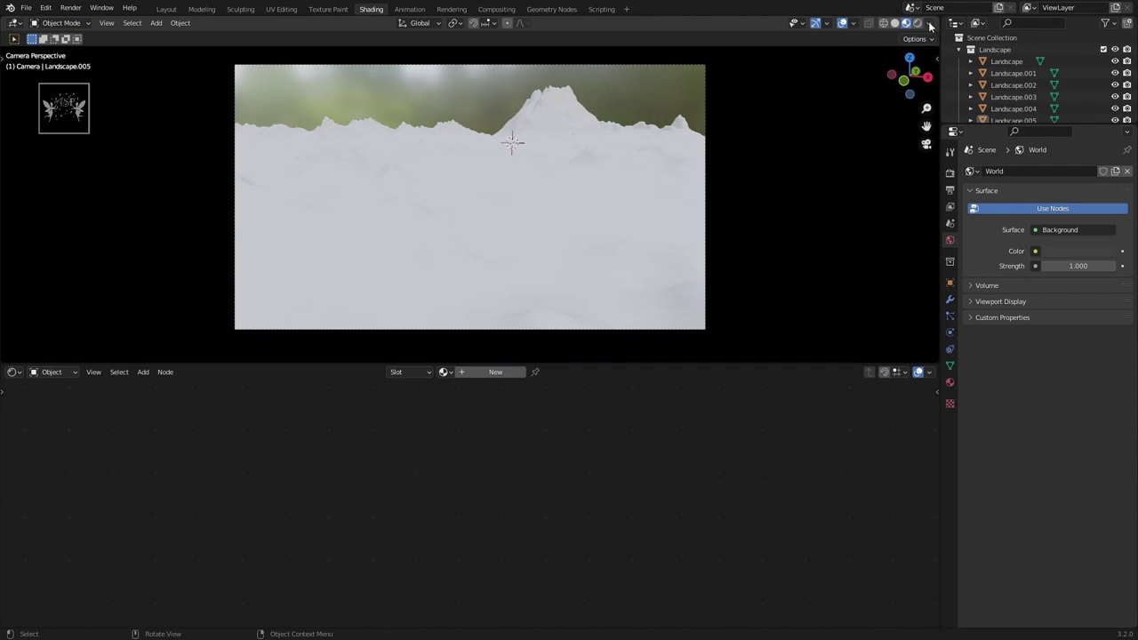
pyautogui.click(930, 27)
pyautogui.click(860, 91)
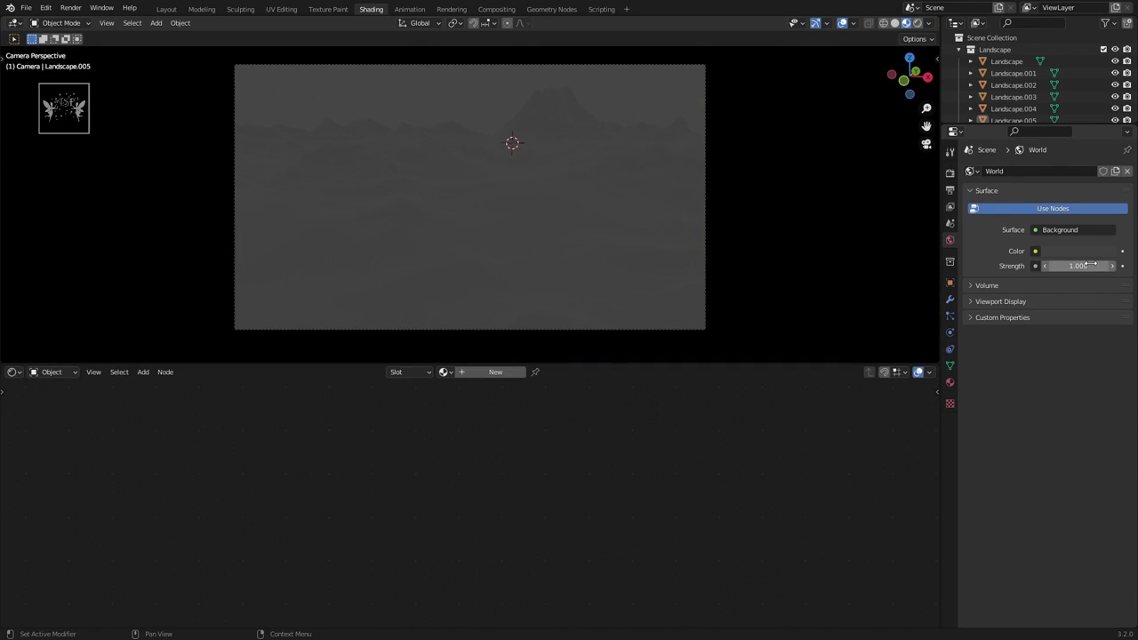
pyautogui.click(958, 49)
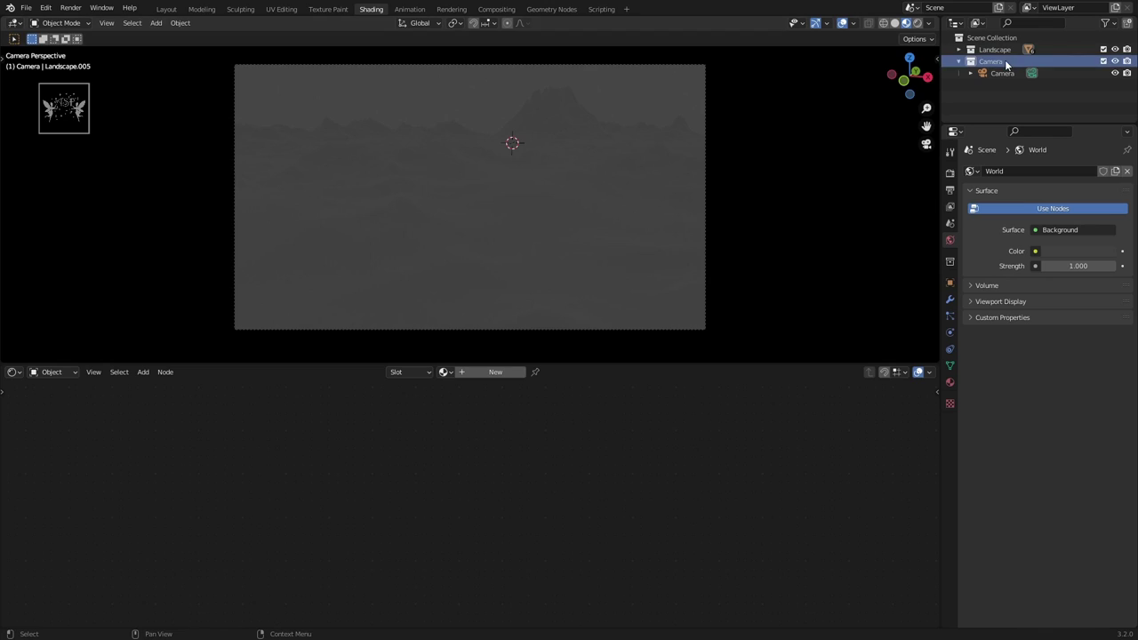
# - Add a Sun light and enable the outliner's selectability toggles
pyautogui.hotkey('shift', 'a')
pyautogui.click(644, 188)
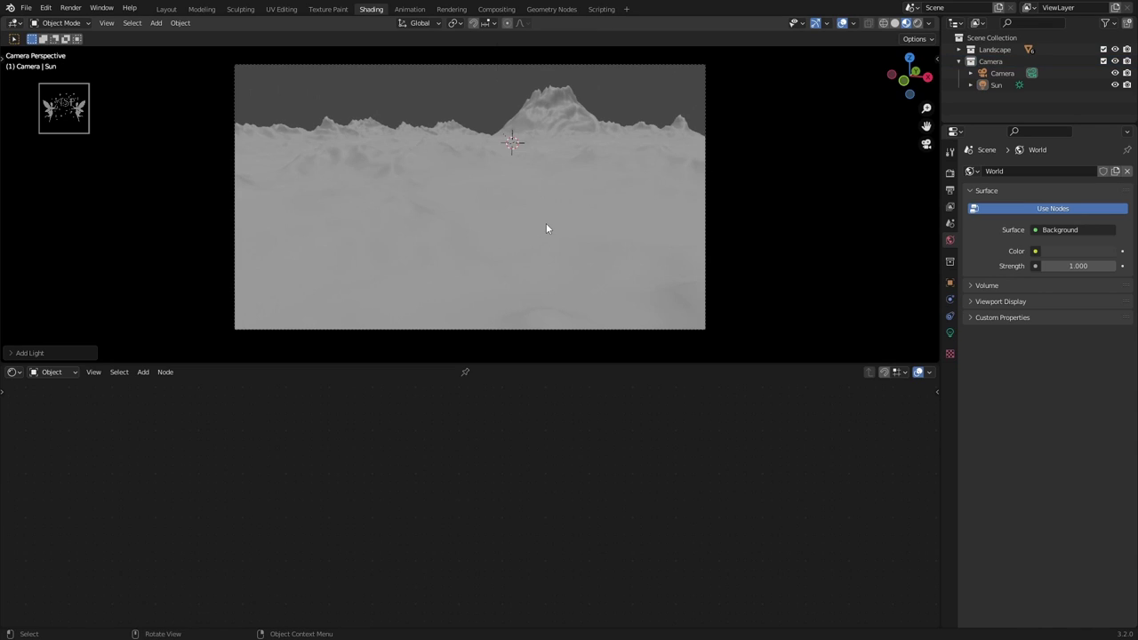
pyautogui.press('z')
pyautogui.click(1105, 24)
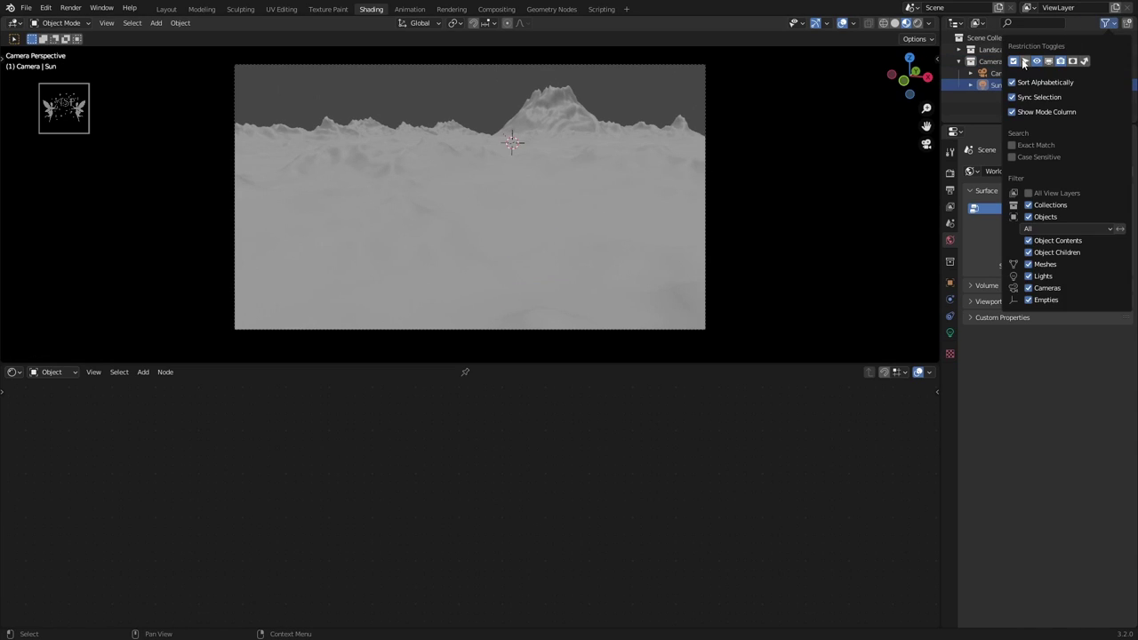
pyautogui.click(1023, 61)
# - Raise the Sun vertically above the terrain
pyautogui.press('g')
pyautogui.press('z')
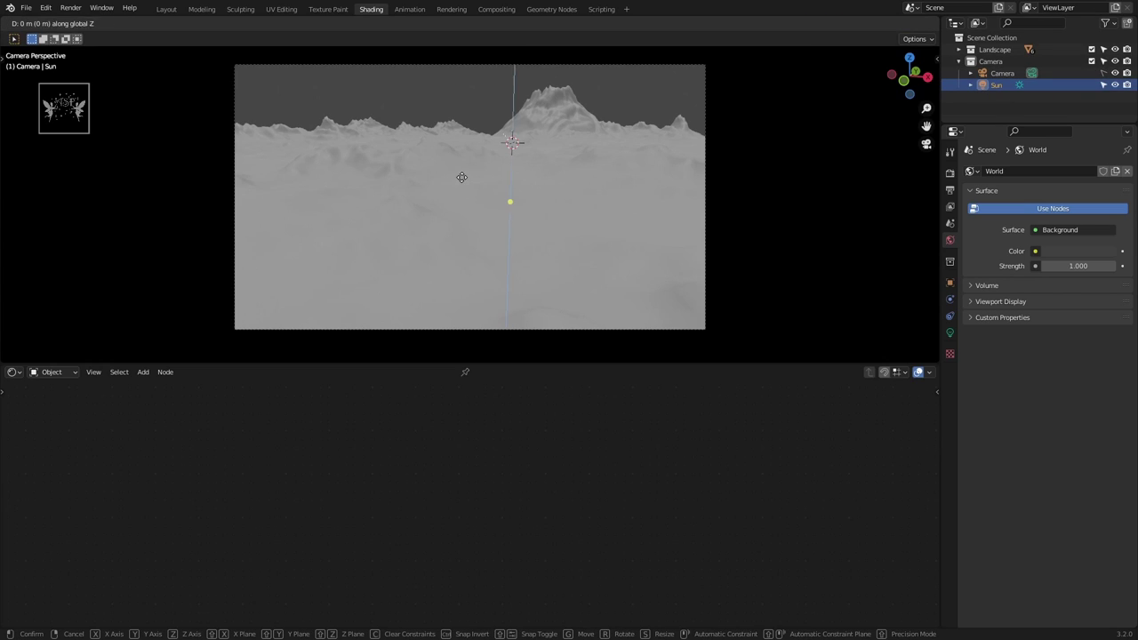
pyautogui.click(430, 71)
# - Try several Sun strengths and settle on a Strength of 3
pyautogui.click(950, 332)
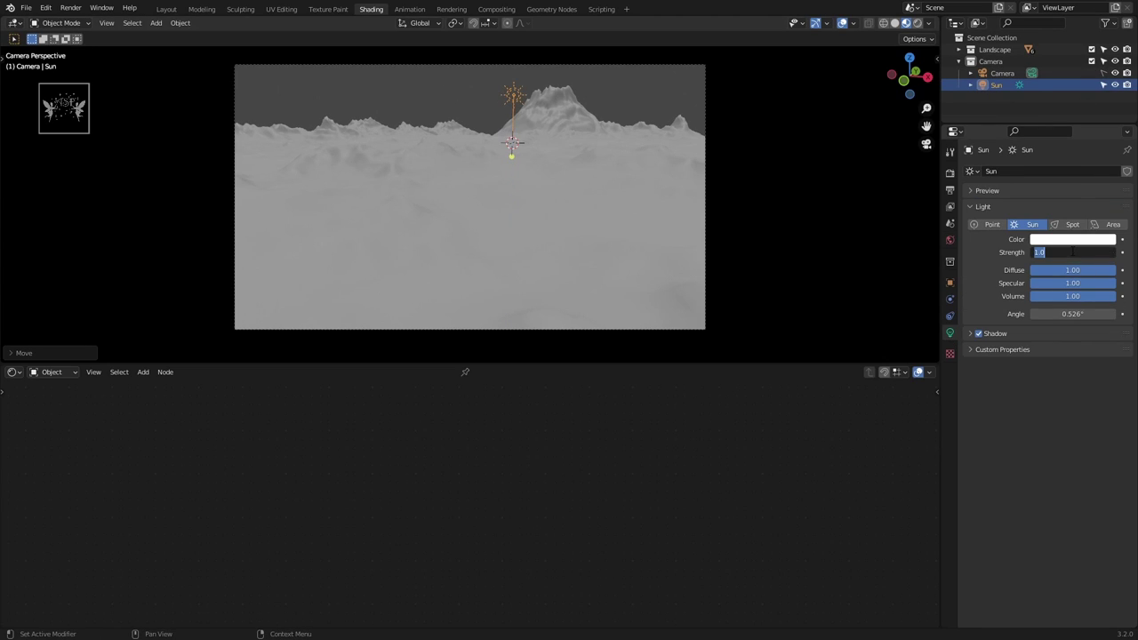
pyautogui.press('Return')
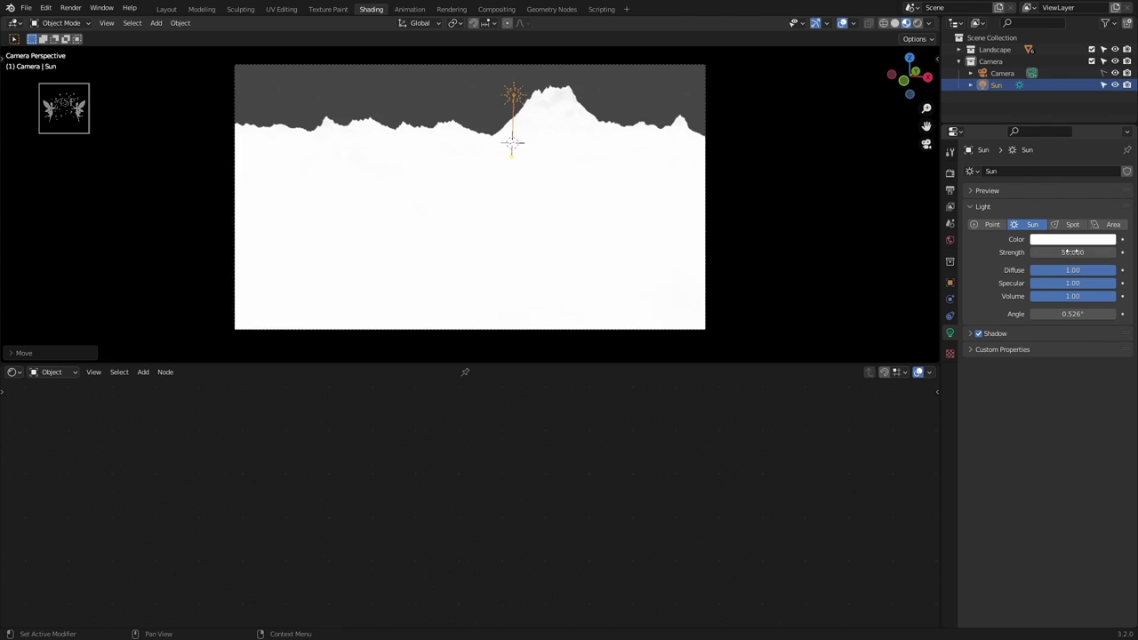
pyautogui.write('10')
pyautogui.press('Return')
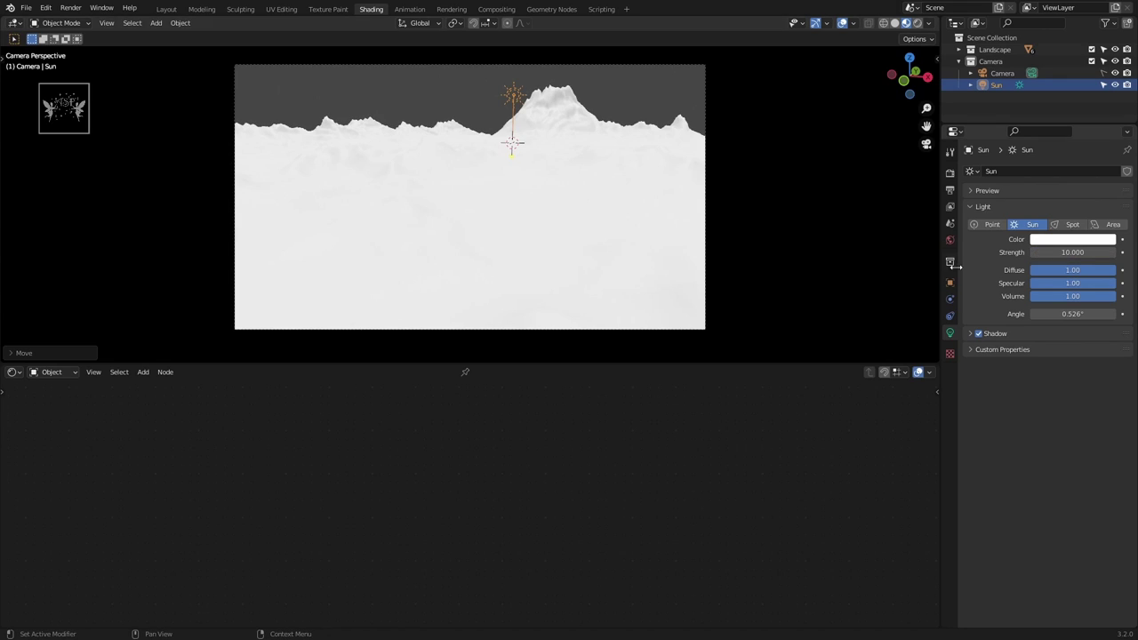
pyautogui.write('6')
pyautogui.press('Return')
pyautogui.write('2')
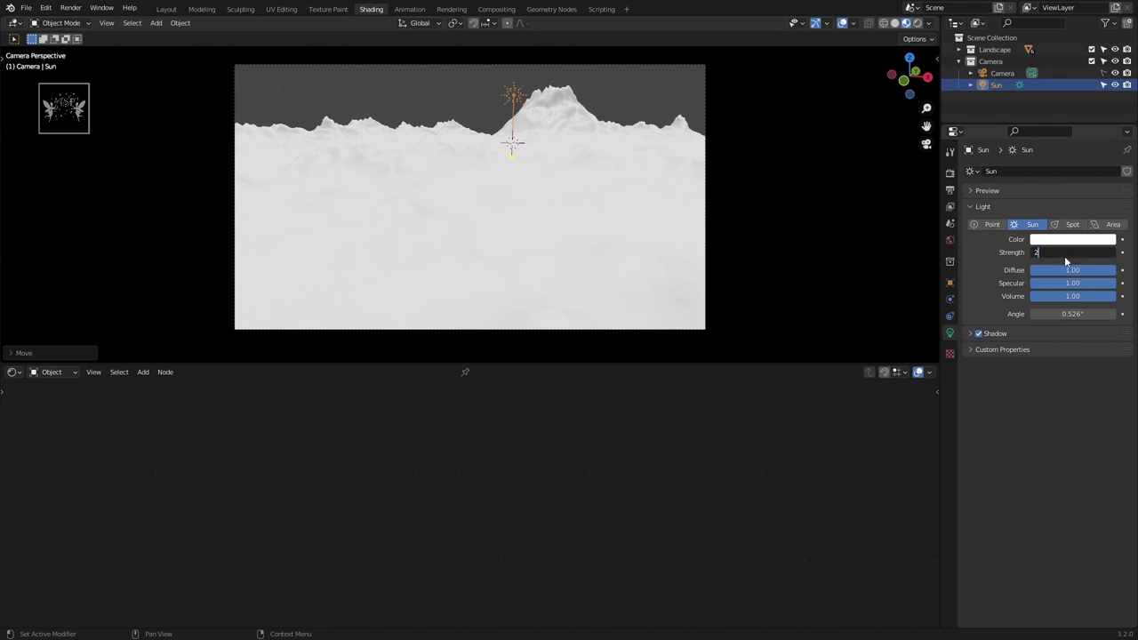
pyautogui.press('Return')
pyautogui.write('3')
pyautogui.press('Return')
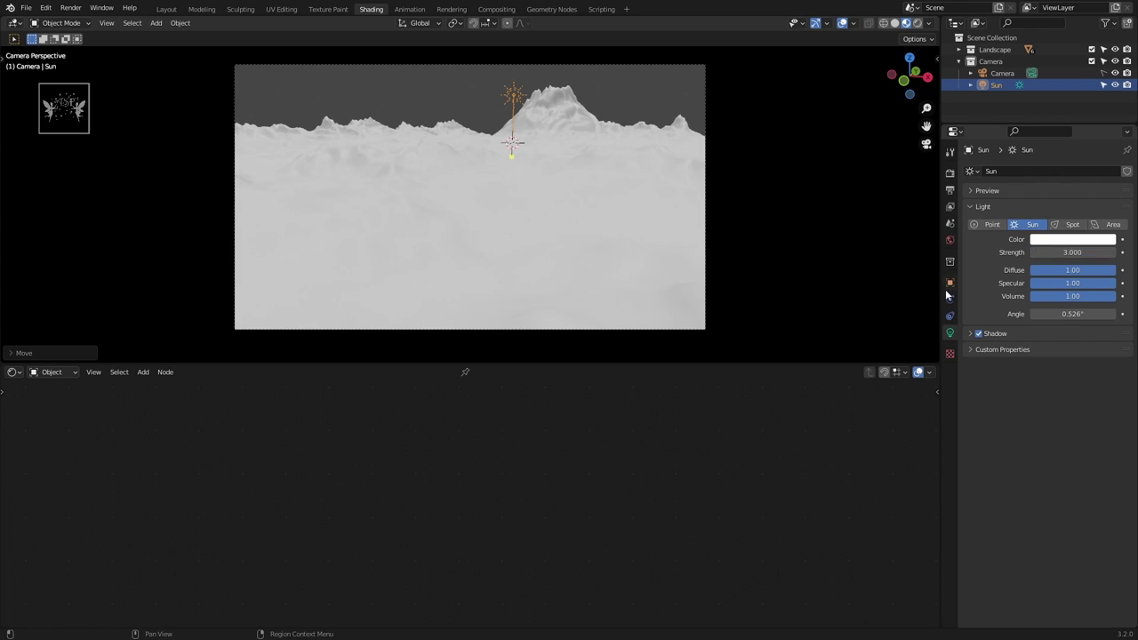
pyautogui.click(950, 283)
# - Set the Sun's X rotation to -45° and Z rotation to 45°
pyautogui.moveTo(1075, 250); pyautogui.dragTo(1049, 250)
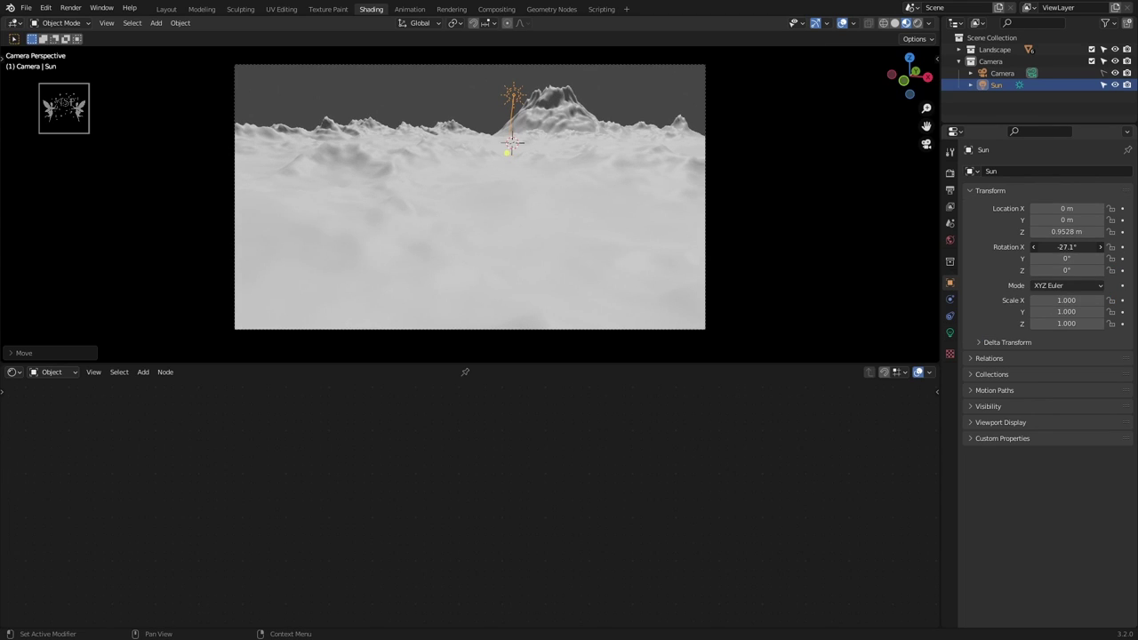
pyautogui.press('Return')
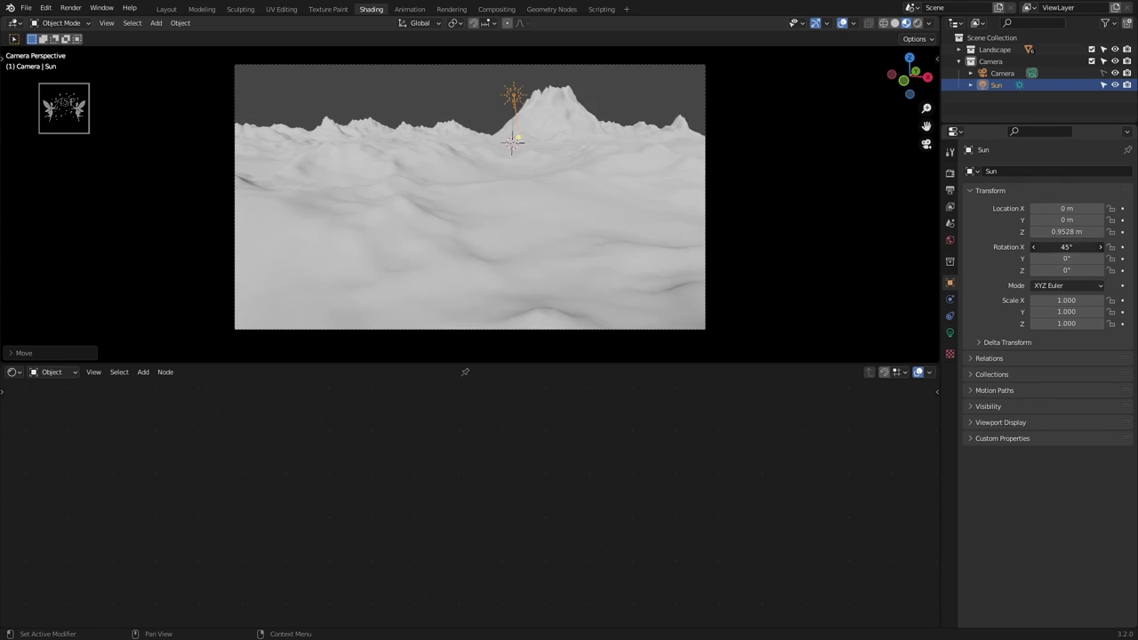
pyautogui.write('-45')
pyautogui.press('Return')
pyautogui.moveTo(1096, 269)
pyautogui.mouseDown()
pyautogui.moveTo(1122, 269)
pyautogui.moveTo(1103, 269)
pyautogui.mouseUp()
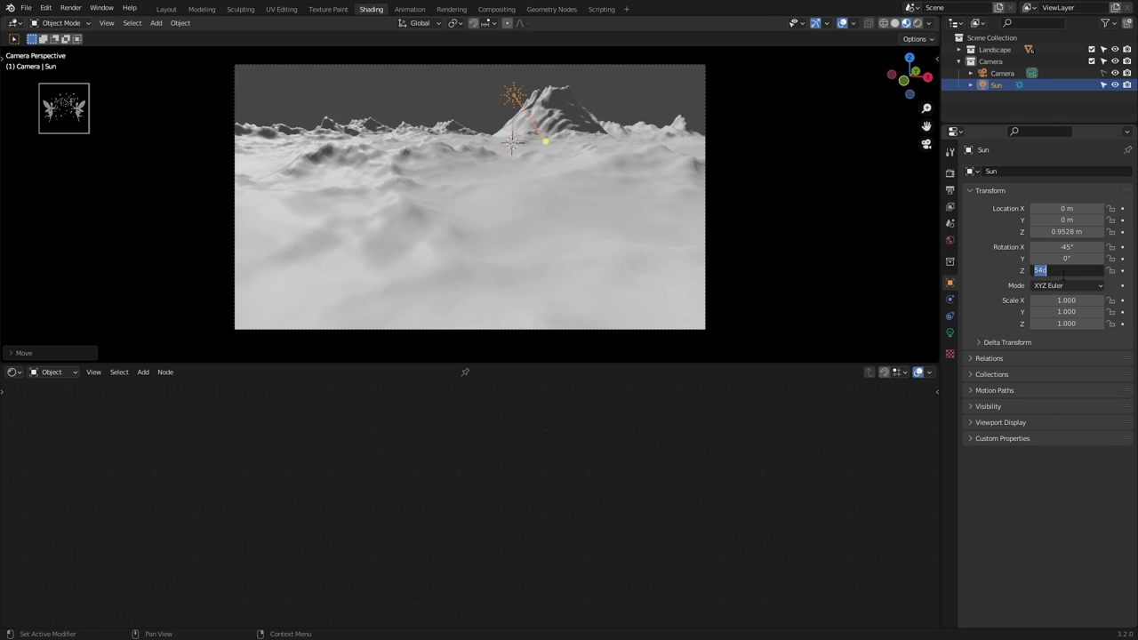
pyautogui.write('45')
pyautogui.press('Return')
# - Set the Sun's Y rotation to -65°
pyautogui.moveTo(1065, 258); pyautogui.dragTo(1089, 258)
pyautogui.moveTo(1067, 258); pyautogui.dragTo(1041, 258)
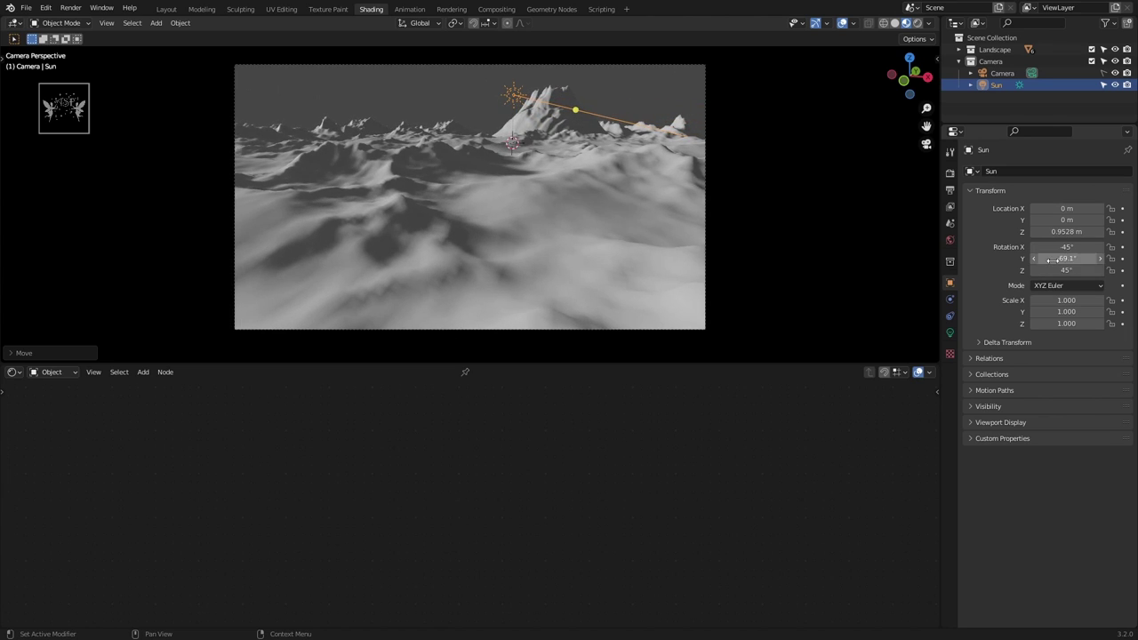
pyautogui.press('Return')
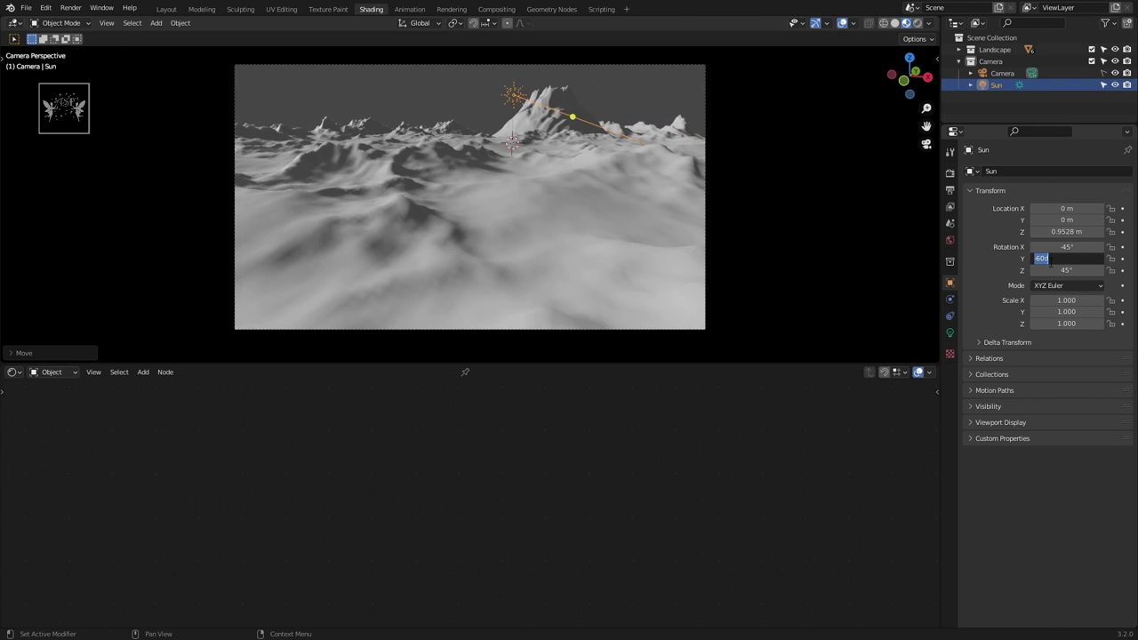
pyautogui.write('5')
pyautogui.press('Return')
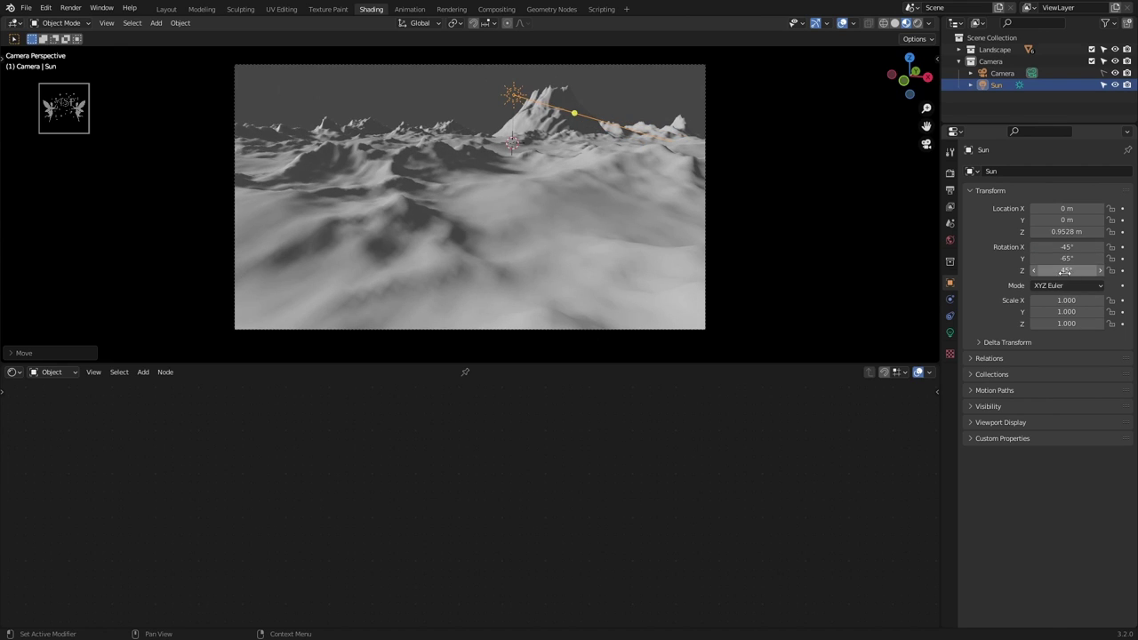
# - Try other Z and Y angles, then return the Sun to Z 45° and Y -65°
pyautogui.moveTo(1067, 269); pyautogui.dragTo(1094, 269)
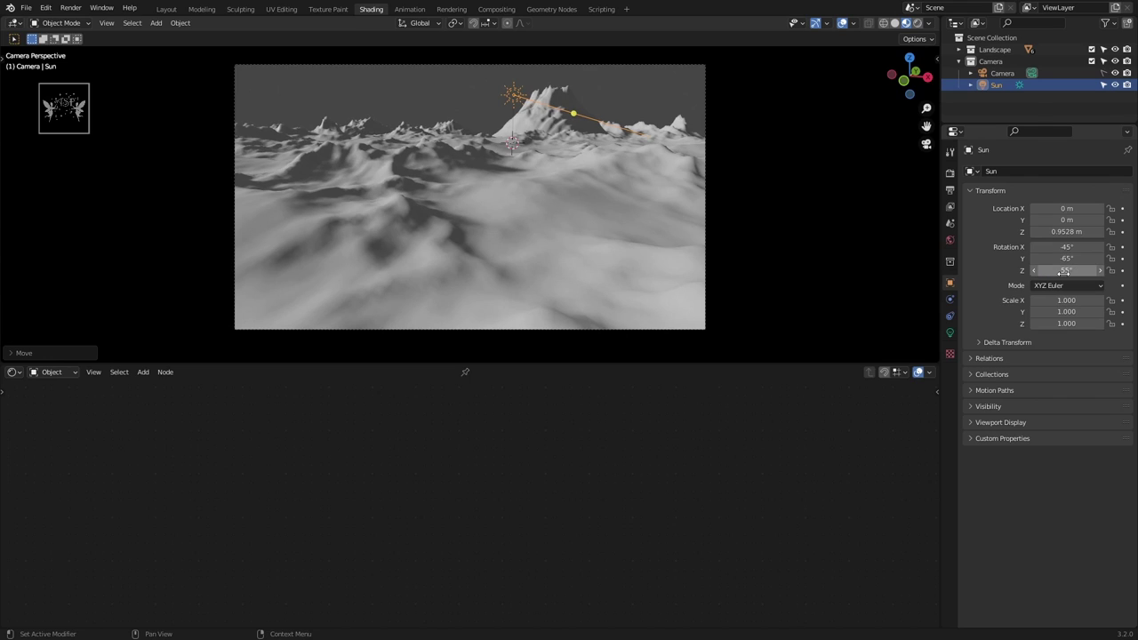
pyautogui.write('5')
pyautogui.press('Return')
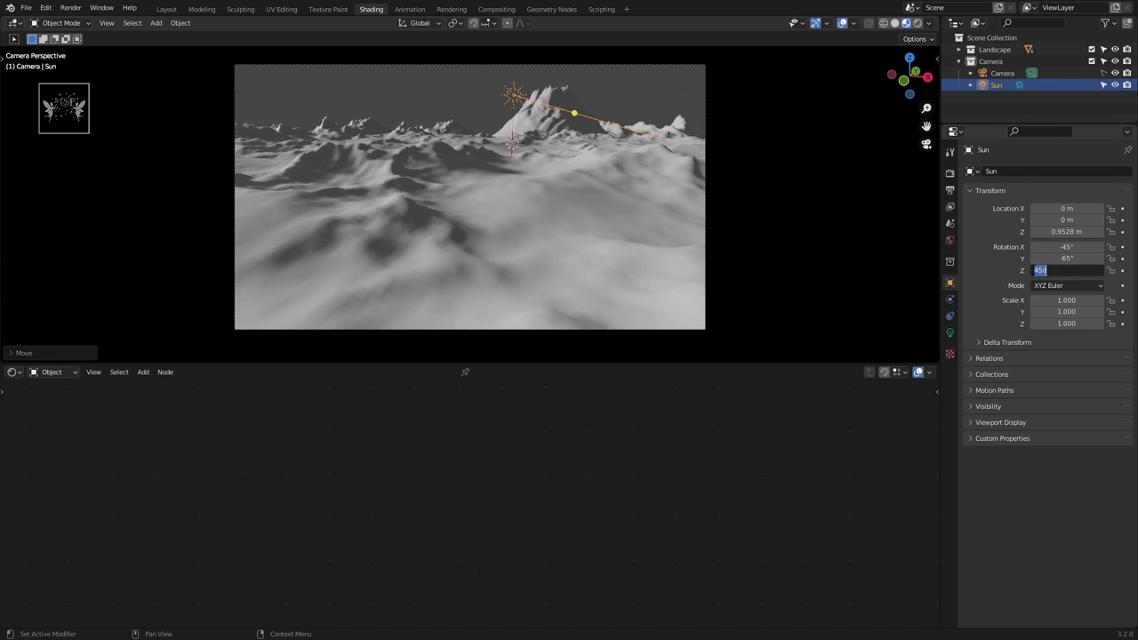
pyautogui.write('-')
pyautogui.press('Return')
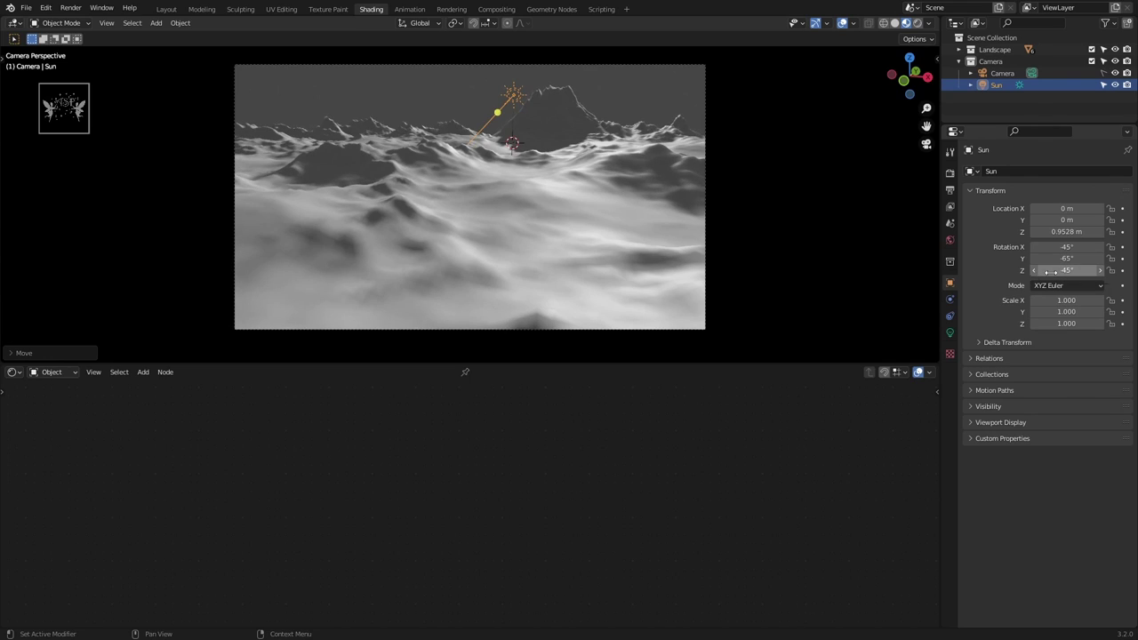
pyautogui.moveTo(1068, 258); pyautogui.dragTo(1103, 258)
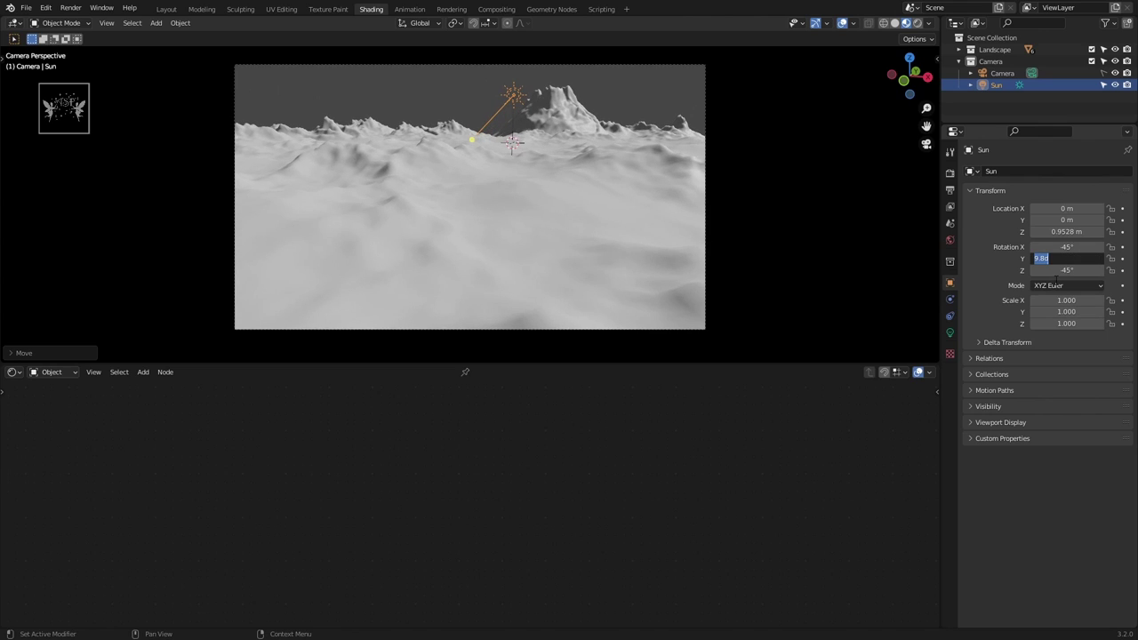
pyautogui.write('9')
pyautogui.press('Return')
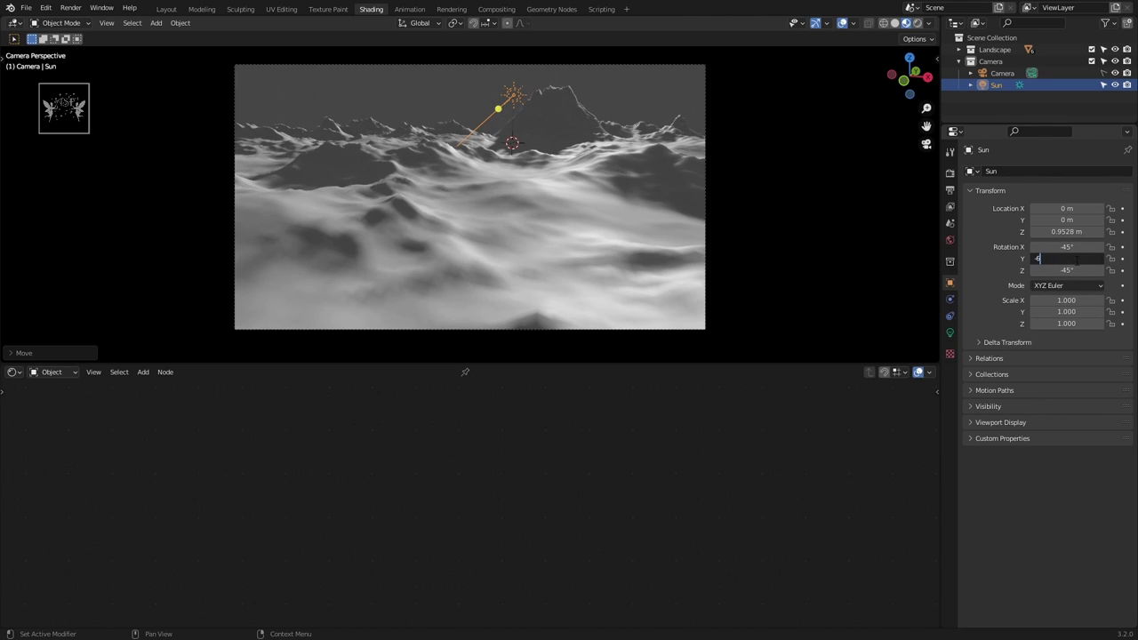
pyautogui.write('5')
pyautogui.press('Return')
pyautogui.write('5')
pyautogui.press('Return')
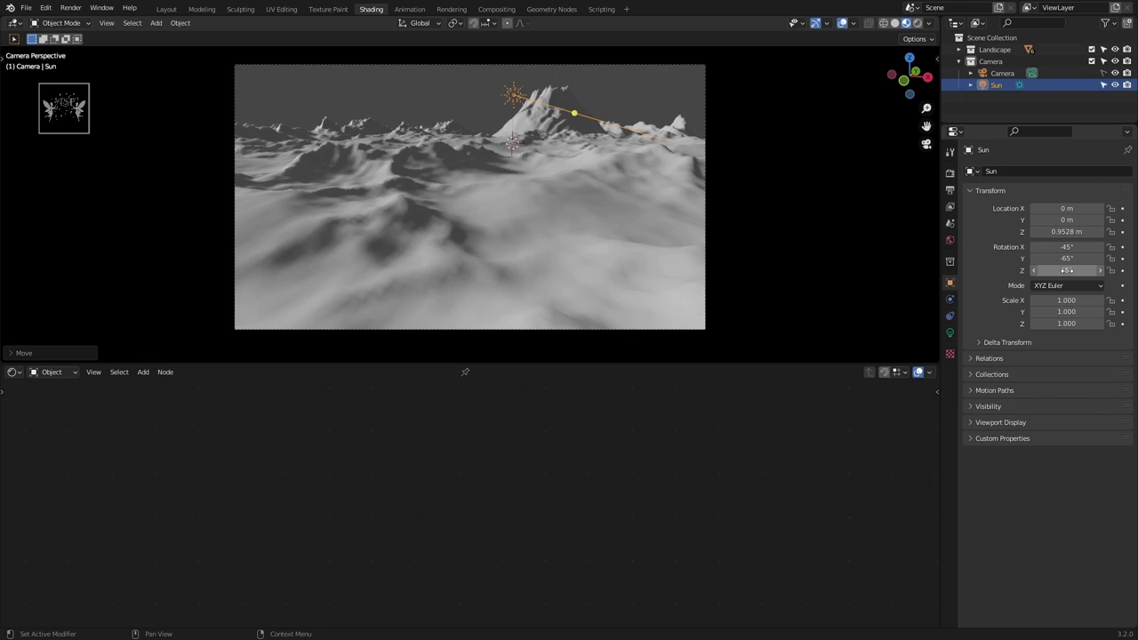
# - Deselect the Sun and save the file as Scene2.blend
pyautogui.click(414, 95)
pyautogui.hotkey('ctrl', 's')
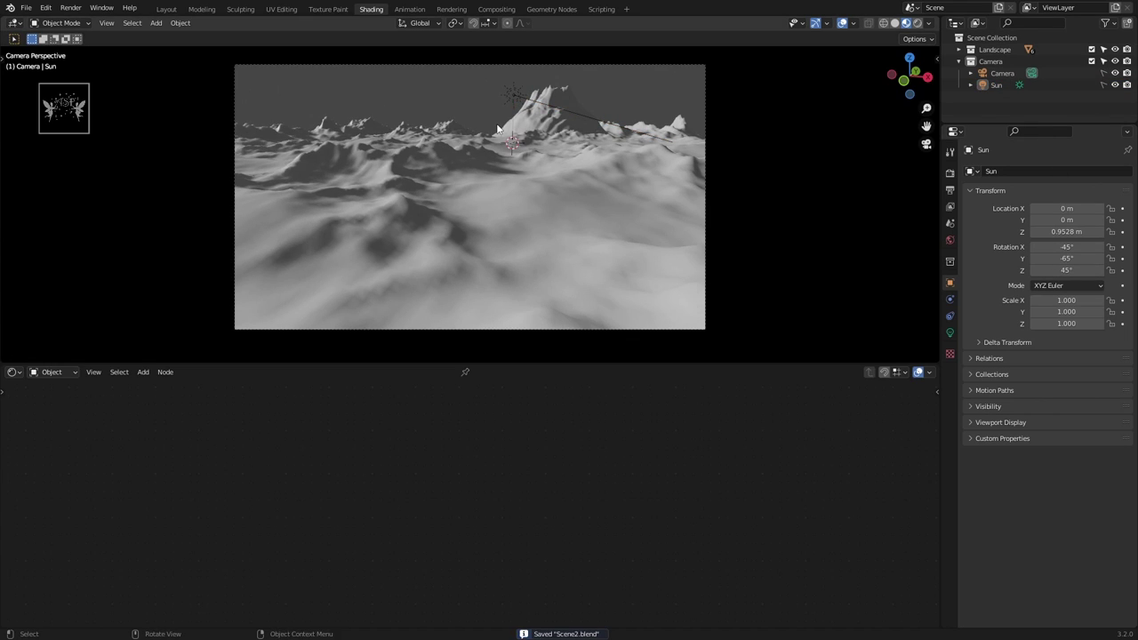
pyautogui.scroll(1, 789, 189)
pyautogui.scroll(-1, 788, 191)
# - Give Landscape.003 a new material and add a ColorRamp feeding its Base Color
pyautogui.click(456, 254)
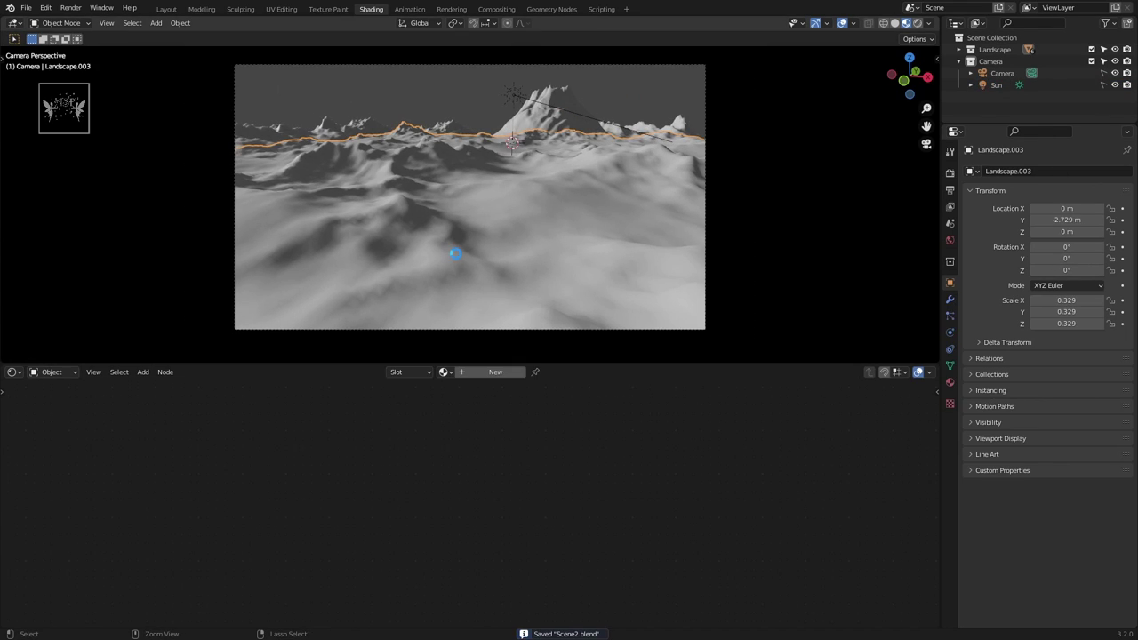
pyautogui.click(471, 372)
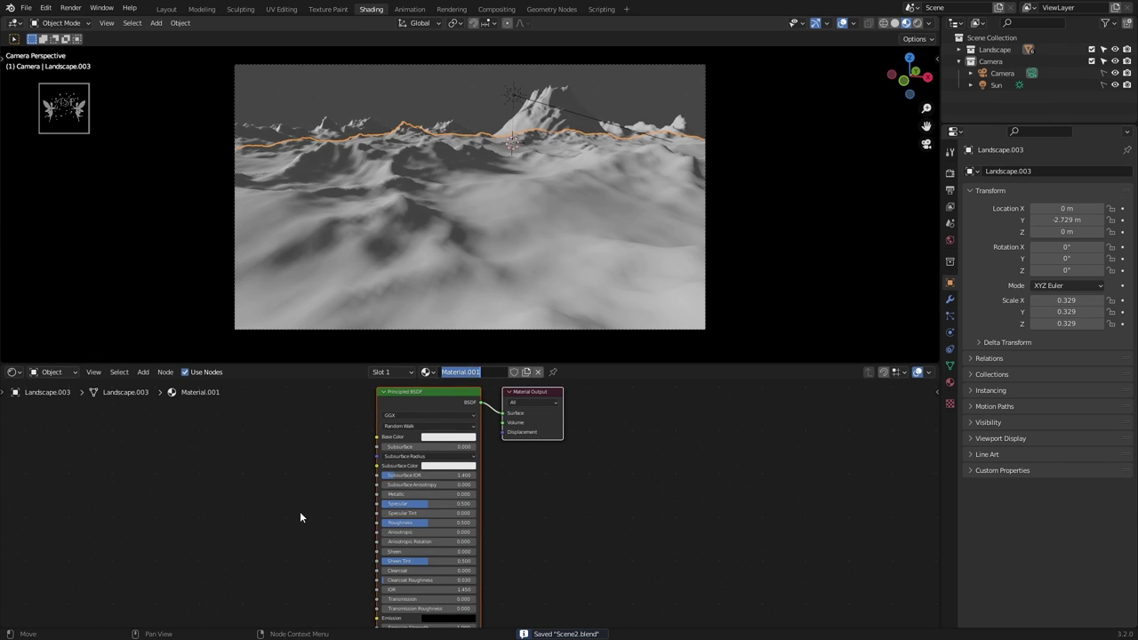
pyautogui.press('Home')
pyautogui.hotkey('shift', 'a')
pyautogui.write('colo')
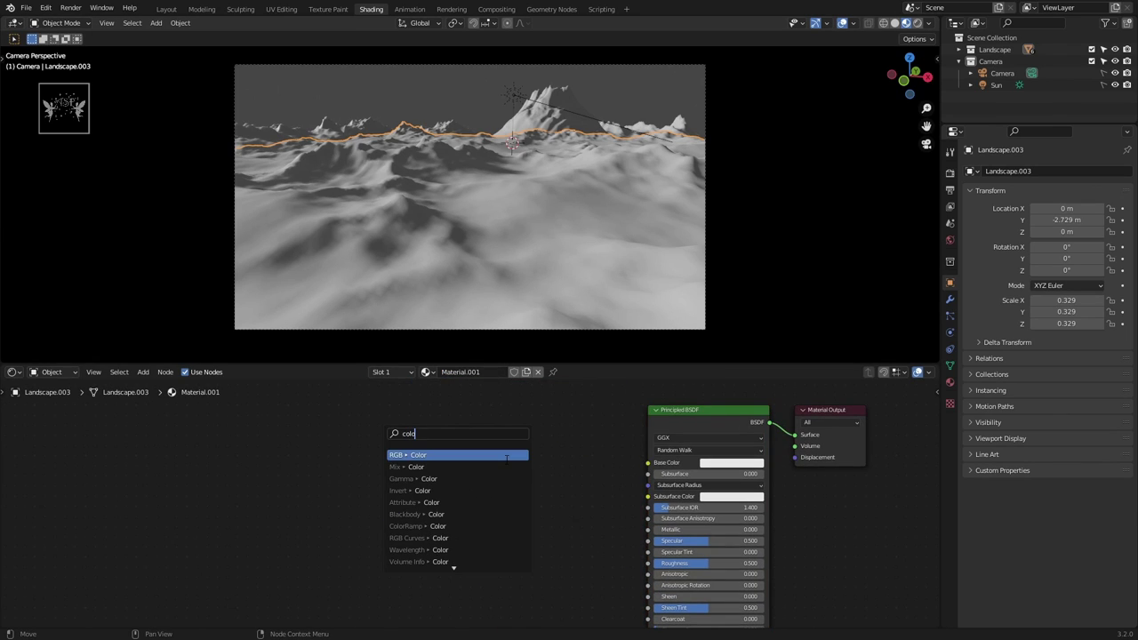
pyautogui.click(445, 526)
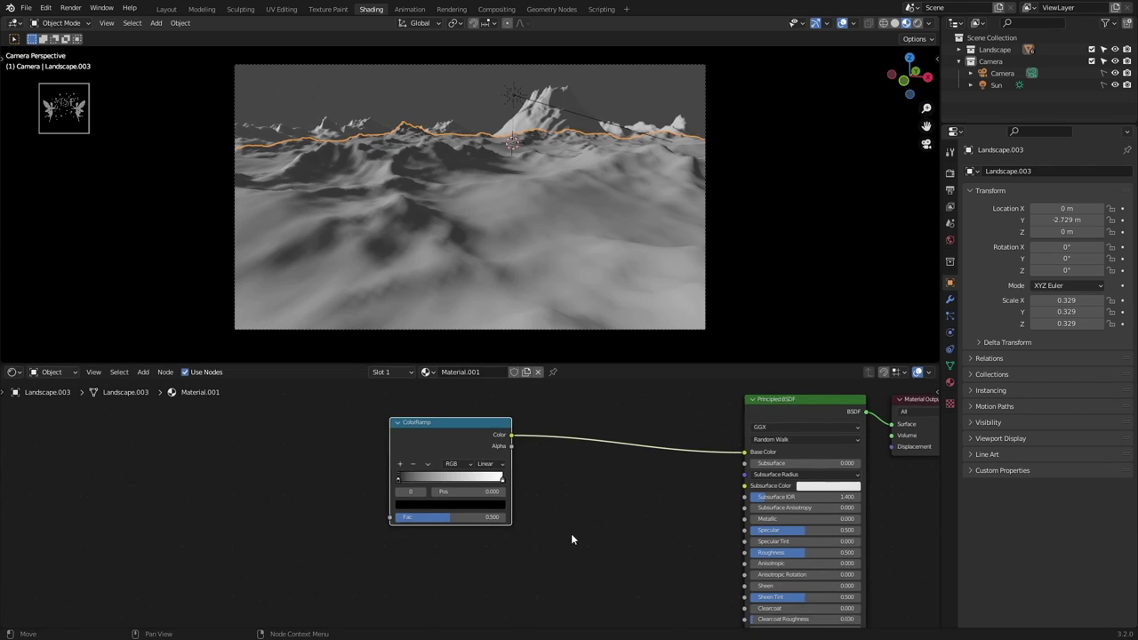
# - Slide the white stop left, add a stop, and darken the ramp stops almost to black
pyautogui.scroll(1, 450, 503)
pyautogui.moveTo(516, 472); pyautogui.dragTo(414, 472)
pyautogui.click(388, 454)
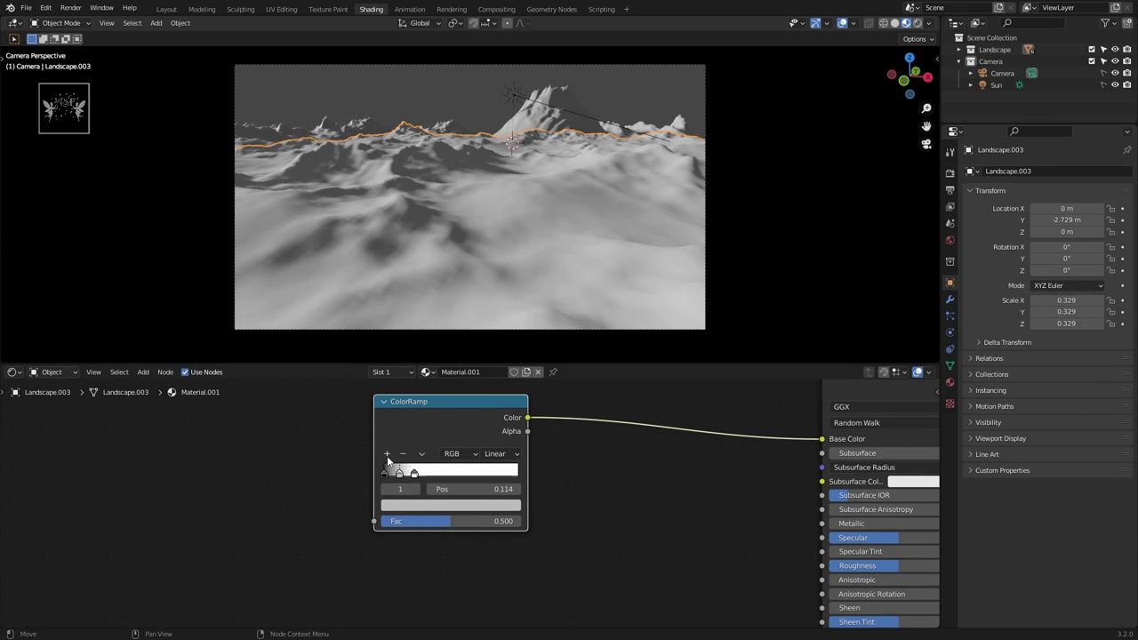
pyautogui.click(416, 473)
pyautogui.click(430, 506)
pyautogui.moveTo(490, 327); pyautogui.dragTo(491, 406)
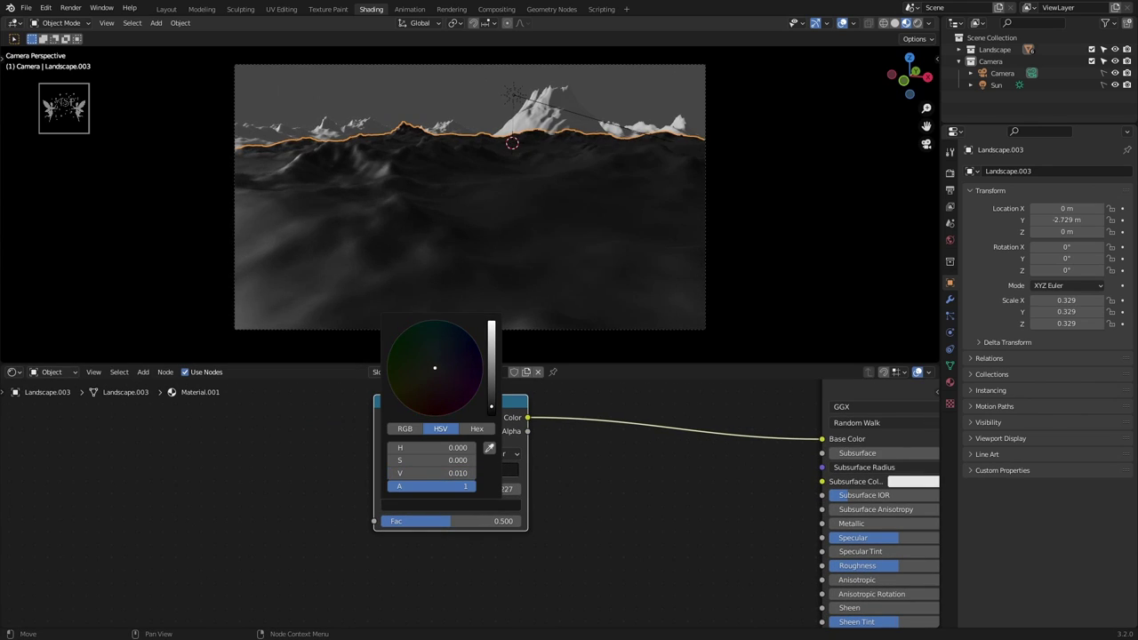
pyautogui.click(400, 476)
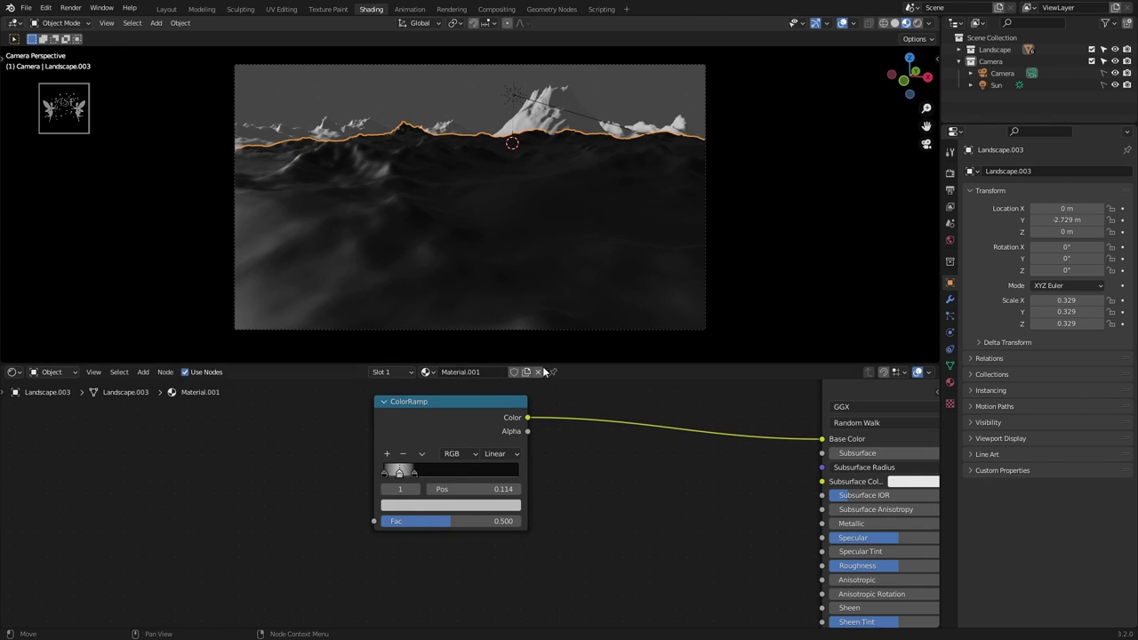
pyautogui.click(414, 506)
pyautogui.moveTo(491, 353); pyautogui.dragTo(491, 402)
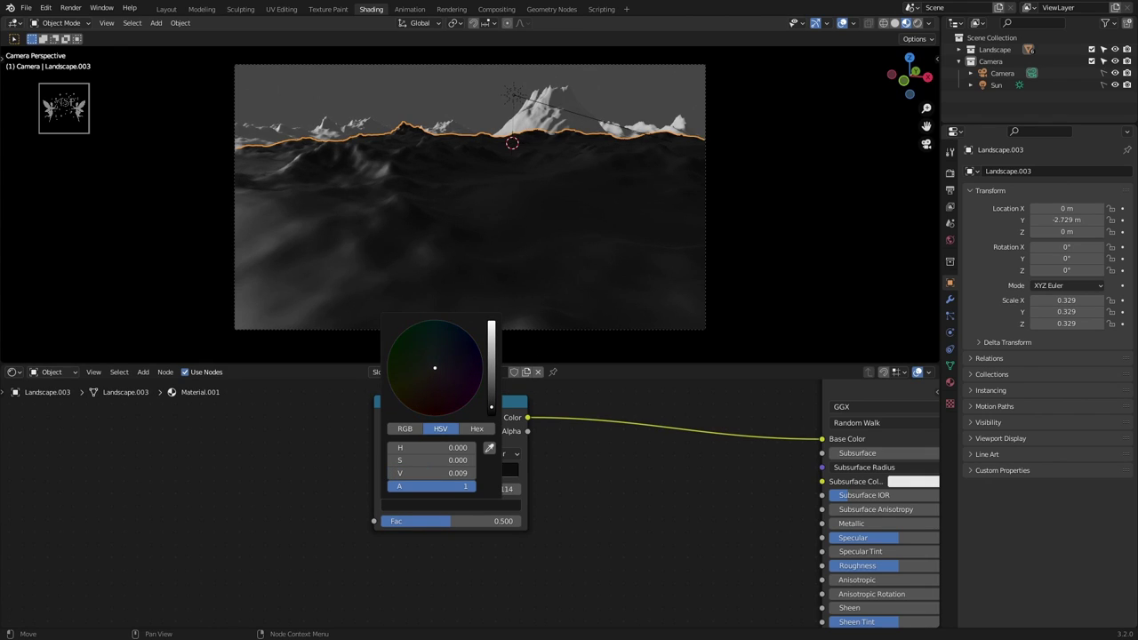
# - Move the ColorRamp node, recheck the right stop's colour, and clear space for another node
pyautogui.click(414, 473)
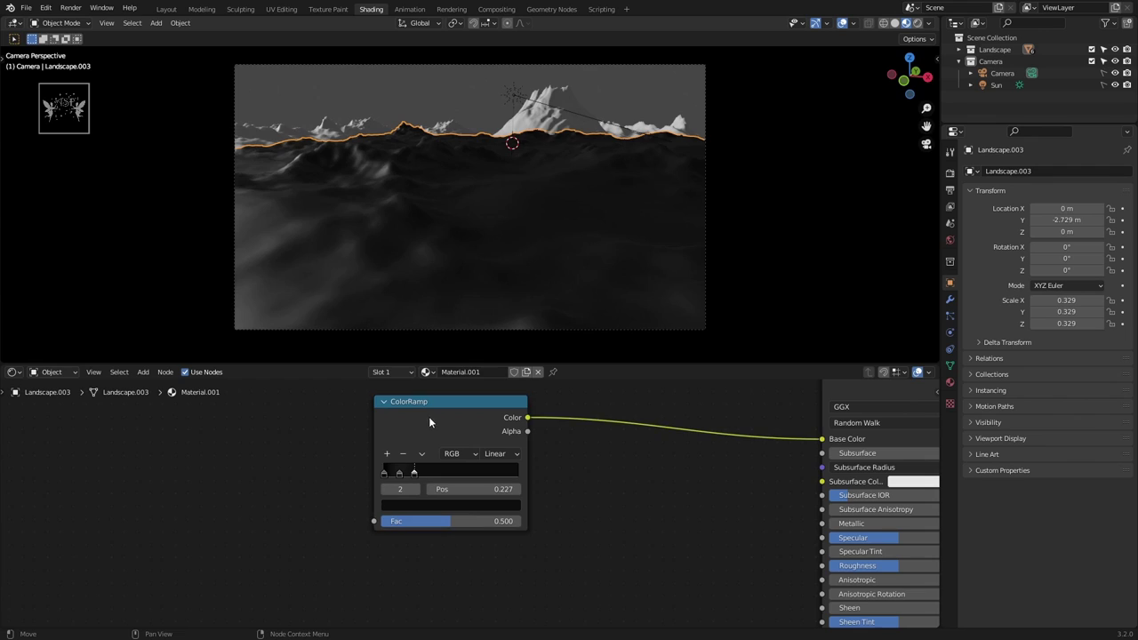
pyautogui.moveTo(429, 417); pyautogui.dragTo(543, 355)
pyautogui.scroll(-1, 480, 400)
pyautogui.click(477, 491)
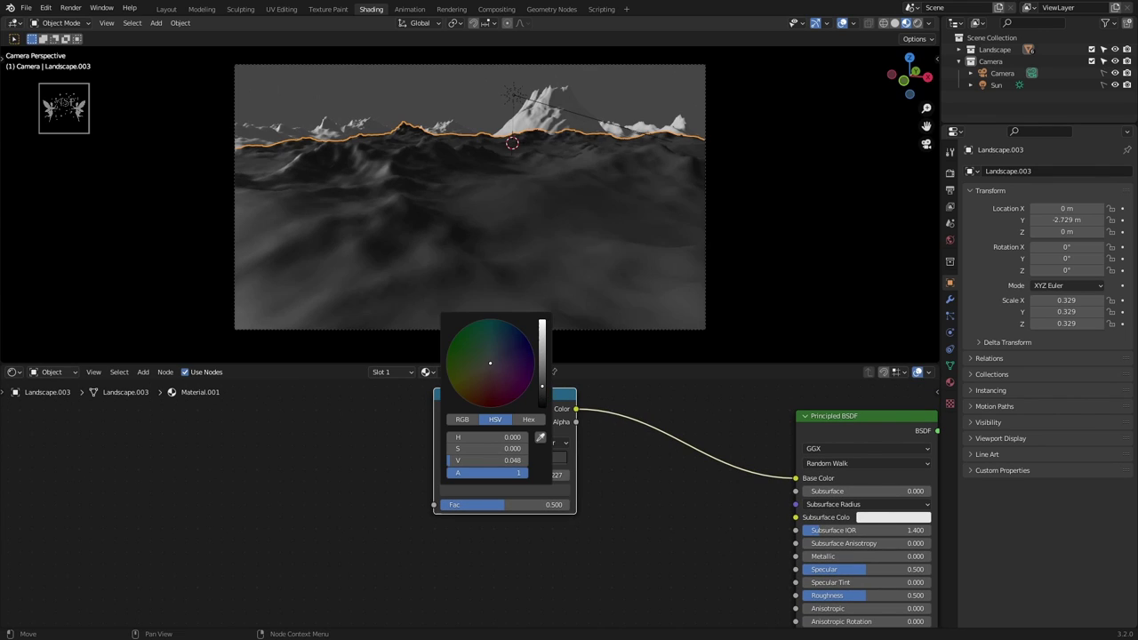
pyautogui.scroll(-1, 354, 506)
pyautogui.scroll(-1, 353, 530)
pyautogui.moveTo(353, 531); pyautogui.dragTo(448, 491, button='middle')
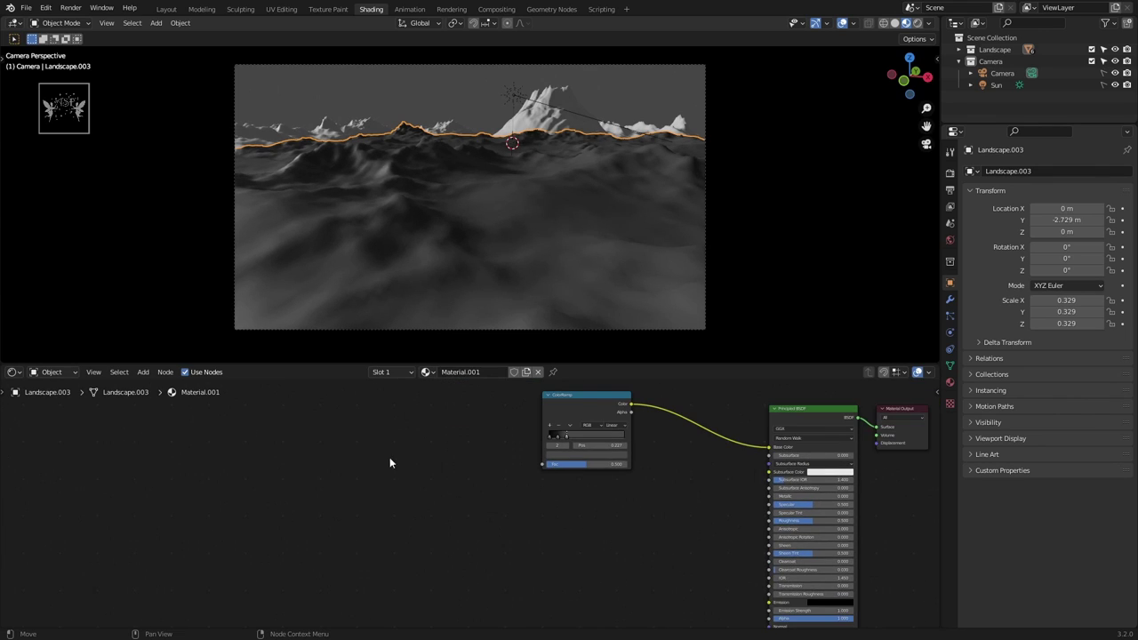
pyautogui.hotkey('shift', 'a')
# - Add a Musgrave Texture node and link its Height to the ColorRamp Fac
pyautogui.write('mus')
pyautogui.press('Return')
pyautogui.click(338, 436)
pyautogui.scroll(1, 338, 436)
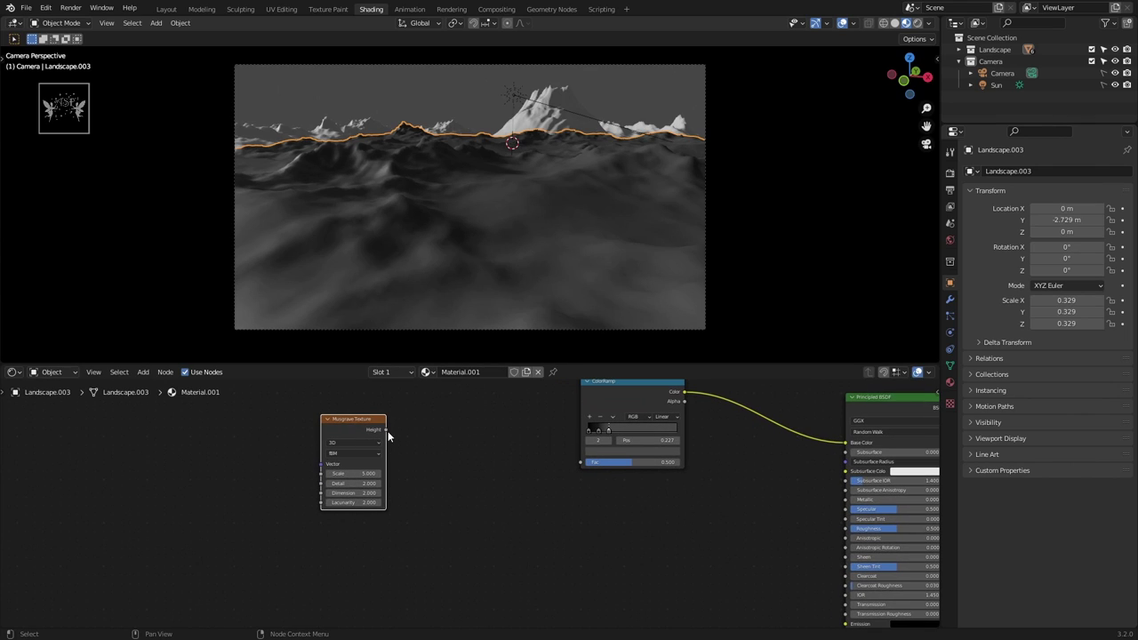
pyautogui.moveTo(386, 430); pyautogui.dragTo(581, 463)
pyautogui.scroll(2, 504, 494)
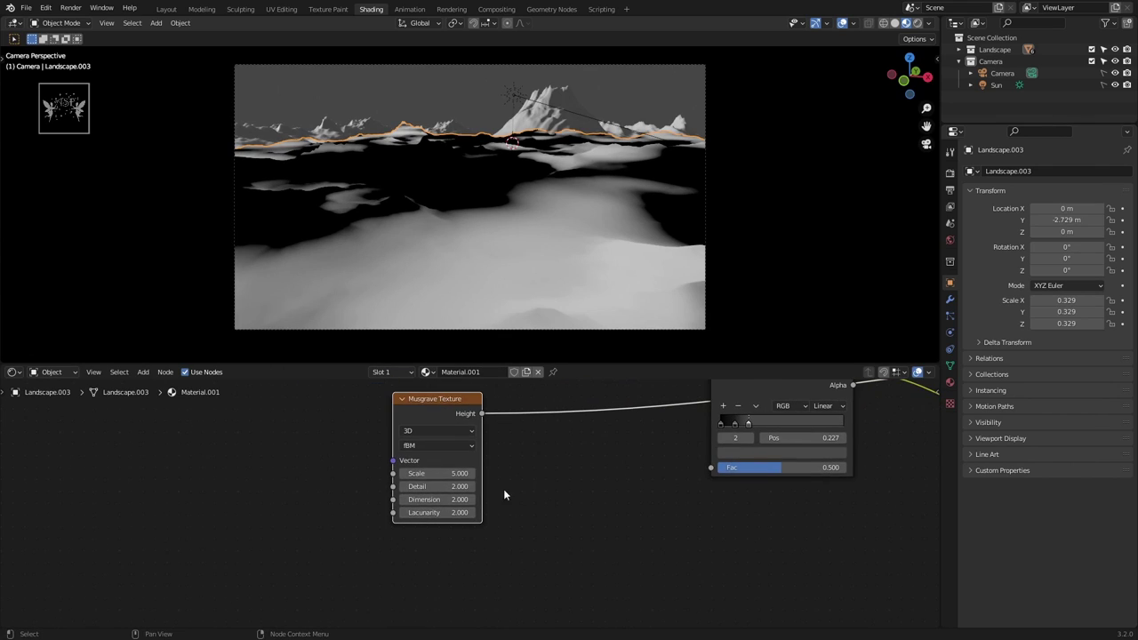
pyautogui.scroll(-2, 355, 457)
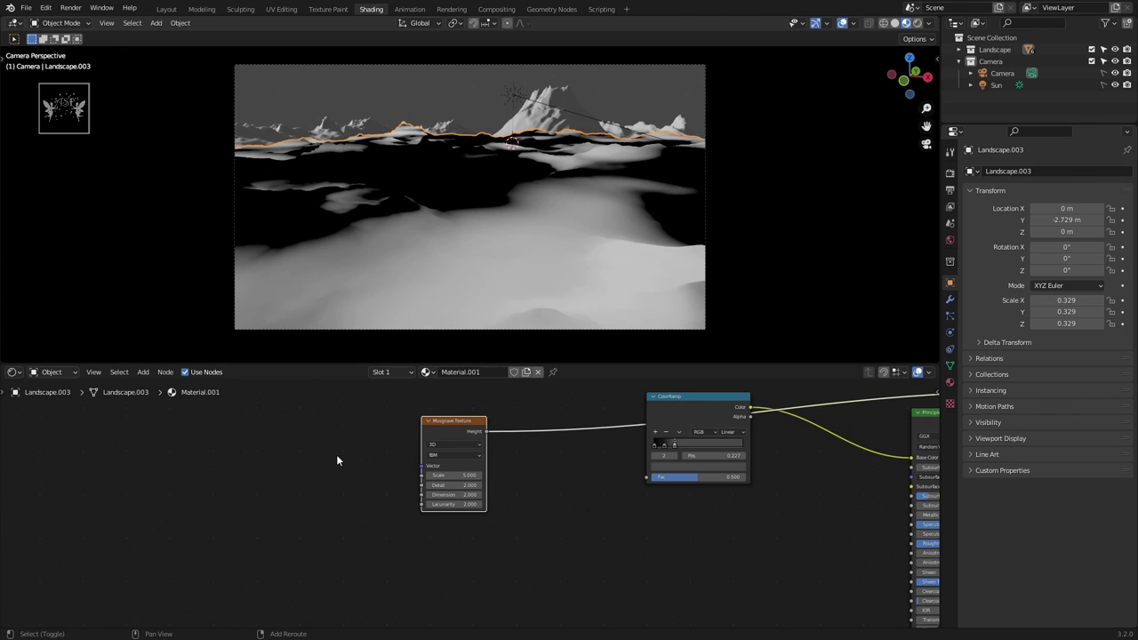
# - Add a Texture Coordinate node and link its Object output to the Musgrave Vector
pyautogui.hotkey('shift', 'a')
pyautogui.write('colo')
pyautogui.press('BackSpace')
pyautogui.press('BackSpace')
pyautogui.press('BackSpace')
pyautogui.write('t')
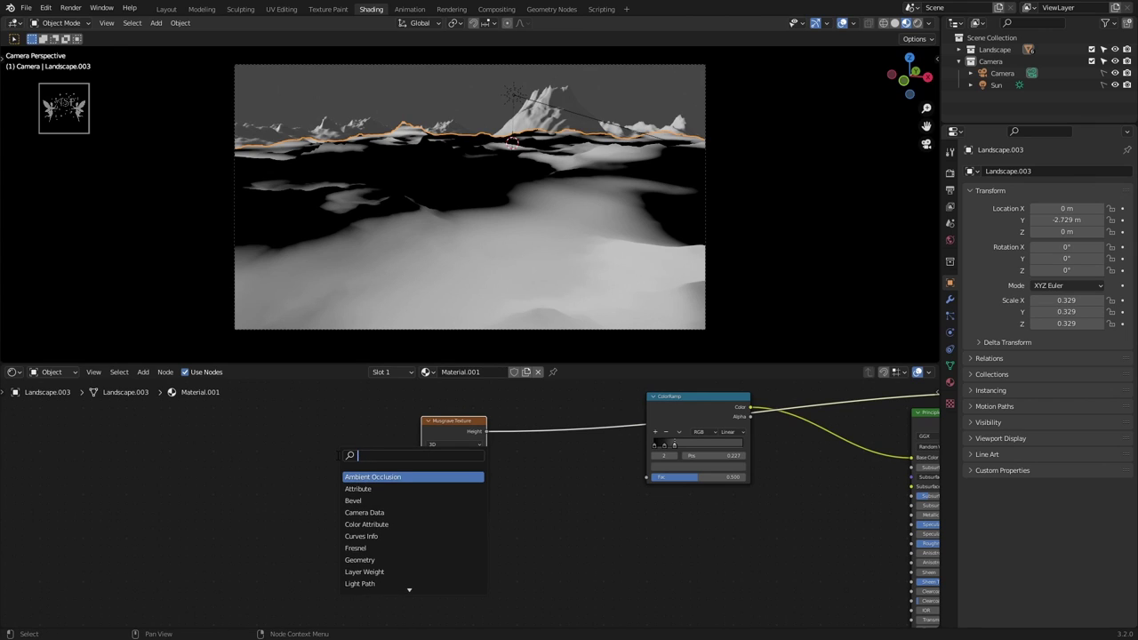
pyautogui.write('e')
pyautogui.press('Down')
pyautogui.press('Down')
pyautogui.press('Down')
pyautogui.press('Down')
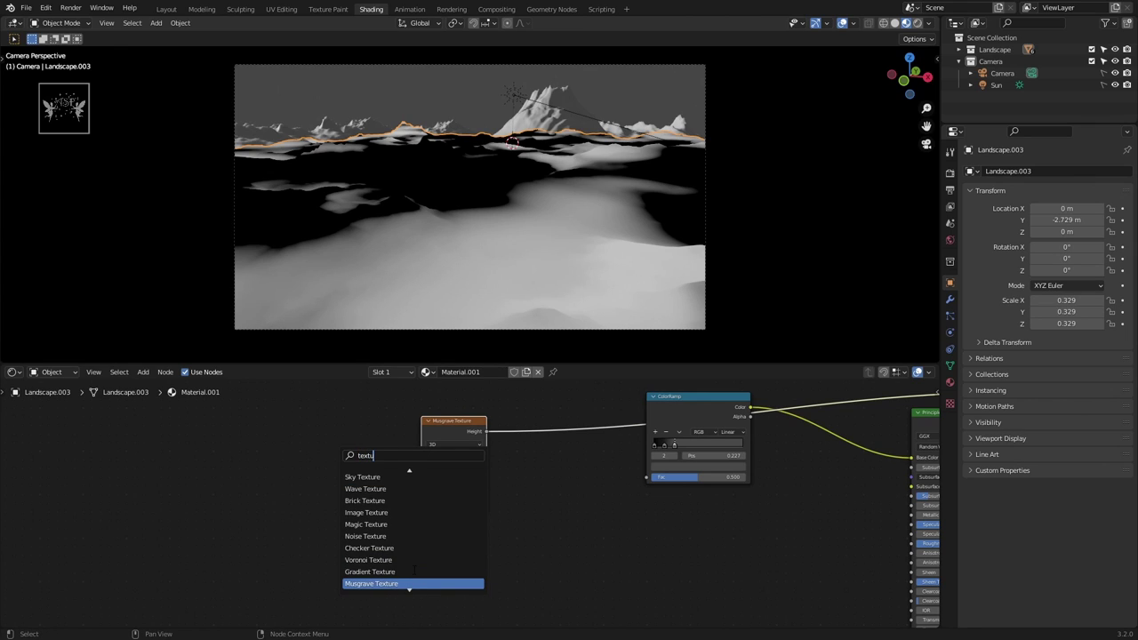
pyautogui.press('Down')
pyautogui.press('Return')
pyautogui.click(334, 532)
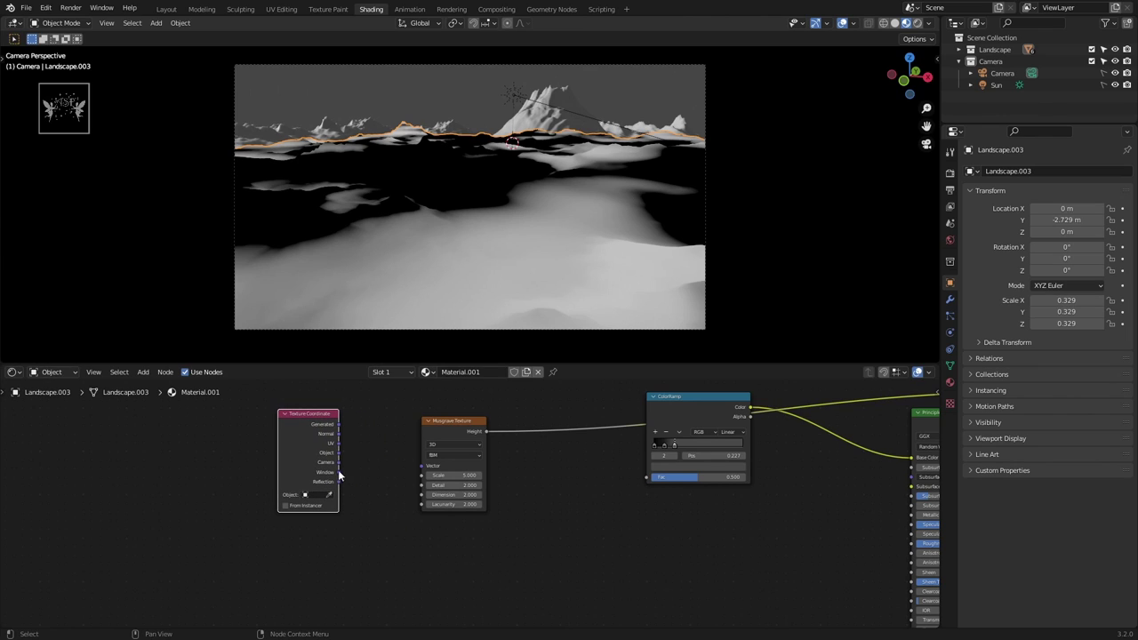
pyautogui.moveTo(346, 454); pyautogui.dragTo(421, 465)
pyautogui.moveTo(321, 429); pyautogui.dragTo(329, 426)
# - Adjust the Musgrave Scale, settling on 5.5
pyautogui.scroll(1, 565, 520)
pyautogui.click(436, 475)
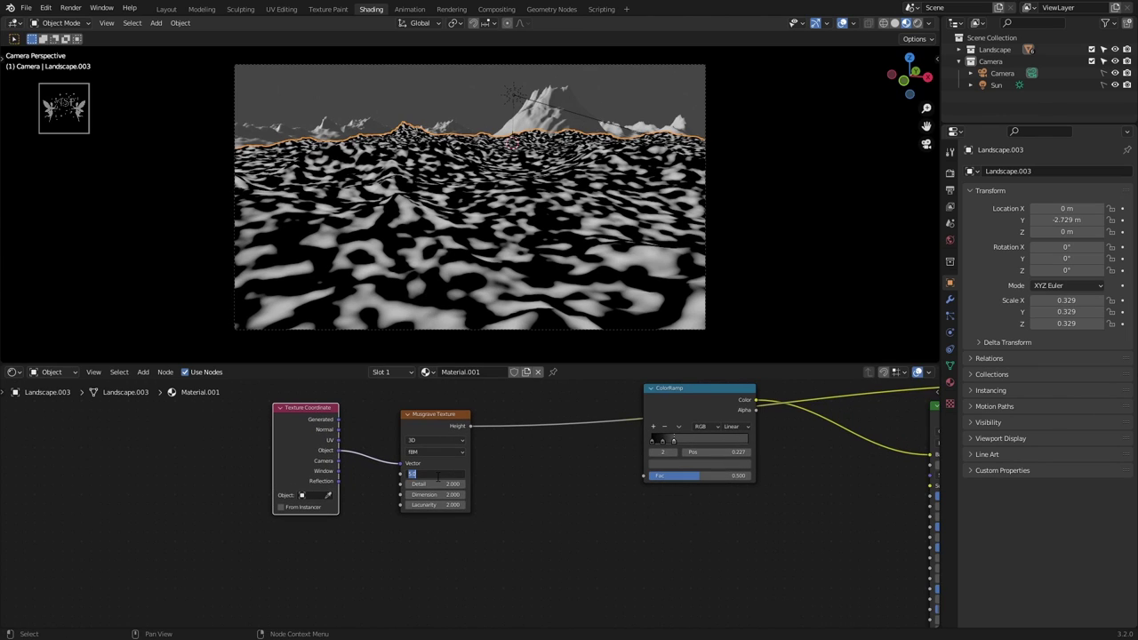
pyautogui.write('50')
pyautogui.press('Return')
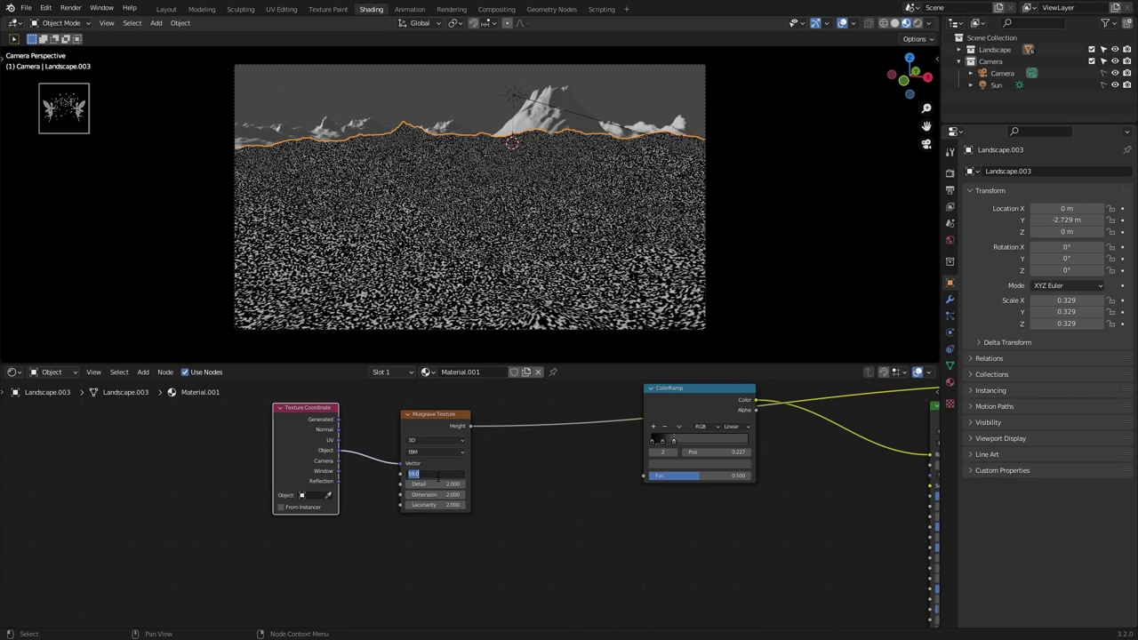
pyautogui.press('Return')
pyautogui.scroll(1, 437, 477)
pyautogui.click(431, 468)
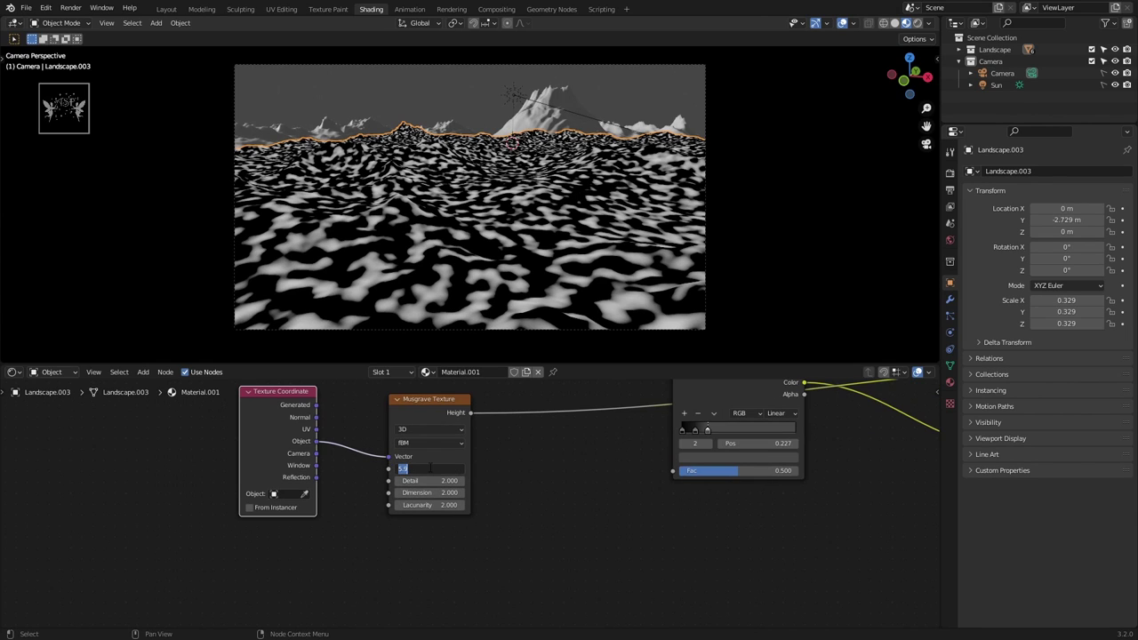
pyautogui.write('.5')
pyautogui.press('Return')
pyautogui.click(424, 481)
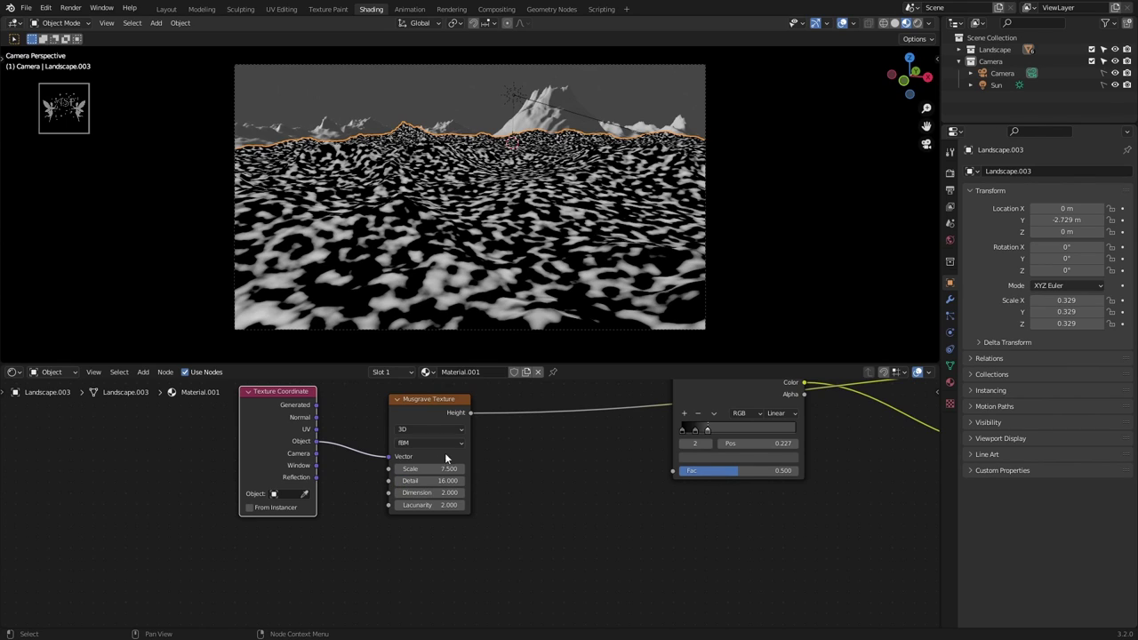
pyautogui.click(431, 468)
pyautogui.write('5.5')
pyautogui.press('Return')
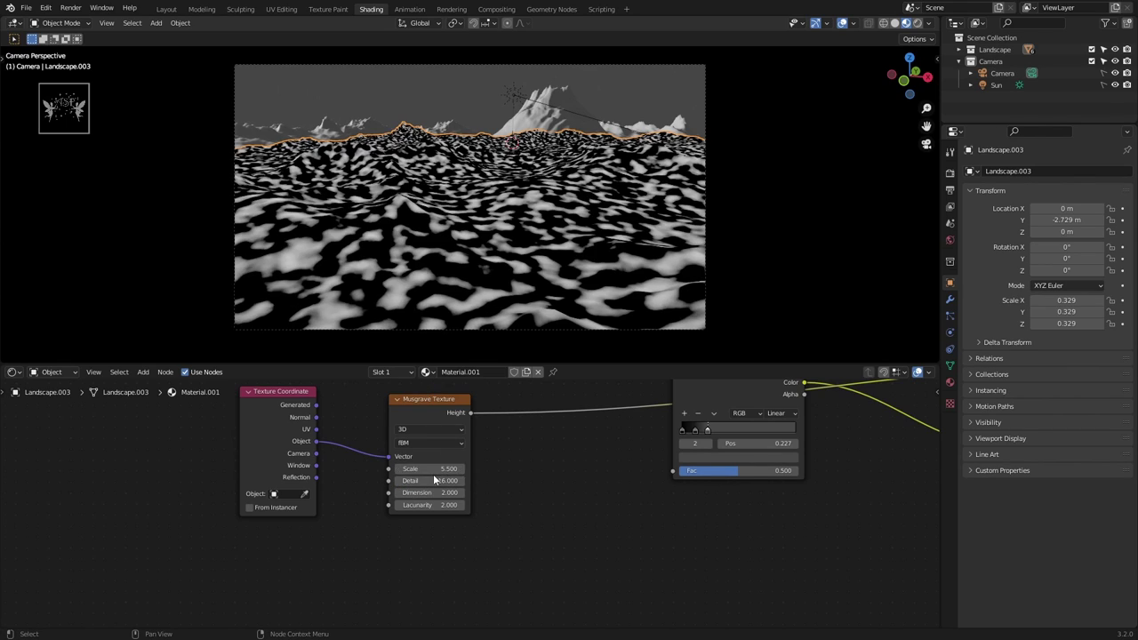
# - Set Musgrave Dimension to 0 and Lacunarity to 3.4
pyautogui.press('BackSpace')
pyautogui.moveTo(428, 505); pyautogui.dragTo(462, 505)
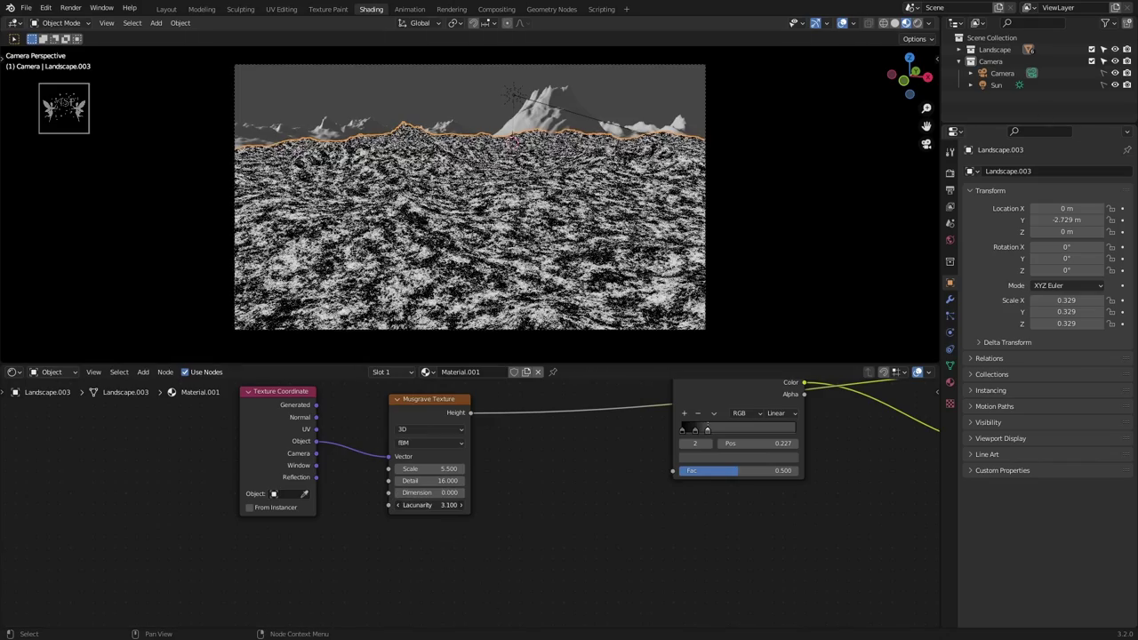
pyautogui.write('.4')
pyautogui.press('Return')
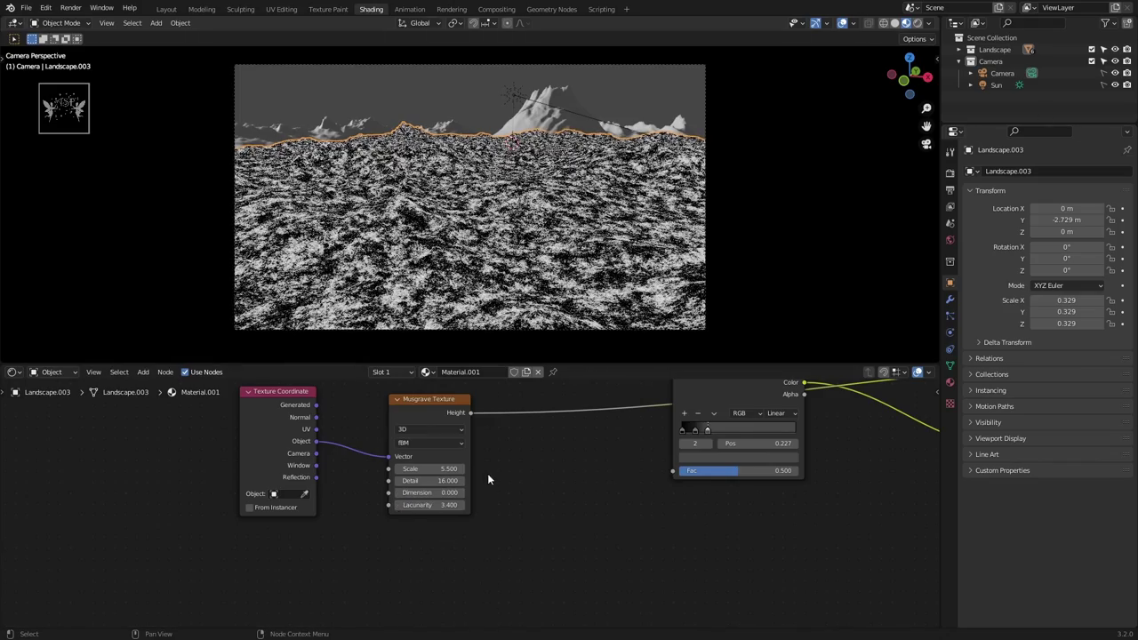
# - Set Musgrave Scale to 6.5 and Detail to 10, and spread the nodes apart
pyautogui.scroll(1, 487, 479)
pyautogui.moveTo(445, 466); pyautogui.dragTo(405, 466)
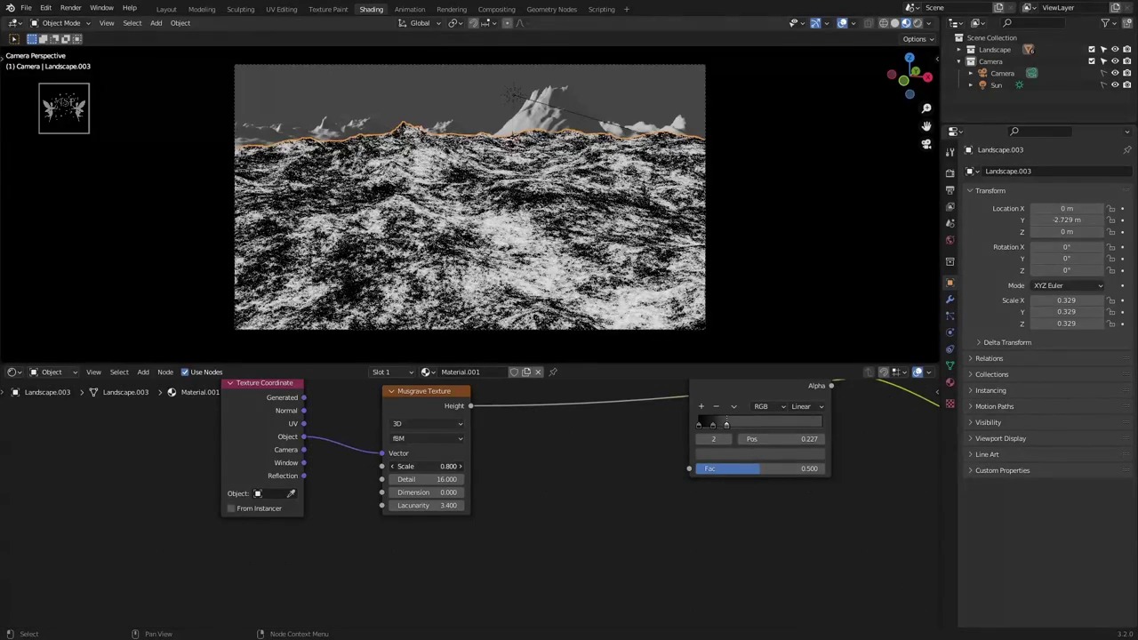
pyautogui.press('Return')
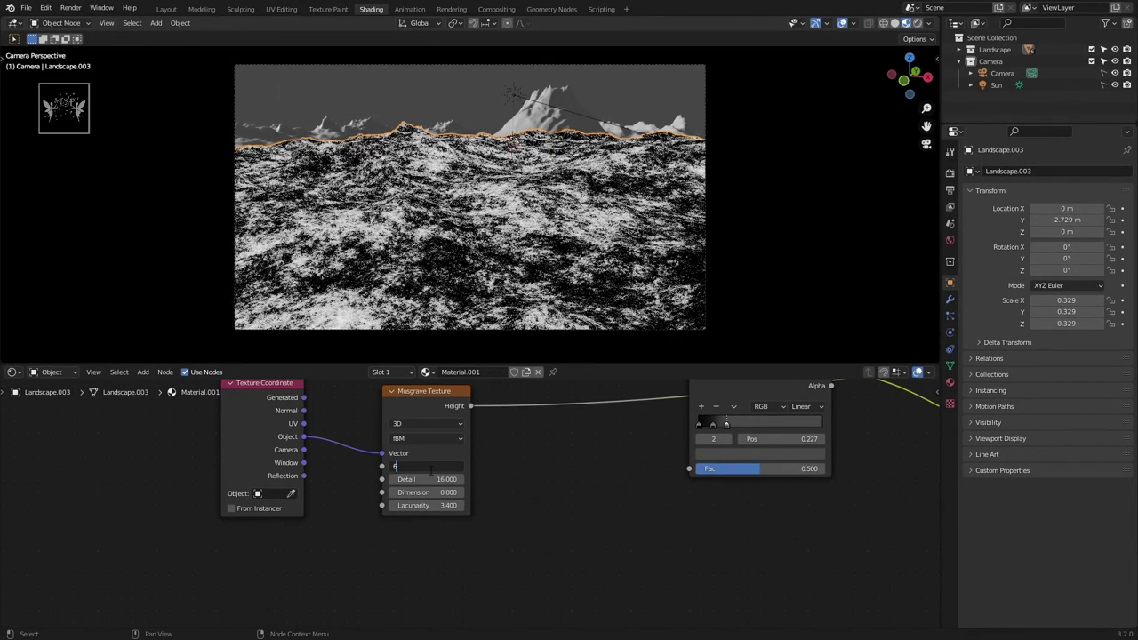
pyautogui.write('.5')
pyautogui.press('Return')
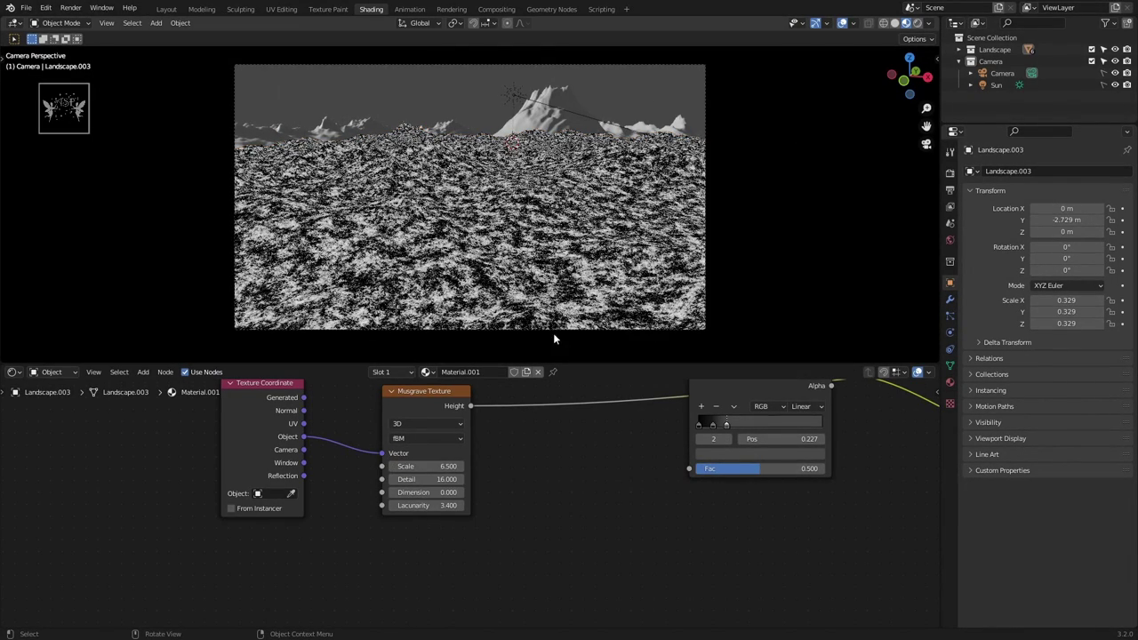
pyautogui.moveTo(467, 446); pyautogui.dragTo(444, 443)
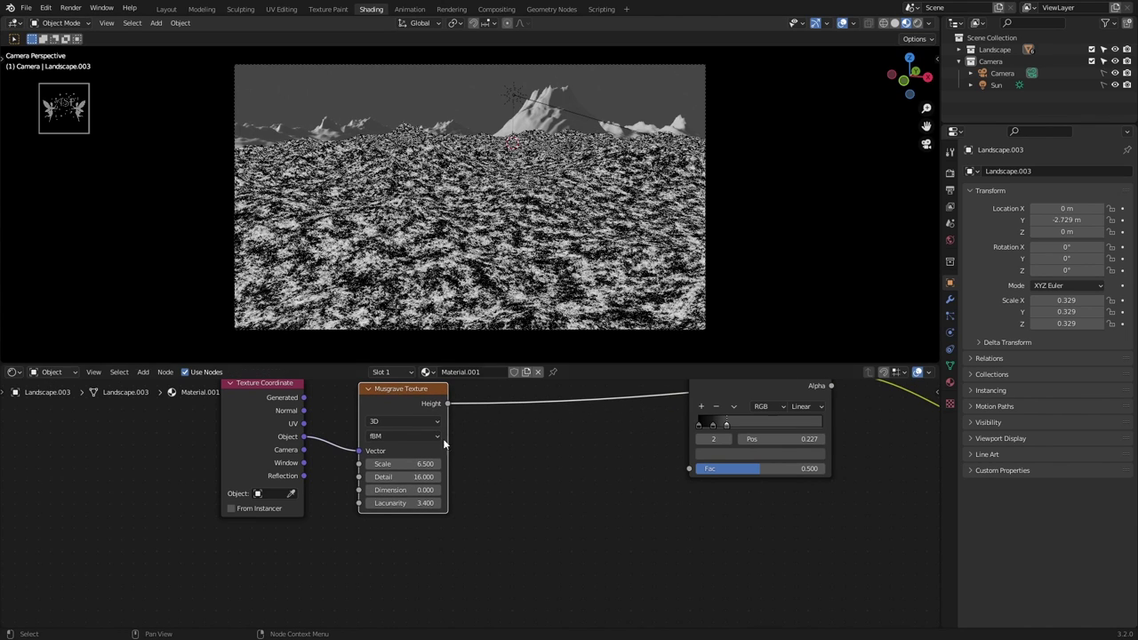
pyautogui.write('8')
pyautogui.press('Return')
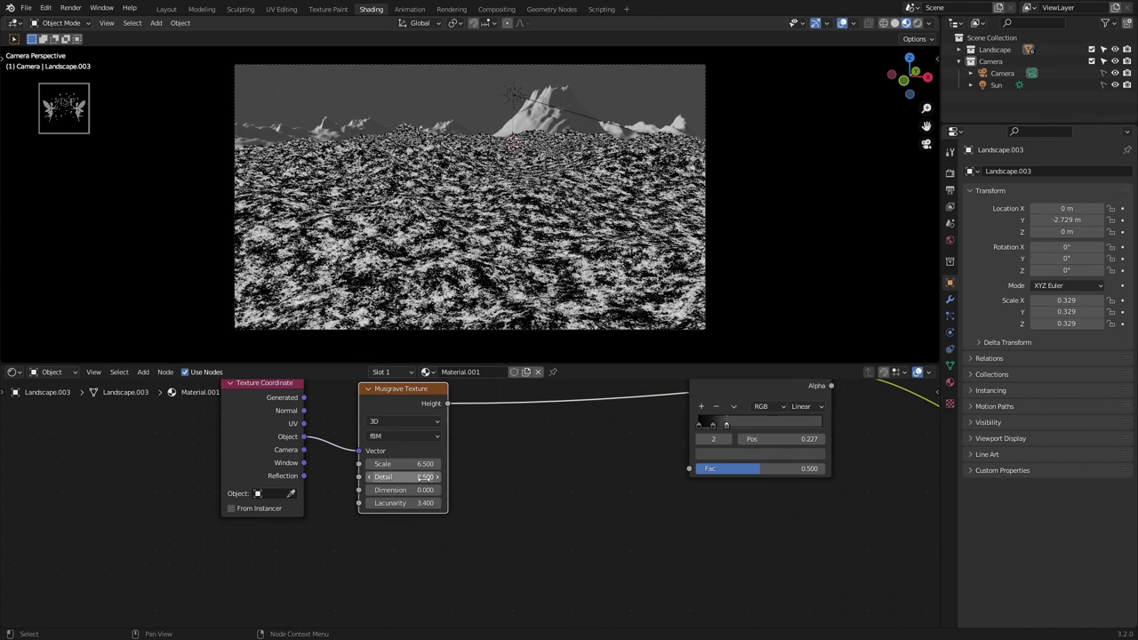
pyautogui.press('Return')
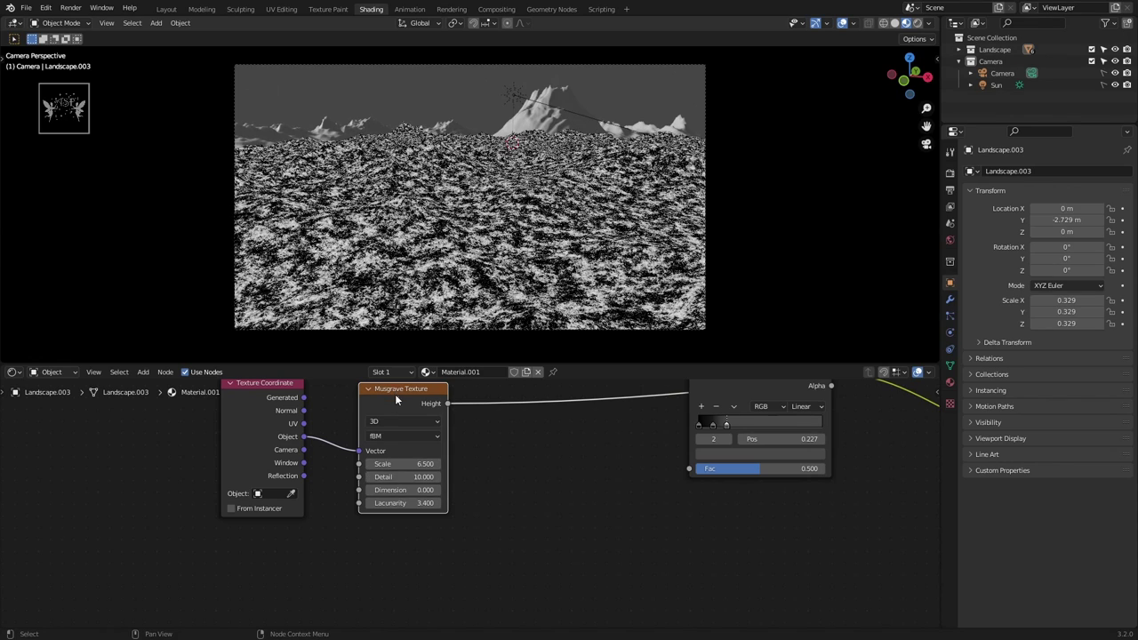
pyautogui.scroll(-2, 395, 393)
pyautogui.moveTo(313, 433); pyautogui.dragTo(287, 434)
pyautogui.moveTo(404, 431); pyautogui.dragTo(472, 422)
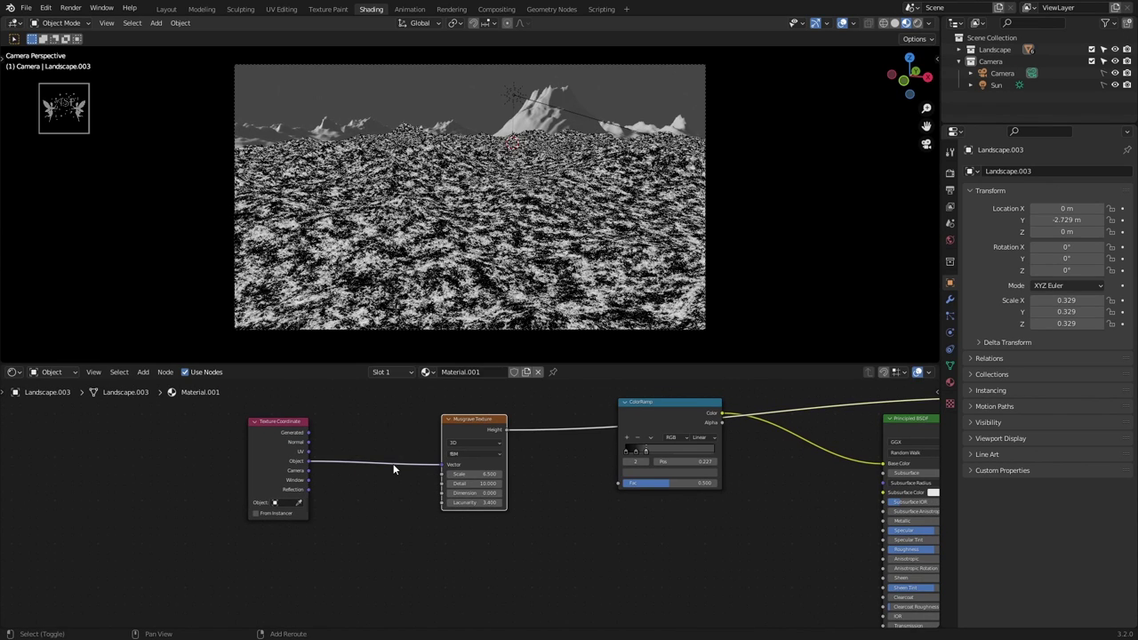
# - Insert a Mapping node before the Musgrave texture with Z scale 0.025
pyautogui.moveTo(308, 461); pyautogui.dragTo(396, 463)
pyautogui.write('ma')
pyautogui.click(414, 509)
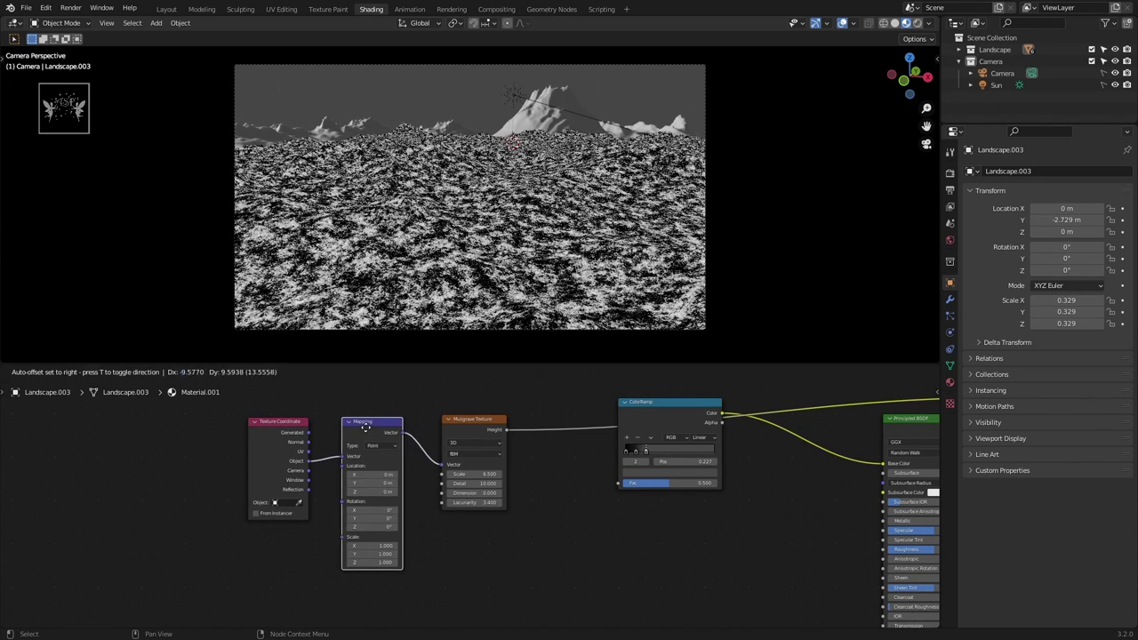
pyautogui.click(369, 463)
pyautogui.scroll(2, 458, 562)
pyautogui.write('.02')
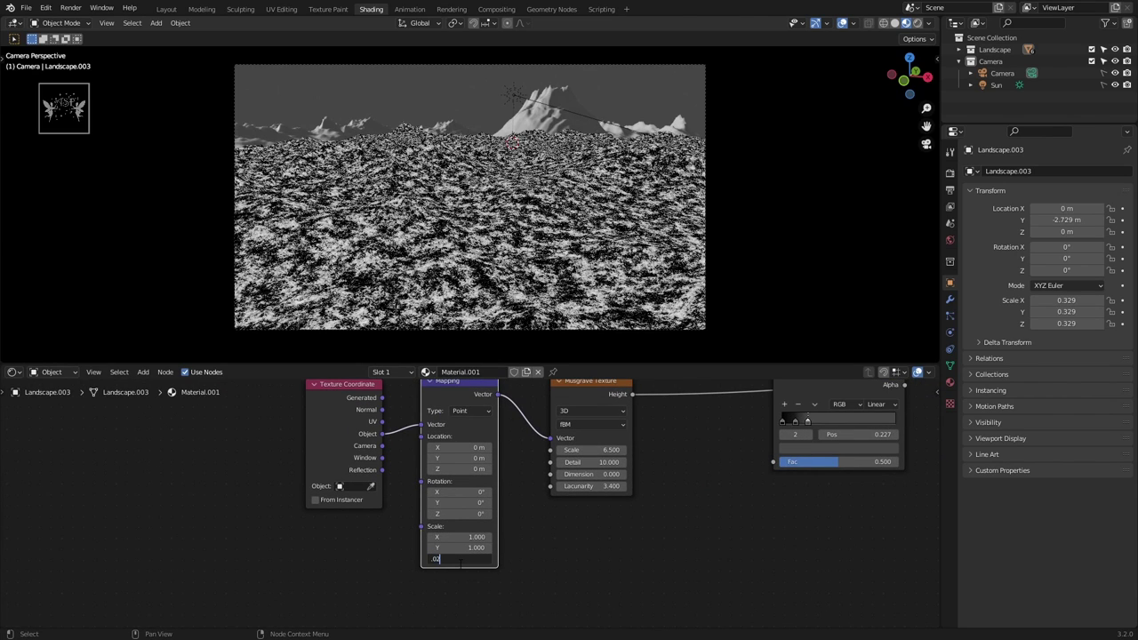
pyautogui.write('5')
pyautogui.press('Return')
# - Reconnect Principled BSDF to the output and Musgrave Height to the ColorRamp Fac
pyautogui.scroll(-2, 460, 415)
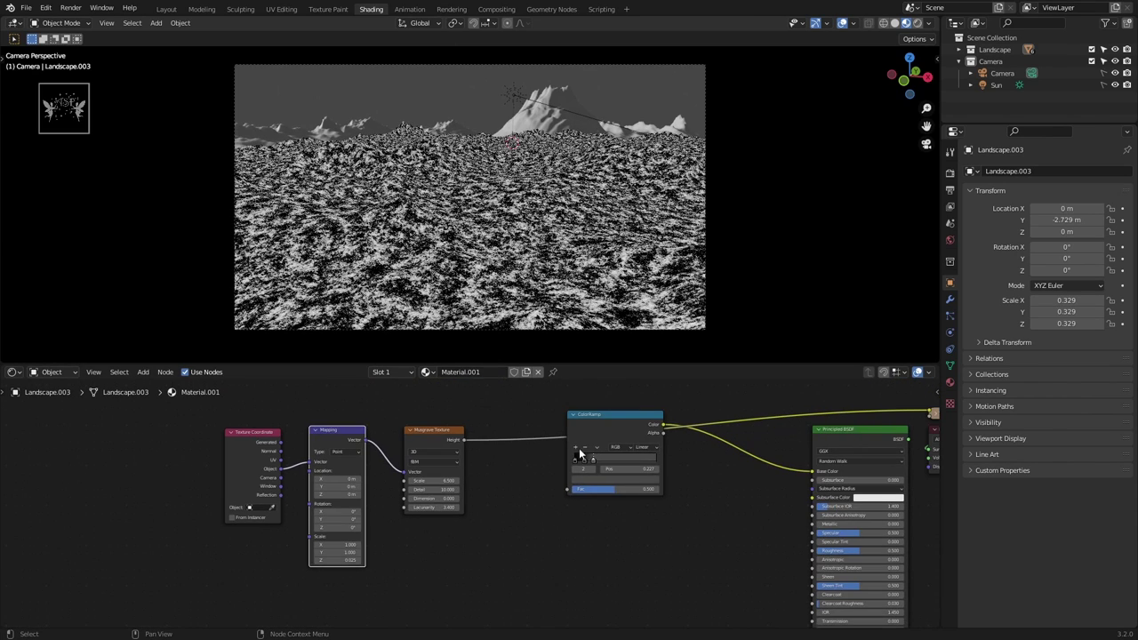
pyautogui.click(579, 448)
pyautogui.scroll(-2, 698, 562)
pyautogui.keyDown('ctrl'); pyautogui.keyDown('shift'); pyautogui.click(738, 427); pyautogui.keyUp('shift'); pyautogui.keyUp('ctrl')
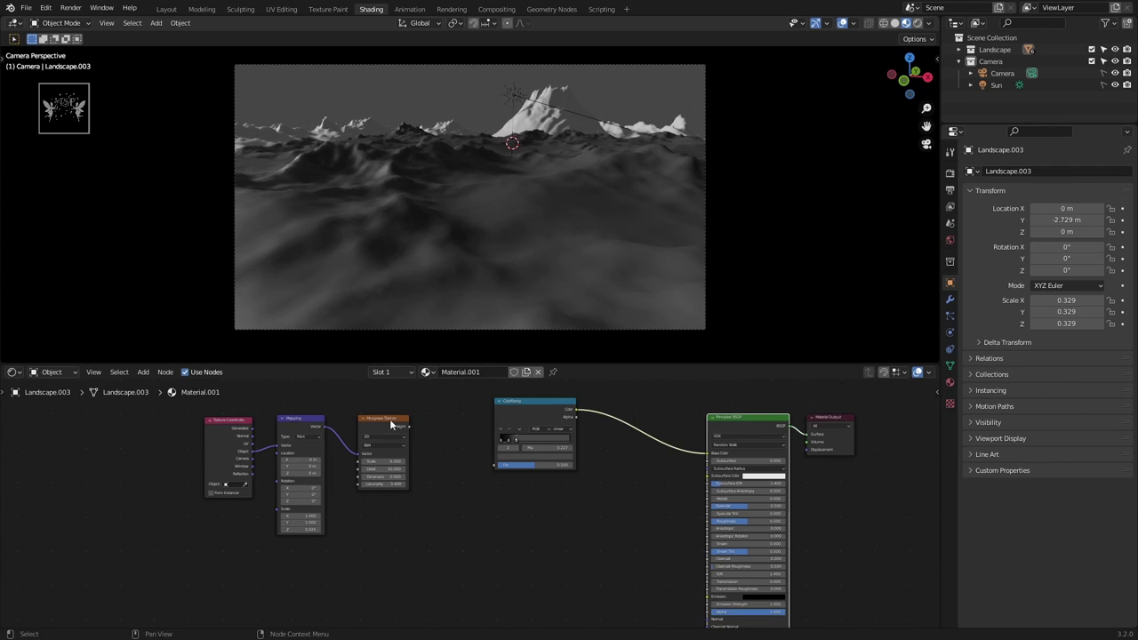
pyautogui.moveTo(407, 427); pyautogui.dragTo(495, 464)
pyautogui.scroll(-1, 471, 481)
# - Drop a Math node onto the Musgrave–ColorRamp link and set it to Multiply
pyautogui.hotkey('shift', 'a')
pyautogui.click(453, 493)
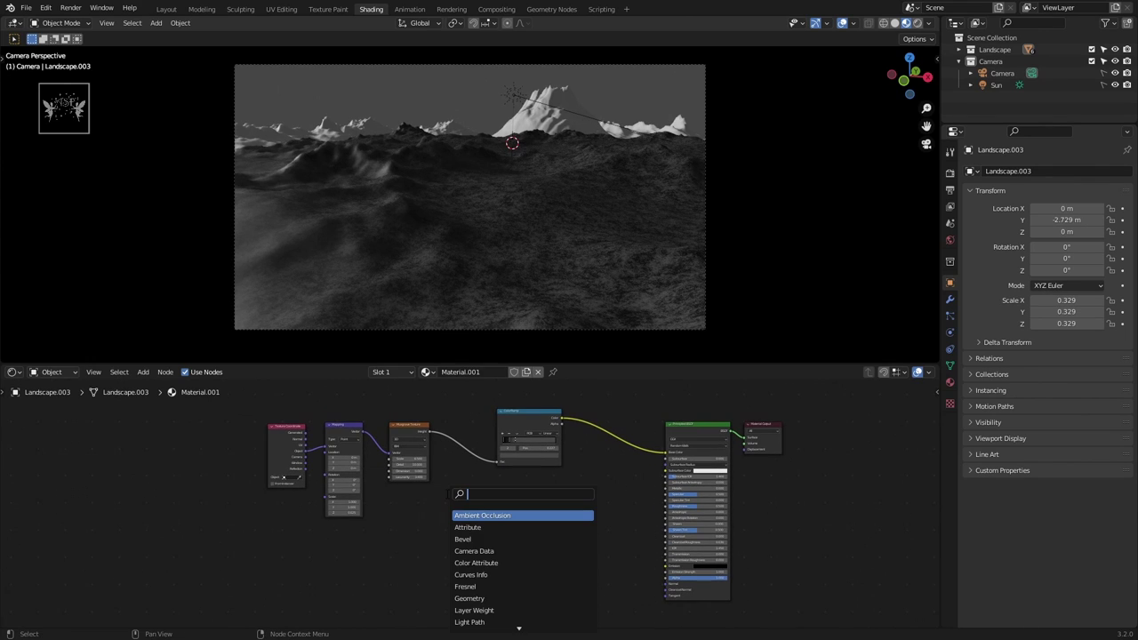
pyautogui.write('math')
pyautogui.press('Return')
pyautogui.click(479, 498)
pyautogui.scroll(3, 480, 504)
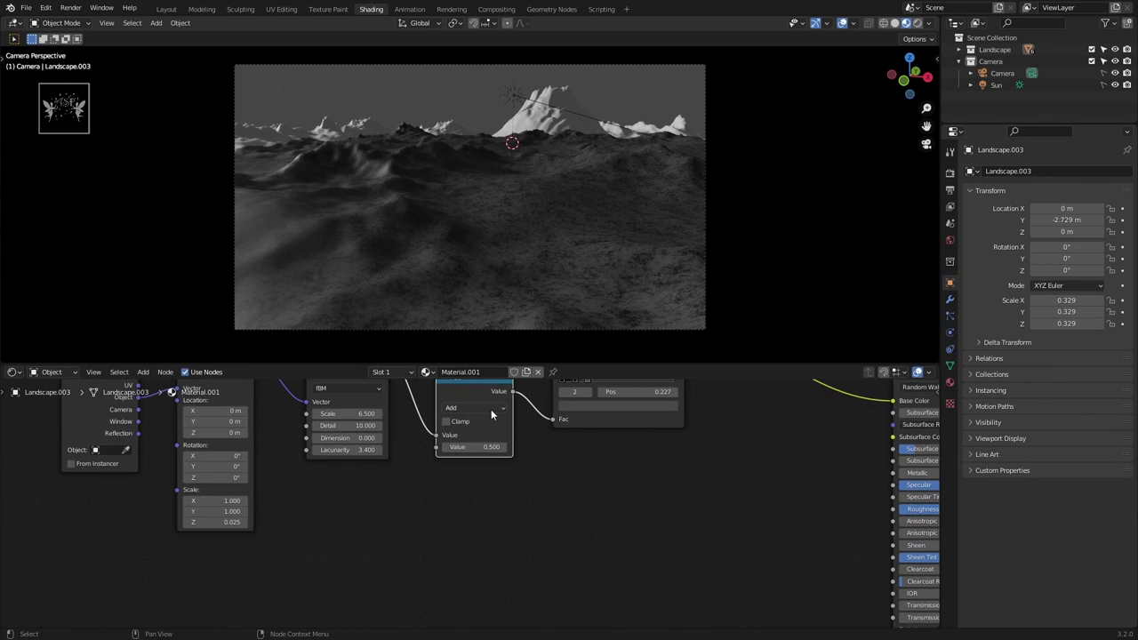
pyautogui.click(491, 411)
pyautogui.click(491, 466)
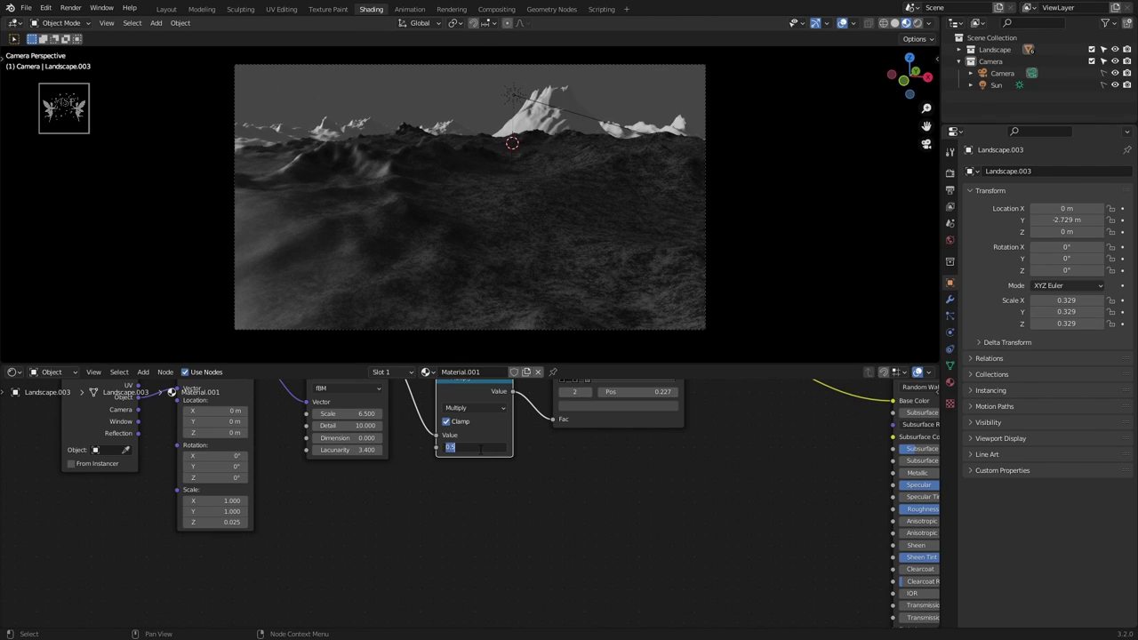
# - Set the Multiply value to 0.6 and move the ColorRamp node aside
pyautogui.write('0.1')
pyautogui.press('Return')
pyautogui.doubleClick(465, 448)
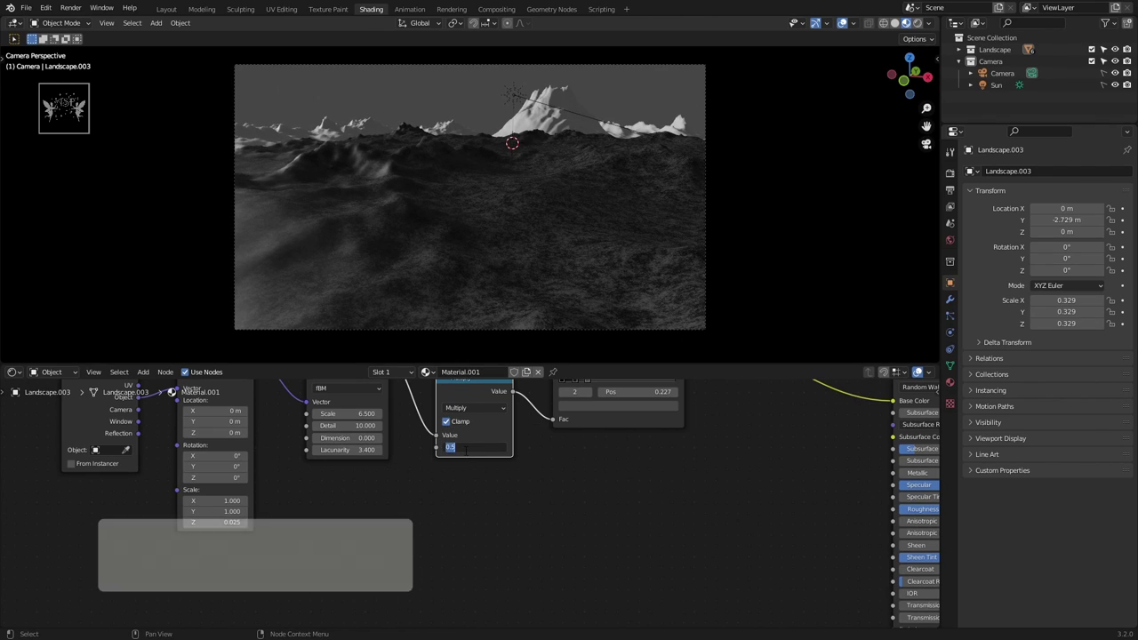
pyautogui.write('600')
pyautogui.moveTo(451, 351)
pyautogui.mouseDown(button='middle')
pyautogui.moveTo(450, 269)
pyautogui.moveTo(424, 308)
pyautogui.moveTo(535, 253)
pyautogui.moveTo(426, 247)
pyautogui.moveTo(442, 239)
pyautogui.moveTo(514, 264)
pyautogui.mouseUp(button='middle')
pyautogui.scroll(-3, 475, 526)
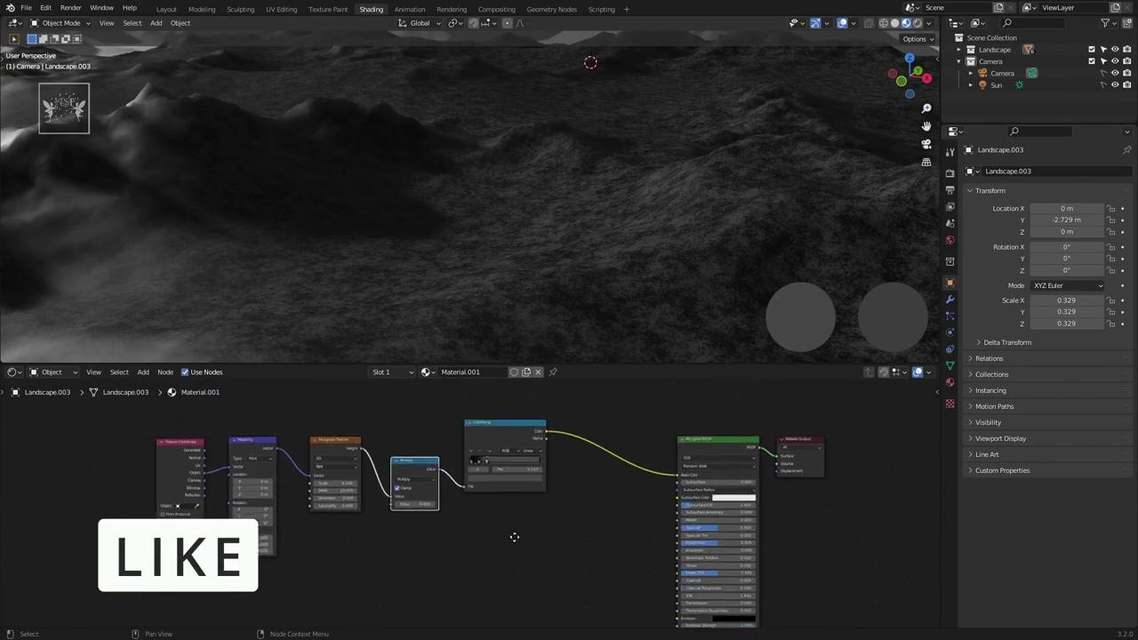
pyautogui.press('g')
pyautogui.click(484, 550)
pyautogui.scroll(2, 483, 551)
# - Duplicate the Multiply node and feed the first Multiply into the copy
pyautogui.click(287, 436)
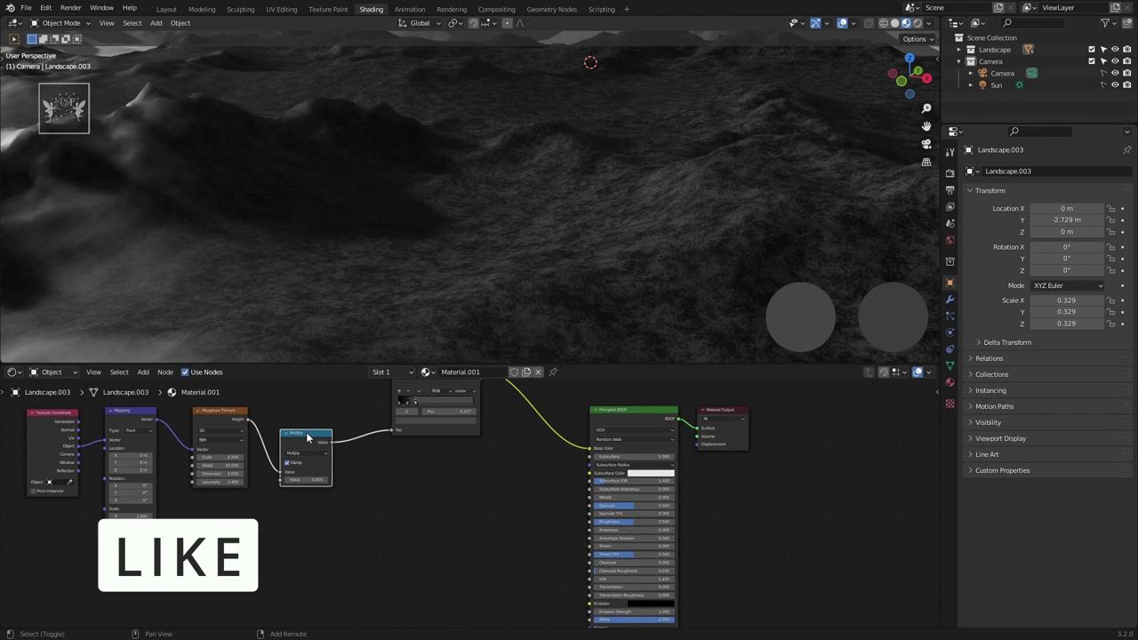
pyautogui.hotkey('shift', 'd')
pyautogui.click(422, 533)
pyautogui.scroll(2, 423, 533)
pyautogui.moveTo(266, 412)
pyautogui.mouseDown()
pyautogui.moveTo(392, 545)
pyautogui.moveTo(379, 540)
pyautogui.mouseUp()
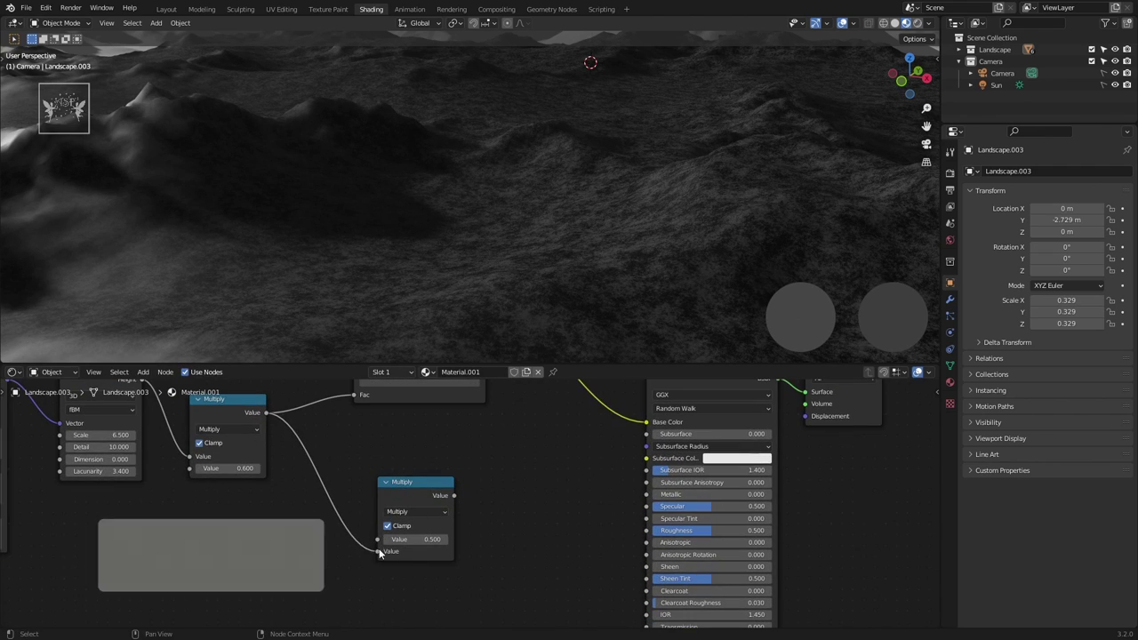
pyautogui.moveTo(424, 552); pyautogui.dragTo(442, 514, button='middle')
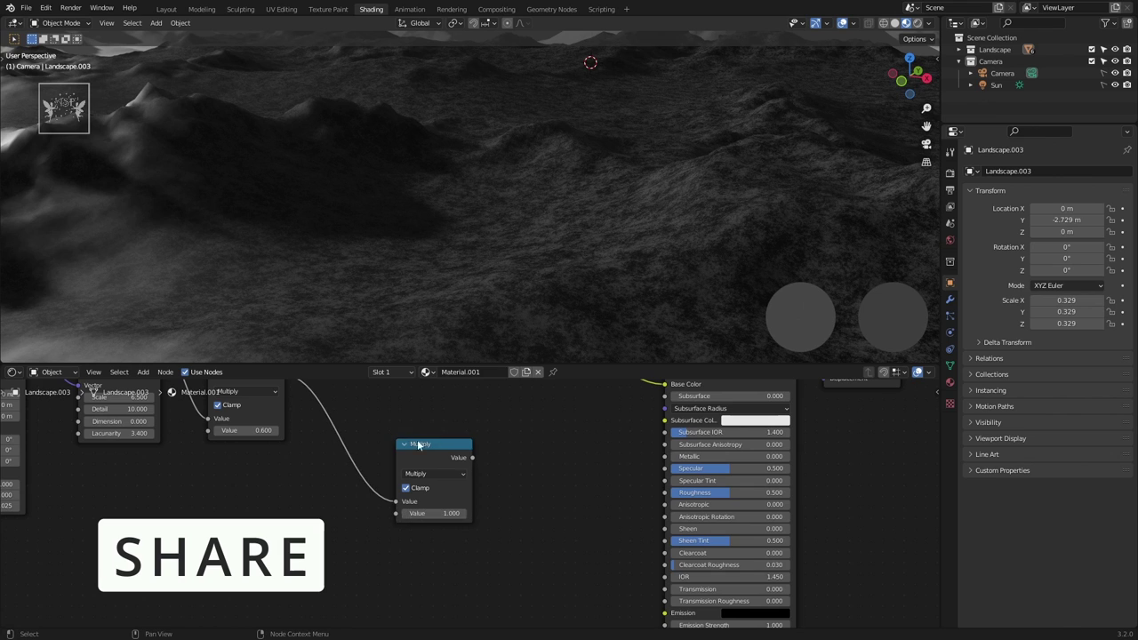
pyautogui.moveTo(418, 444)
pyautogui.mouseDown()
pyautogui.moveTo(382, 434)
pyautogui.moveTo(487, 498)
pyautogui.mouseUp()
# - Add an Add math node (0.25) wired into Principled BSDF Roughness
pyautogui.hotkey('shift', 'd')
pyautogui.click(534, 441)
pyautogui.click(525, 471)
pyautogui.click(512, 501)
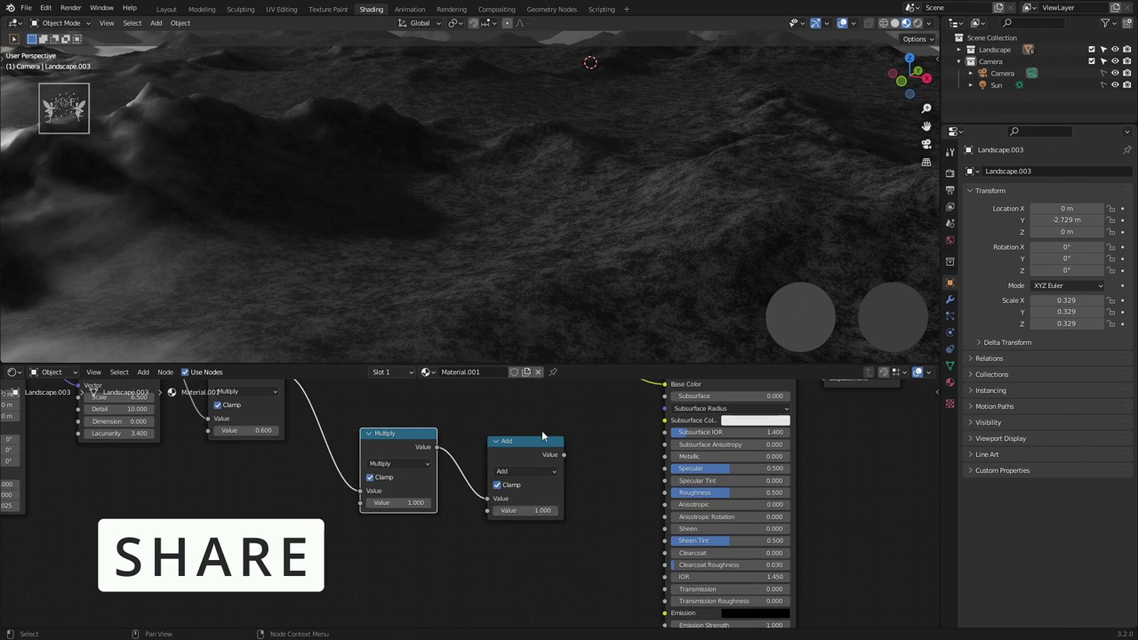
pyautogui.moveTo(541, 434)
pyautogui.mouseDown()
pyautogui.moveTo(529, 429)
pyautogui.moveTo(664, 492)
pyautogui.mouseUp()
pyautogui.moveTo(540, 509)
pyautogui.mouseDown()
pyautogui.moveTo(498, 509)
pyautogui.moveTo(519, 505)
pyautogui.mouseUp()
pyautogui.press('KP_0')
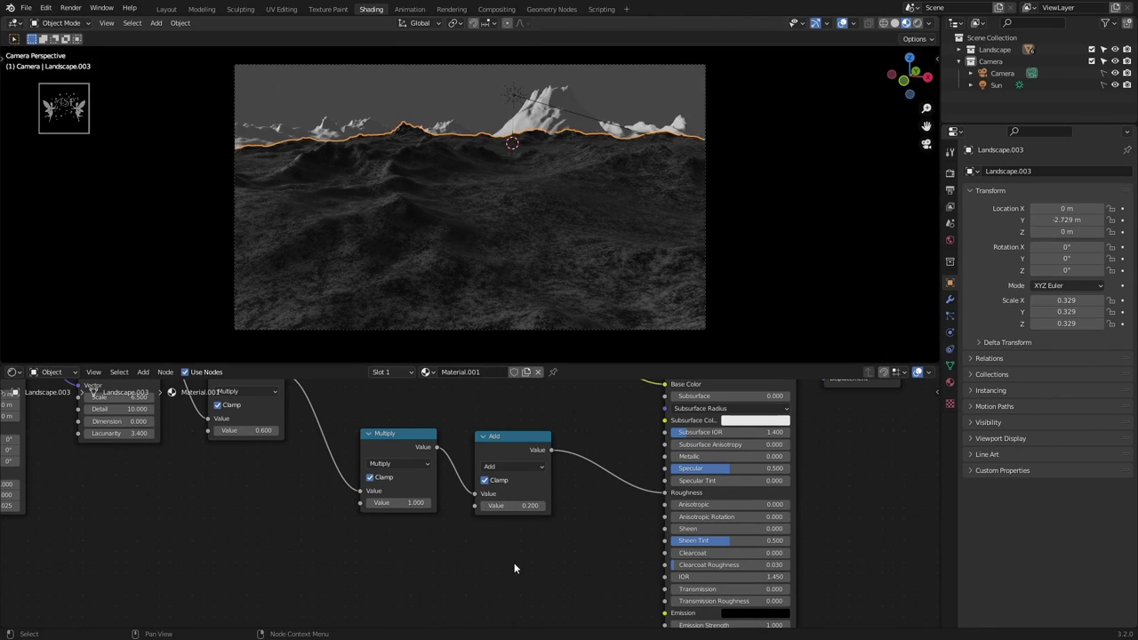
pyautogui.moveTo(545, 510); pyautogui.dragTo(554, 509)
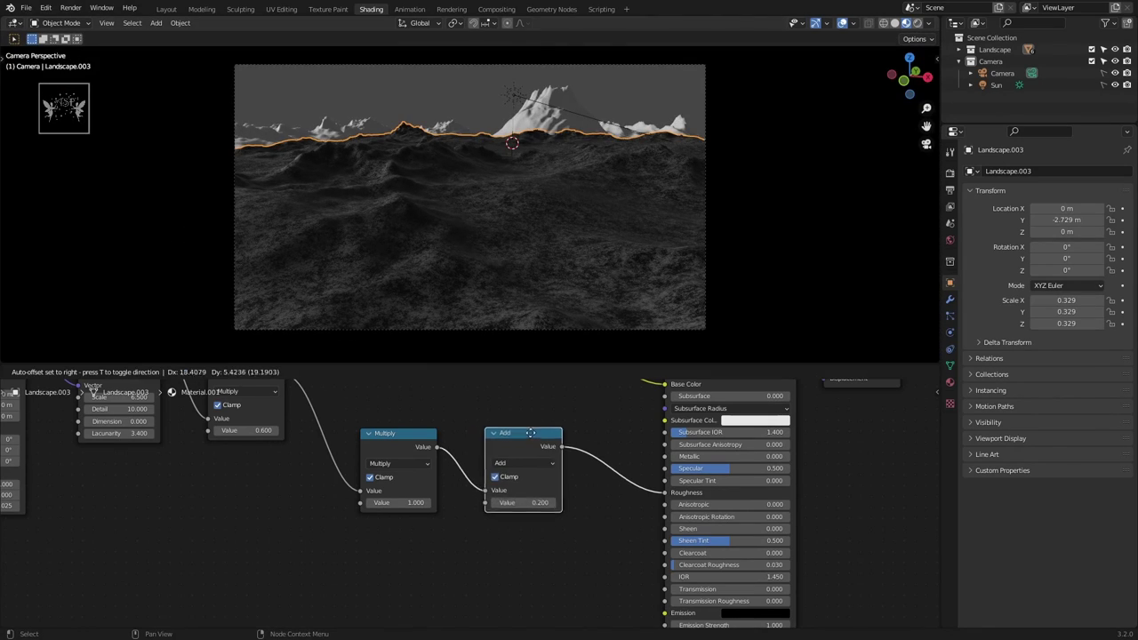
pyautogui.click(496, 506)
pyautogui.click(524, 505)
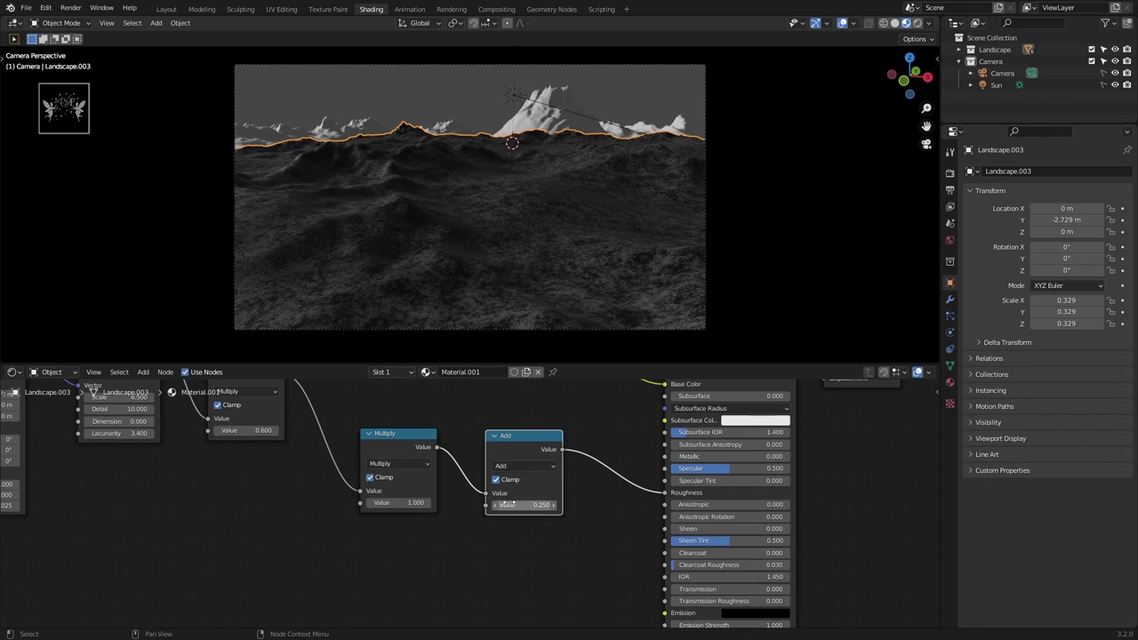
# - Save Scene2.blend
pyautogui.hotkey('ctrl', 's')
pyautogui.scroll(-3, 496, 519)
pyautogui.scroll(-2, 283, 512)
pyautogui.scroll(-2, 400, 490)
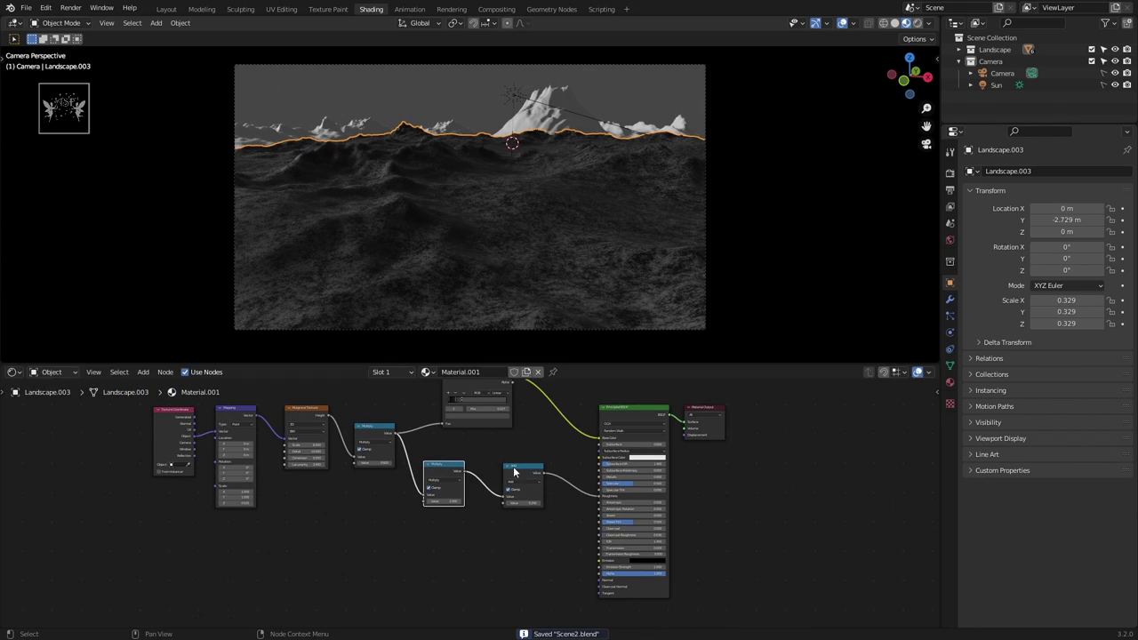
pyautogui.scroll(-2, 417, 468)
pyautogui.hotkey('shift', 'a')
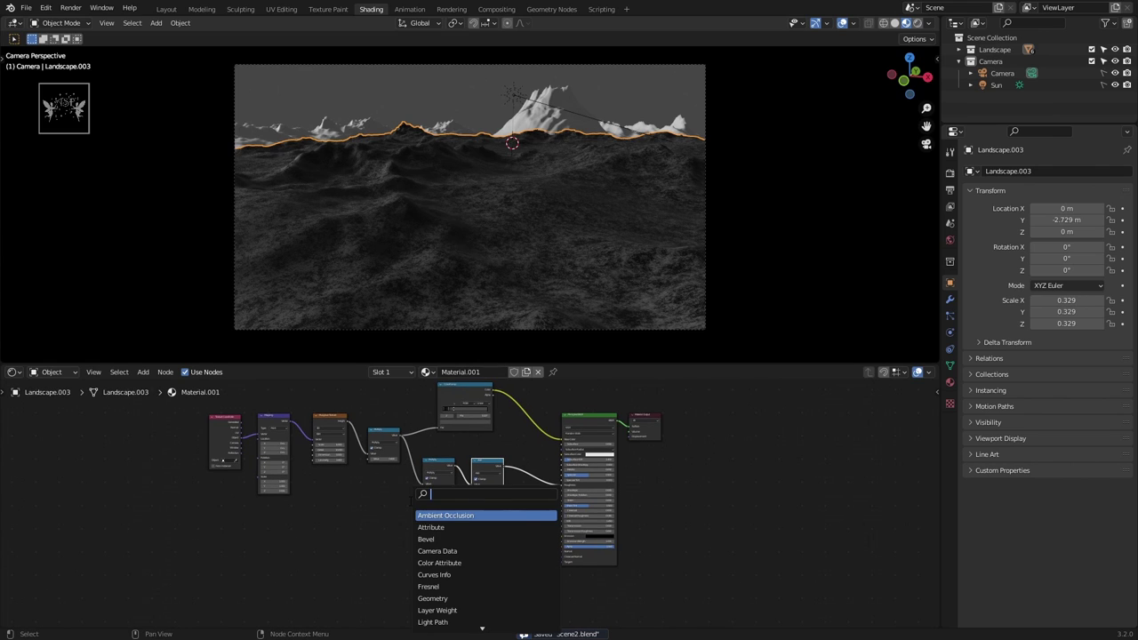
# - Add a Bump node with Multiply into Height and its Normal into Principled Normal
pyautogui.write('bump')
pyautogui.press('Return')
pyautogui.click(488, 543)
pyautogui.scroll(1, 487, 543)
pyautogui.moveTo(388, 424)
pyautogui.mouseDown()
pyautogui.moveTo(429, 559)
pyautogui.moveTo(472, 566)
pyautogui.mouseUp()
pyautogui.scroll(3, 471, 566)
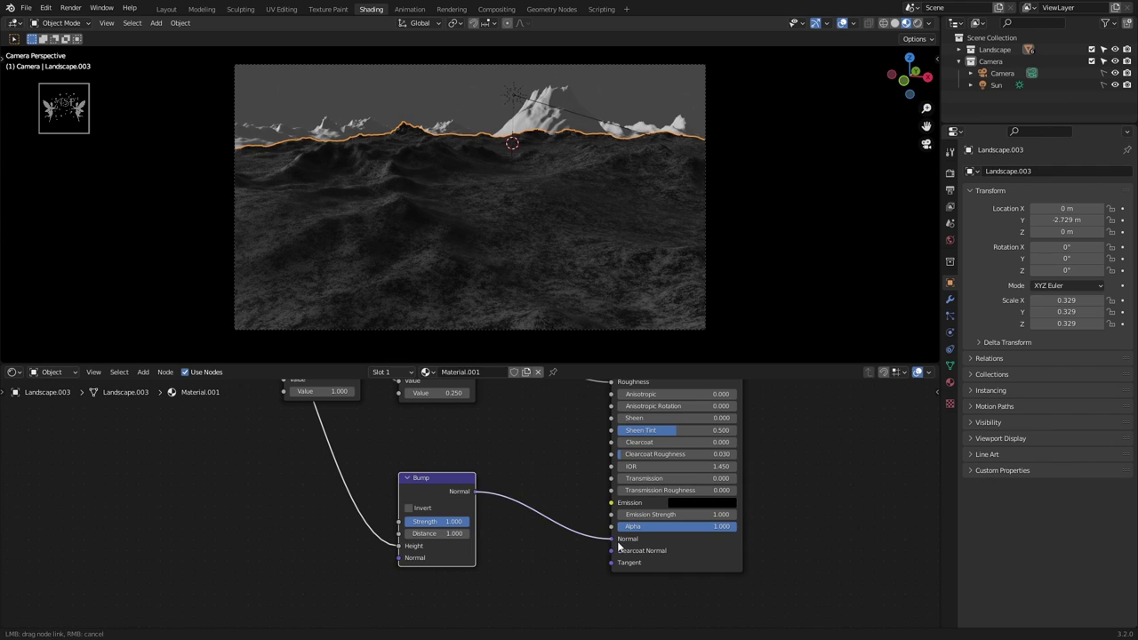
pyautogui.moveTo(620, 547); pyautogui.dragTo(620, 548)
pyautogui.scroll(1, 578, 557)
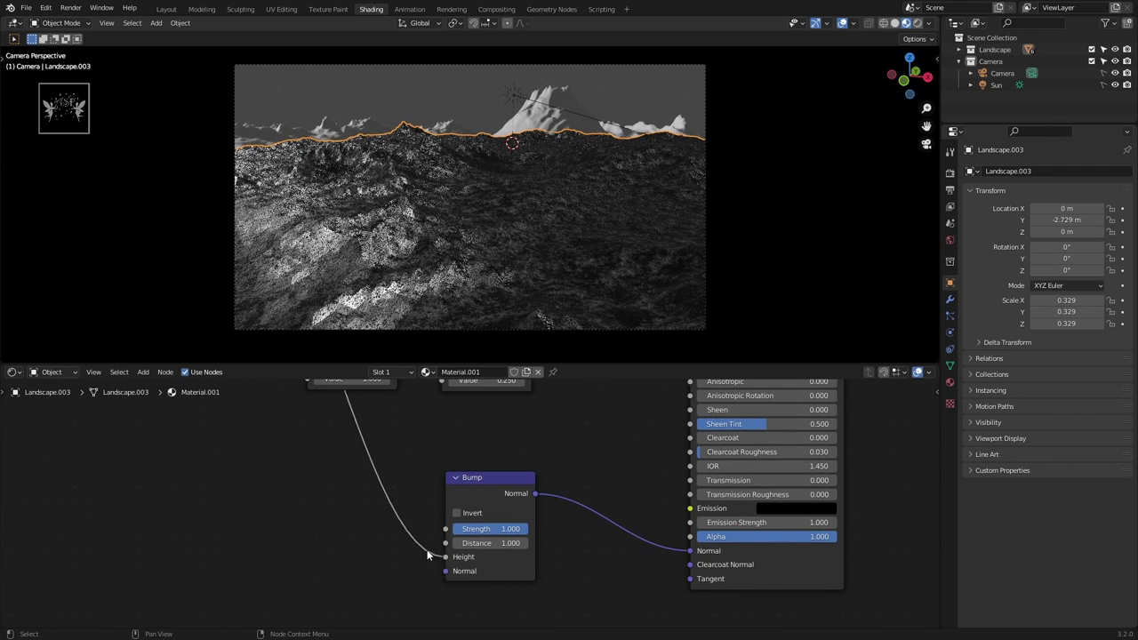
pyautogui.moveTo(446, 557)
pyautogui.mouseDown()
pyautogui.moveTo(446, 530)
pyautogui.moveTo(380, 546)
pyautogui.moveTo(445, 557)
pyautogui.mouseUp()
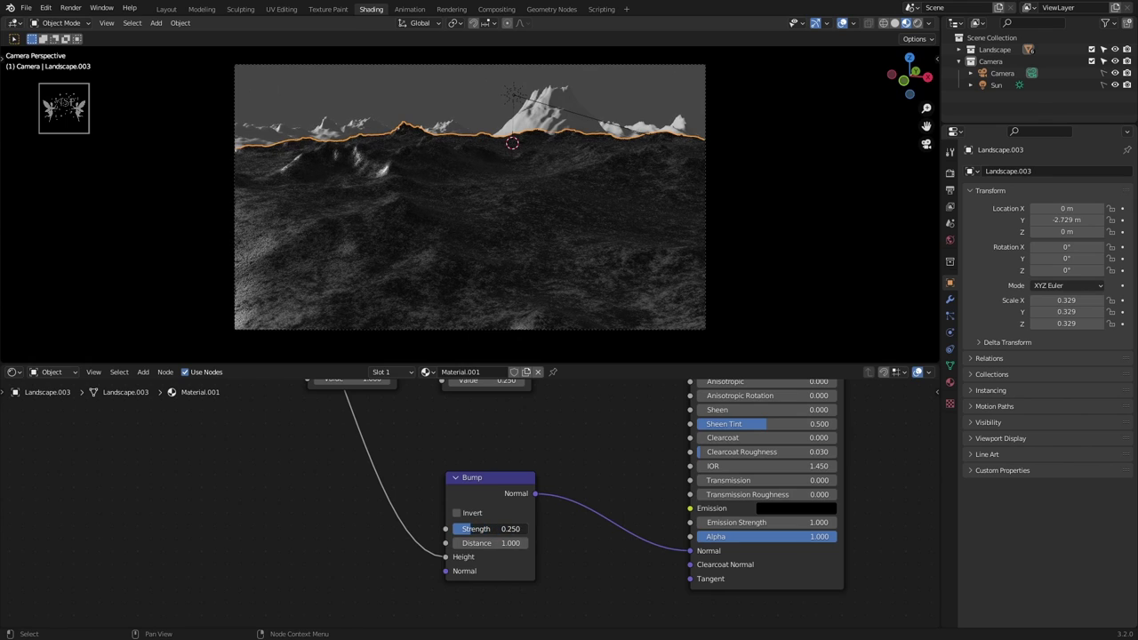
# - Give the Bump node Strength 0.4, Distance 0.2 and Invert on
pyautogui.write('0.4')
pyautogui.press('Return')
pyautogui.click(497, 544)
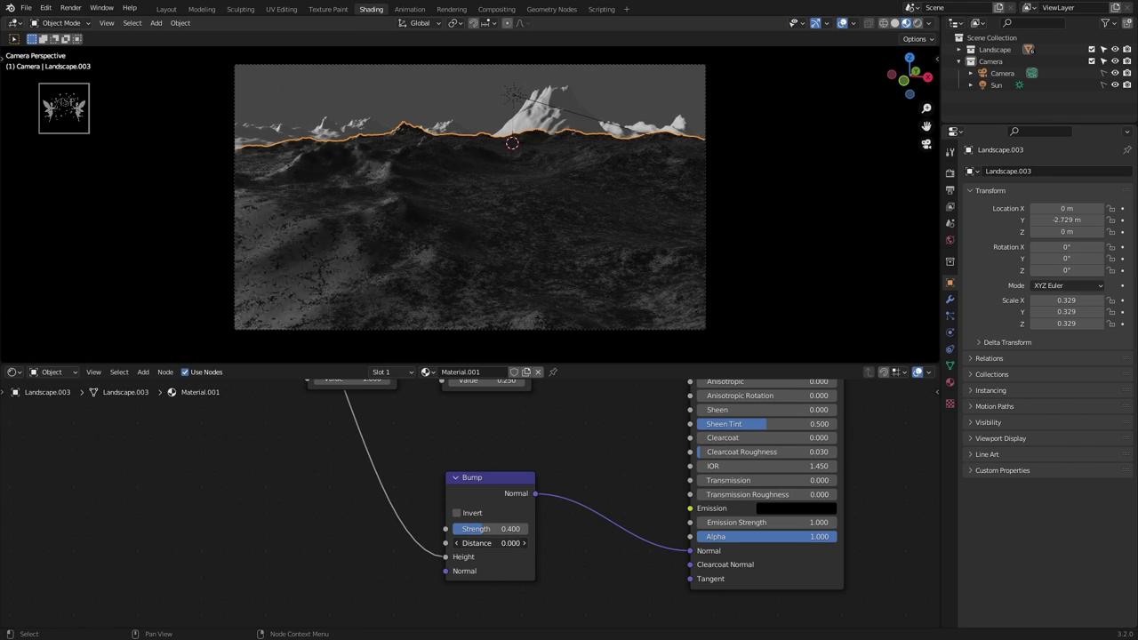
pyautogui.write('0.2')
pyautogui.press('Return')
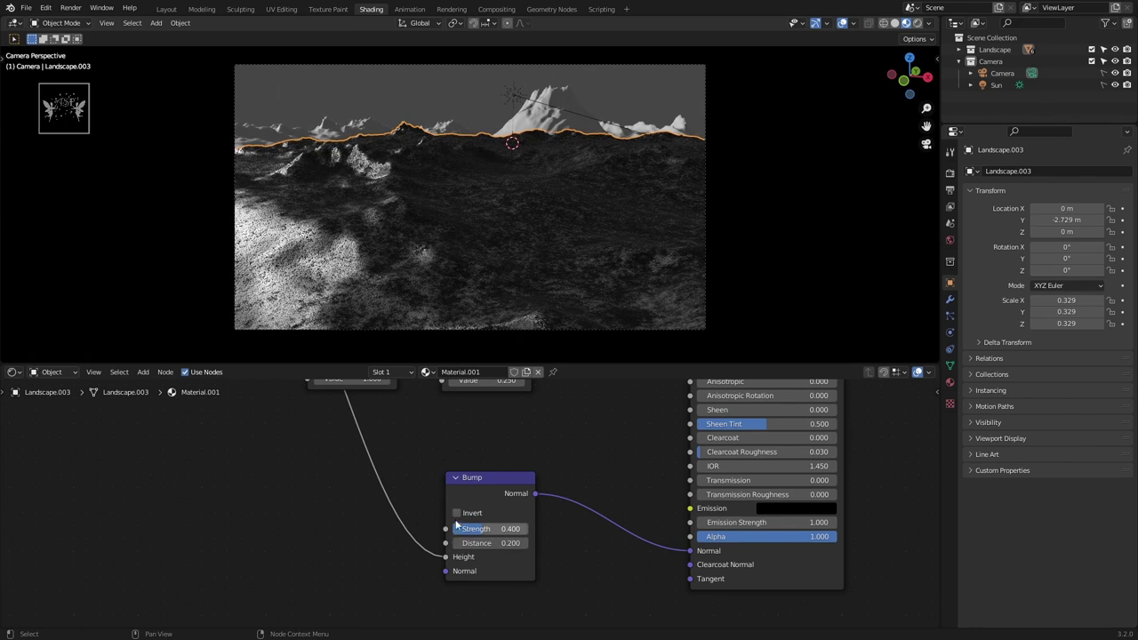
pyautogui.click(457, 513)
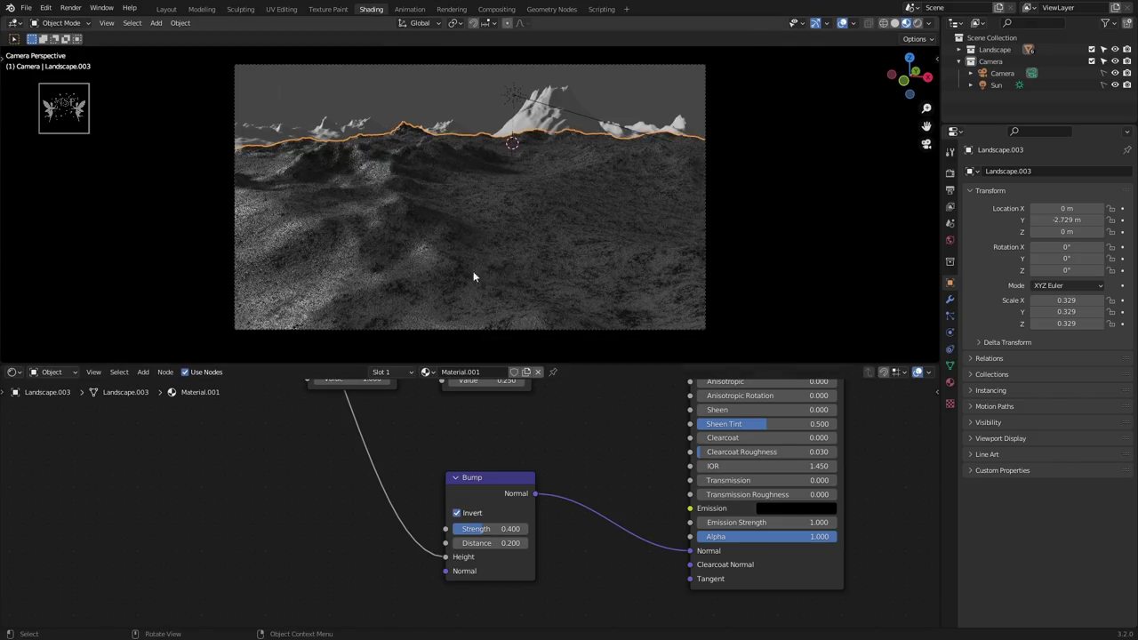
pyautogui.moveTo(474, 277)
pyautogui.mouseDown(button='middle')
pyautogui.moveTo(399, 300)
pyautogui.moveTo(379, 257)
pyautogui.moveTo(335, 282)
pyautogui.mouseUp(button='middle')
pyautogui.moveTo(445, 557)
pyautogui.mouseDown()
pyautogui.moveTo(414, 543)
pyautogui.moveTo(446, 571)
pyautogui.moveTo(445, 557)
pyautogui.mouseUp()
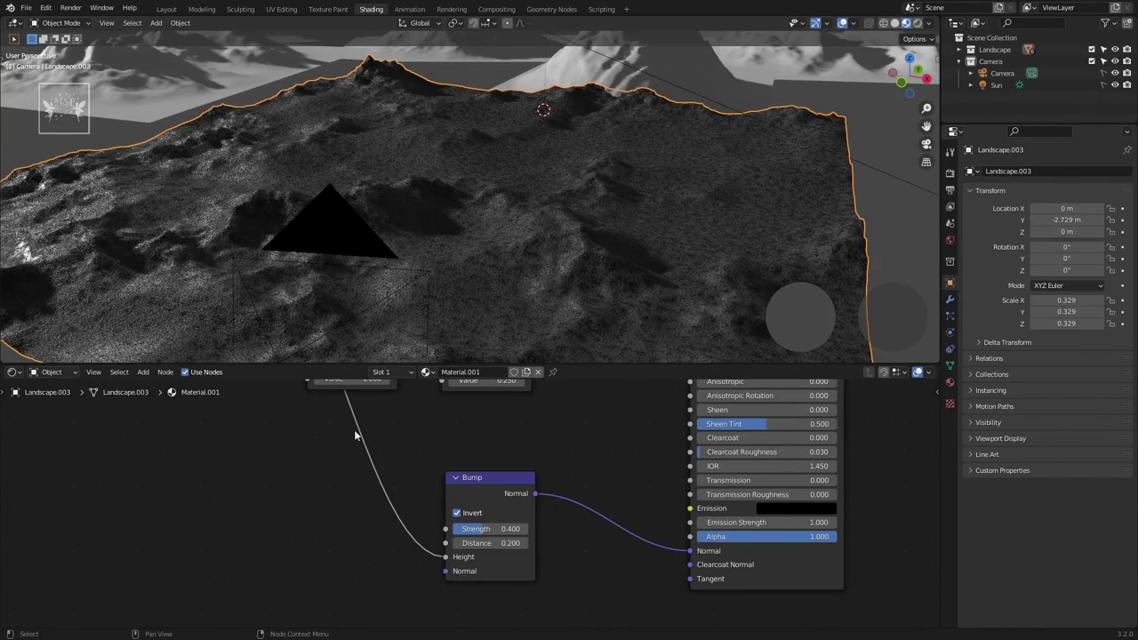
# - In camera view, set Bump Distance to 0.5 and deselect the landscape
pyautogui.scroll(1, 354, 434)
pyautogui.press('KP_0')
pyautogui.click(544, 472)
pyautogui.write('.431')
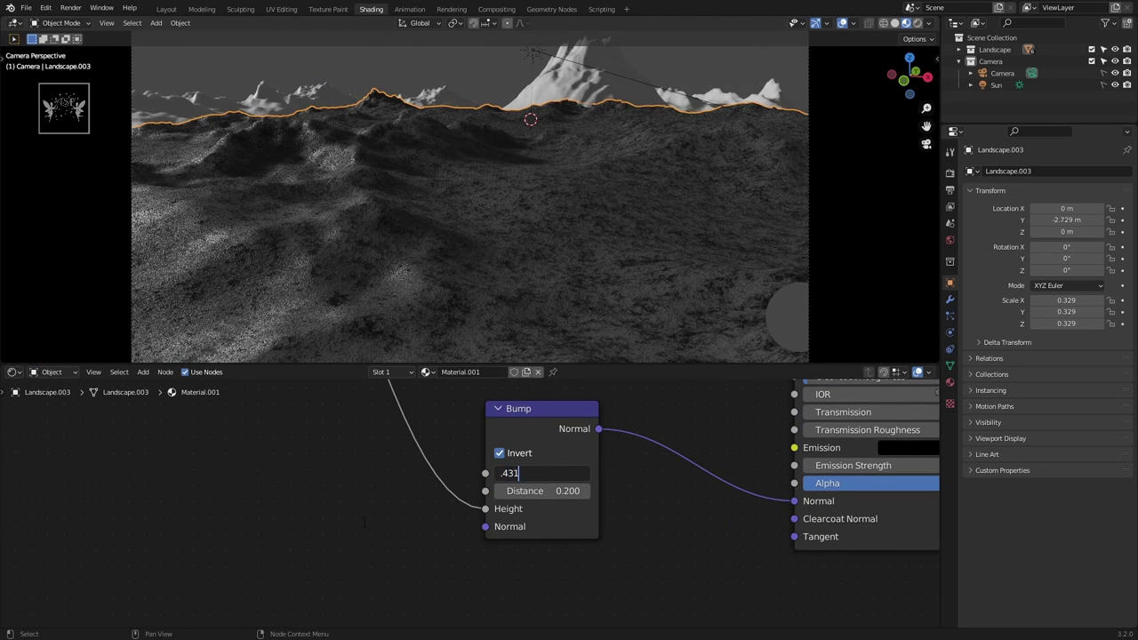
pyautogui.press('Return')
pyautogui.click(533, 491)
pyautogui.write('.5')
pyautogui.press('Return')
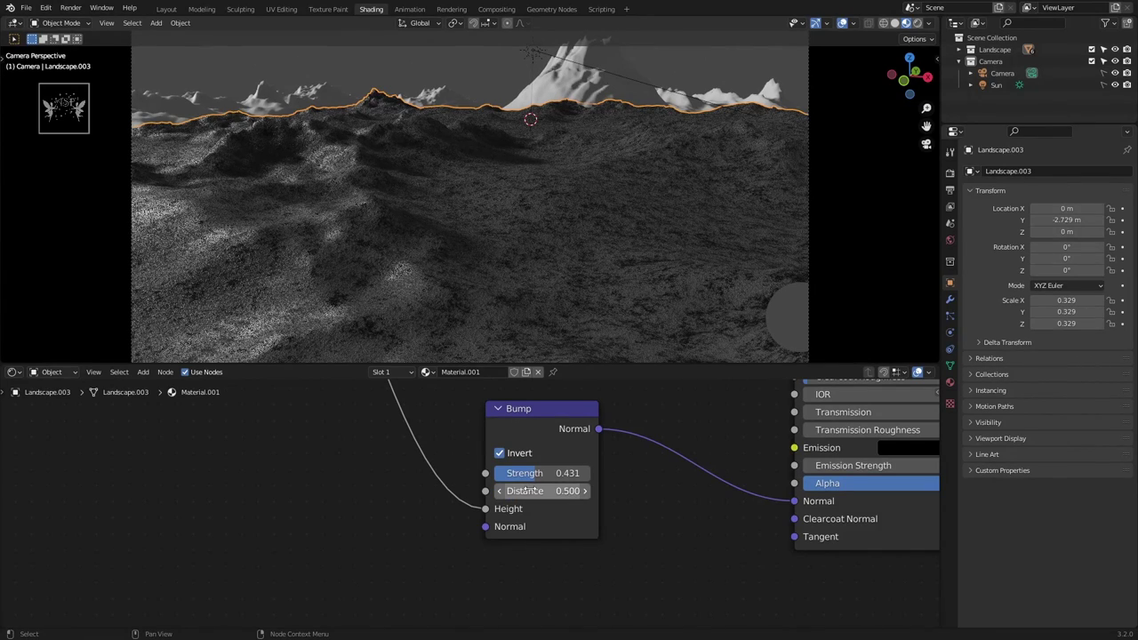
pyautogui.hotkey('alt', 'a')
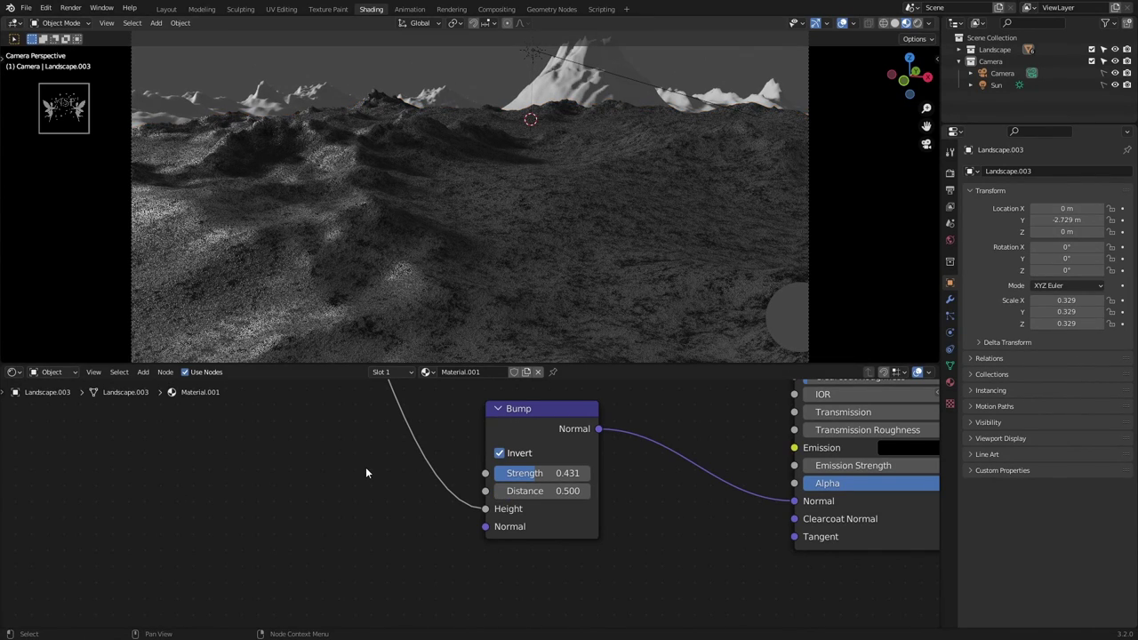
pyautogui.scroll(-5, 526, 470)
pyautogui.scroll(5, 525, 470)
pyautogui.scroll(1, 536, 477)
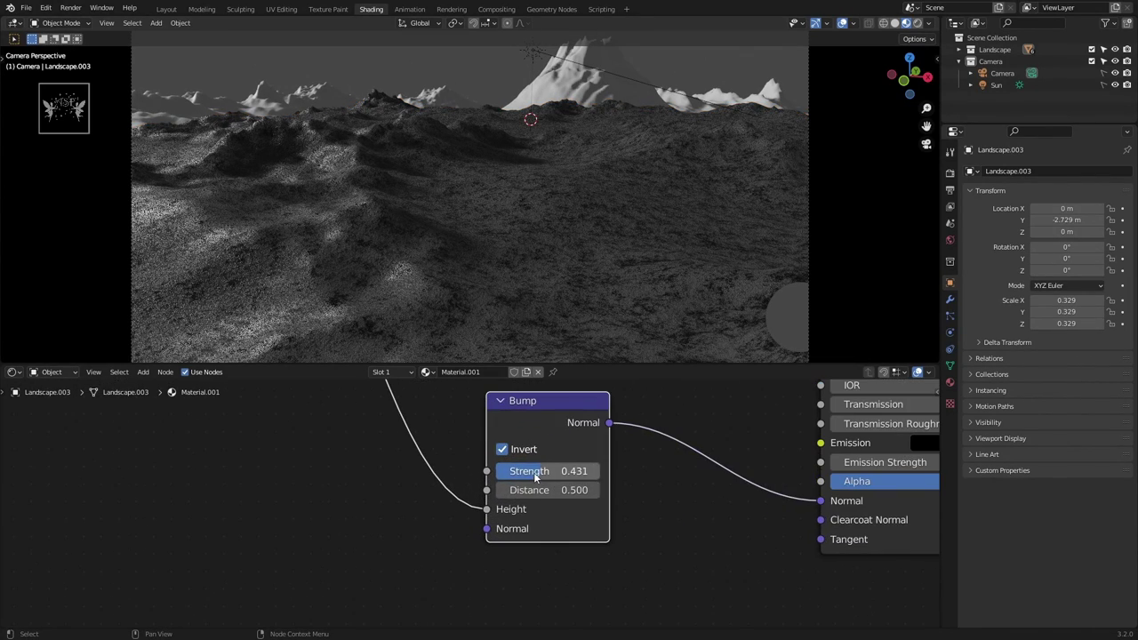
# - Lower Bump Strength to 0.391, return to camera view and save Scene2.blend
pyautogui.moveTo(536, 478); pyautogui.dragTo(530, 477)
pyautogui.click(526, 471)
pyautogui.press('BackSpace')
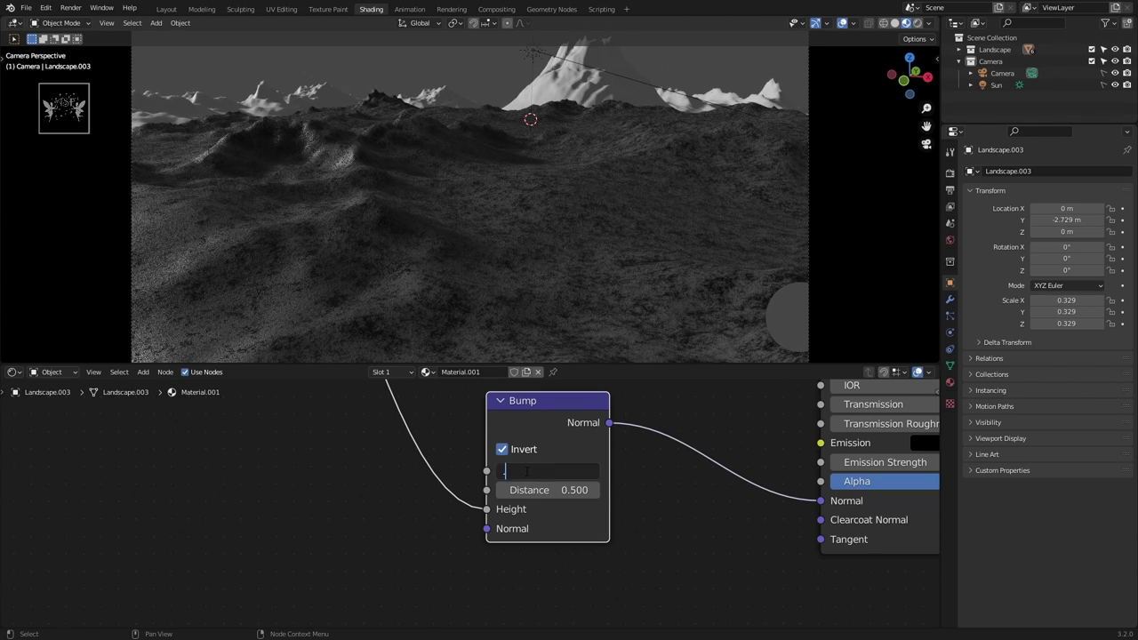
pyautogui.write('.391')
pyautogui.press('Return')
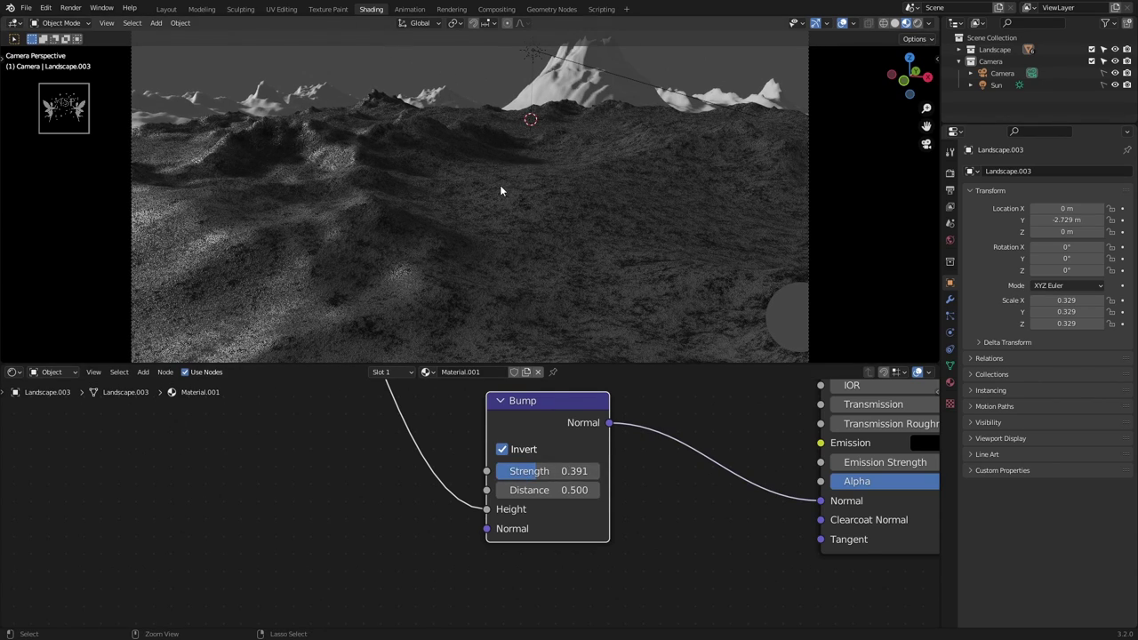
pyautogui.hotkey('ctrl', 's')
pyautogui.moveTo(500, 185)
pyautogui.mouseDown(button='middle')
pyautogui.moveTo(411, 220)
pyautogui.moveTo(472, 238)
pyautogui.moveTo(459, 204)
pyautogui.moveTo(468, 234)
pyautogui.moveTo(446, 231)
pyautogui.mouseUp(button='middle')
pyautogui.press('KP_0')
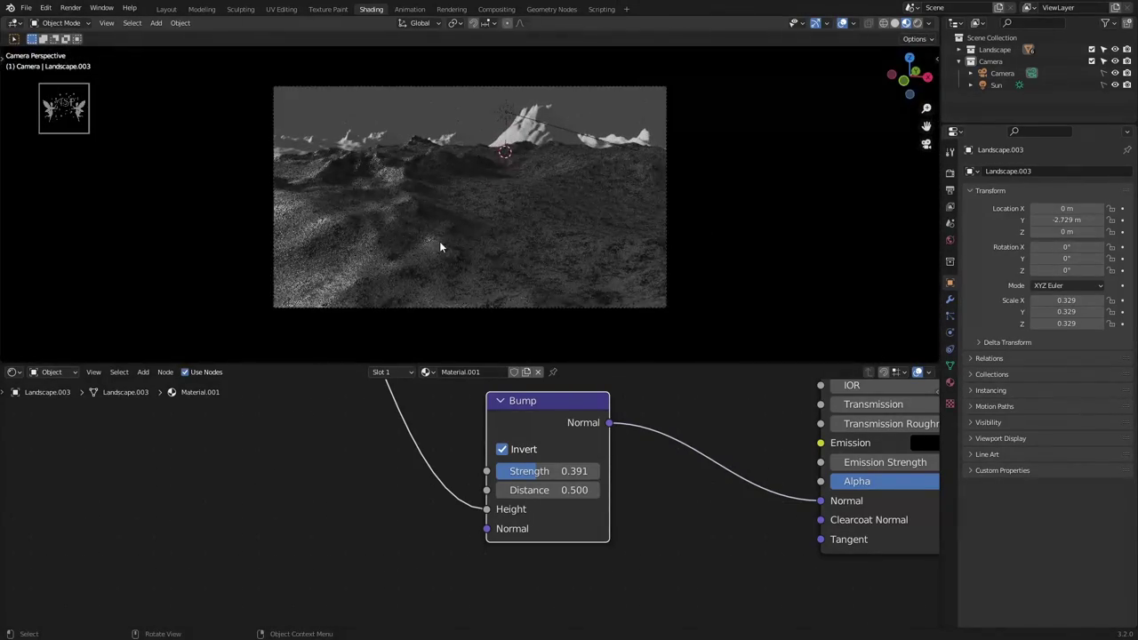
pyautogui.hotkey('ctrl', 's')
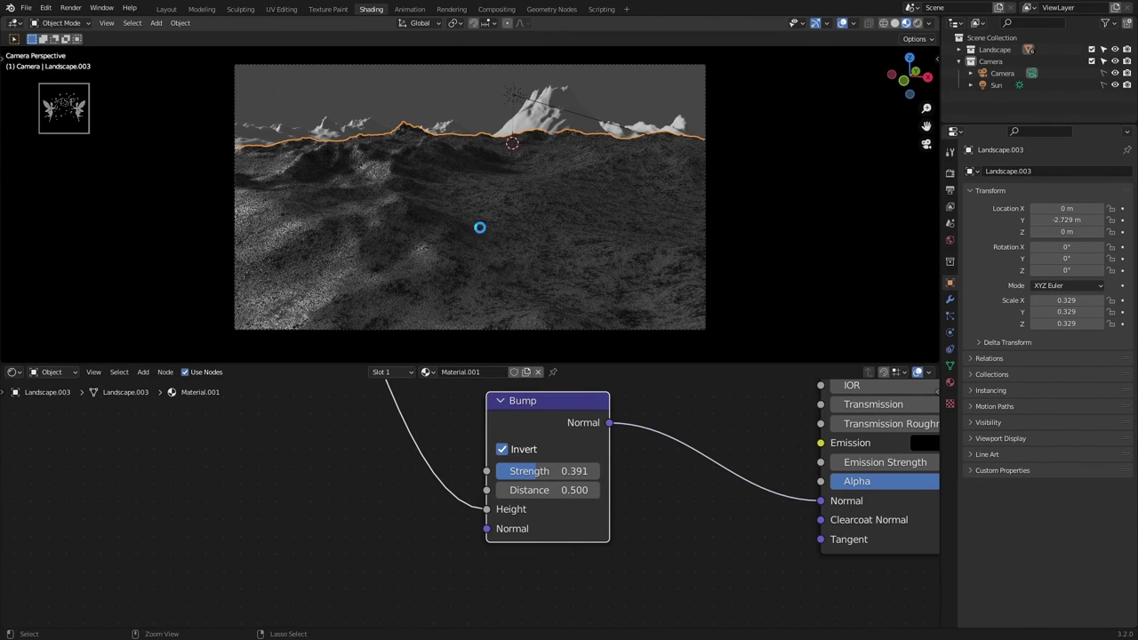
pyautogui.scroll(-5, 627, 507)
pyautogui.scroll(2, 633, 481)
# - Tint the first and middle ColorRamp stops dark red
pyautogui.scroll(2, 592, 541)
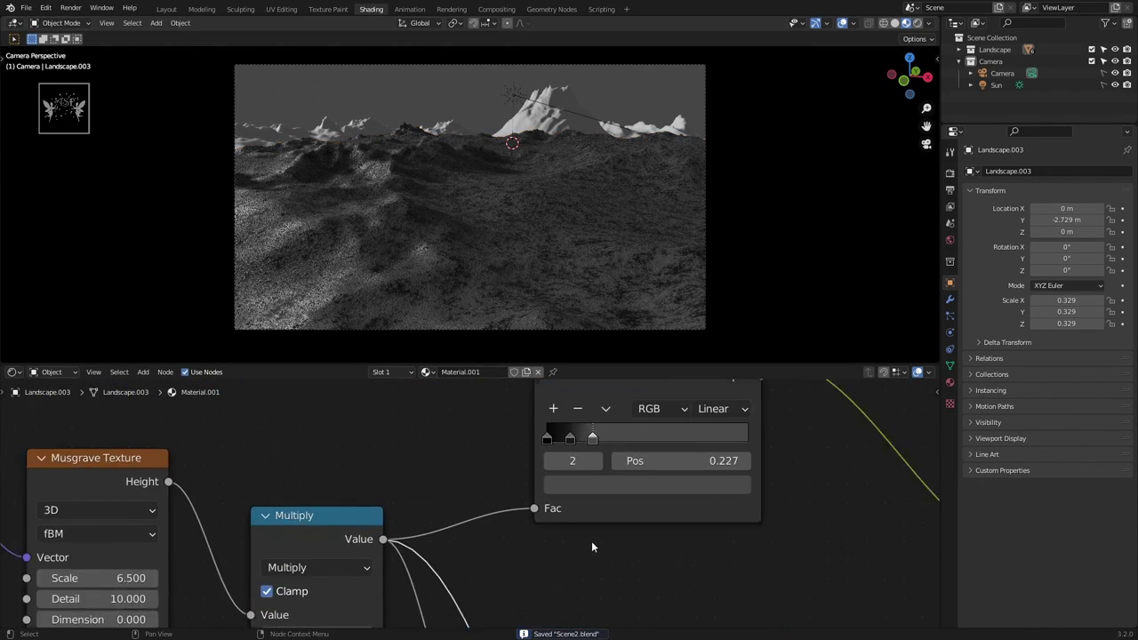
pyautogui.scroll(1, 571, 466)
pyautogui.click(572, 479)
pyautogui.click(641, 325)
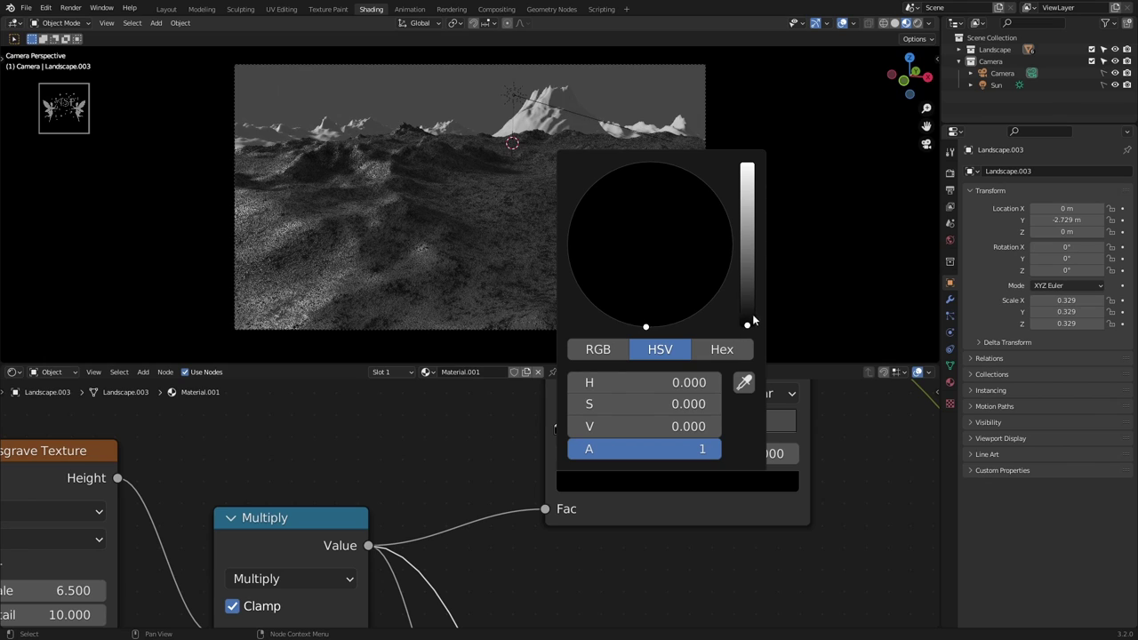
pyautogui.moveTo(747, 314)
pyautogui.mouseDown()
pyautogui.moveTo(747, 265)
pyautogui.moveTo(747, 319)
pyautogui.mouseUp()
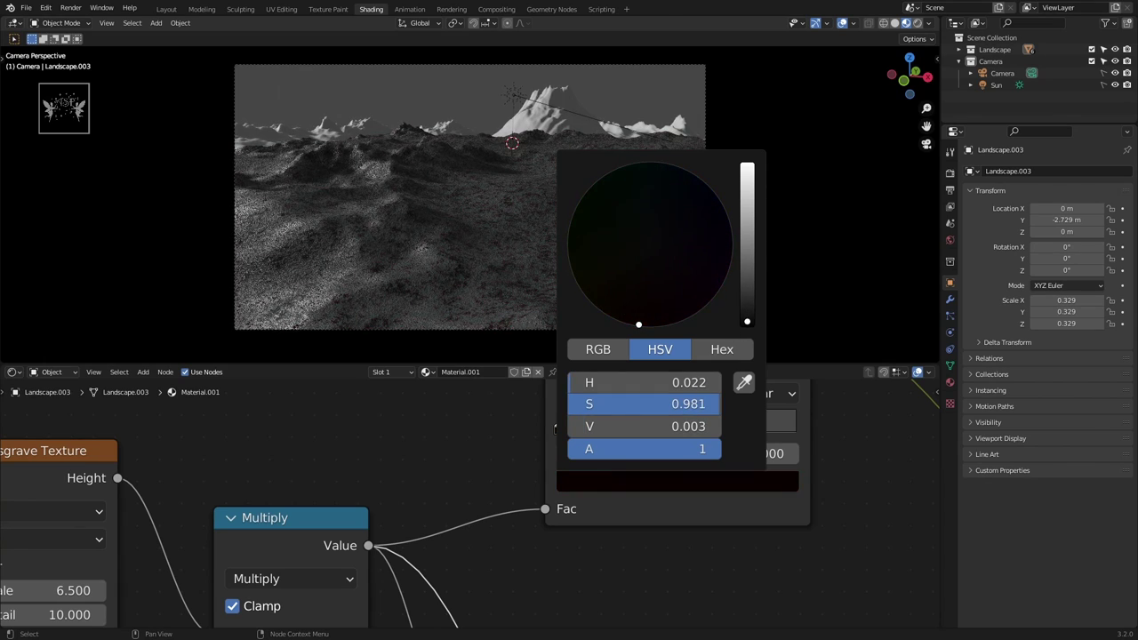
pyautogui.click(587, 429)
pyautogui.click(587, 481)
pyautogui.click(643, 305)
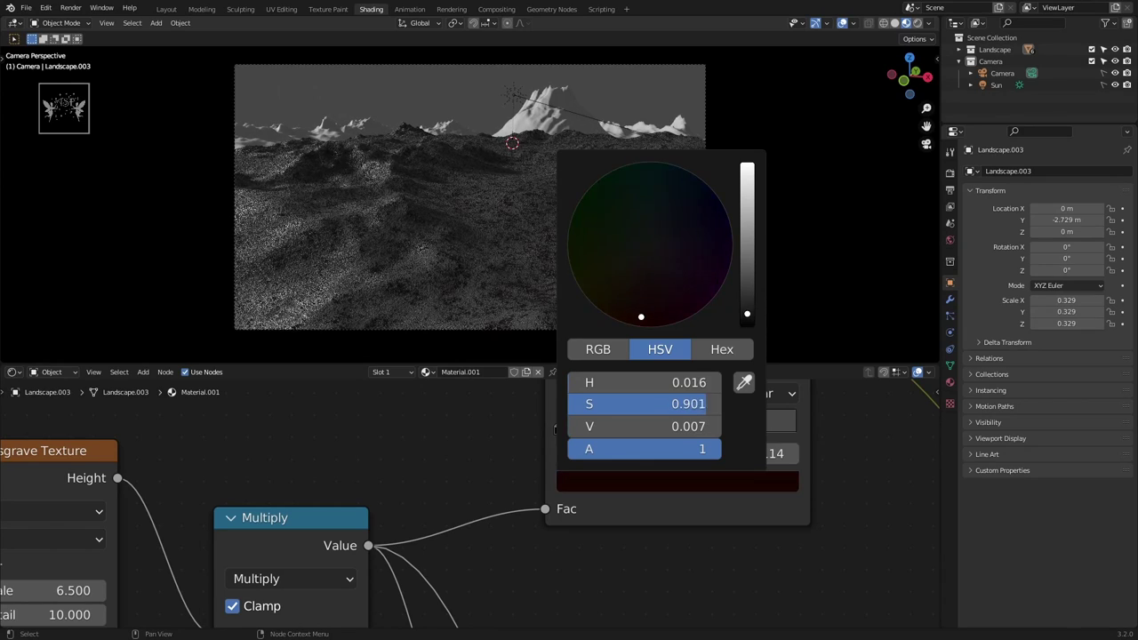
pyautogui.click(587, 481)
# - Darken the second ramp stop at 0.227 to a dark red-brown
pyautogui.click(623, 482)
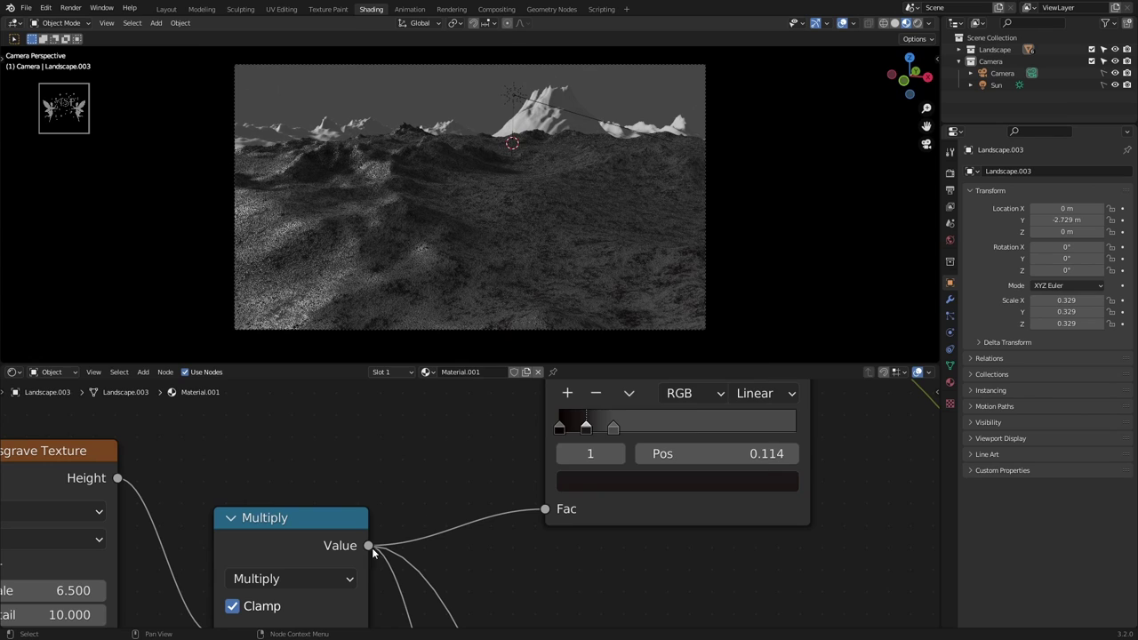
pyautogui.click(614, 429)
pyautogui.click(622, 482)
pyautogui.moveTo(738, 287); pyautogui.dragTo(745, 306)
pyautogui.click(641, 309)
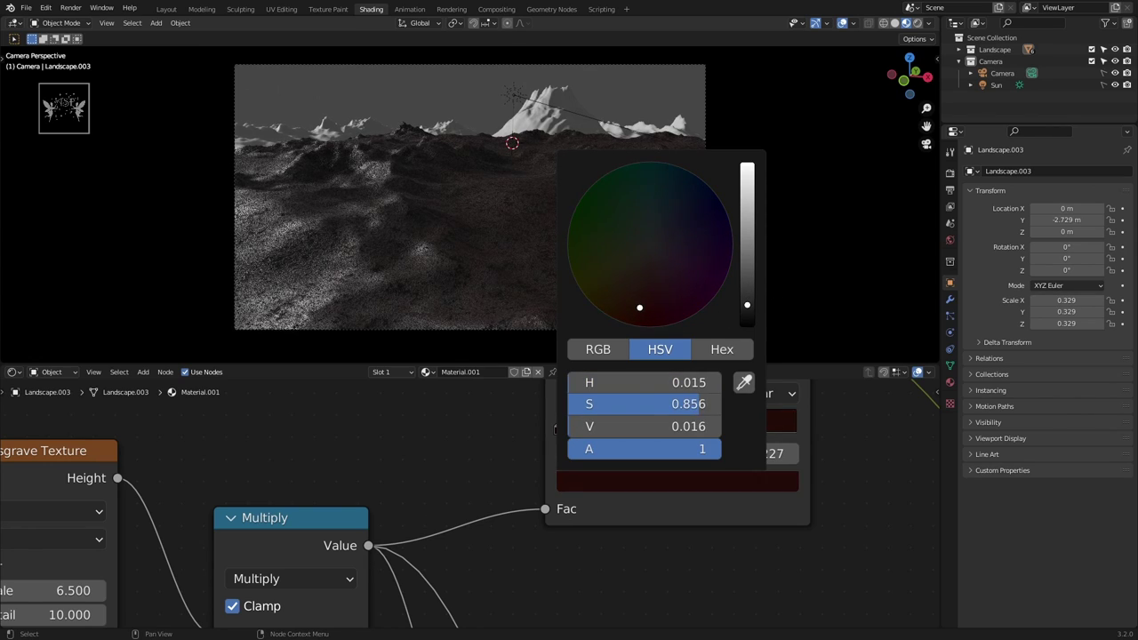
# - Move the first ramp stop to position 0.136 and save Scene2.blend
pyautogui.click(586, 429)
pyautogui.moveTo(613, 428); pyautogui.dragTo(591, 430)
pyautogui.scroll(-3, 471, 498)
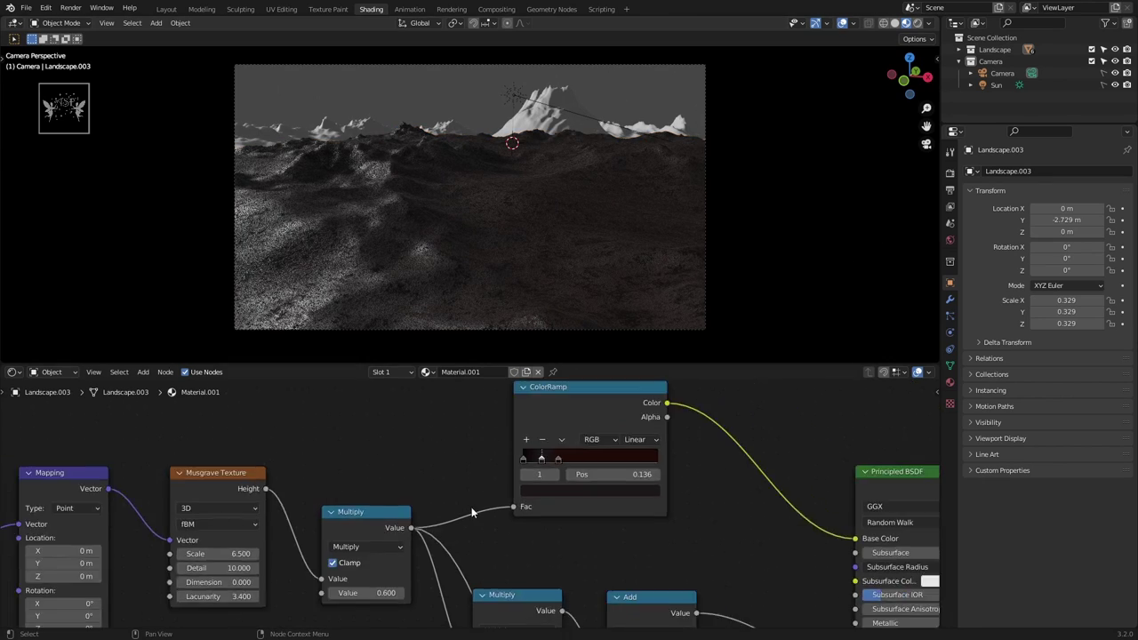
pyautogui.scroll(-3, 472, 498)
pyautogui.hotkey('ctrl', 's')
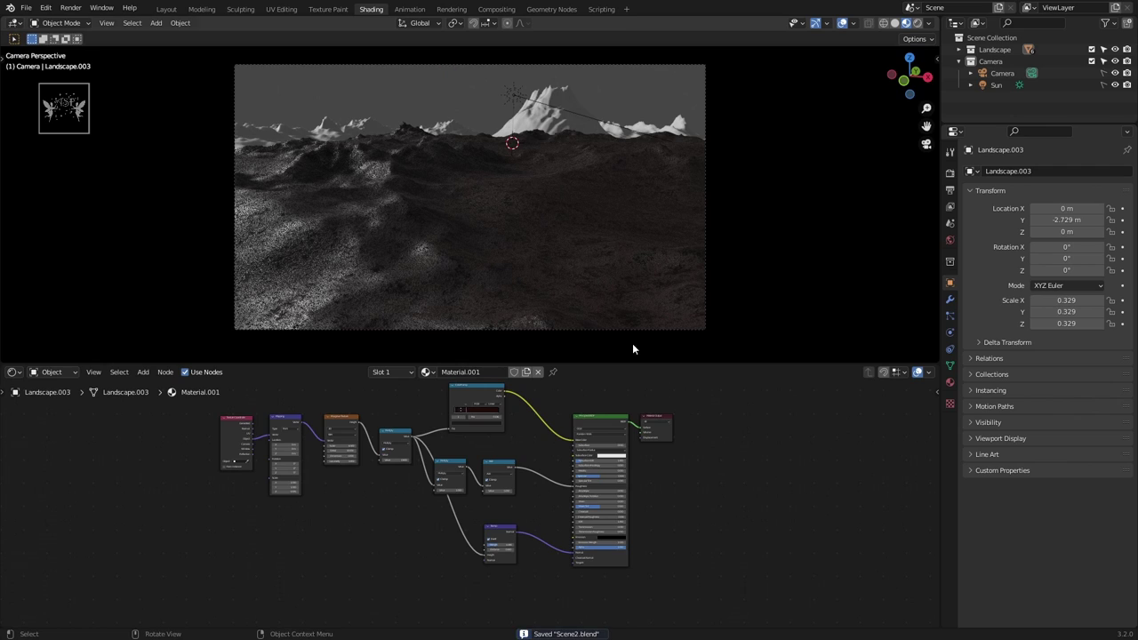
# - Link the dark terrain material to all the mountain planes
pyautogui.click(466, 89)
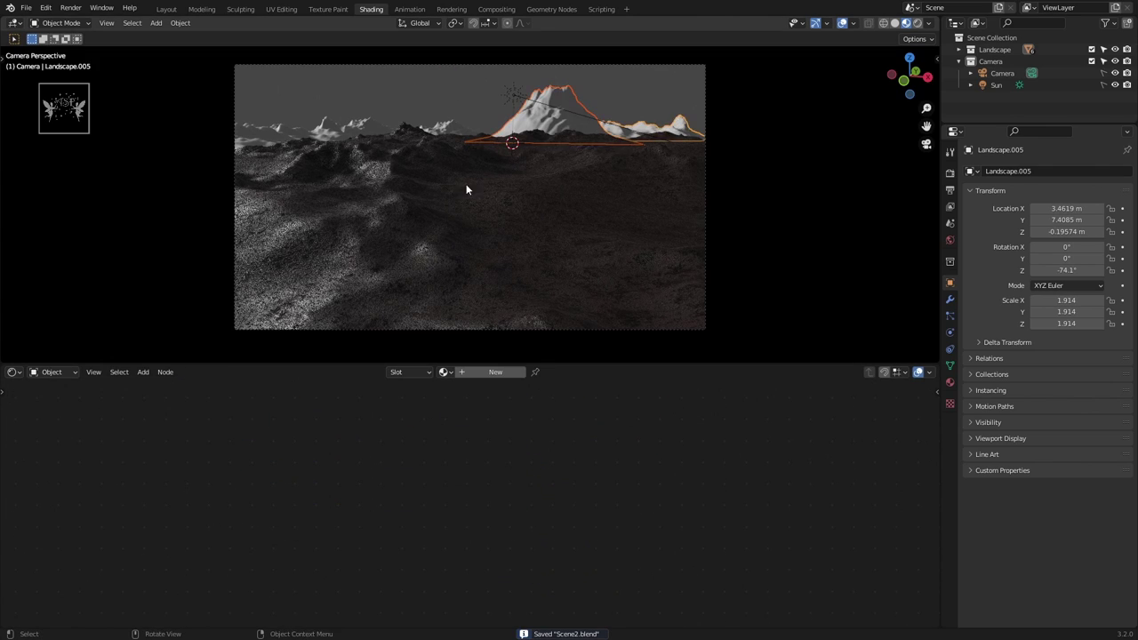
pyautogui.moveTo(468, 186); pyautogui.dragTo(465, 183, button='middle')
pyautogui.scroll(-5, 464, 182)
pyautogui.keyDown('shift'); pyautogui.click(504, 80); pyautogui.keyUp('shift')
pyautogui.keyDown('shift'); pyautogui.click(385, 114); pyautogui.keyUp('shift')
pyautogui.keyDown('shift'); pyautogui.click(266, 125); pyautogui.keyUp('shift')
pyautogui.keyDown('shift'); pyautogui.click(312, 209); pyautogui.keyUp('shift')
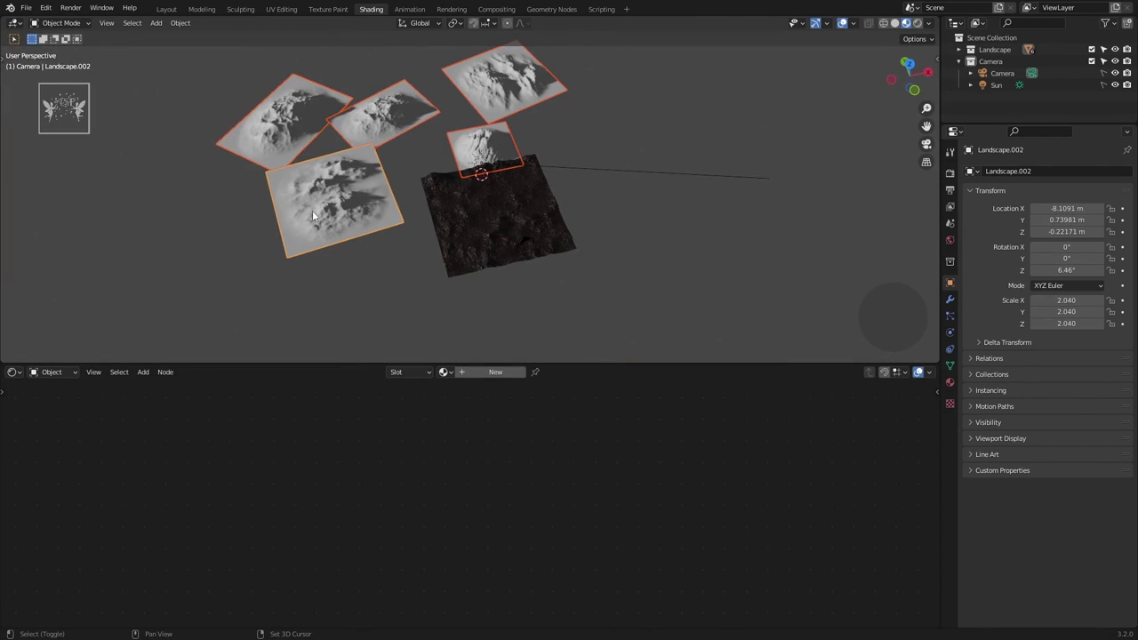
pyautogui.keyDown('shift'); pyautogui.click(501, 254); pyautogui.keyUp('shift')
pyautogui.hotkey('ctrl', 'l')
pyautogui.click(484, 276)
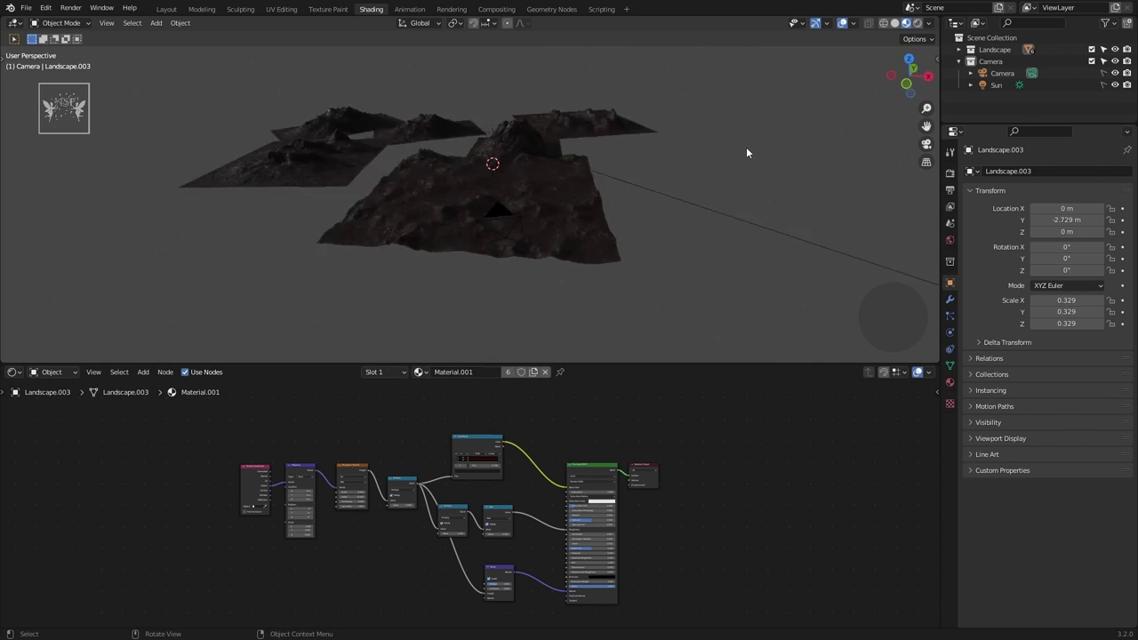
# - Return to the camera view and save Scene2.blend with the Bump node in view
pyautogui.press('KP_0')
pyautogui.scroll(1, 547, 247)
pyautogui.scroll(1, 547, 246)
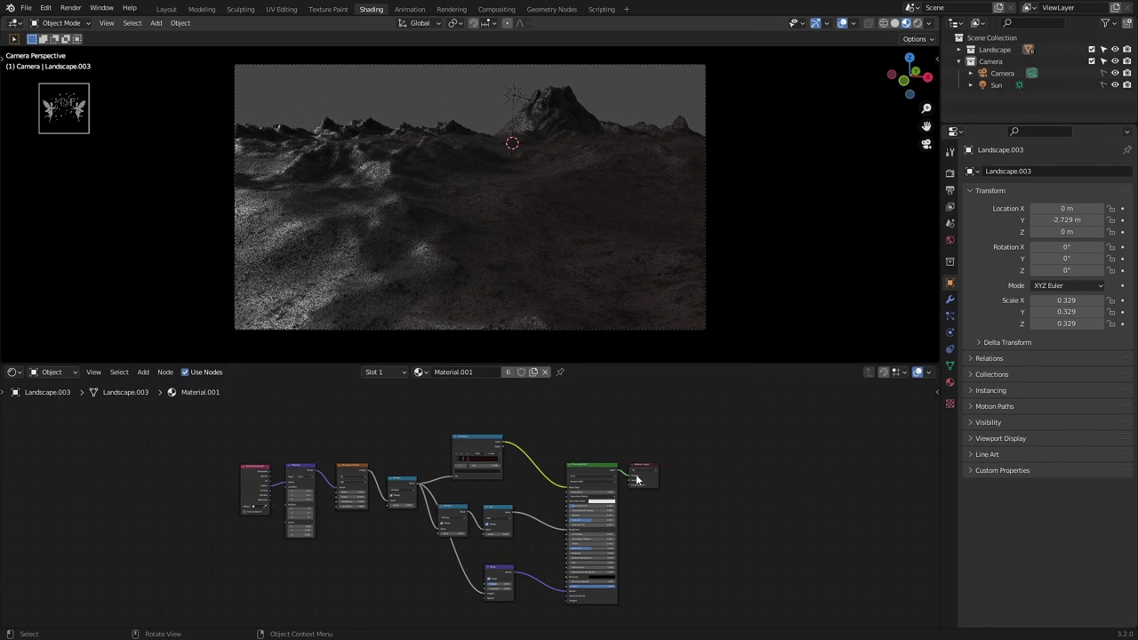
pyautogui.scroll(3, 637, 480)
pyautogui.moveTo(457, 559); pyautogui.dragTo(361, 500, button='middle')
pyautogui.hotkey('ctrl', 's')
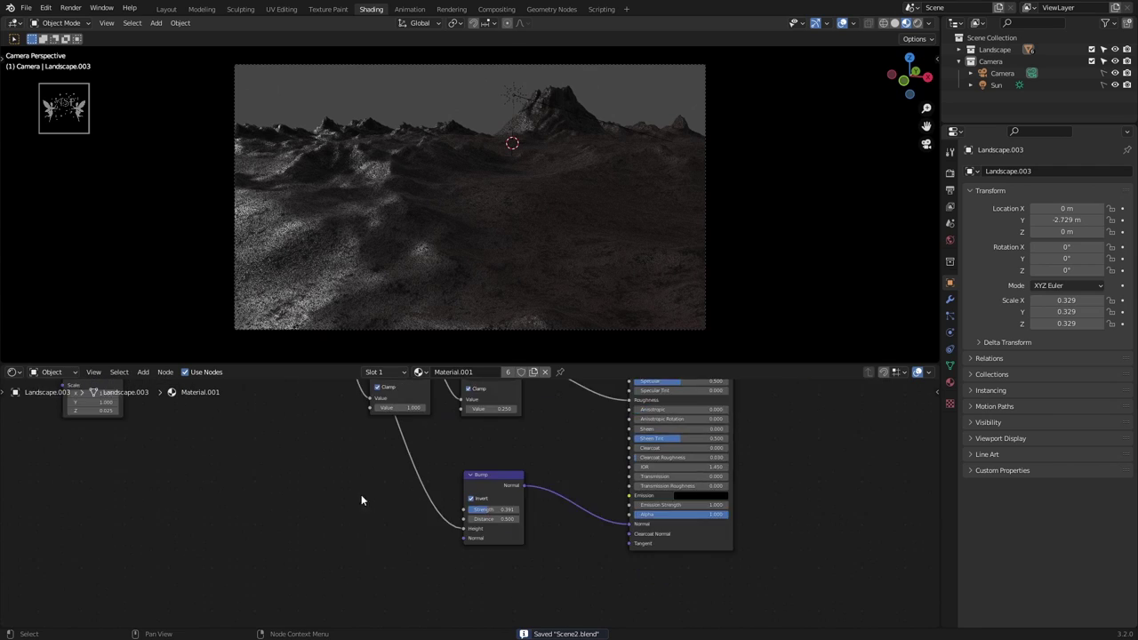
# - Set Bump Strength 0.316 and Distance 0.200, save, and shift the Material Output right
pyautogui.scroll(3, 361, 501)
pyautogui.moveTo(498, 513); pyautogui.dragTo(486, 513)
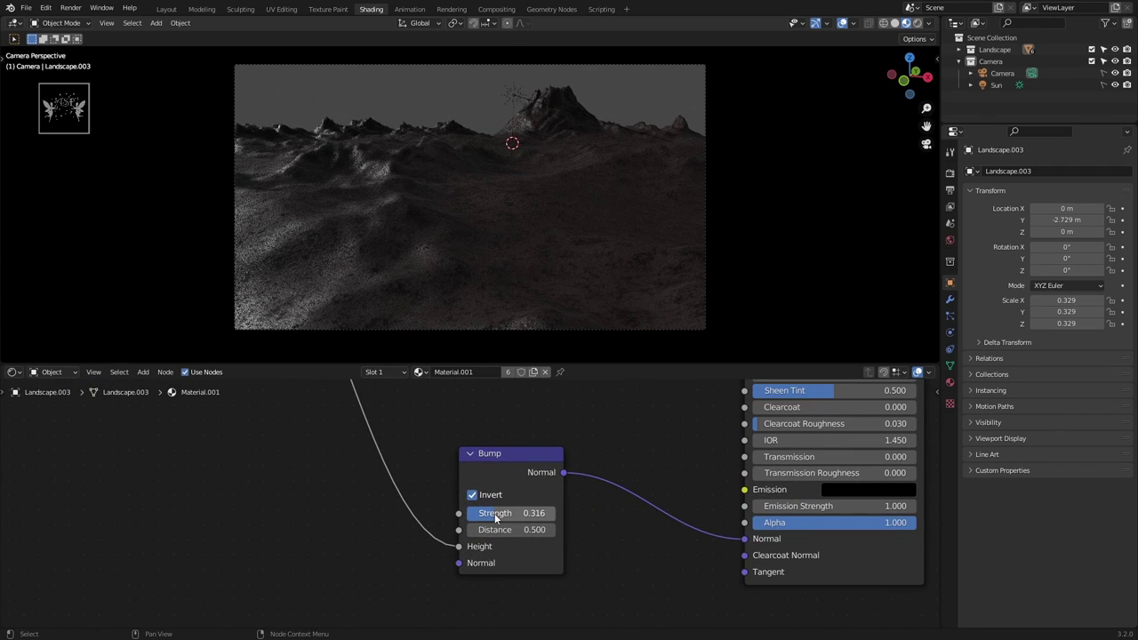
pyautogui.write('.2')
pyautogui.write('0.200')
pyautogui.press('Return')
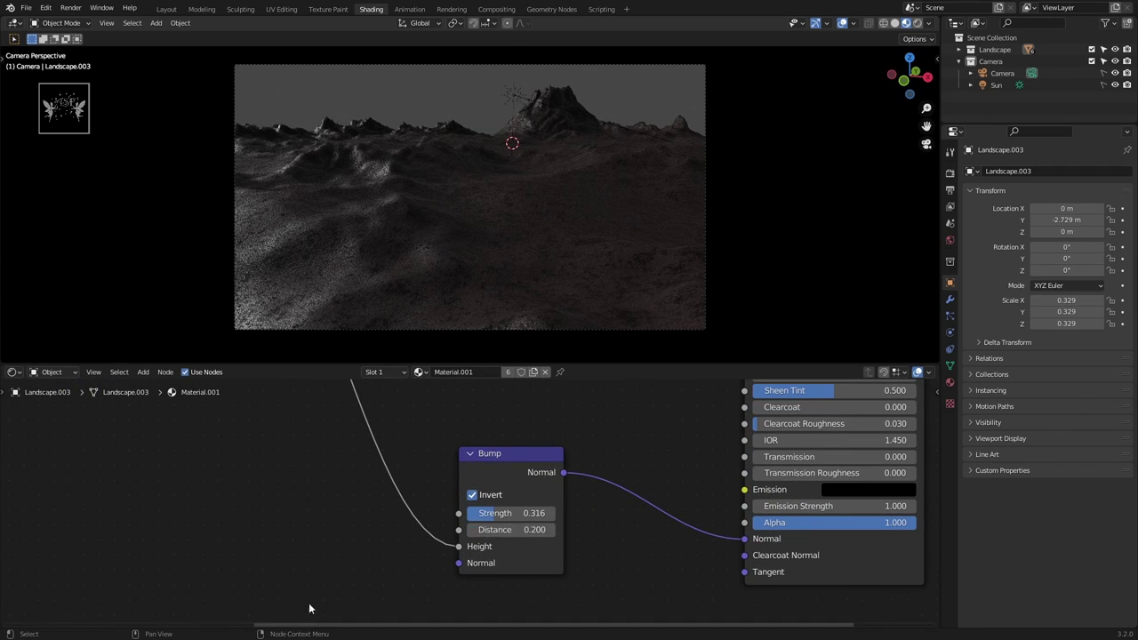
pyautogui.hotkey('ctrl', 's')
pyautogui.scroll(-5, 400, 474)
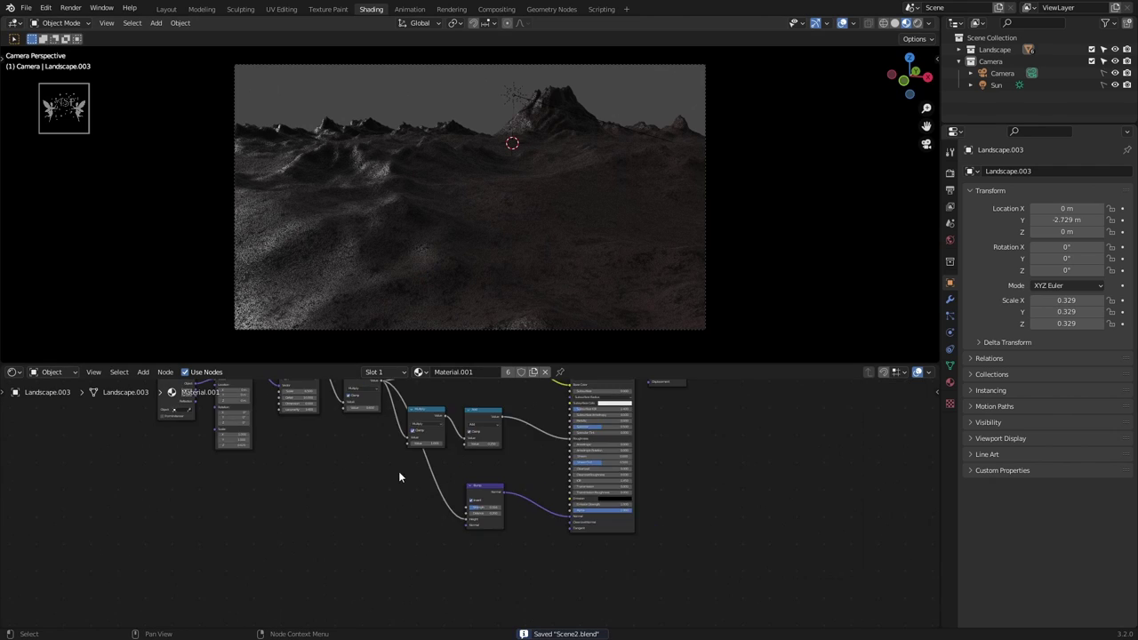
pyautogui.scroll(-2, 475, 526)
pyautogui.moveTo(608, 448); pyautogui.dragTo(702, 457)
# - Place the Material Output node and duplicate the Principled BSDF shader
pyautogui.click(703, 457)
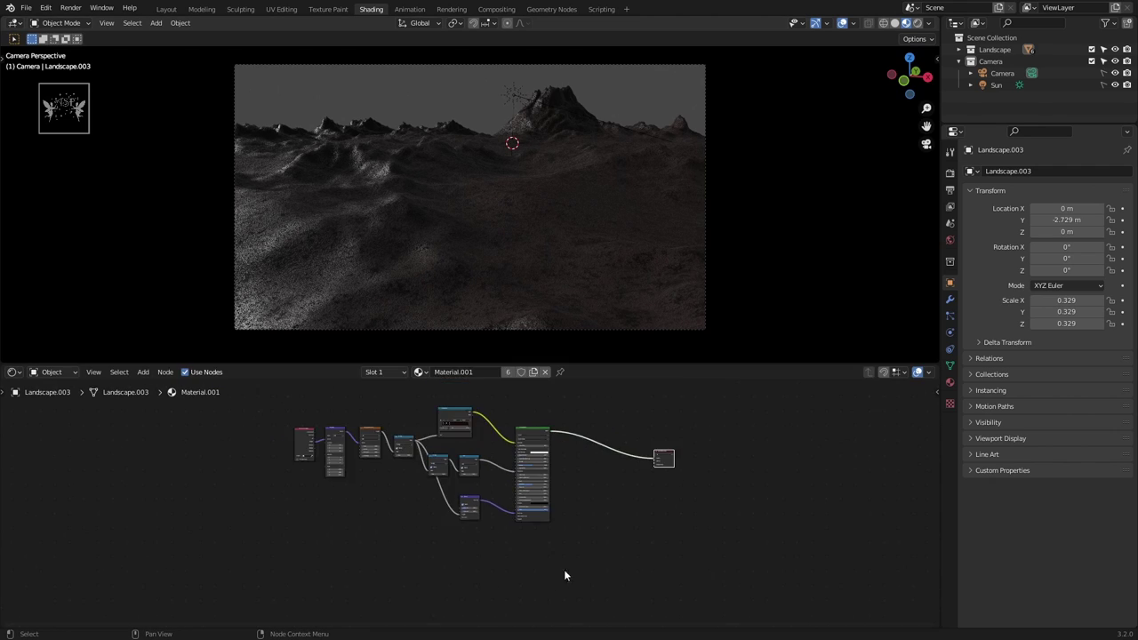
pyautogui.scroll(-2, 522, 470)
pyautogui.hotkey('shift', 'd')
pyautogui.click(589, 534)
pyautogui.scroll(5, 490, 510)
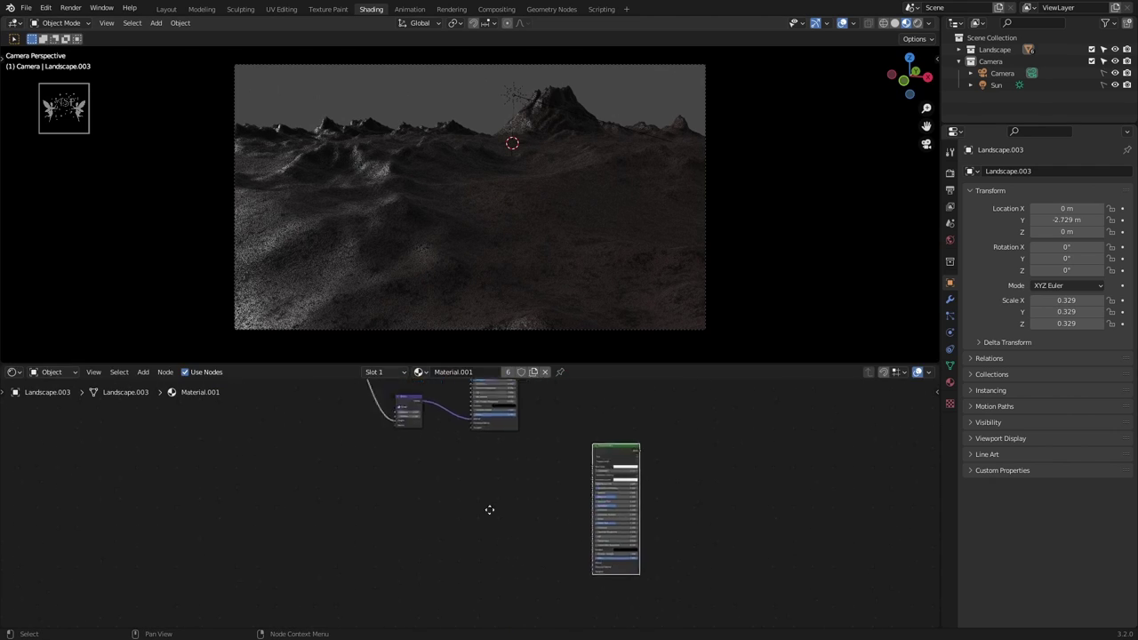
# - Add Math, Noise Texture and Texture Coordinate nodes beside the shader
pyautogui.hotkey('shift', 'a')
pyautogui.write('ma')
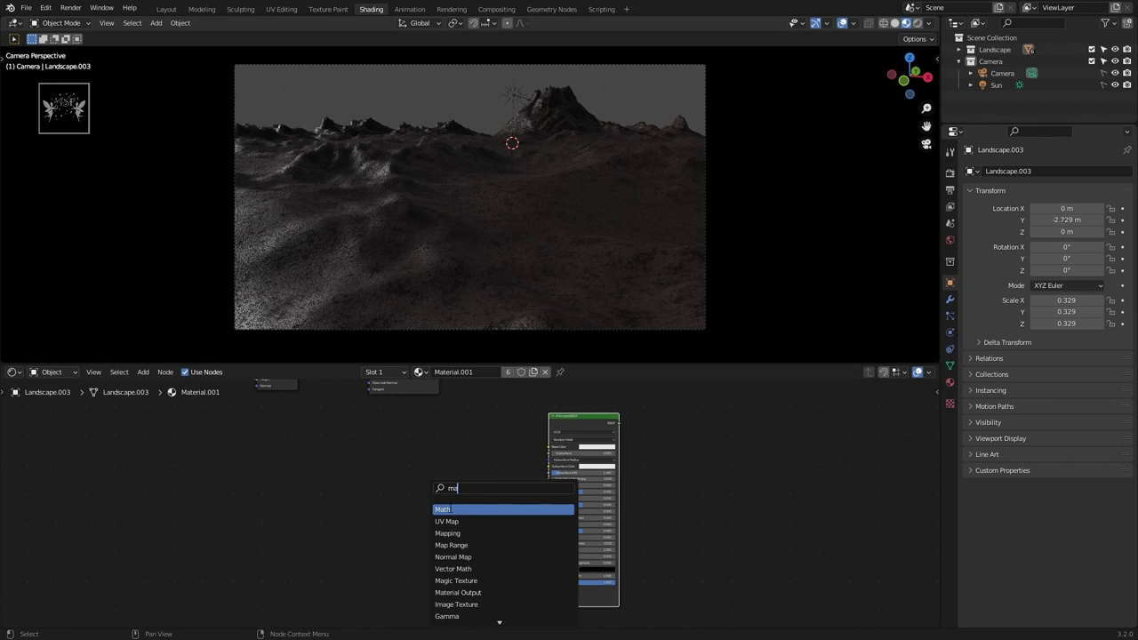
pyautogui.press('Return')
pyautogui.click(476, 469)
pyautogui.hotkey('shift', 'a')
pyautogui.write('noi')
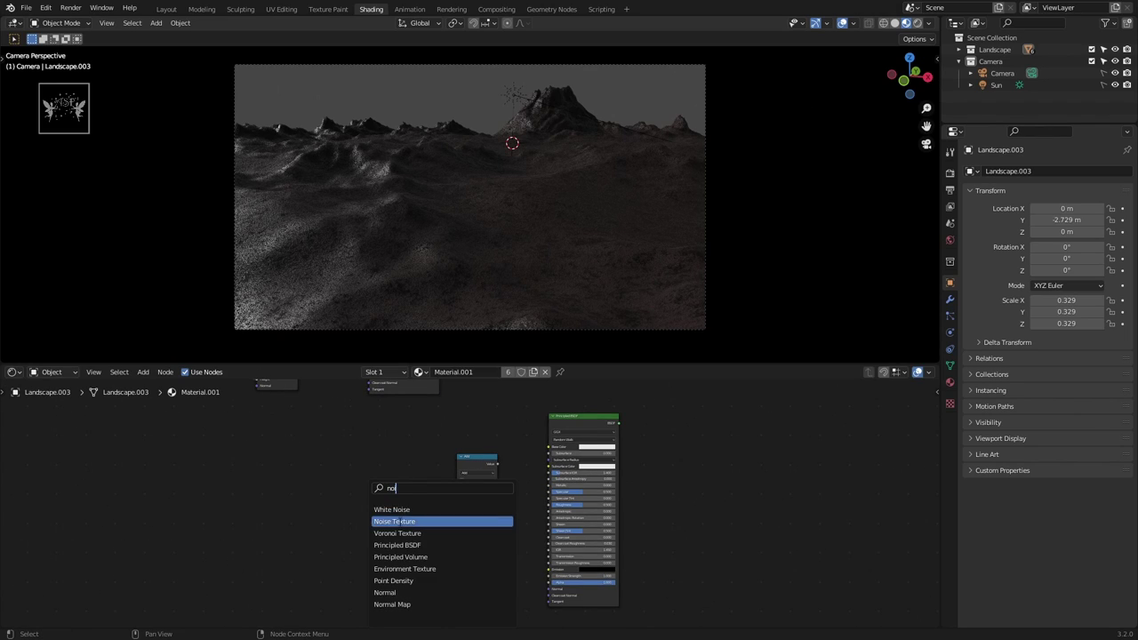
pyautogui.press('Return')
pyautogui.click(330, 503)
pyautogui.press('Home')
pyautogui.hotkey('shift', 'd')
pyautogui.click(462, 546)
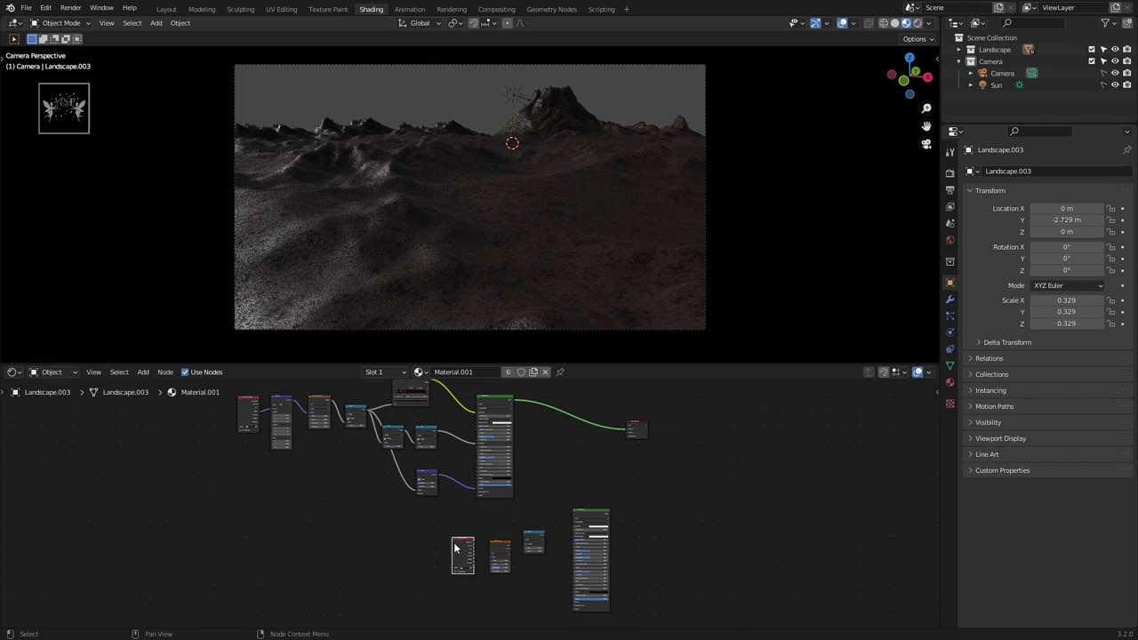
# - Wire Object coordinates into the Noise Texture, its Fac into Add, and Add into Roughness
pyautogui.scroll(5, 535, 575)
pyautogui.moveTo(407, 531); pyautogui.dragTo(397, 520)
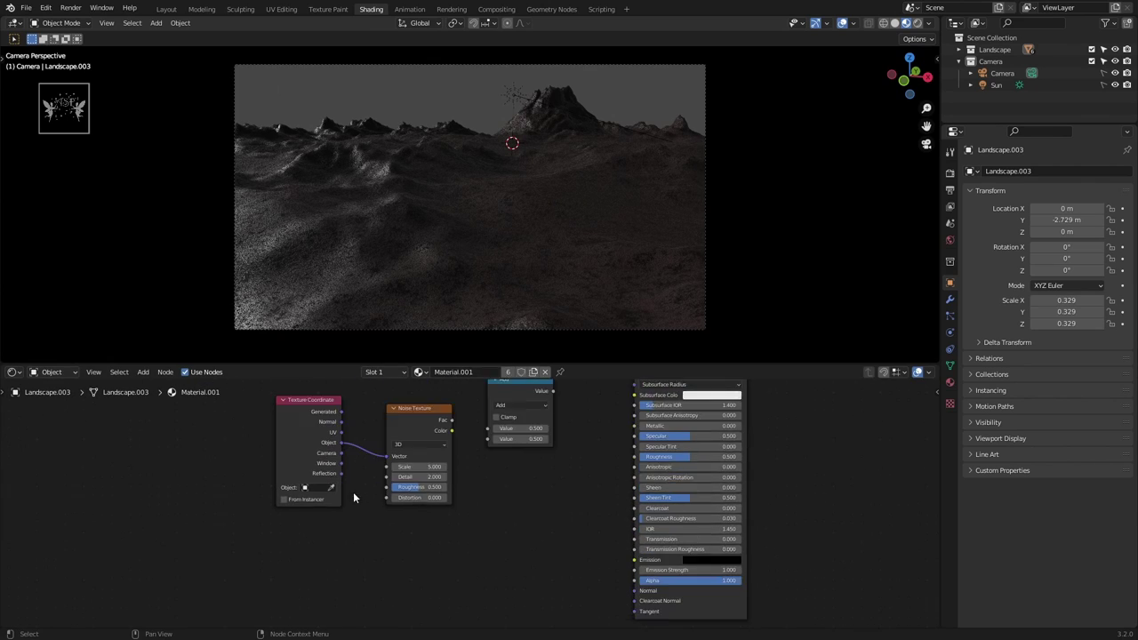
pyautogui.scroll(1, 461, 441)
pyautogui.moveTo(483, 451); pyautogui.dragTo(562, 514)
pyautogui.scroll(-2, 468, 506)
pyautogui.moveTo(623, 488); pyautogui.dragTo(622, 489)
pyautogui.scroll(1, 480, 533)
pyautogui.scroll(3, 480, 533)
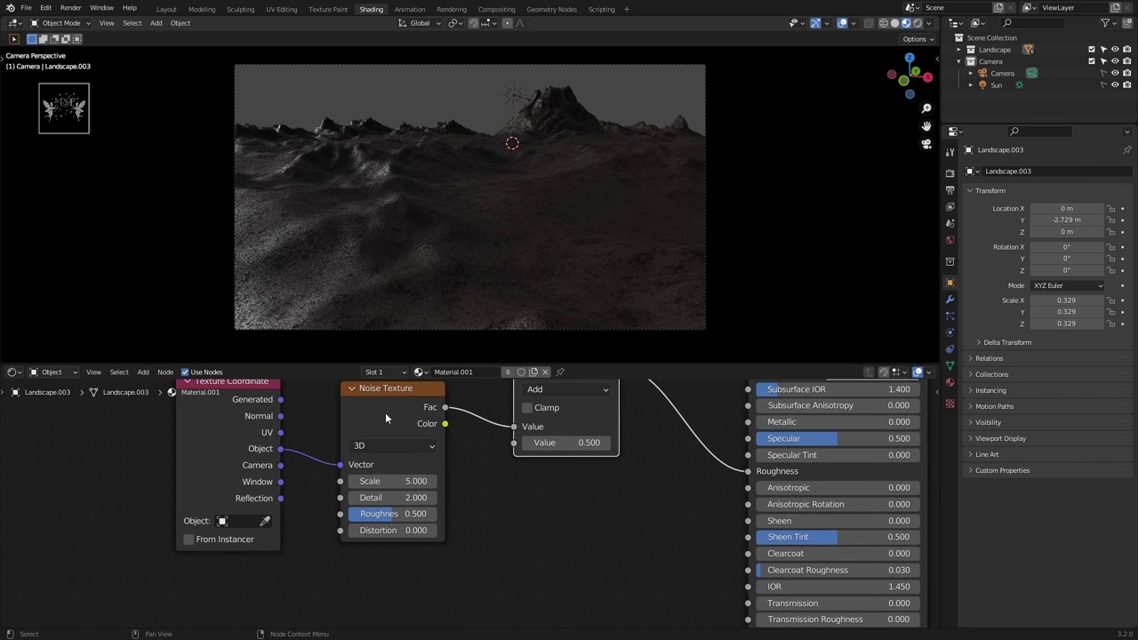
pyautogui.write('10')
# - Set the Noise Texture Detail to 10 and Scale to 140
pyautogui.press('Return')
pyautogui.scroll(1, 391, 481)
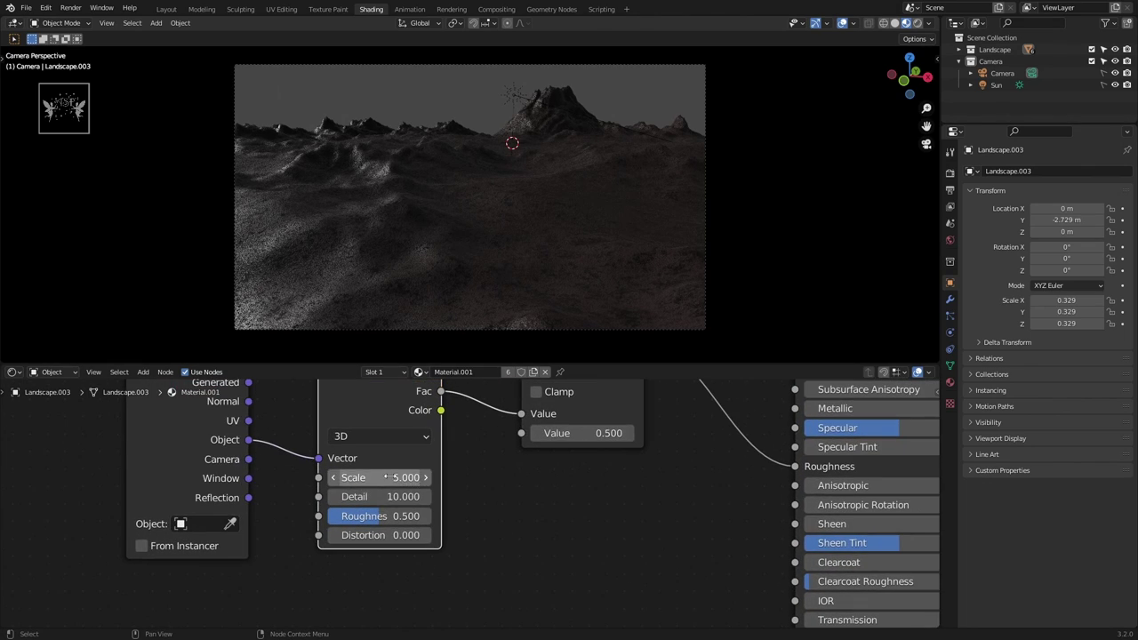
pyautogui.press('Return')
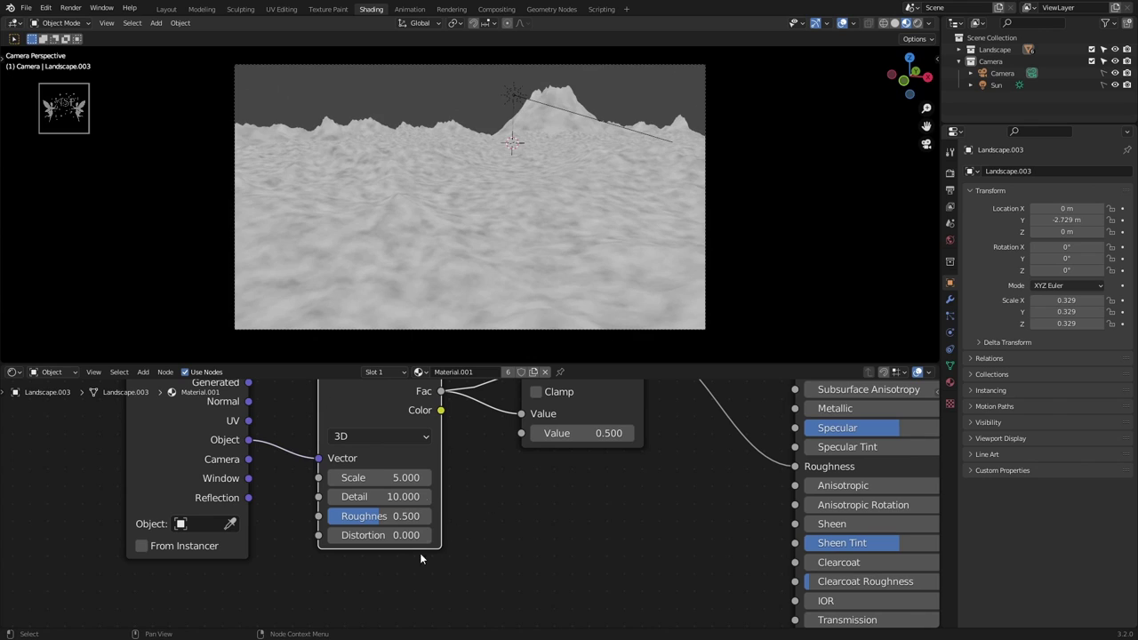
pyautogui.click(377, 477)
pyautogui.write('00')
pyautogui.press('Return')
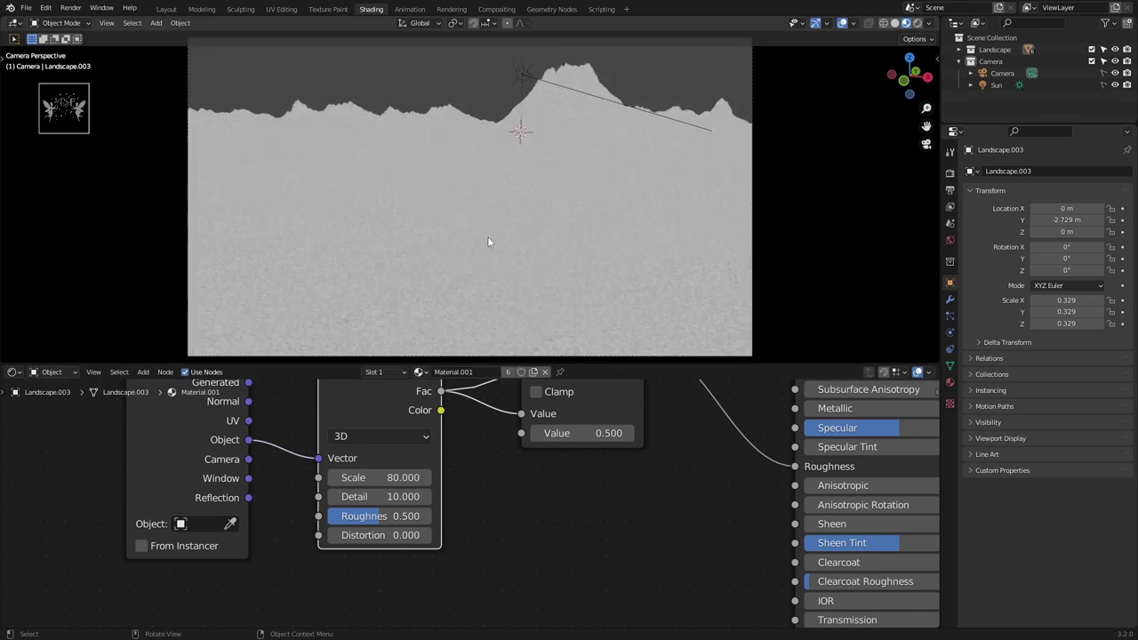
pyautogui.moveTo(488, 241); pyautogui.dragTo(500, 247, button='middle')
pyautogui.click(404, 474)
pyautogui.write('140')
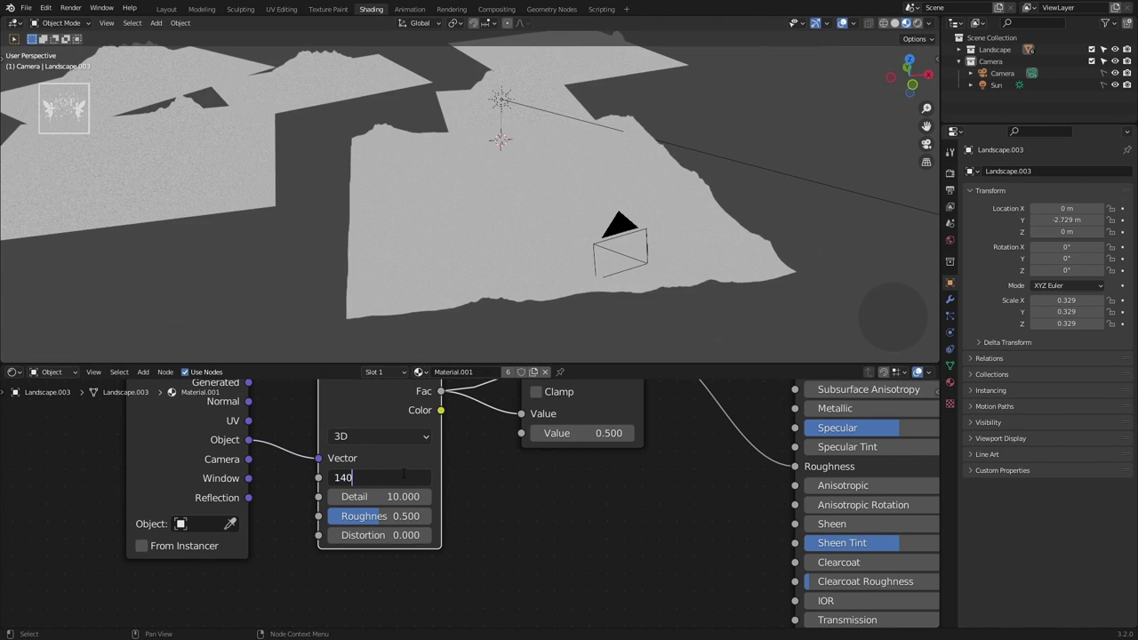
pyautogui.press('Return')
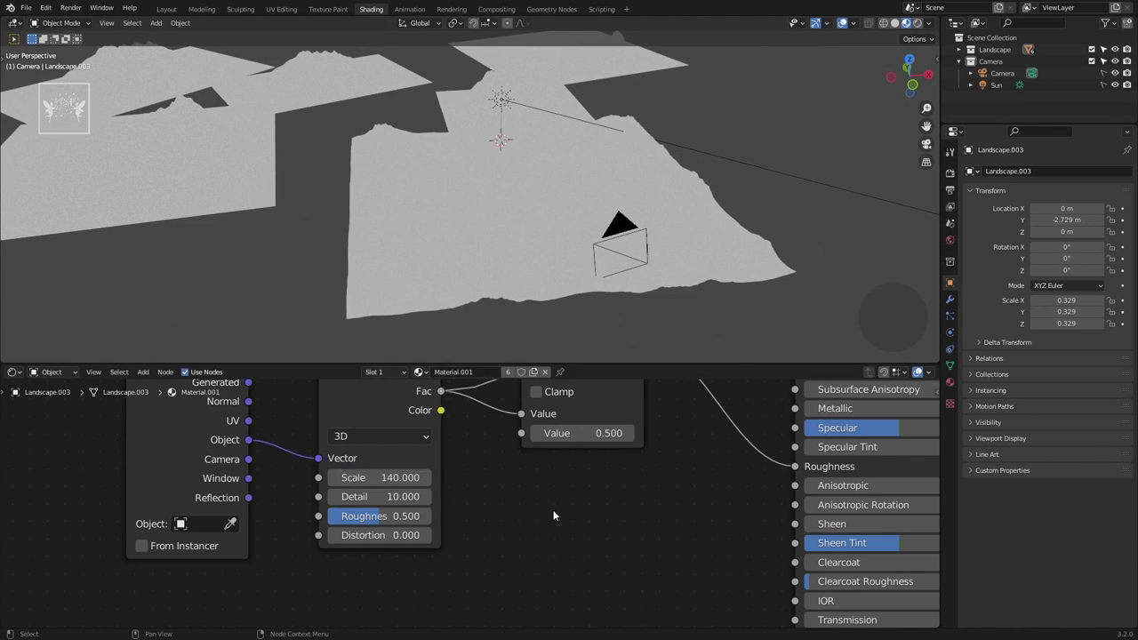
pyautogui.scroll(-3, 553, 510)
pyautogui.moveTo(498, 223); pyautogui.dragTo(504, 168, button='middle')
# - Return to the camera view and save Scene2.blend
pyautogui.press('KP_0')
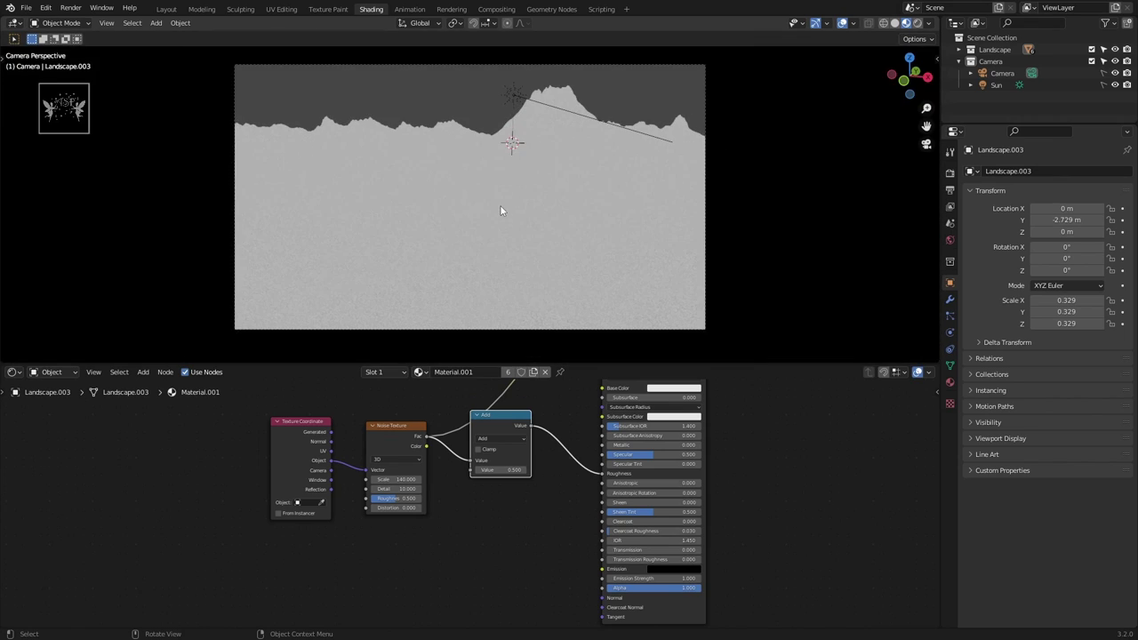
pyautogui.hotkey('ctrl', 's')
pyautogui.scroll(-2, 508, 447)
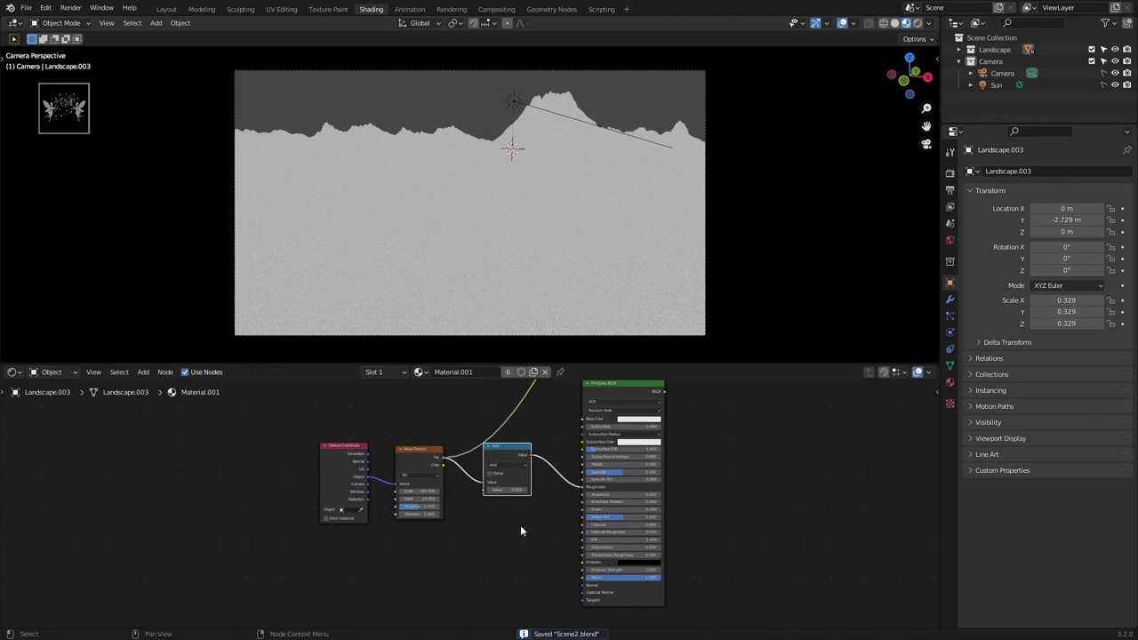
pyautogui.hotkey('shift', 'a')
pyautogui.moveTo(521, 528)
pyautogui.mouseDown(button='middle')
pyautogui.moveTo(505, 495)
pyautogui.moveTo(520, 556)
pyautogui.mouseUp(button='middle')
# - Add a Bump node and connect its Normal to the shader's Normal input
pyautogui.click(475, 506)
pyautogui.write('bump')
pyautogui.press('Return')
pyautogui.click(508, 538)
pyautogui.scroll(-3, 577, 503)
pyautogui.scroll(2, 578, 531)
pyautogui.scroll(2, 578, 536)
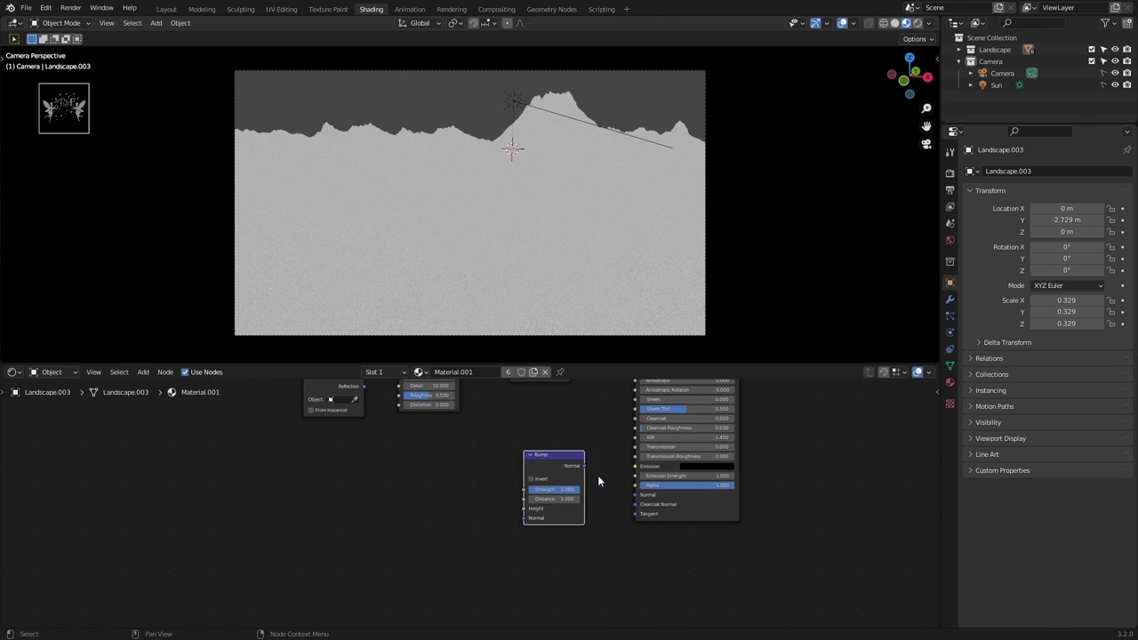
pyautogui.moveTo(590, 463); pyautogui.dragTo(635, 492)
# - Feed the noise Fac into the Bump Height and save
pyautogui.scroll(2, 592, 524)
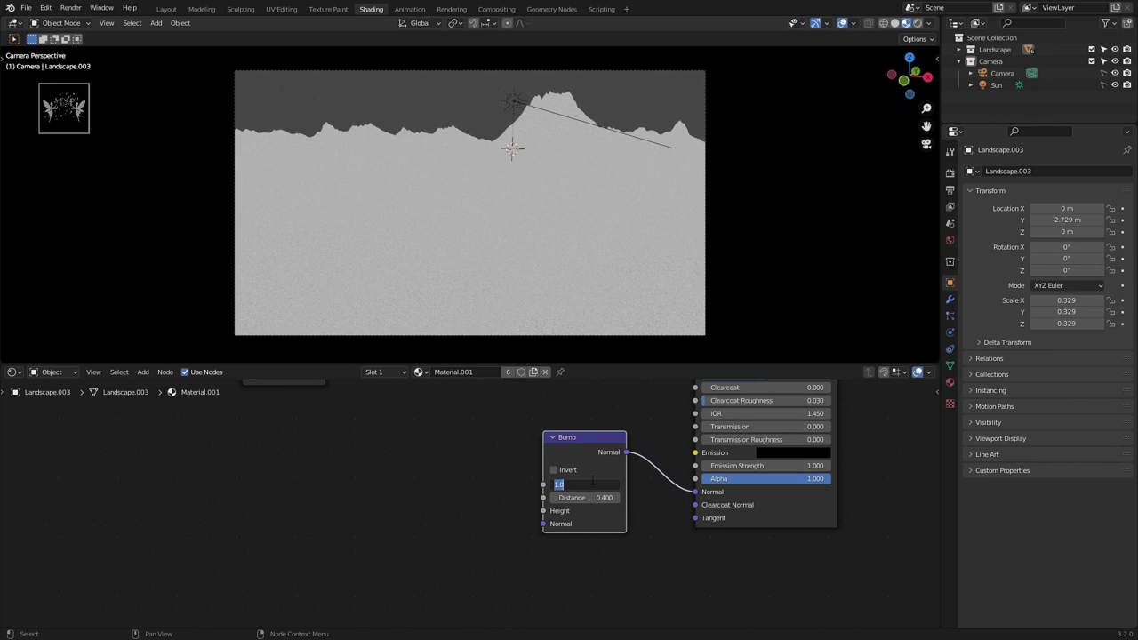
pyautogui.scroll(-2, 593, 484)
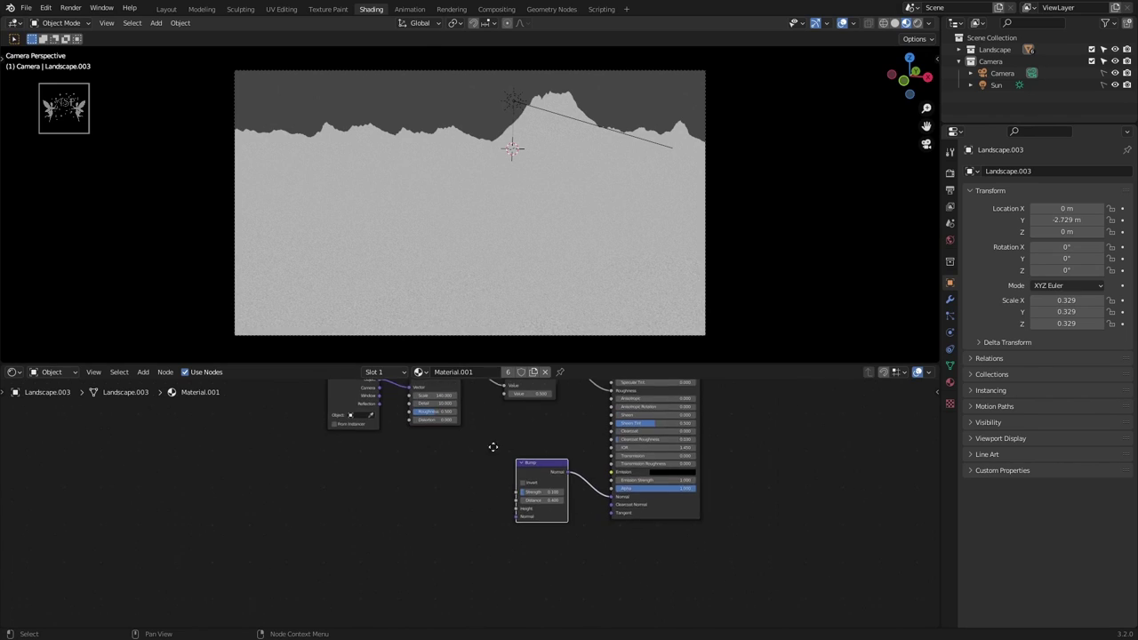
pyautogui.moveTo(495, 447); pyautogui.dragTo(520, 504, button='middle')
pyautogui.moveTo(484, 416); pyautogui.dragTo(515, 555)
pyautogui.scroll(-2, 732, 460)
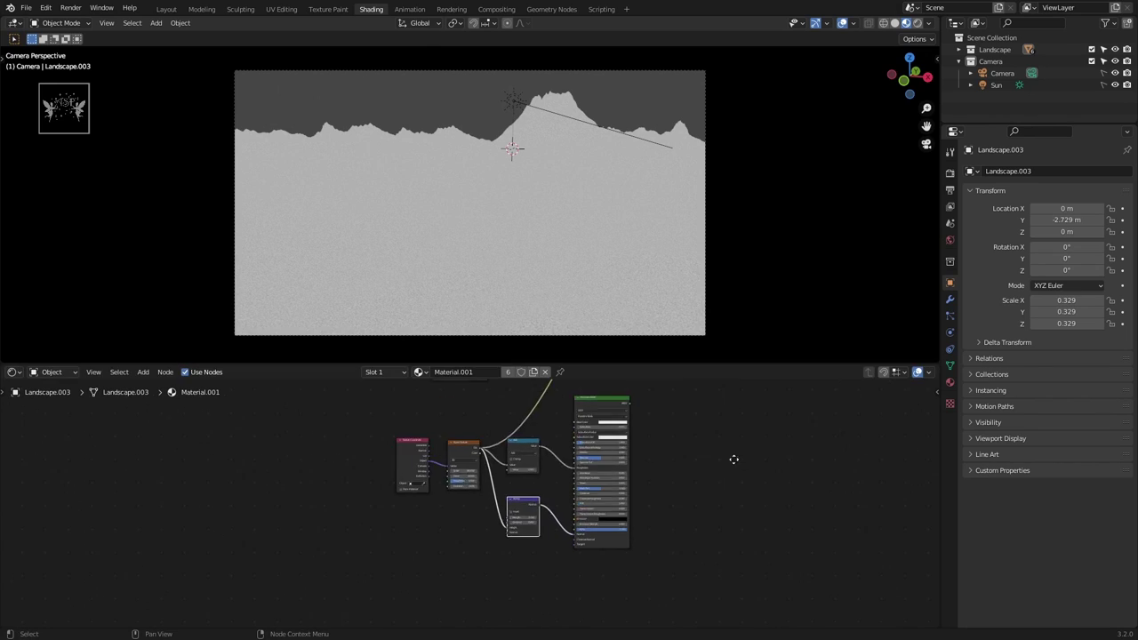
pyautogui.scroll(-1, 663, 477)
pyautogui.hotkey('ctrl', 's')
# - Insert a Mix Shader on the output link and connect the second shader into it
pyautogui.scroll(-1, 529, 442)
pyautogui.scroll(1, 529, 442)
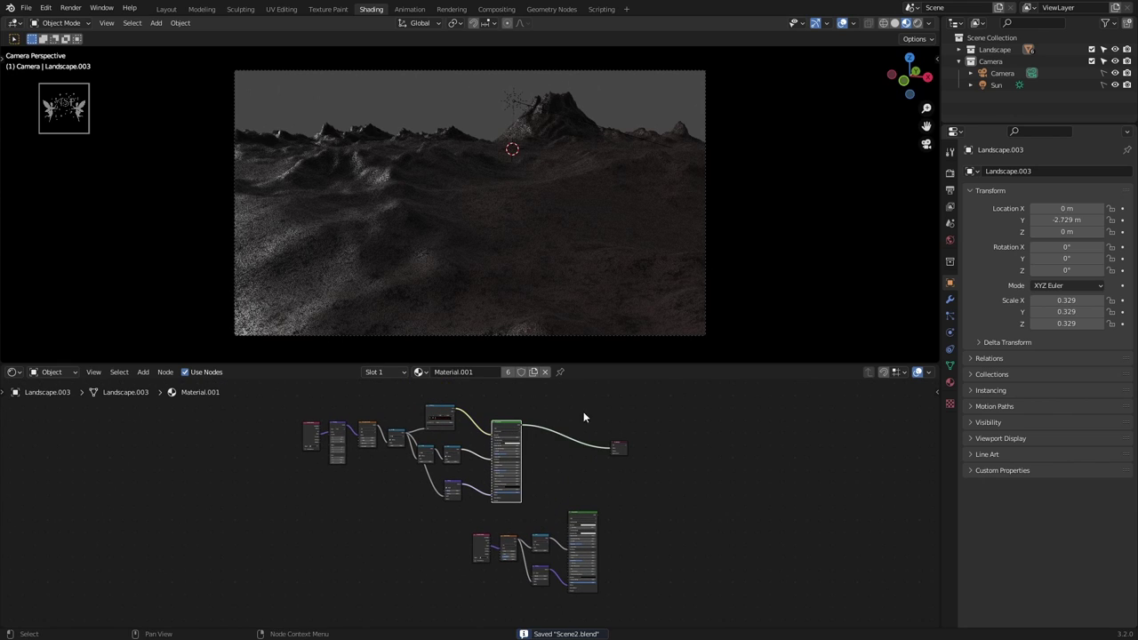
pyautogui.scroll(1, 582, 415)
pyautogui.moveTo(534, 458); pyautogui.dragTo(578, 473)
pyautogui.click(611, 493)
pyautogui.click(603, 419)
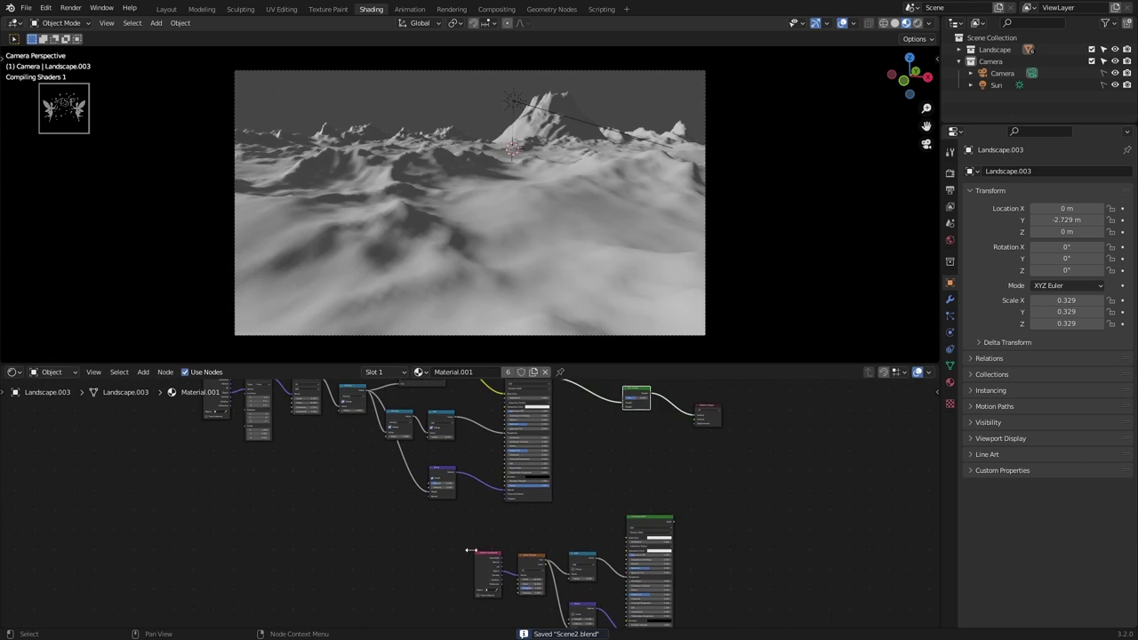
pyautogui.click(635, 579)
pyautogui.press('g')
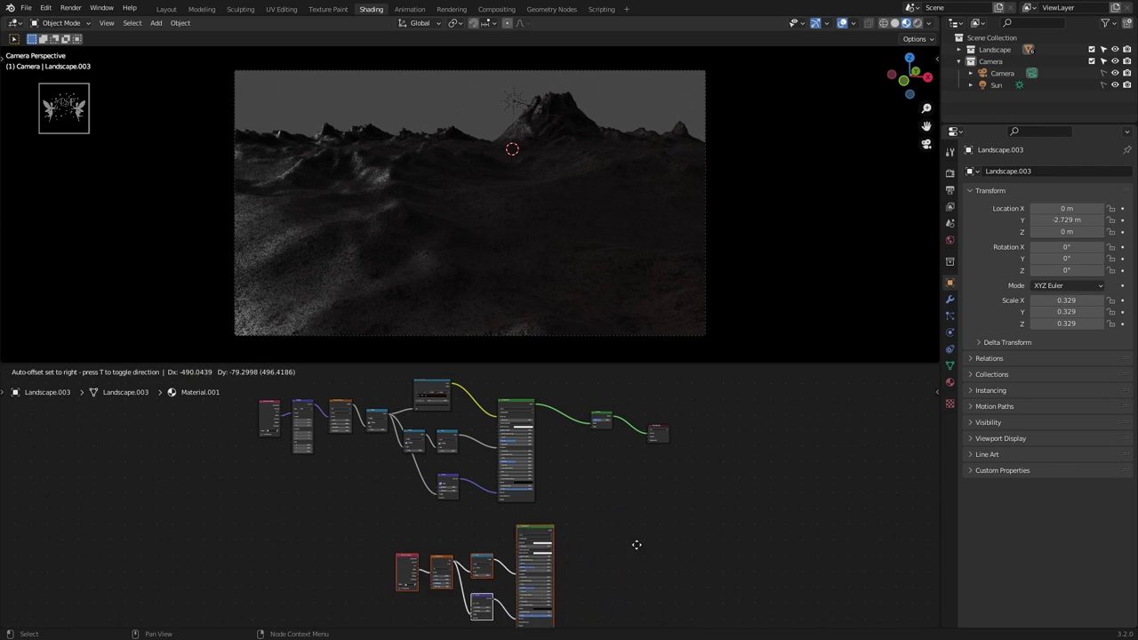
pyautogui.click(635, 542)
pyautogui.scroll(3, 599, 542)
pyautogui.scroll(-3, 596, 538)
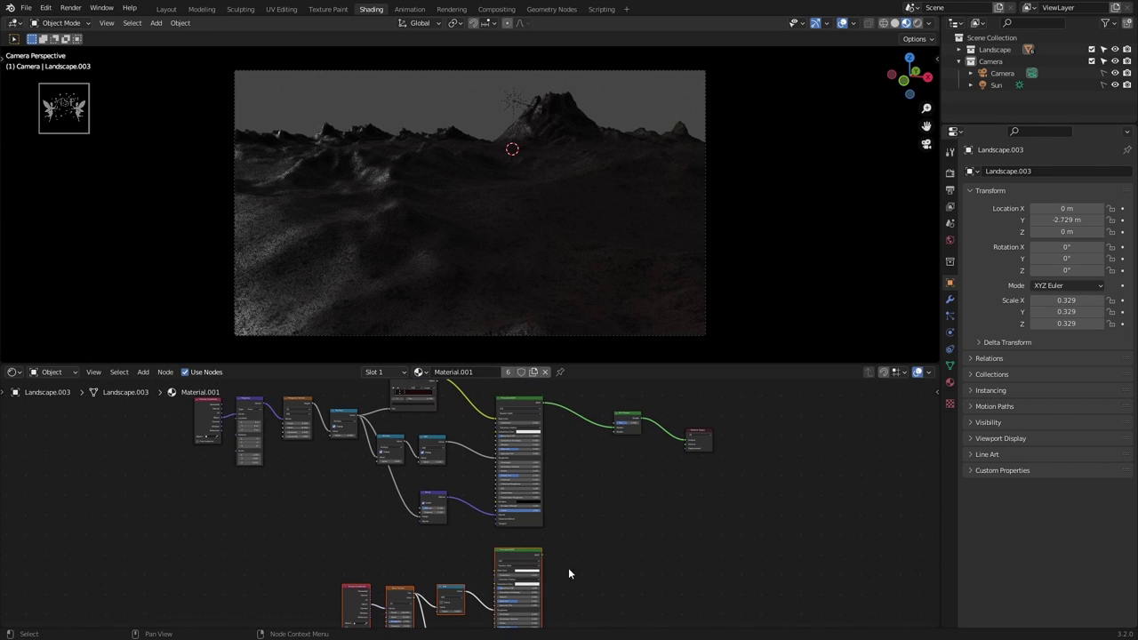
pyautogui.keyDown('alt'); pyautogui.moveTo(618, 447); pyautogui.dragTo(620, 443, button='right'); pyautogui.keyUp('alt')
pyautogui.press('Home')
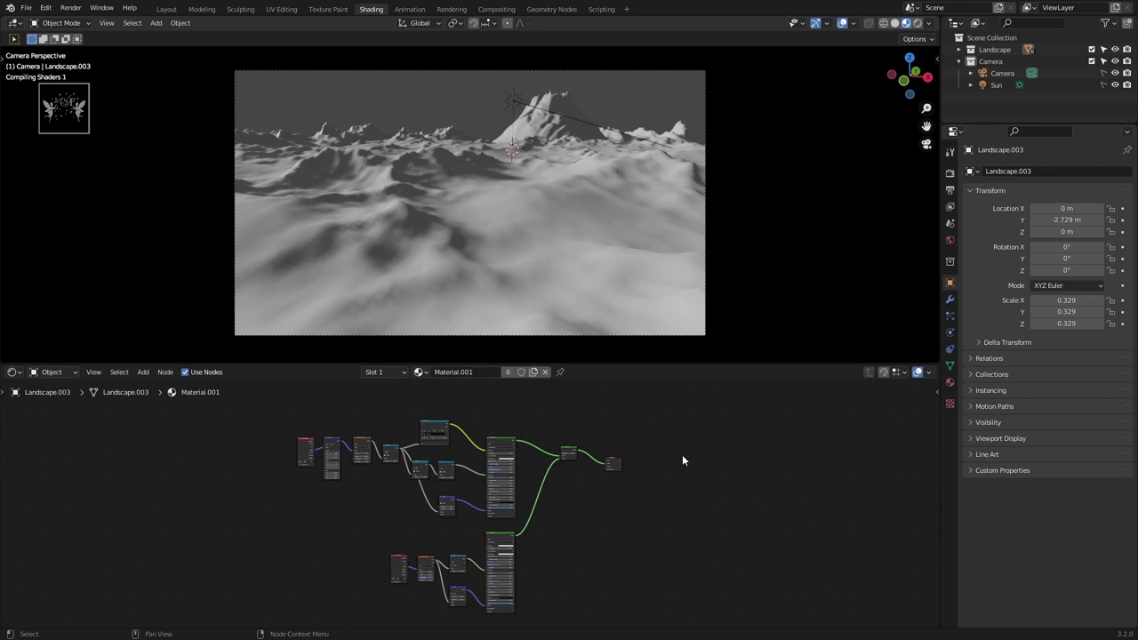
# - Set the second shader's Clearcoat to 1.000 and Clearcoat Roughness to 0.744
pyautogui.scroll(4, 451, 392)
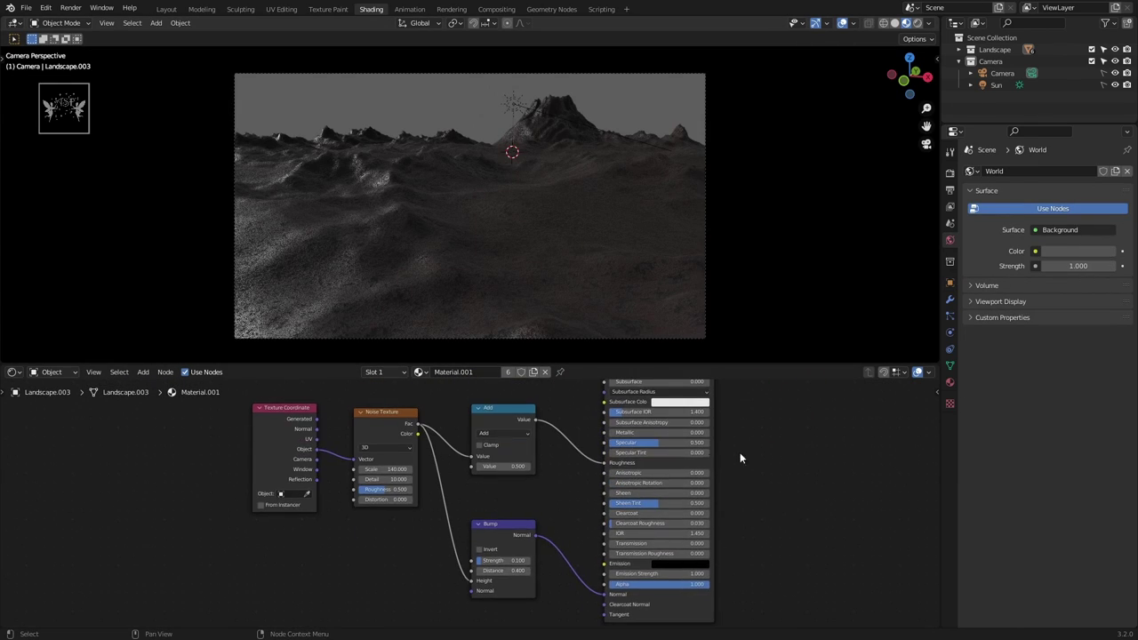
pyautogui.moveTo(590, 500); pyautogui.dragTo(536, 532, button='middle')
pyautogui.scroll(2, 535, 532)
pyautogui.moveTo(637, 523)
pyautogui.mouseDown()
pyautogui.moveTo(712, 523)
pyautogui.moveTo(730, 545)
pyautogui.mouseUp()
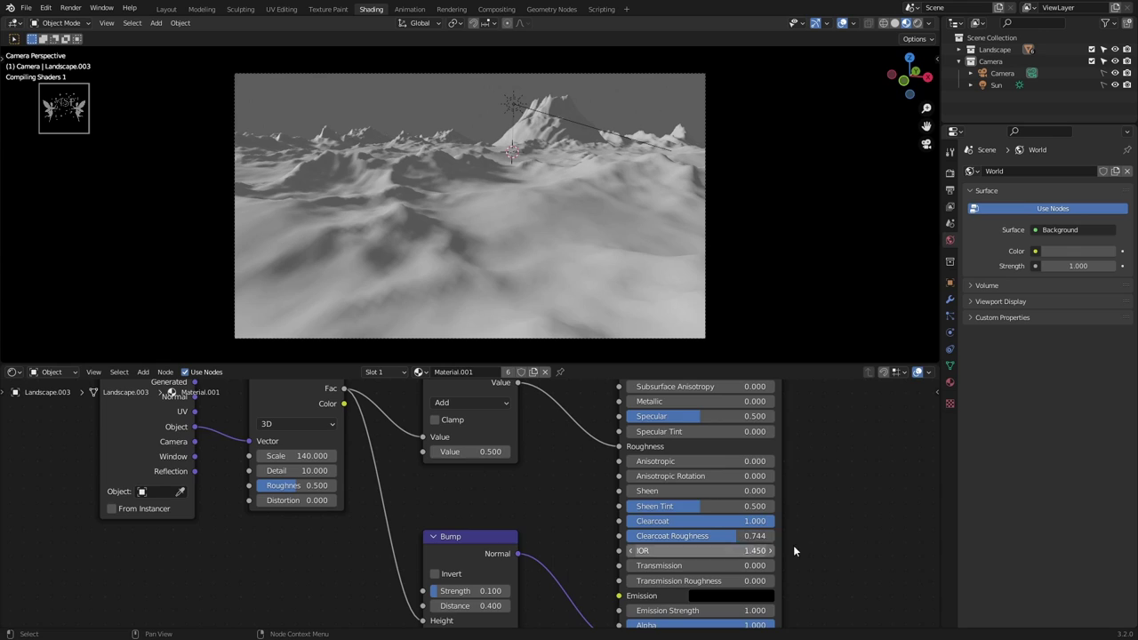
pyautogui.scroll(-4, 725, 534)
pyautogui.scroll(2, 699, 450)
pyautogui.moveTo(699, 450); pyautogui.dragTo(546, 449, button='middle')
# - Adjust the Mix Shader blend factor and save the file as Scene4.blend
pyautogui.scroll(2, 546, 449)
pyautogui.scroll(-3, 570, 491)
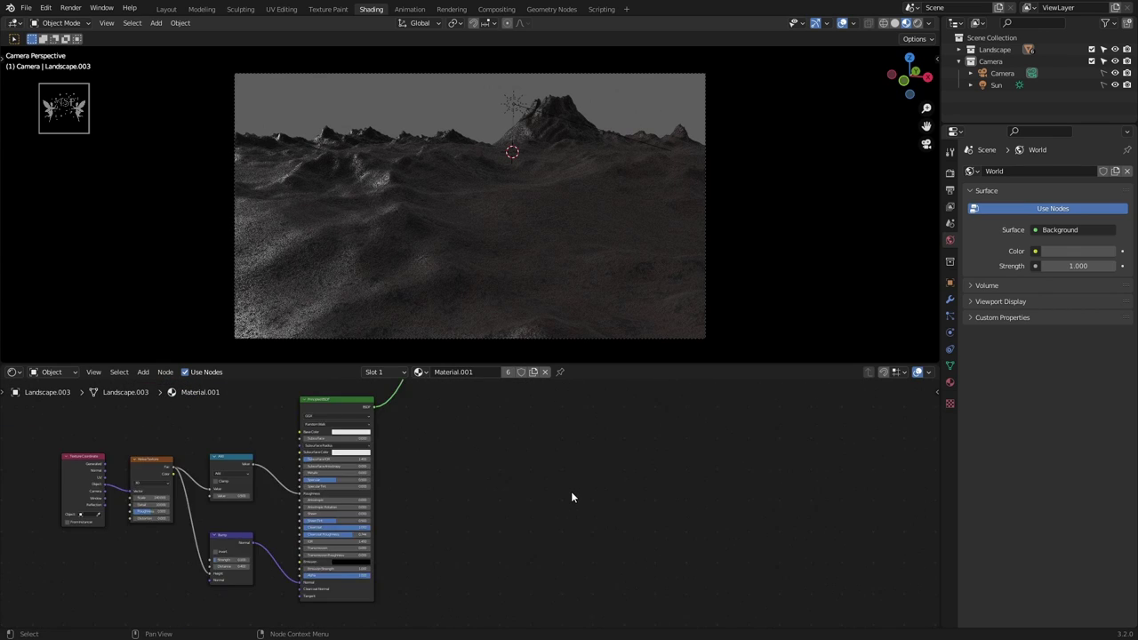
pyautogui.moveTo(571, 491); pyautogui.dragTo(658, 478, button='middle')
pyautogui.moveTo(637, 418); pyautogui.dragTo(578, 557, button='middle')
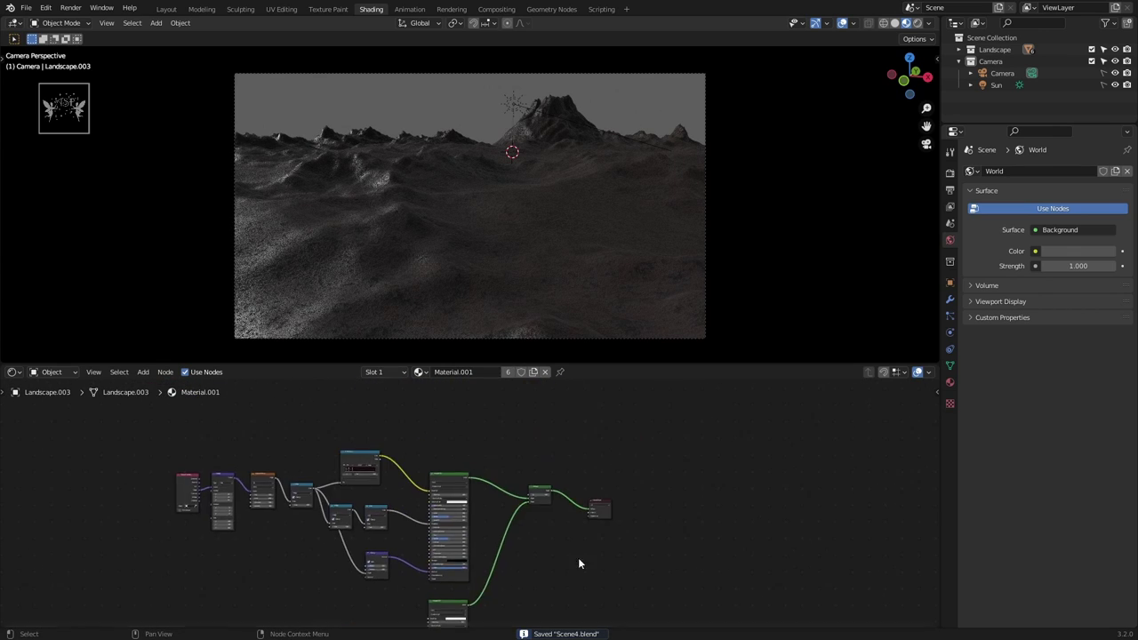
pyautogui.scroll(3, 578, 558)
pyautogui.moveTo(665, 478)
pyautogui.mouseDown()
pyautogui.moveTo(676, 478)
pyautogui.moveTo(636, 479)
pyautogui.mouseUp()
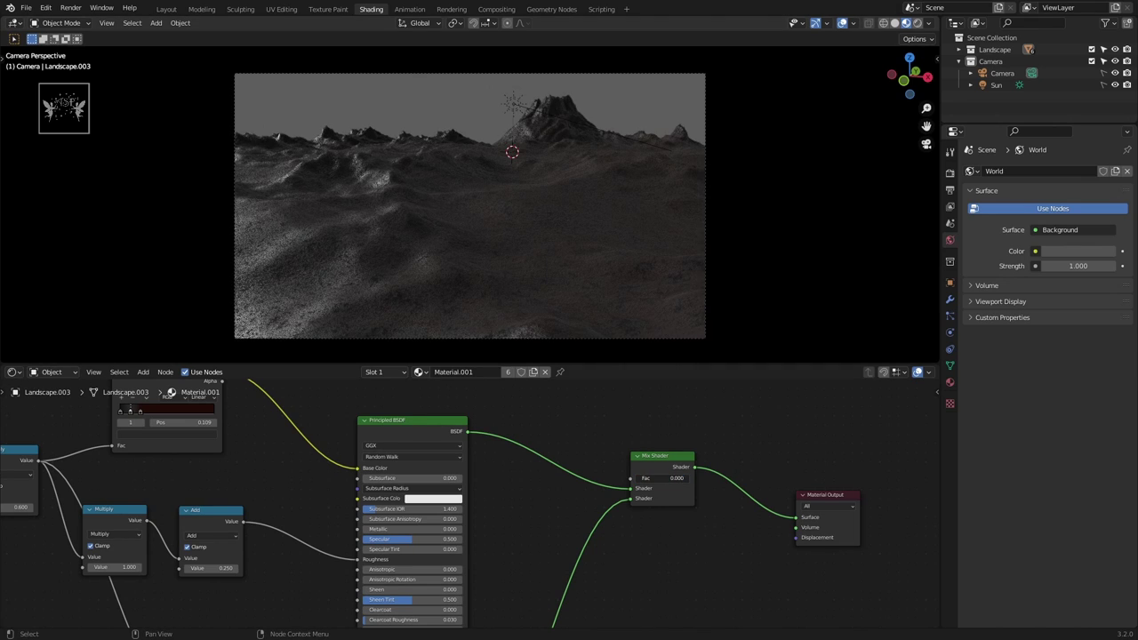
pyautogui.scroll(-5, 596, 451)
pyautogui.moveTo(630, 562); pyautogui.dragTo(650, 493, button='middle')
pyautogui.hotkey('ctrl', 's')
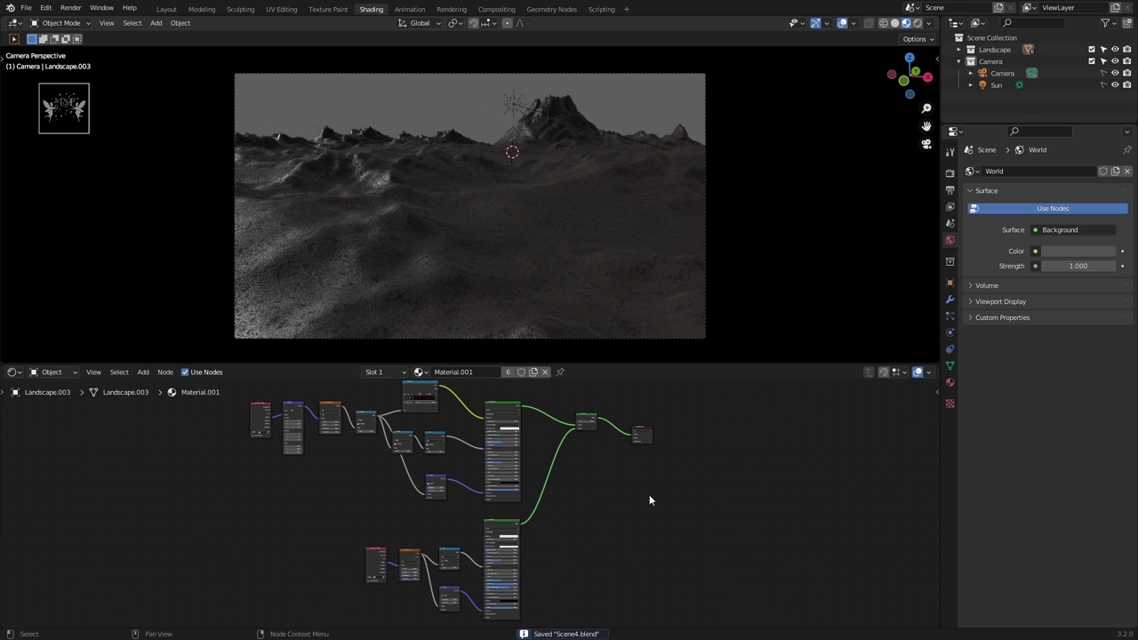
pyautogui.click(590, 114)
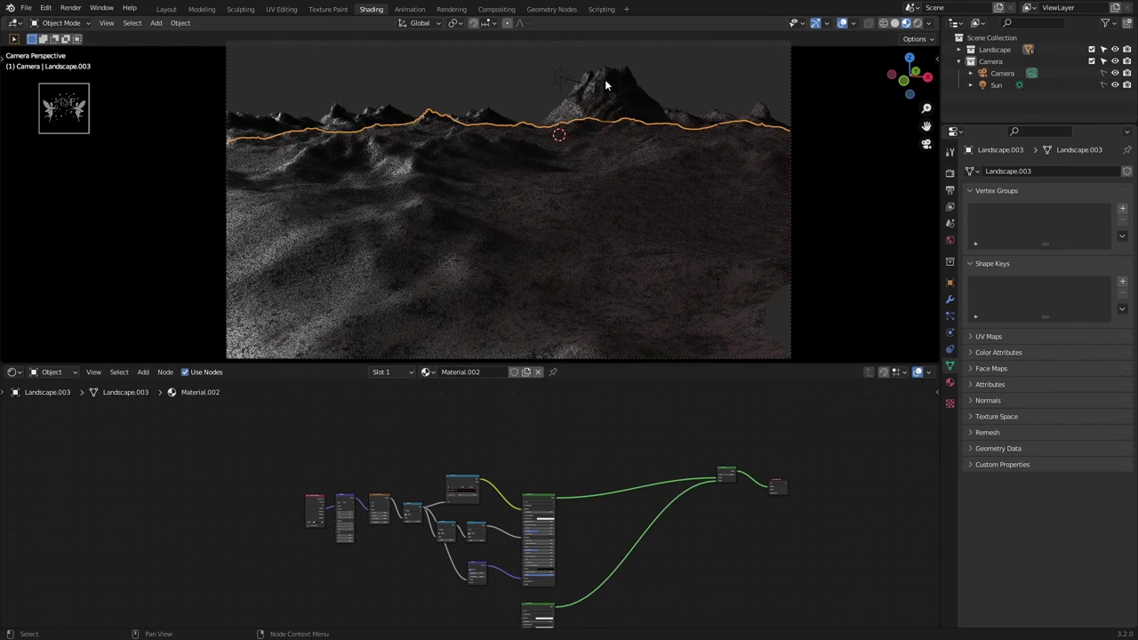
# - Add a ColorRamp node to the Landscape's material node tree
pyautogui.scroll(3, 445, 508)
pyautogui.scroll(2, 458, 457)
pyautogui.hotkey('shift', 'a')
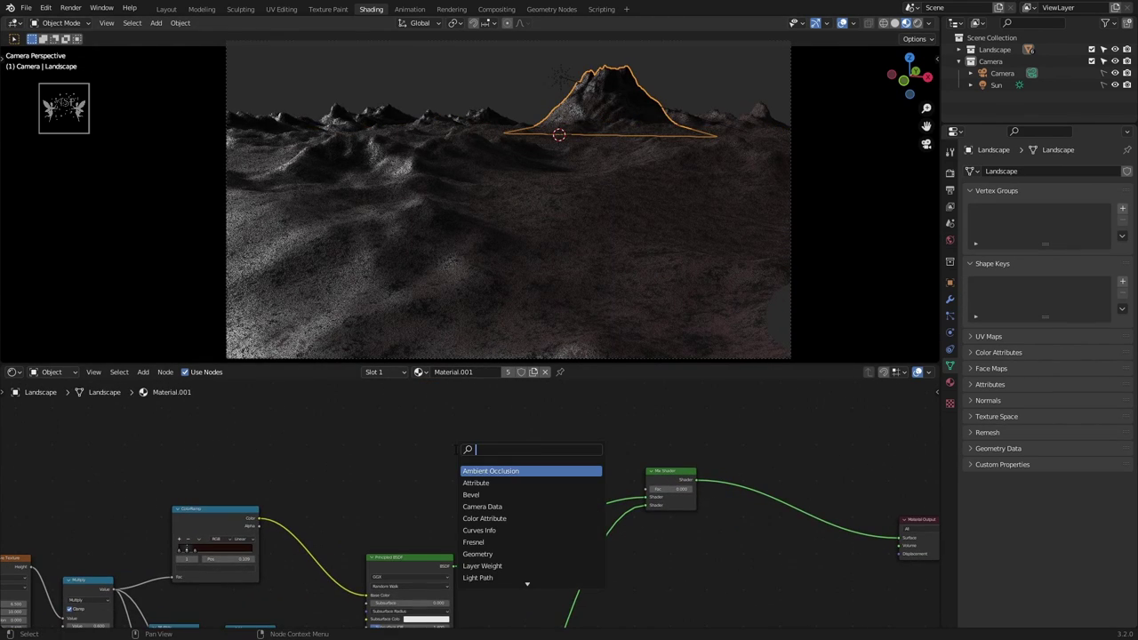
pyautogui.write('co')
pyautogui.press('Return')
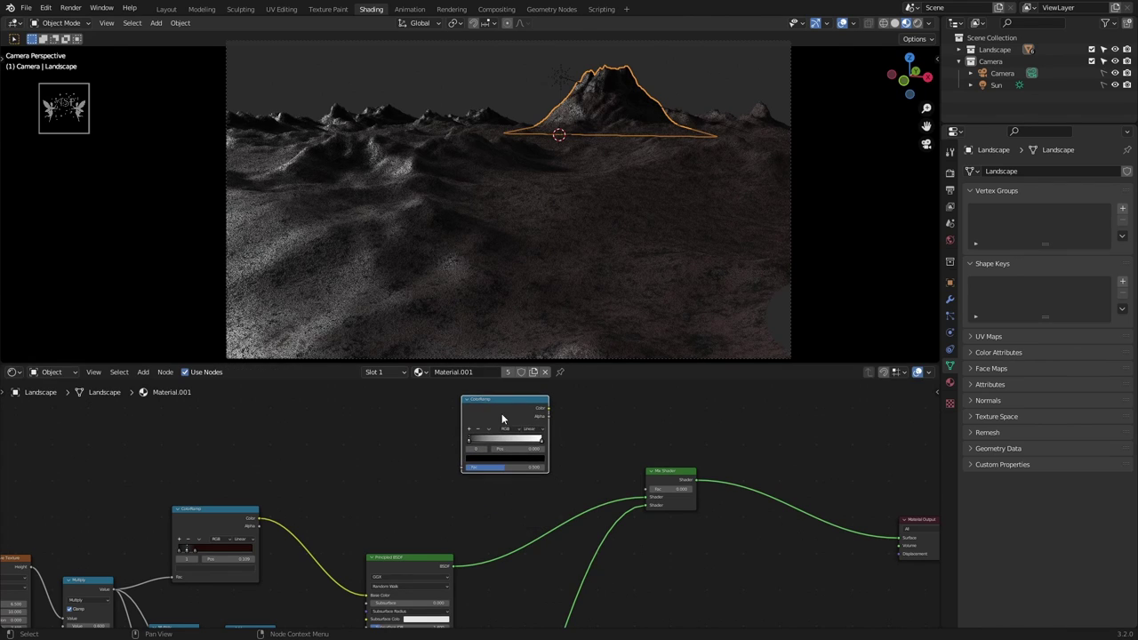
pyautogui.click(510, 402)
# - Add an RGB to BW node fed by the ColorRamp and driving the Mix Shader factor
pyautogui.hotkey('shift', 'a')
pyautogui.write('bw')
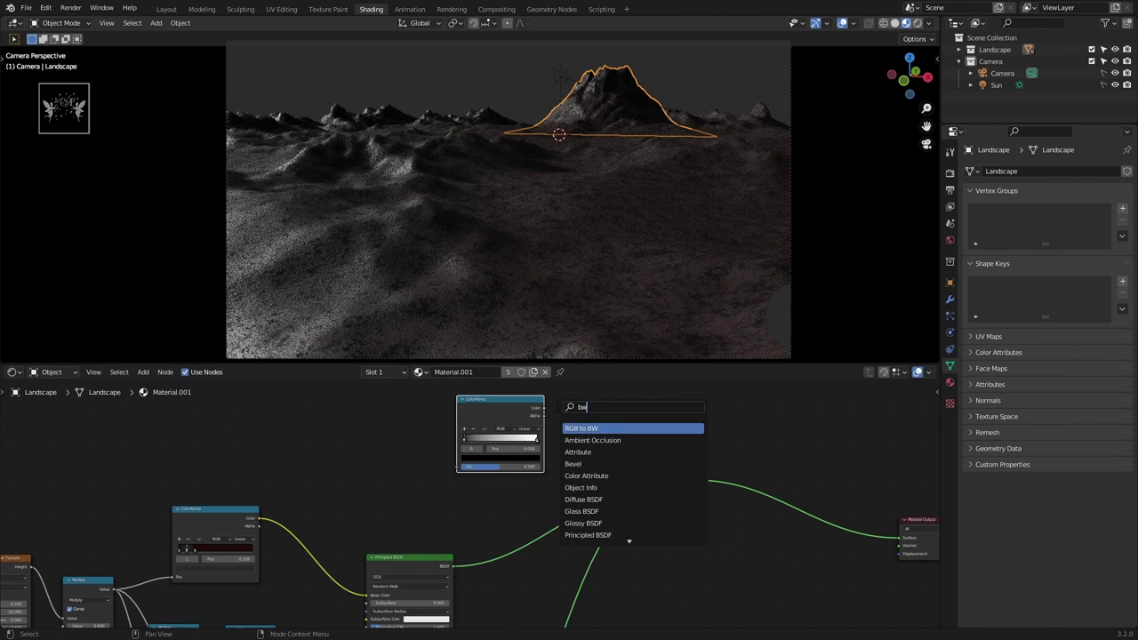
pyautogui.press('Return')
pyautogui.click(578, 406)
pyautogui.moveTo(543, 408); pyautogui.dragTo(560, 432)
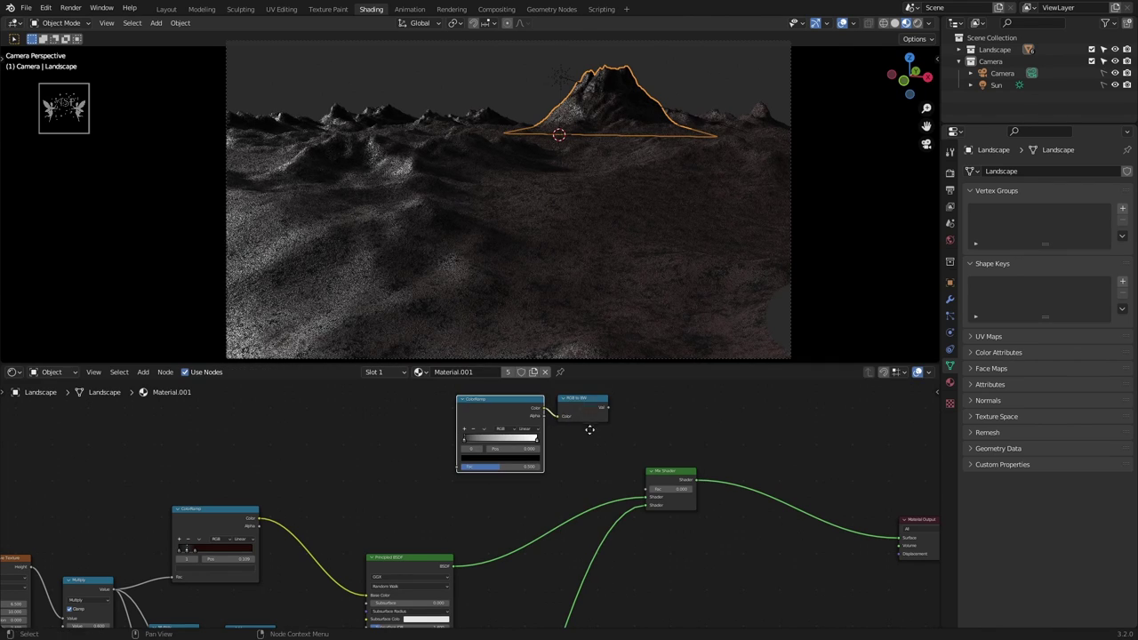
pyautogui.moveTo(641, 487); pyautogui.dragTo(647, 489)
# - Add a Separate XYZ node to the material
pyautogui.hotkey('shift', 'a')
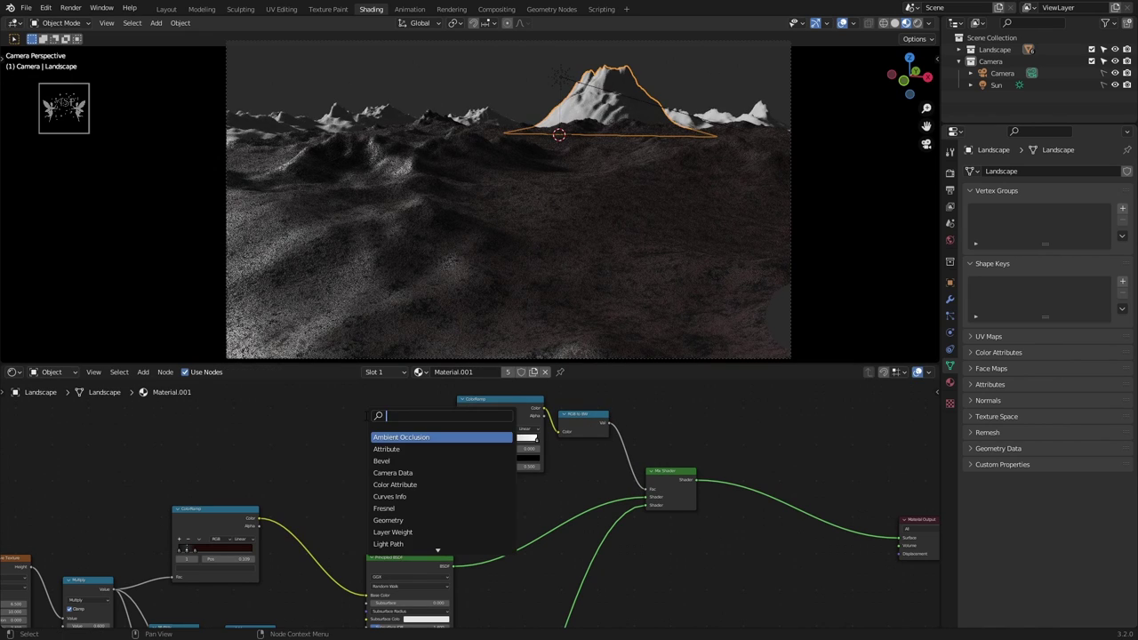
pyautogui.write('sep')
pyautogui.press('Return')
pyautogui.click(391, 414)
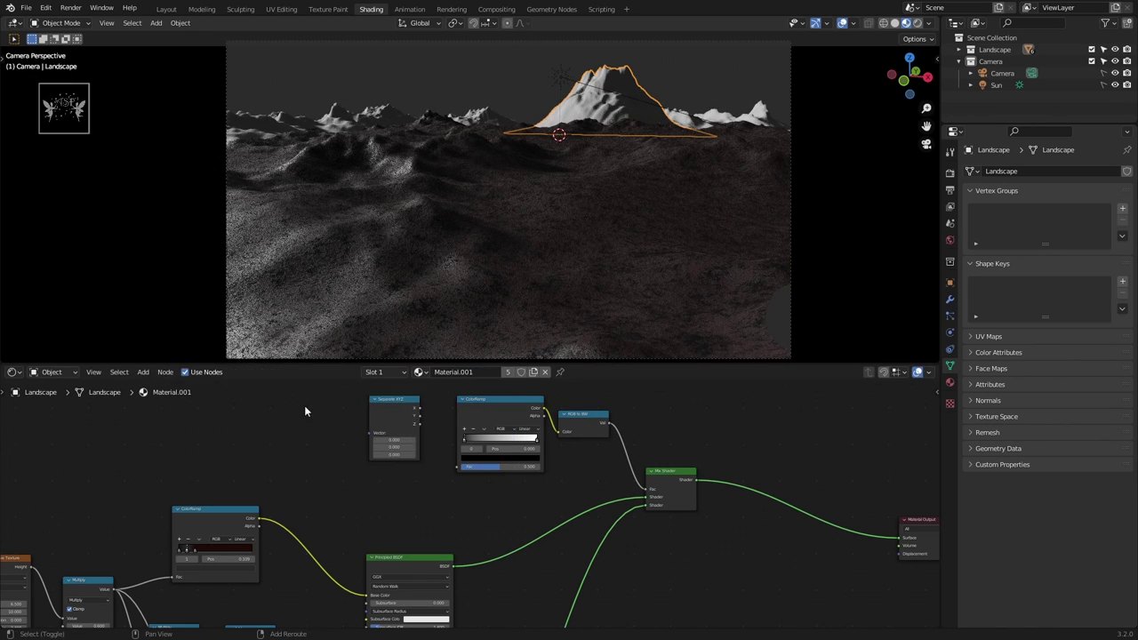
pyautogui.hotkey('shift', 'a')
pyautogui.press('Escape')
pyautogui.scroll(-1, 261, 465)
pyautogui.scroll(-2, 261, 465)
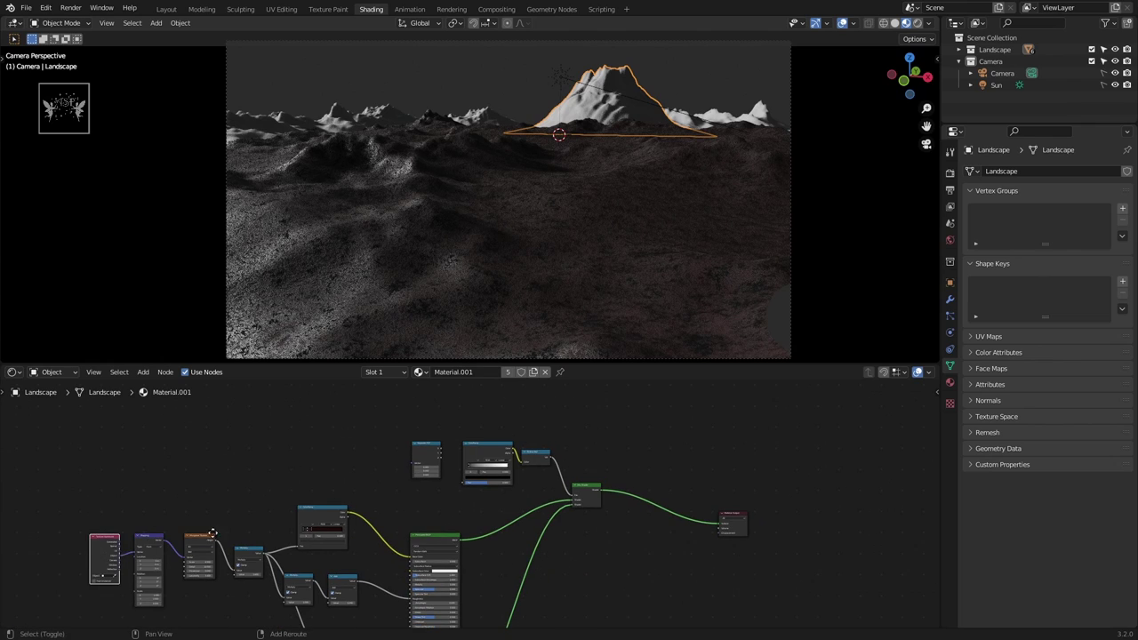
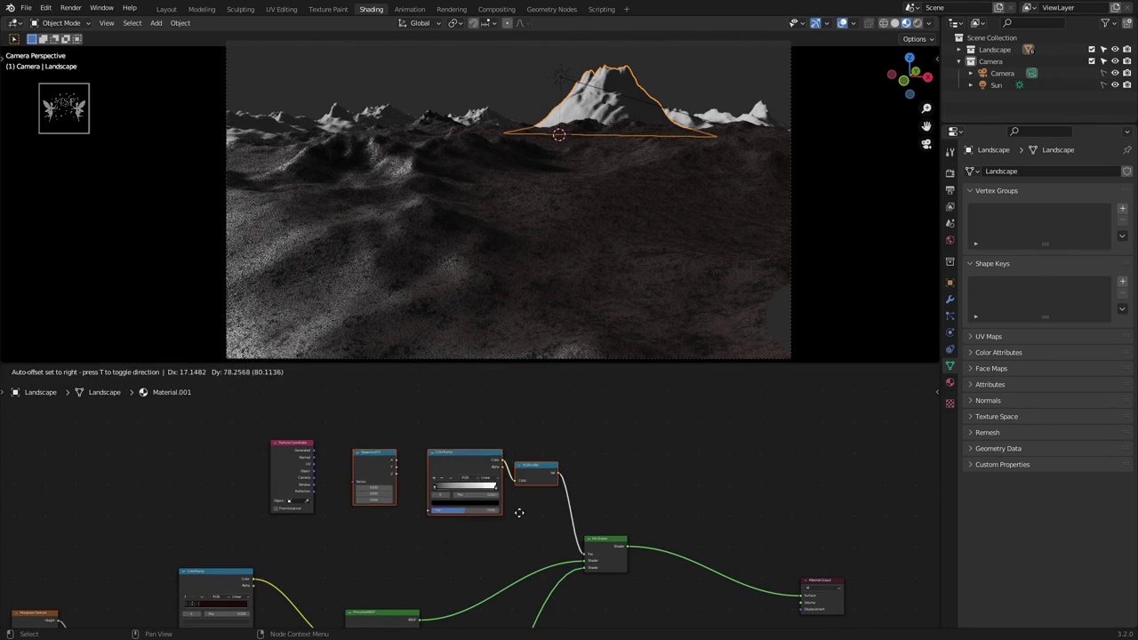
# - Insert a Bevel node after Texture Coordinate and feed Separate XYZ Z into the ColorRamp Fac
pyautogui.scroll(2, 518, 512)
pyautogui.press('Escape')
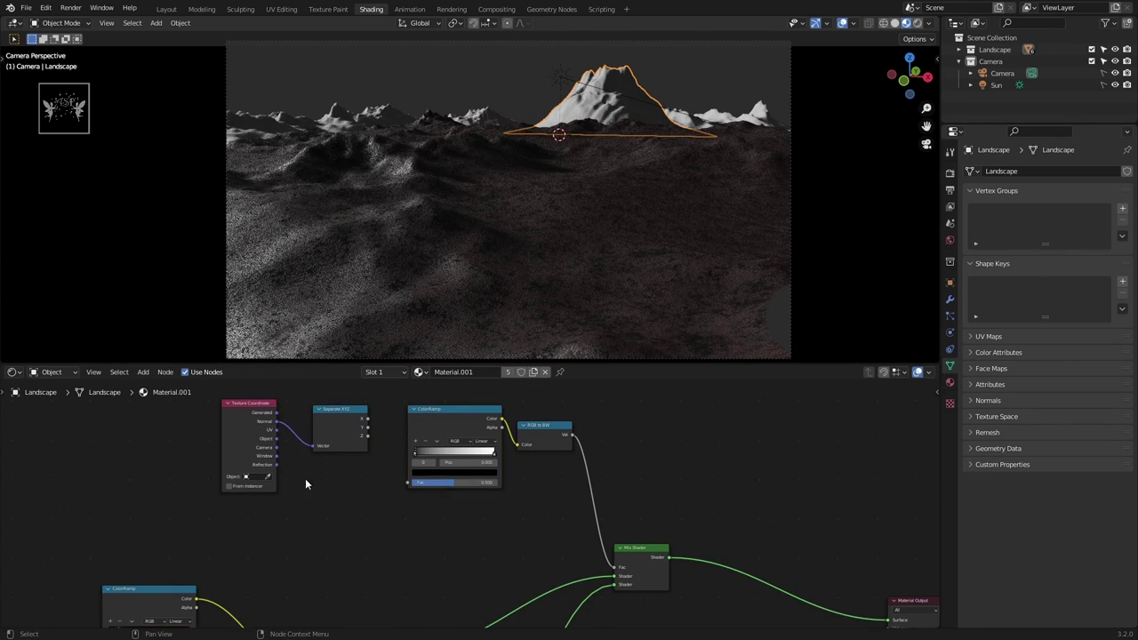
pyautogui.moveTo(316, 447); pyautogui.dragTo(318, 457)
pyautogui.write('be')
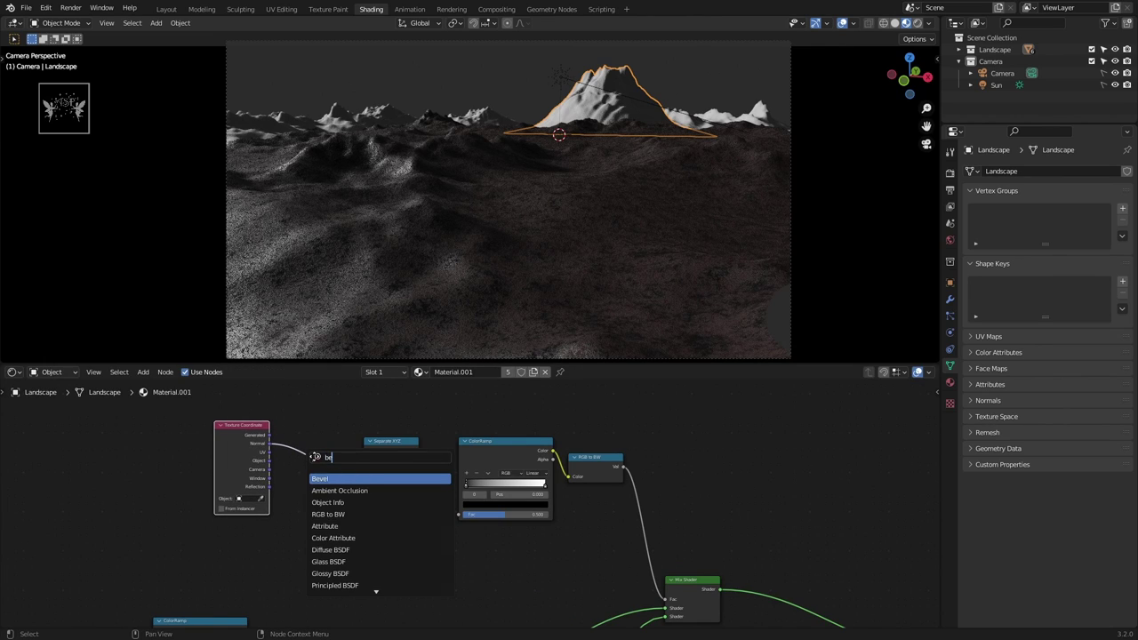
pyautogui.press('Return')
pyautogui.click(404, 536)
pyautogui.scroll(2, 365, 458)
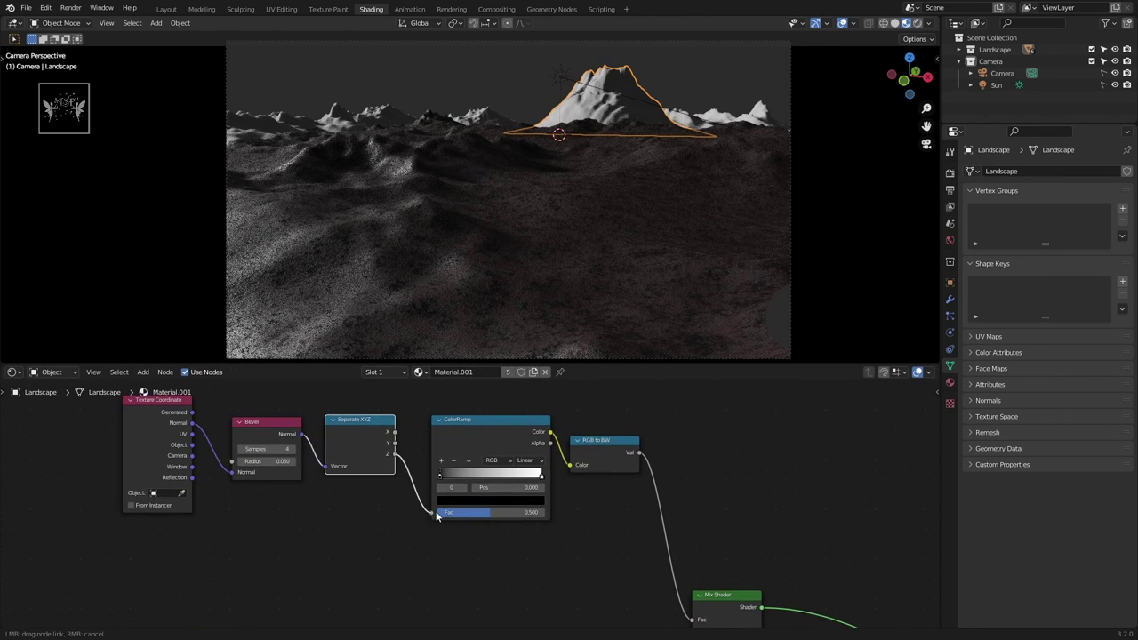
pyautogui.moveTo(437, 516); pyautogui.dragTo(437, 516)
# - Make the ColorRamp run black-to-white from 0.718 to 1.0, then save Scene8.blend
pyautogui.scroll(1, 350, 486)
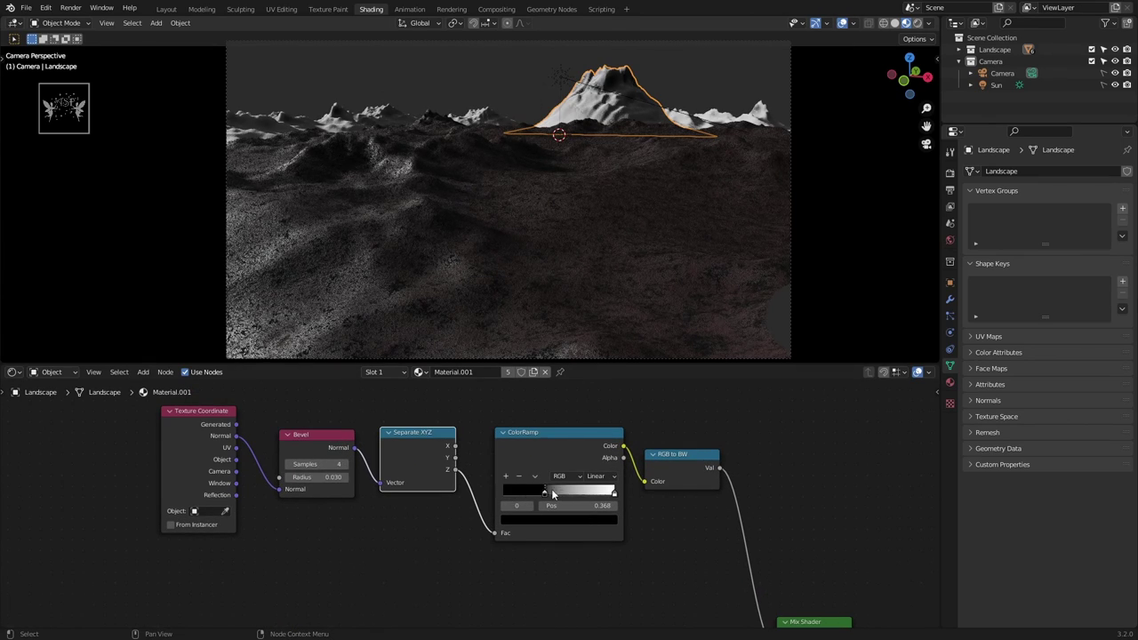
pyautogui.moveTo(614, 492)
pyautogui.mouseDown()
pyautogui.moveTo(574, 491)
pyautogui.moveTo(614, 492)
pyautogui.mouseUp()
pyautogui.moveTo(505, 491); pyautogui.dragTo(509, 492)
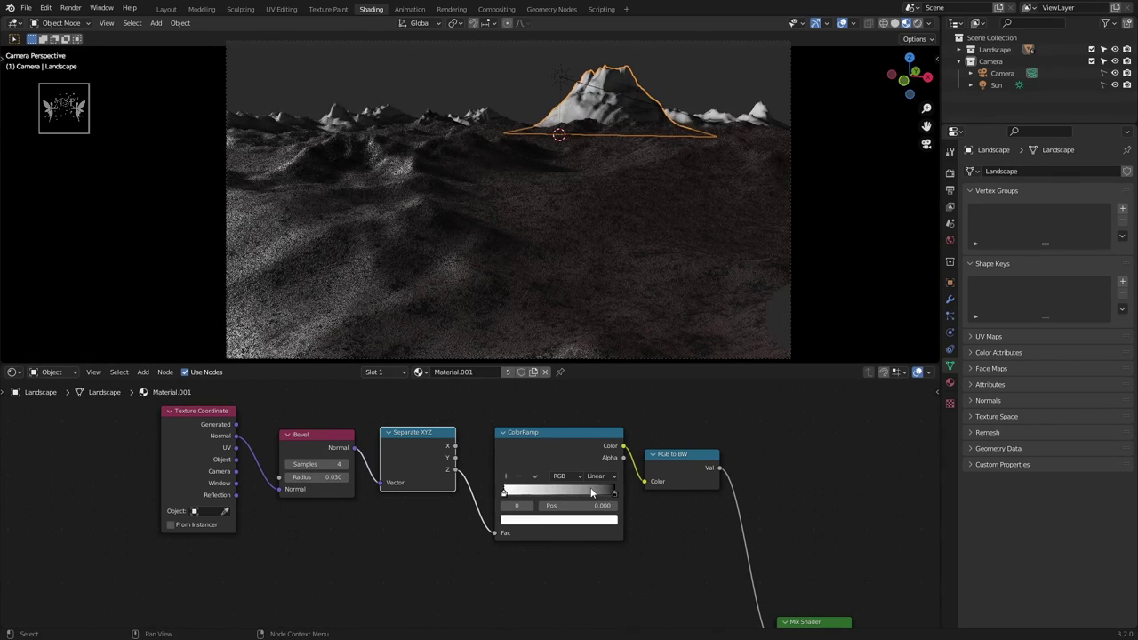
pyautogui.moveTo(591, 490)
pyautogui.mouseDown()
pyautogui.moveTo(555, 490)
pyautogui.moveTo(597, 495)
pyautogui.mouseUp()
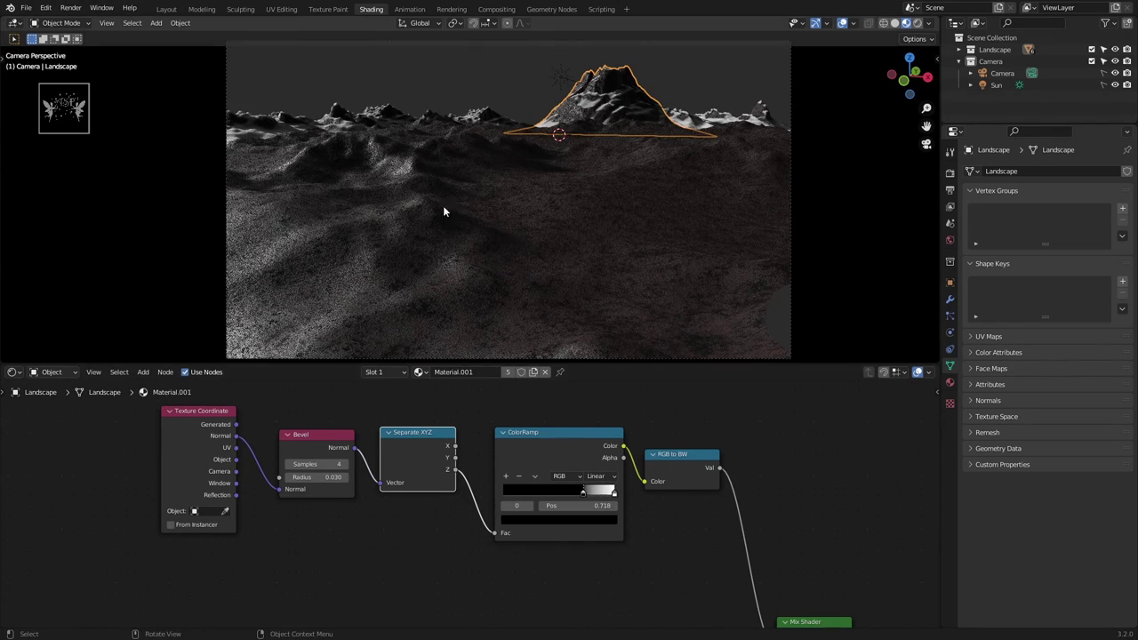
pyautogui.hotkey('ctrl', 's')
pyautogui.scroll(-2, 406, 528)
pyautogui.scroll(-2, 475, 533)
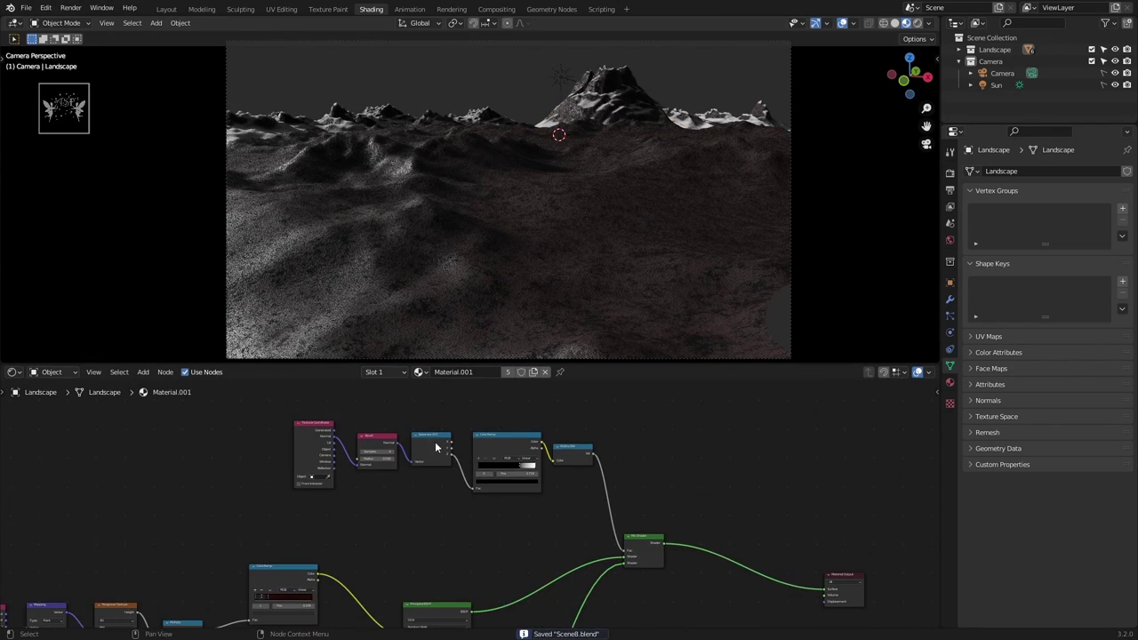
# - Duplicate the Separate XYZ, ColorRamp and RGB to BW nodes and place the copies below
pyautogui.moveTo(435, 441)
pyautogui.mouseDown()
pyautogui.moveTo(572, 501)
pyautogui.moveTo(515, 467)
pyautogui.moveTo(507, 473)
pyautogui.mouseUp()
pyautogui.hotkey('shift', 'd')
pyautogui.click(571, 569)
pyautogui.scroll(2, 542, 464)
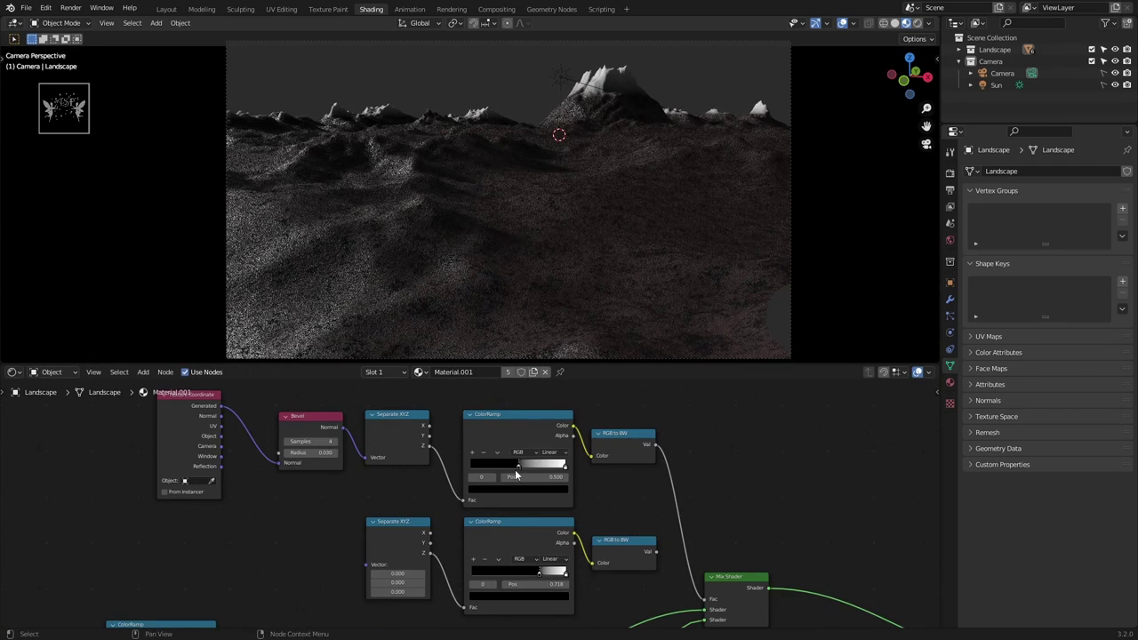
pyautogui.scroll(2, 346, 476)
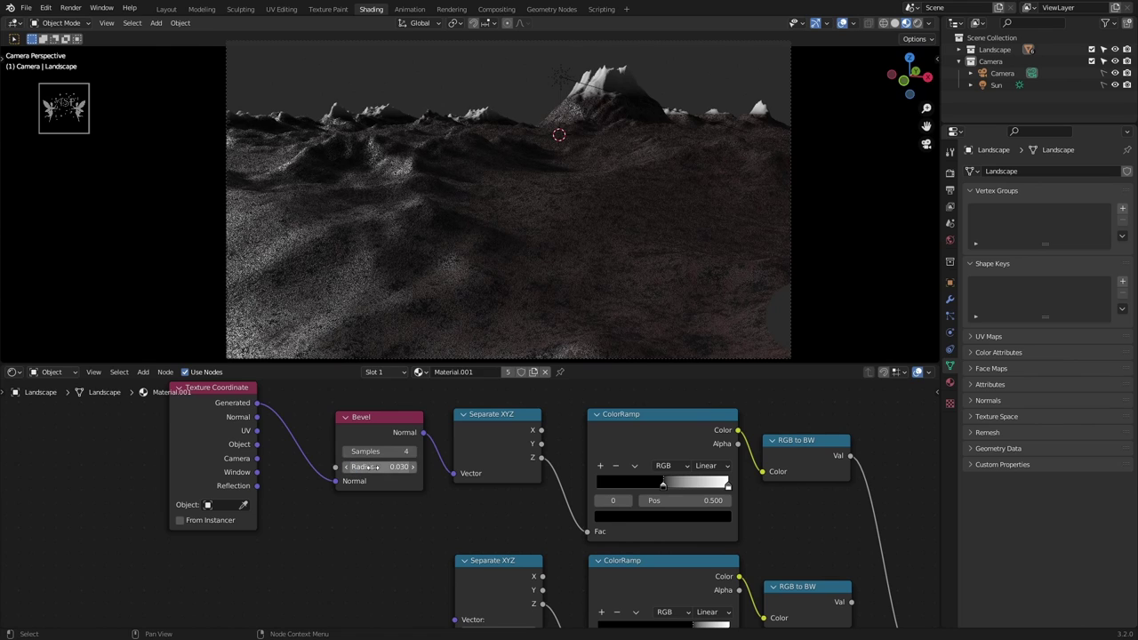
# - Slide the upper ColorRamp's stop to 0.609
pyautogui.click(717, 483)
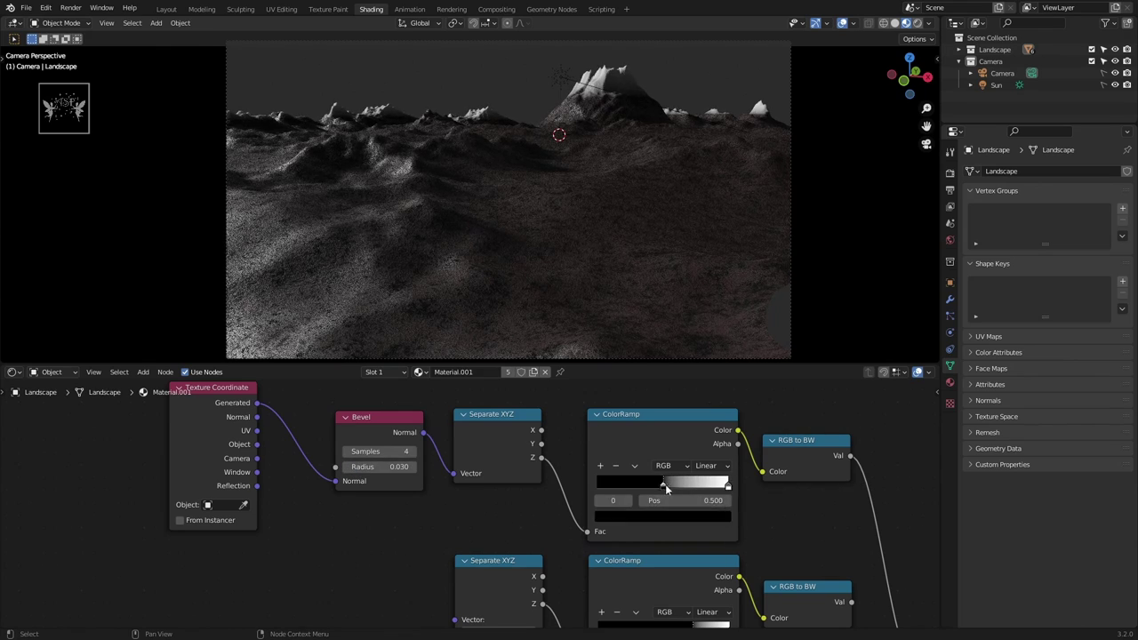
pyautogui.moveTo(666, 488); pyautogui.dragTo(675, 486)
pyautogui.scroll(-3, 413, 514)
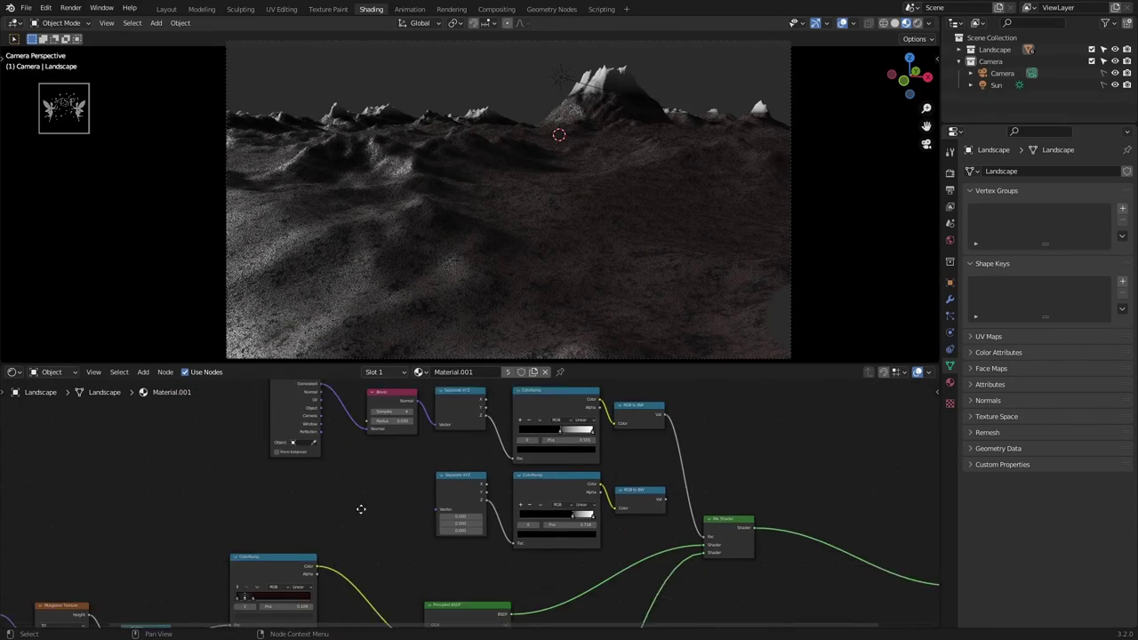
# - Connect Texture Coordinate to the copied Separate XYZ and move its ramp stop to 0.791
pyautogui.moveTo(425, 494); pyautogui.dragTo(434, 494)
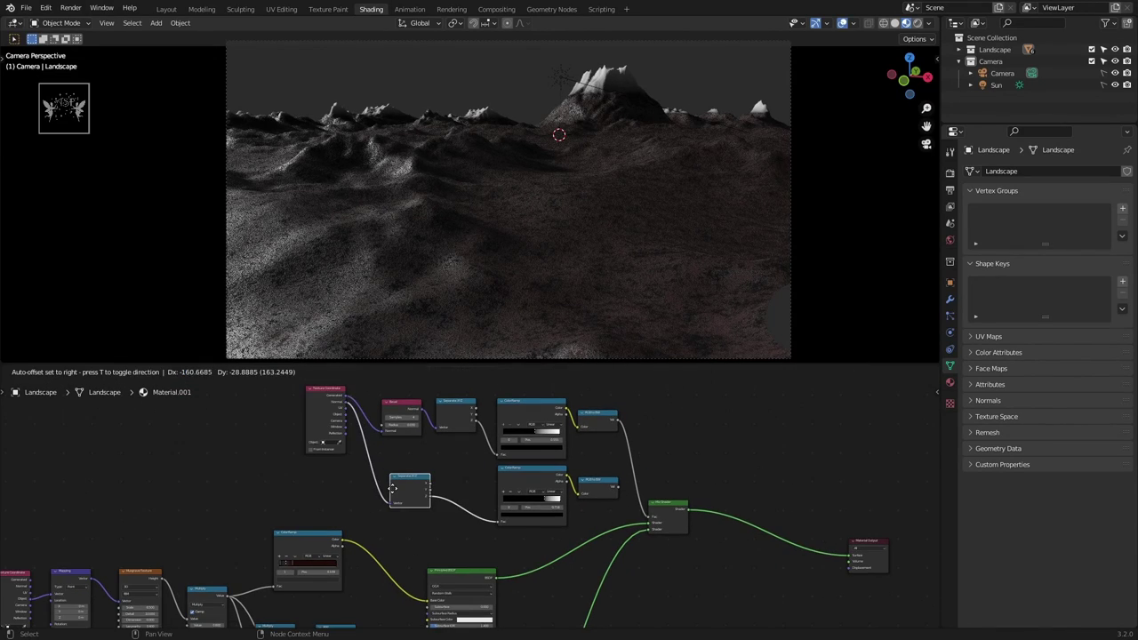
pyautogui.scroll(4, 646, 506)
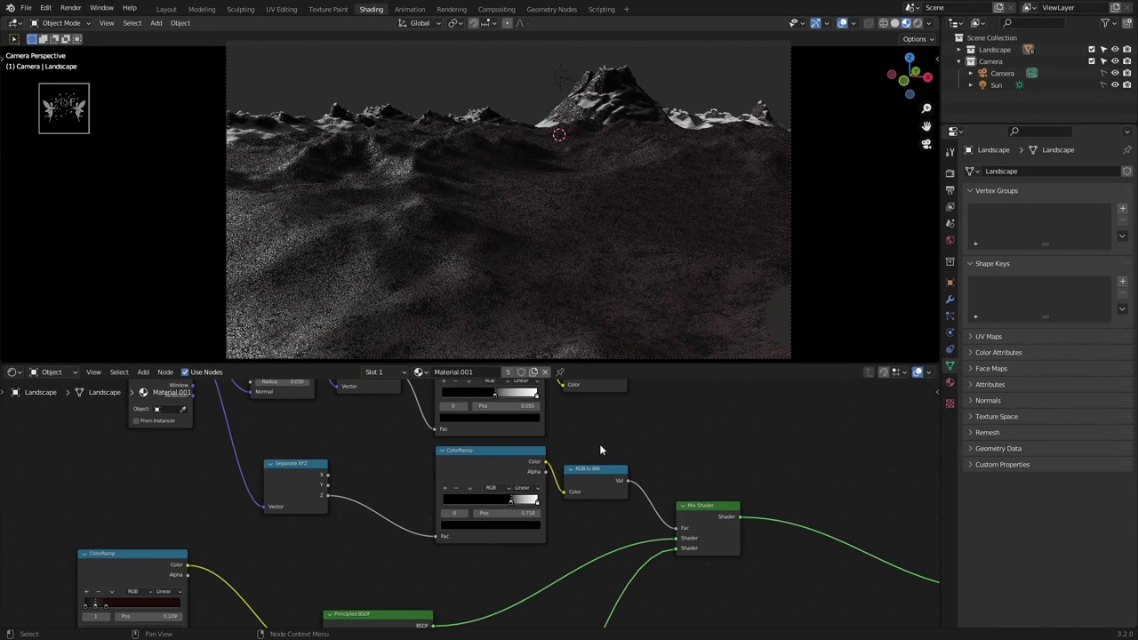
pyautogui.scroll(1, 480, 499)
pyautogui.moveTo(520, 500); pyautogui.dragTo(528, 501)
pyautogui.scroll(-3, 365, 509)
pyautogui.scroll(1, 444, 516)
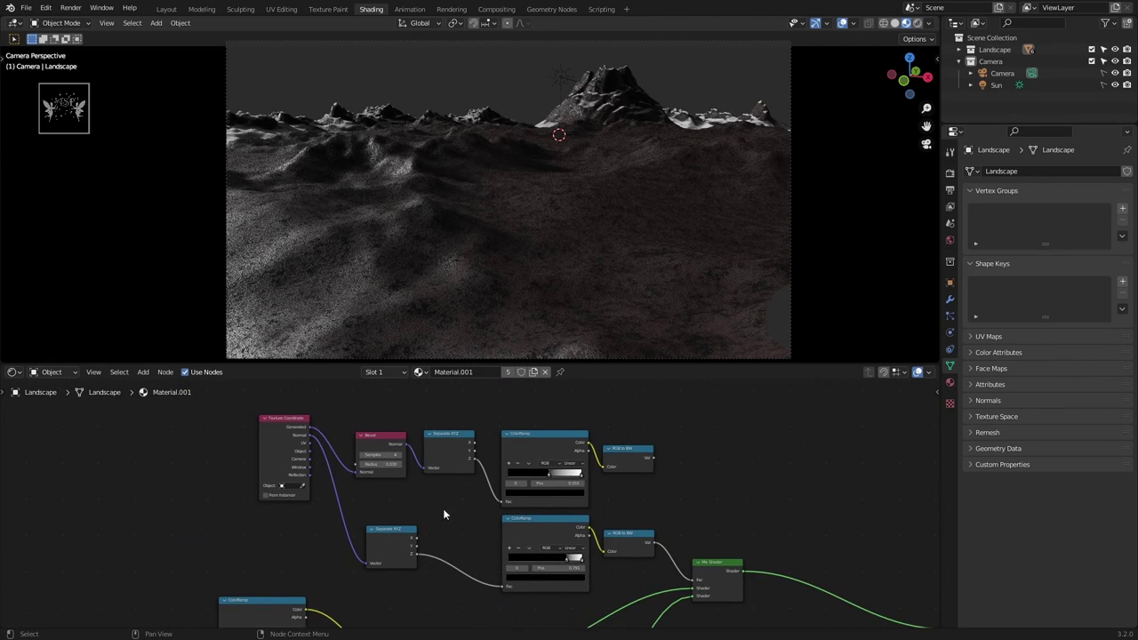
pyautogui.scroll(1, 545, 523)
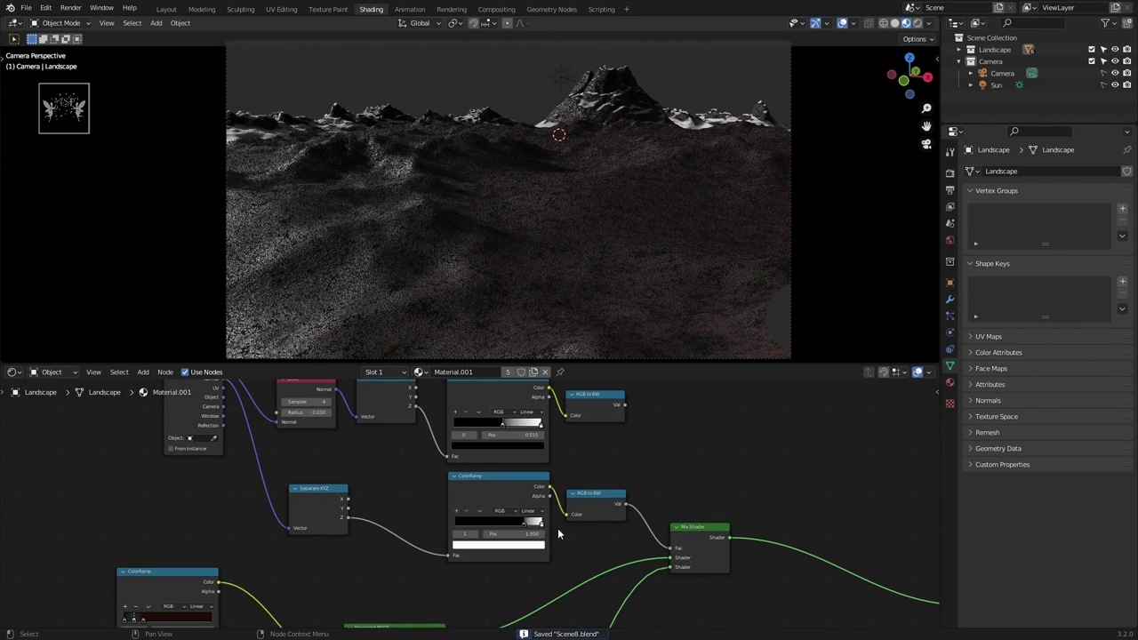
# - Save the file and add a Math node
pyautogui.scroll(-1, 560, 530)
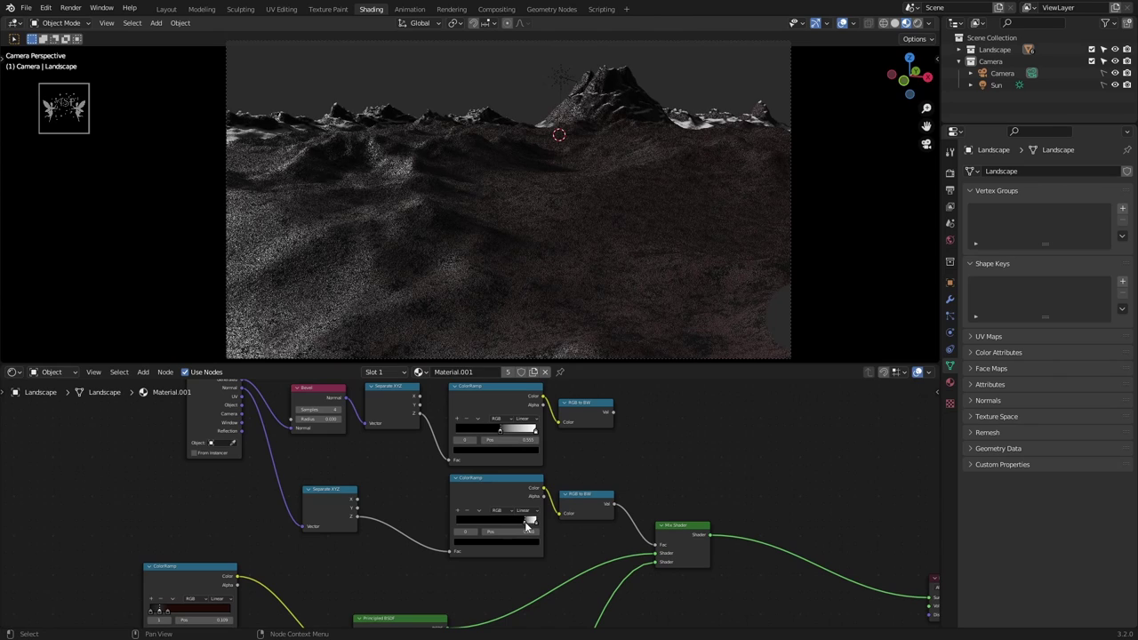
pyautogui.scroll(-1, 517, 519)
pyautogui.scroll(-1, 654, 489)
pyautogui.hotkey('ctrl', 's')
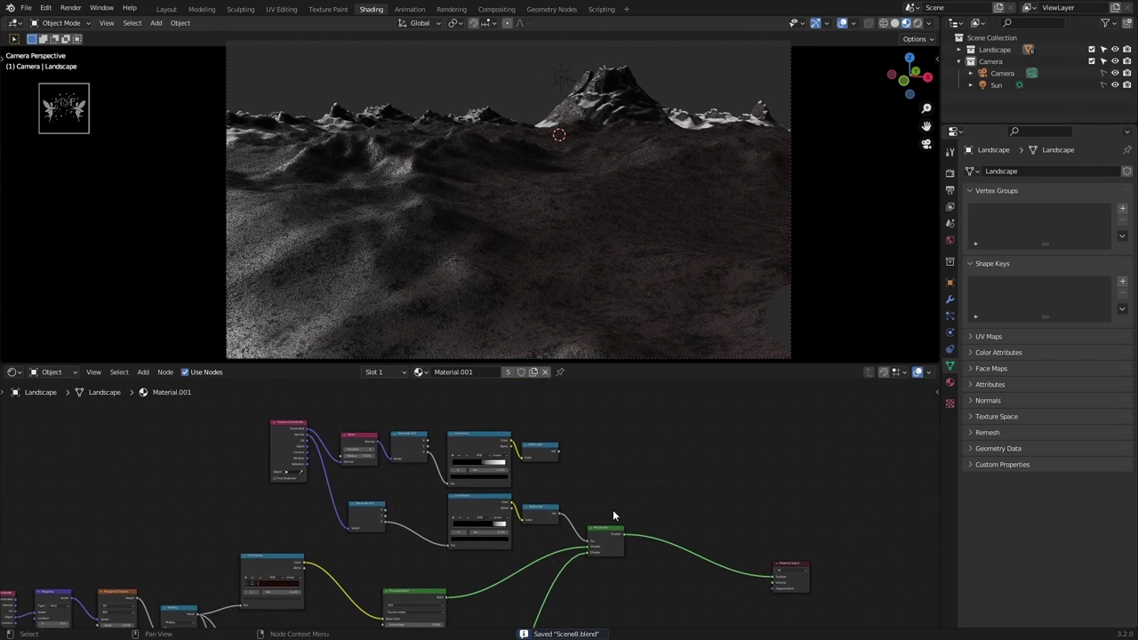
pyautogui.hotkey('shift', 'a')
pyautogui.press('Return')
# - Place the Math node beside the RGB to BW nodes and link both their values into it
pyautogui.click(603, 532)
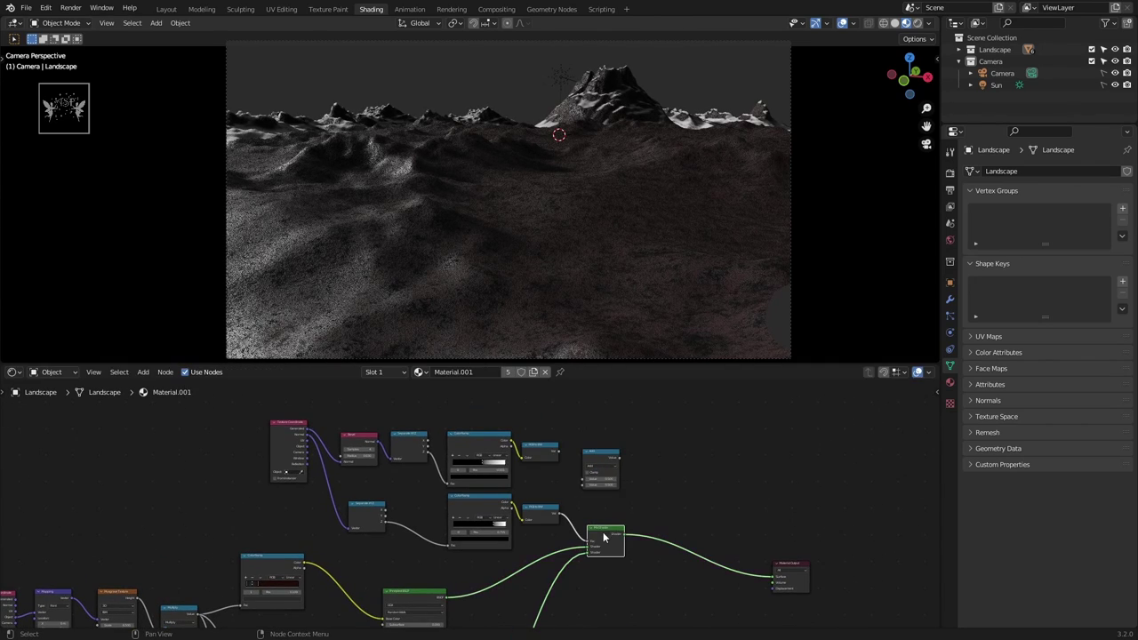
pyautogui.moveTo(603, 532); pyautogui.dragTo(613, 480)
pyautogui.scroll(1, 647, 472)
pyautogui.scroll(2, 646, 472)
pyautogui.moveTo(636, 407)
pyautogui.mouseDown()
pyautogui.moveTo(681, 457)
pyautogui.moveTo(637, 518)
pyautogui.mouseUp()
# - Set the Math node to Maximum and plug it into the Mix Shader Fac
pyautogui.moveTo(847, 590); pyautogui.dragTo(733, 450)
pyautogui.click(714, 433)
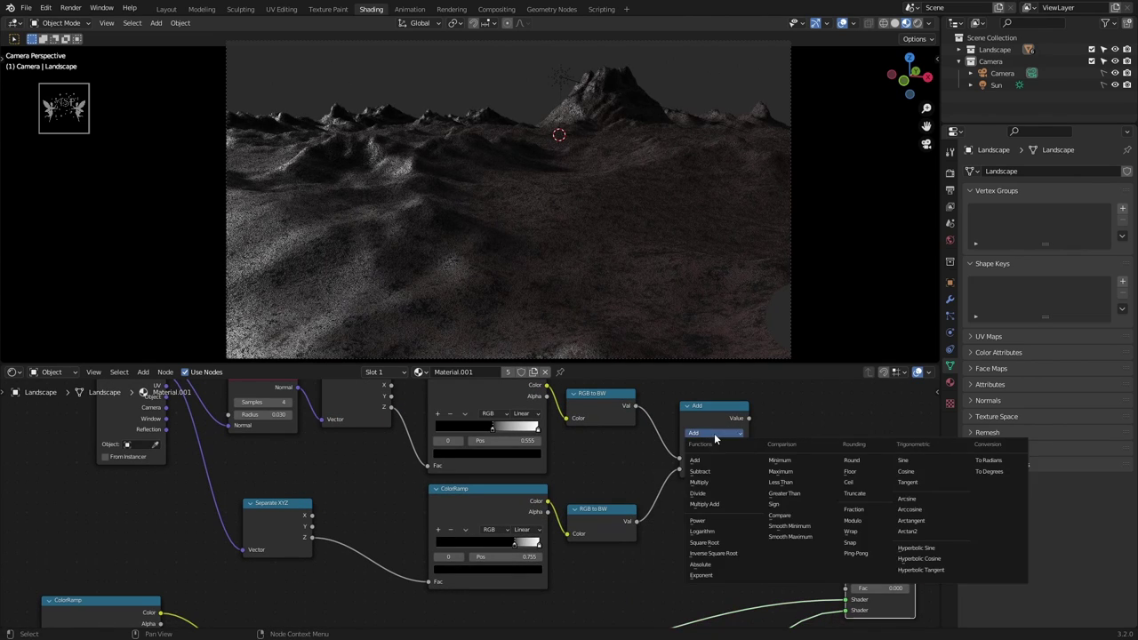
pyautogui.click(781, 471)
pyautogui.scroll(-1, 813, 470)
pyautogui.moveTo(655, 412); pyautogui.dragTo(731, 547)
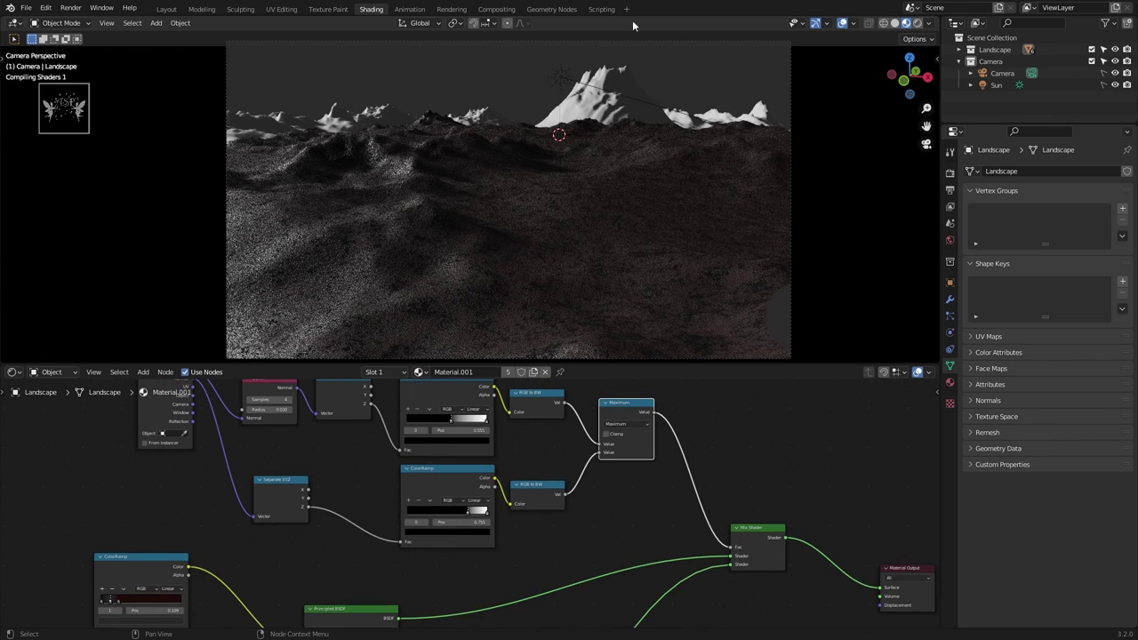
# - Set the lower ColorRamp's interpolation to Ease
pyautogui.scroll(-1, 659, 500)
pyautogui.scroll(1, 626, 169)
pyautogui.scroll(-2, 625, 172)
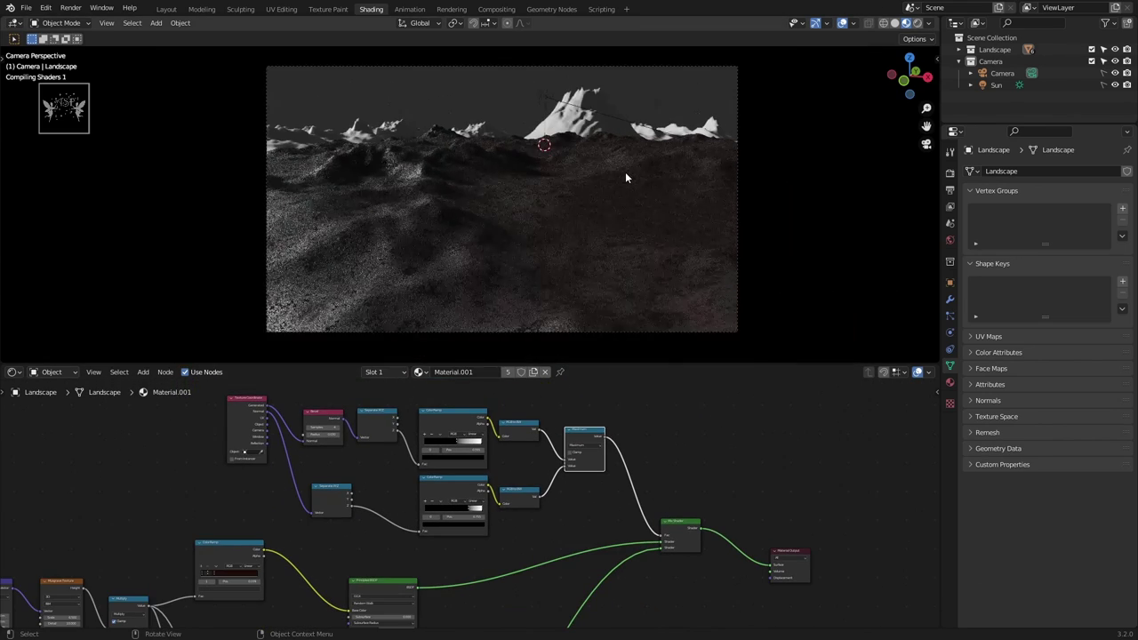
pyautogui.scroll(1, 626, 172)
pyautogui.scroll(-1, 454, 525)
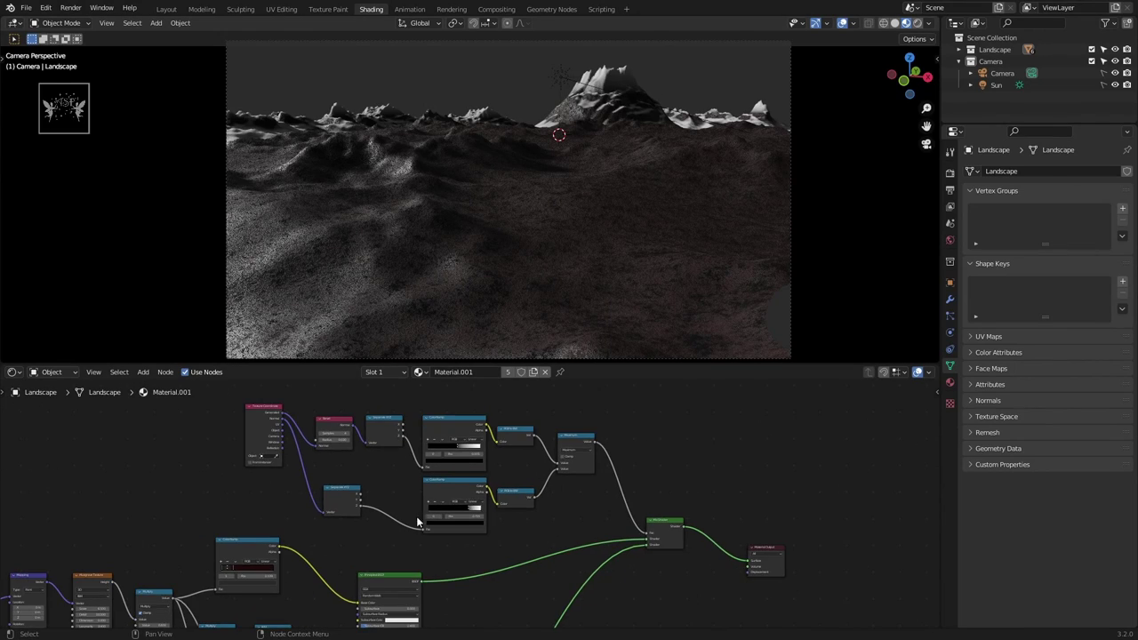
pyautogui.scroll(2, 418, 523)
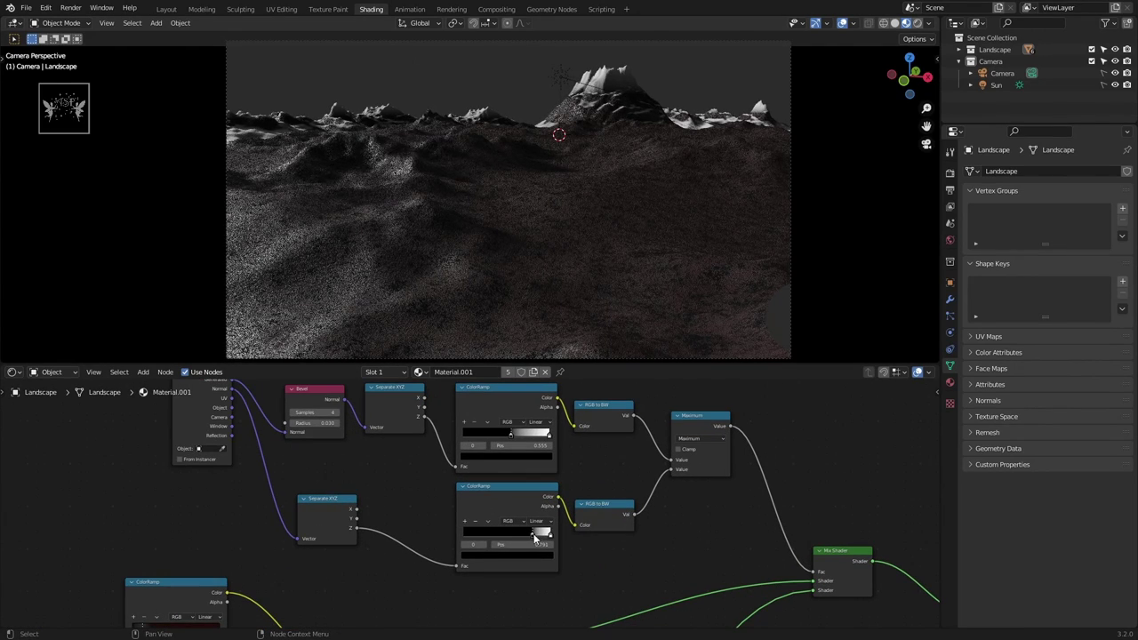
pyautogui.click(539, 535)
pyautogui.click(535, 522)
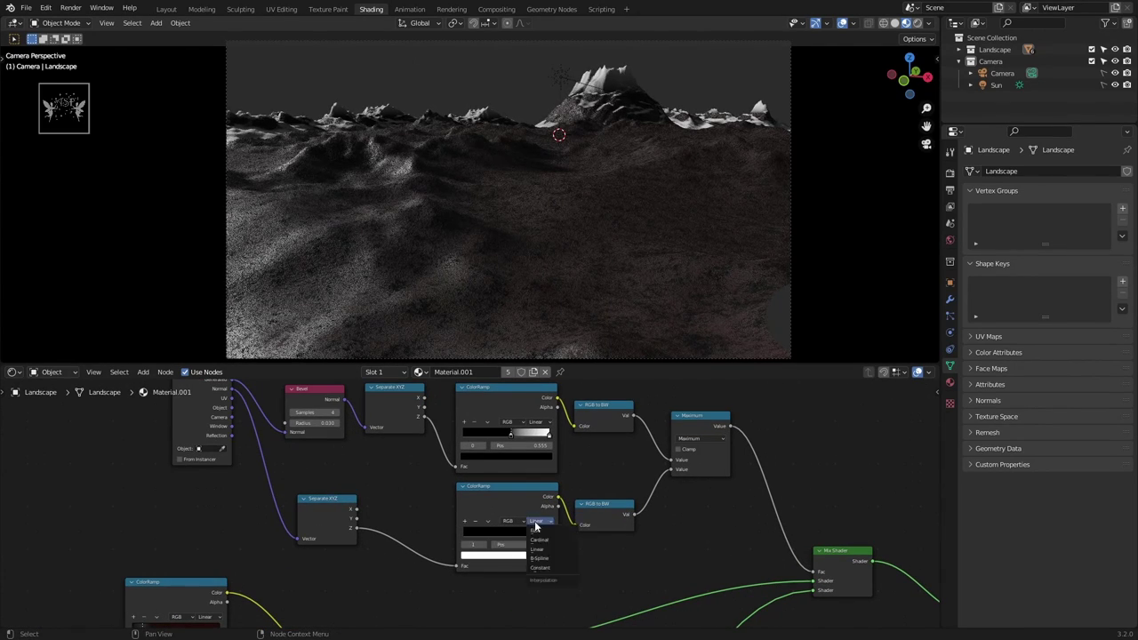
pyautogui.click(537, 530)
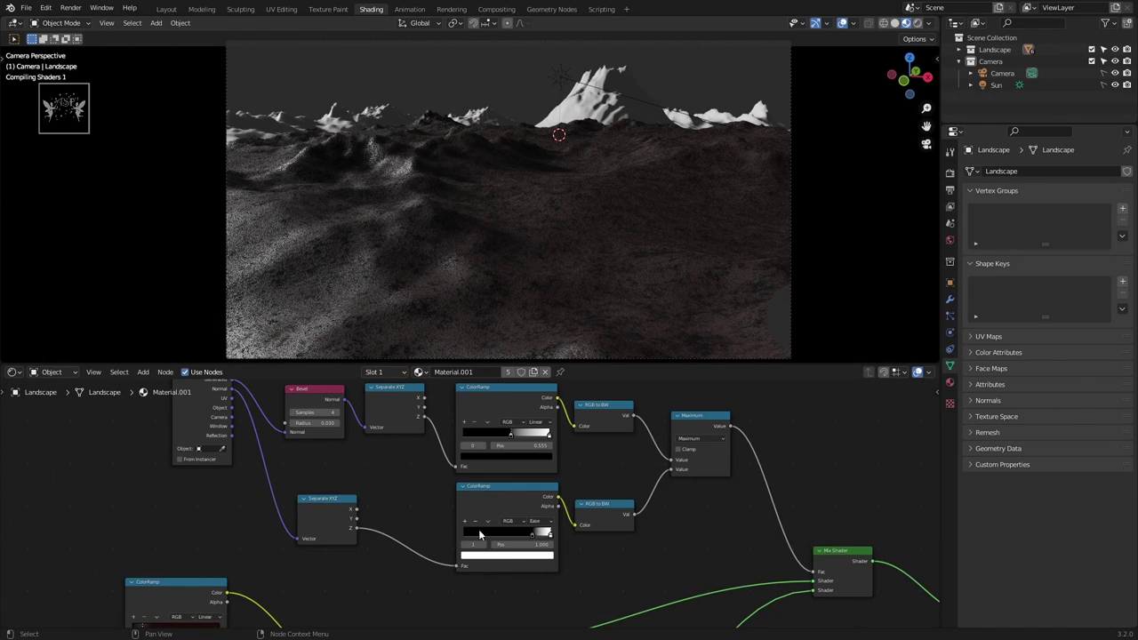
# - Move the lower ramp's stop to 0.741, finalize its interpolation, and save Scene8.blend
pyautogui.moveTo(479, 534); pyautogui.dragTo(511, 534)
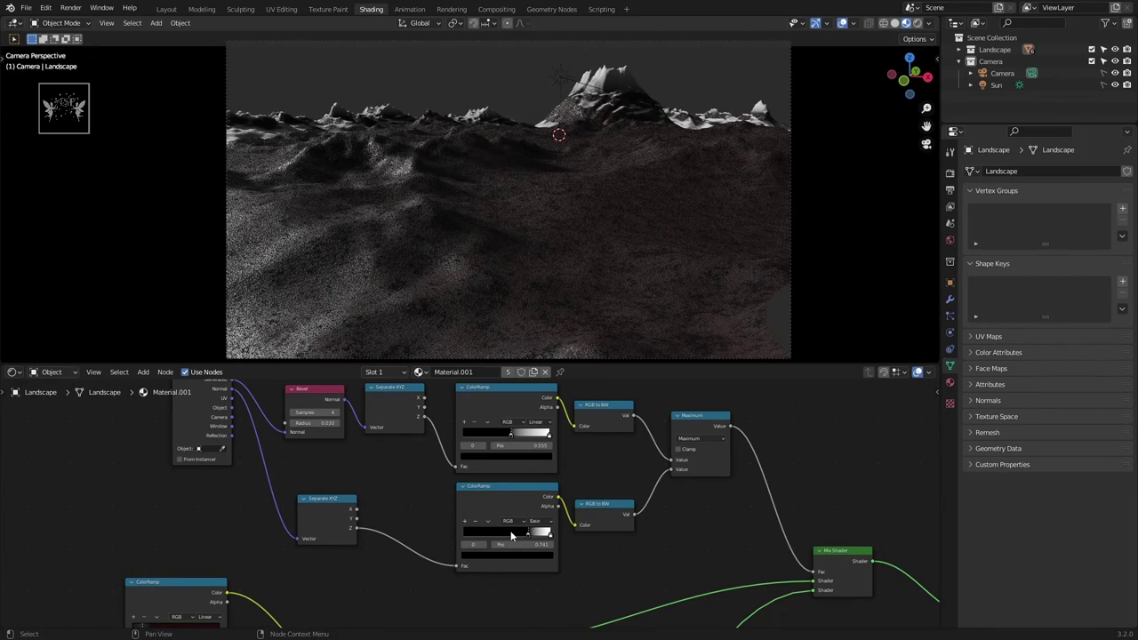
pyautogui.click(535, 521)
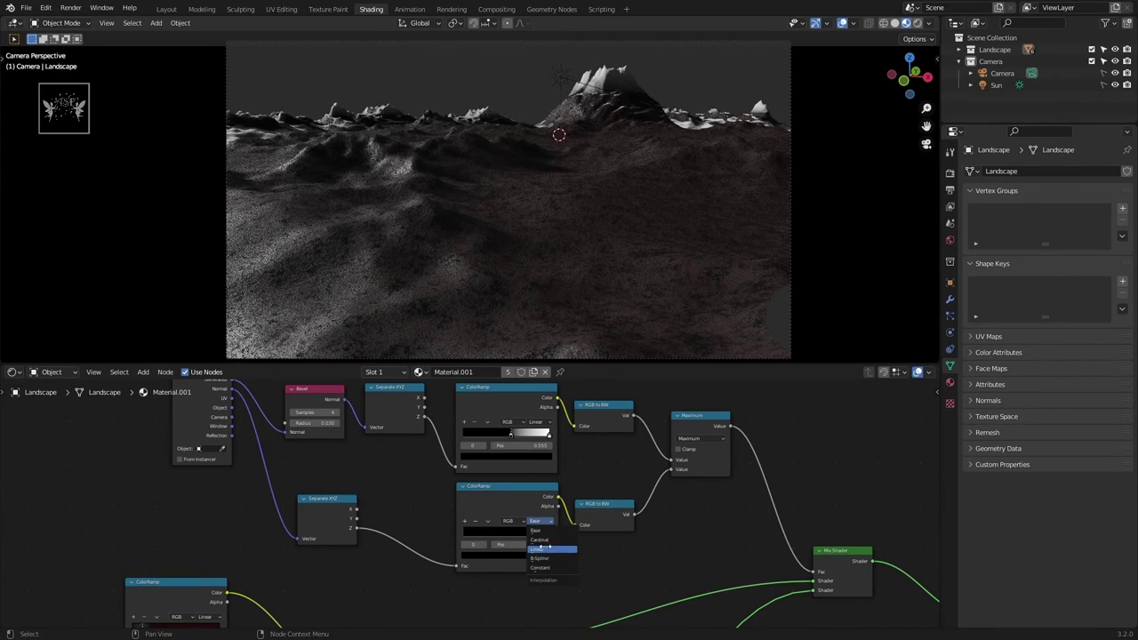
pyautogui.click(541, 549)
pyautogui.hotkey('ctrl', 's')
pyautogui.scroll(-5, 476, 525)
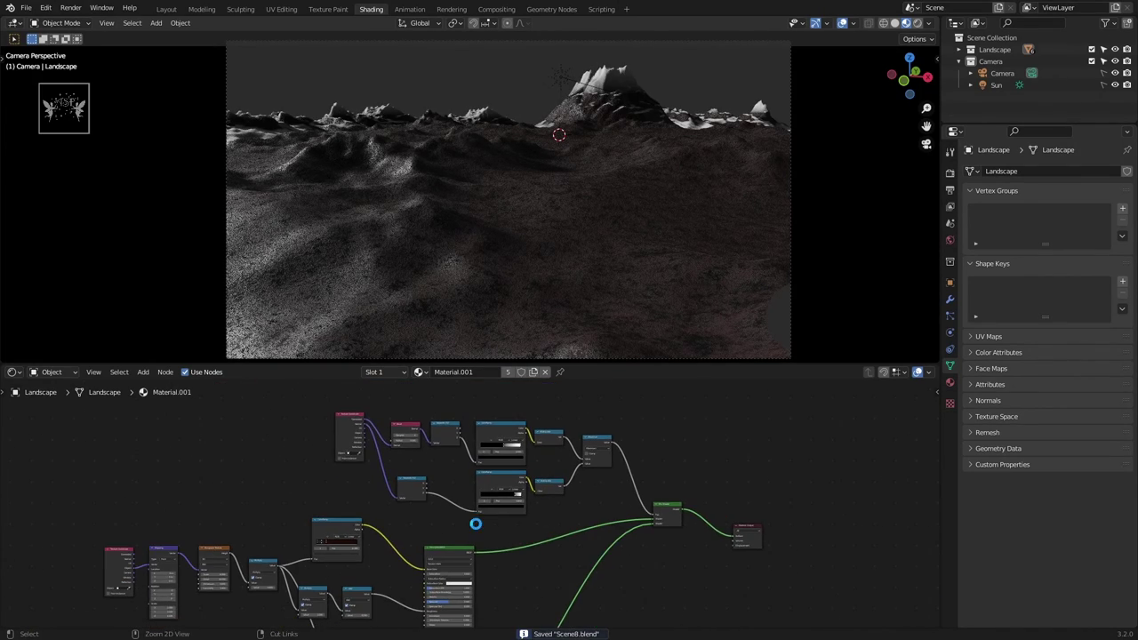
# - Add an Environment Texture with Mapping to the world and load fouriesburg_mountain_cloudy_4k.exr
pyautogui.click(175, 182)
pyautogui.click(54, 399)
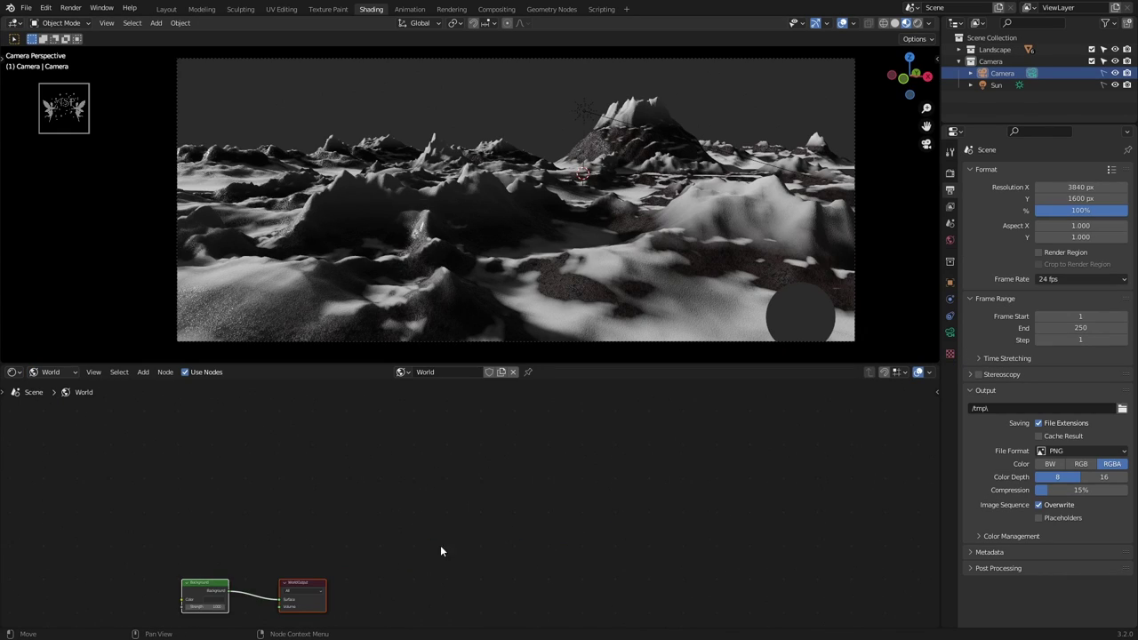
pyautogui.moveTo(440, 549); pyautogui.dragTo(627, 474, button='middle')
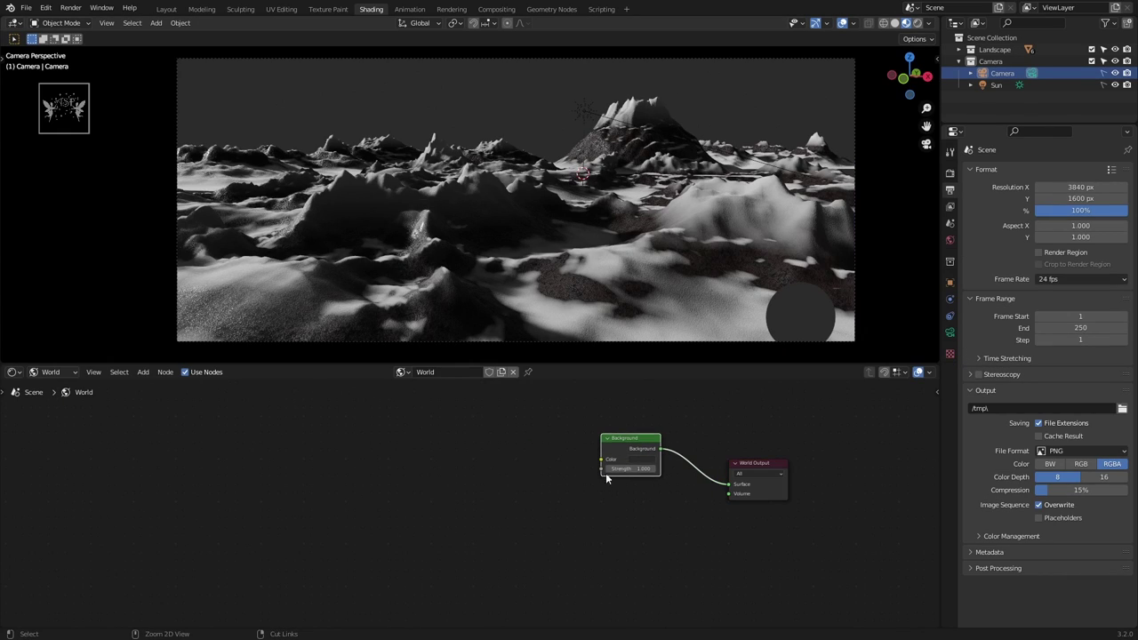
pyautogui.hotkey('ctrl', 't')
pyautogui.click(449, 458)
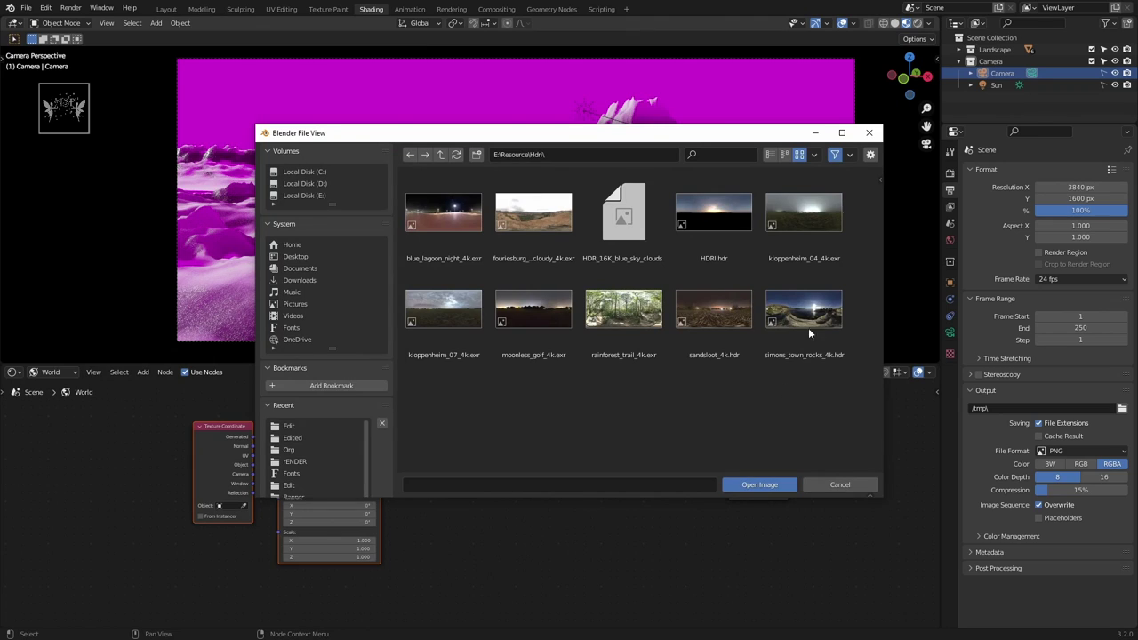
pyautogui.click(534, 214)
pyautogui.click(774, 485)
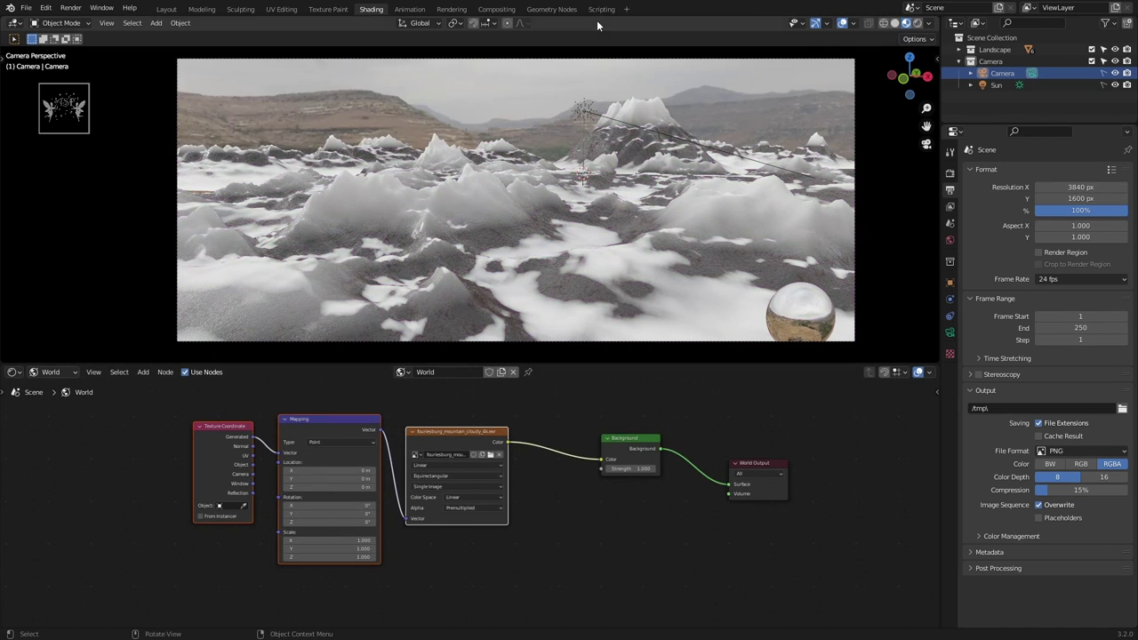
# - Raise the HDRI 0.15 m via Mapping Location Z and adjust its Y rotation
pyautogui.scroll(5, 512, 466)
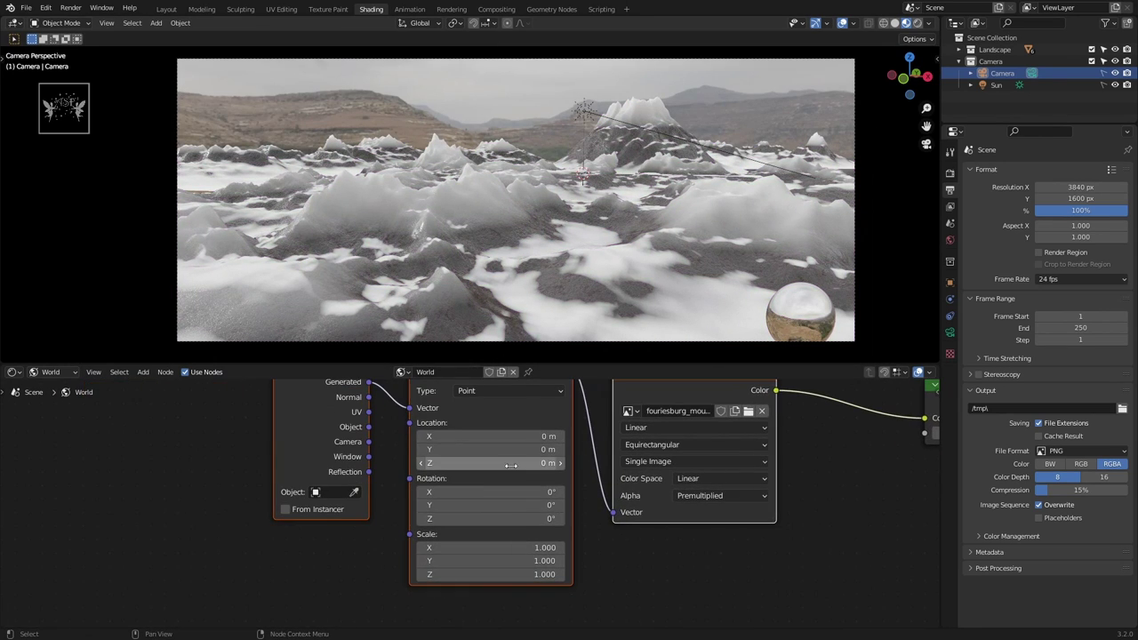
pyautogui.moveTo(511, 465)
pyautogui.keyDown('shift'); pyautogui.mouseDown()
pyautogui.moveTo(493, 465)
pyautogui.moveTo(511, 464)
pyautogui.mouseUp(); pyautogui.keyUp('shift')
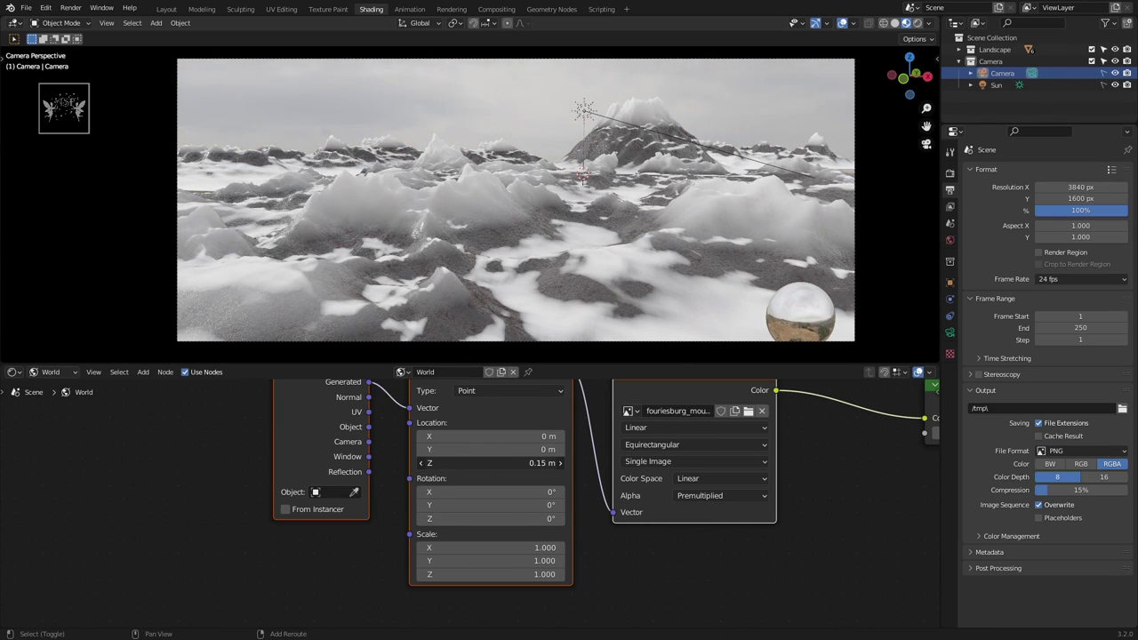
pyautogui.keyDown('shift'); pyautogui.moveTo(493, 505); pyautogui.dragTo(506, 505); pyautogui.keyUp('shift')
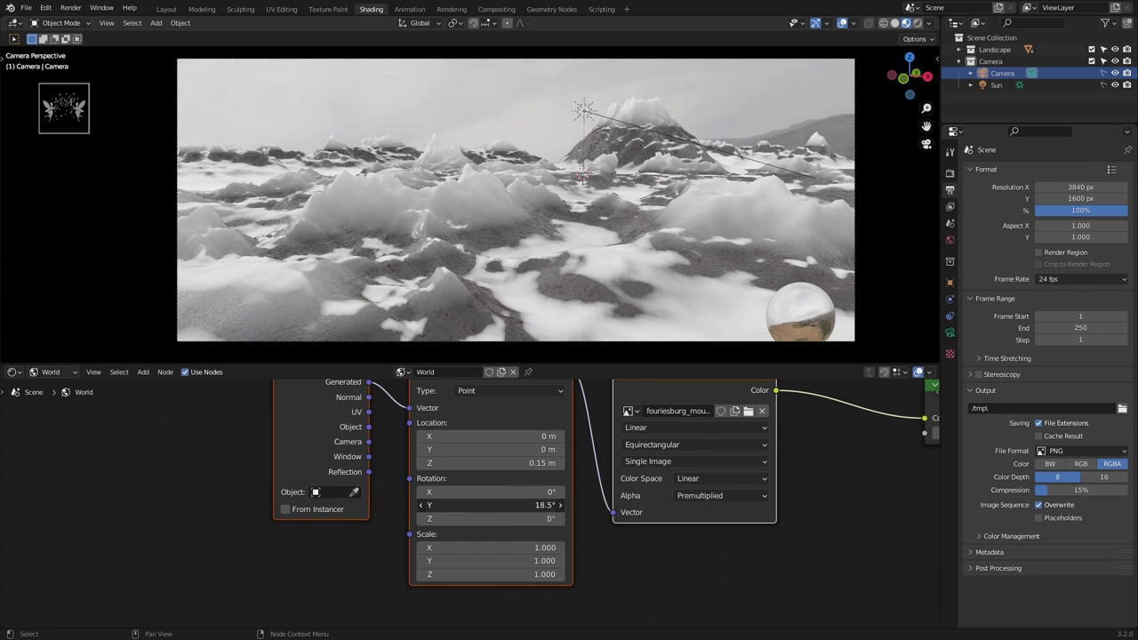
pyautogui.click(498, 505)
pyautogui.write('0')
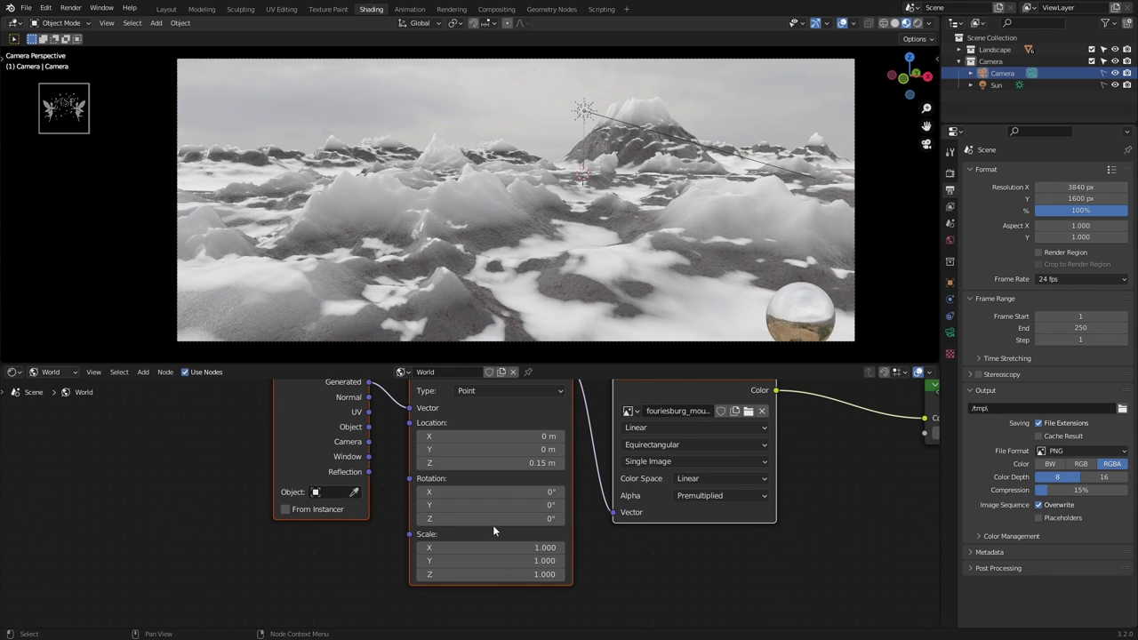
# - Rotate the HDRI around Z, settling on -30.6° as seen from the camera view
pyautogui.moveTo(495, 519); pyautogui.dragTo(561, 518)
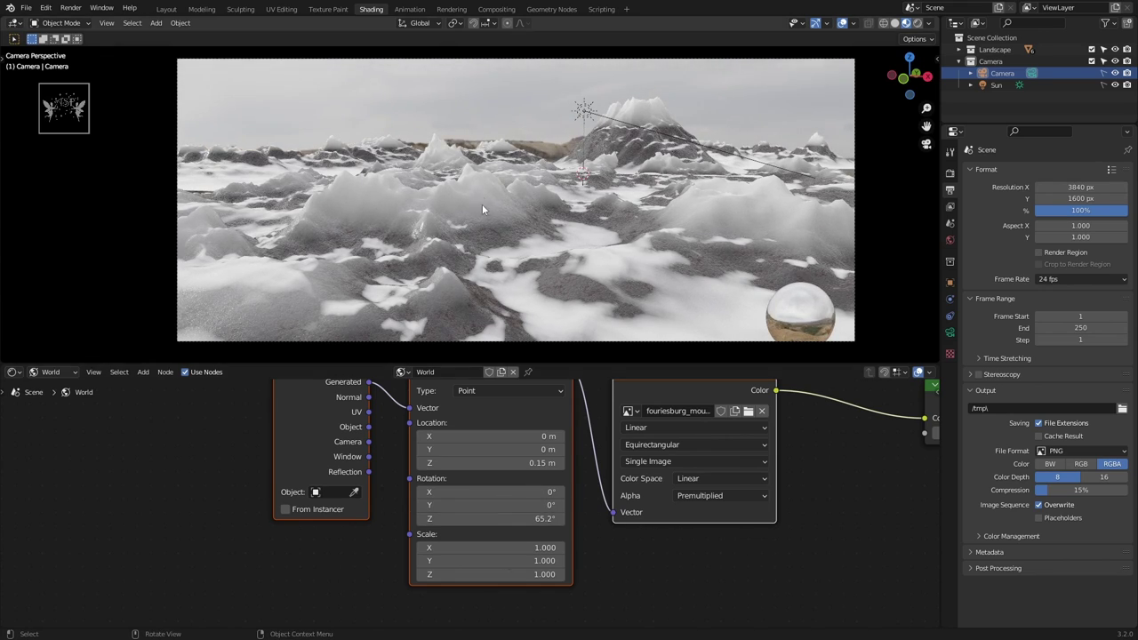
pyautogui.moveTo(482, 208); pyautogui.dragTo(481, 338, button='middle')
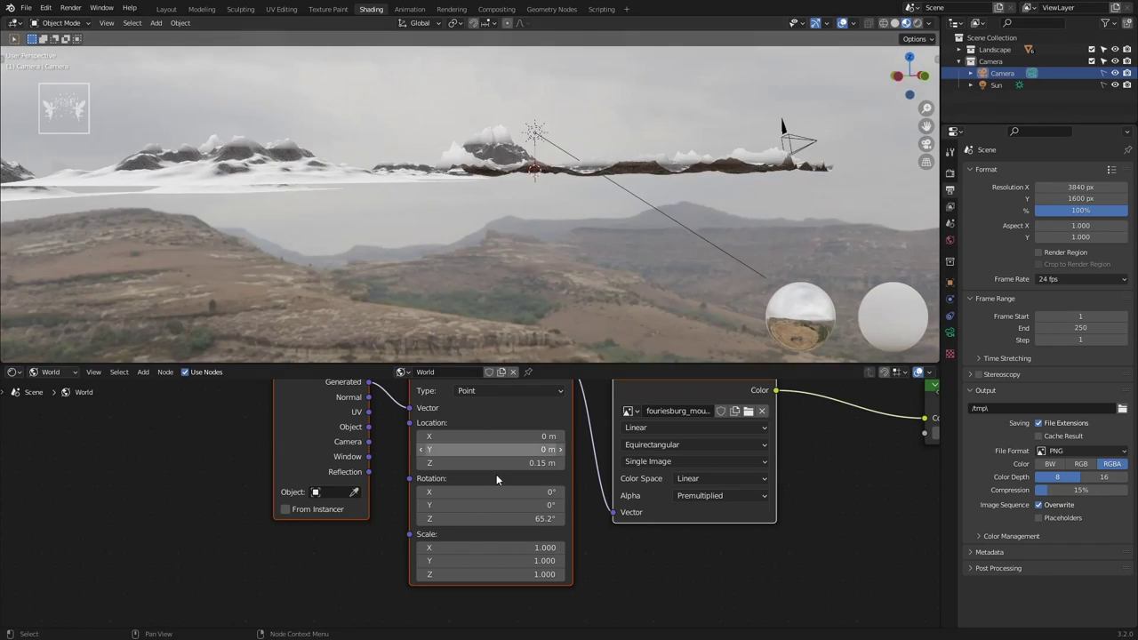
pyautogui.moveTo(498, 518); pyautogui.dragTo(539, 519)
pyautogui.moveTo(427, 178)
pyautogui.mouseDown(button='middle')
pyautogui.moveTo(295, 256)
pyautogui.moveTo(192, 261)
pyautogui.mouseUp(button='middle')
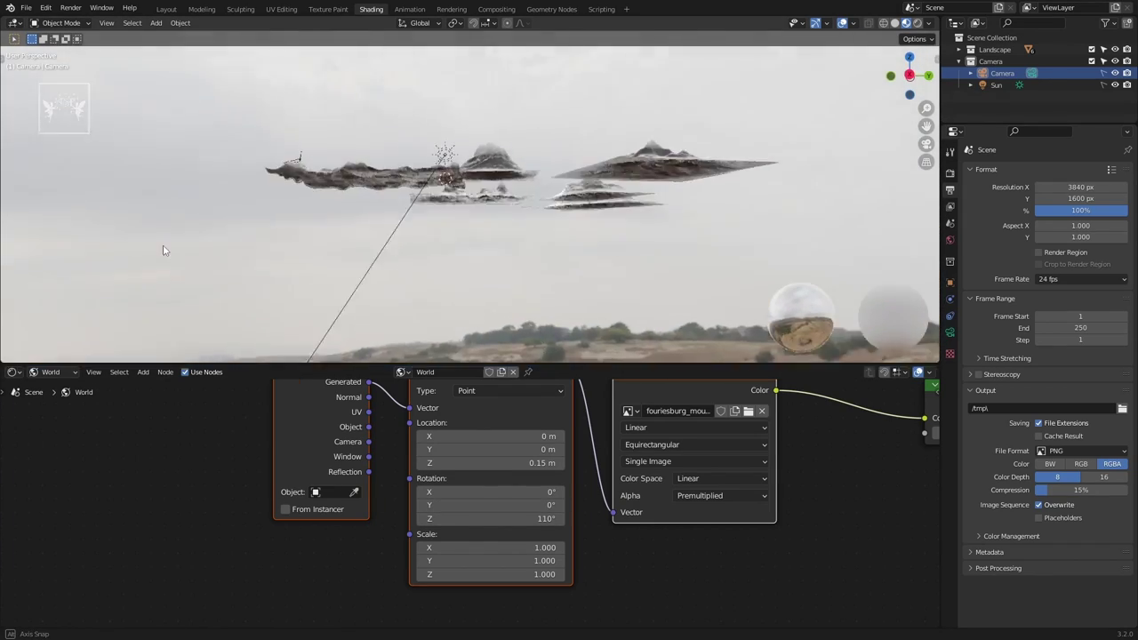
pyautogui.press('KP_0')
pyautogui.moveTo(538, 518); pyautogui.dragTo(494, 519)
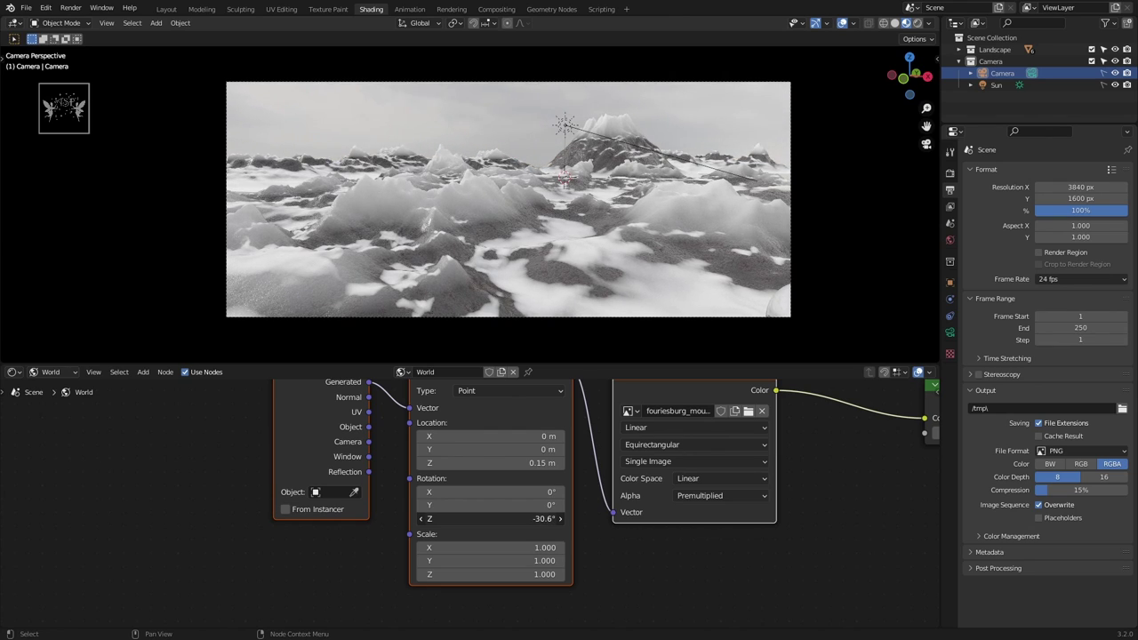
pyautogui.scroll(-2, 684, 574)
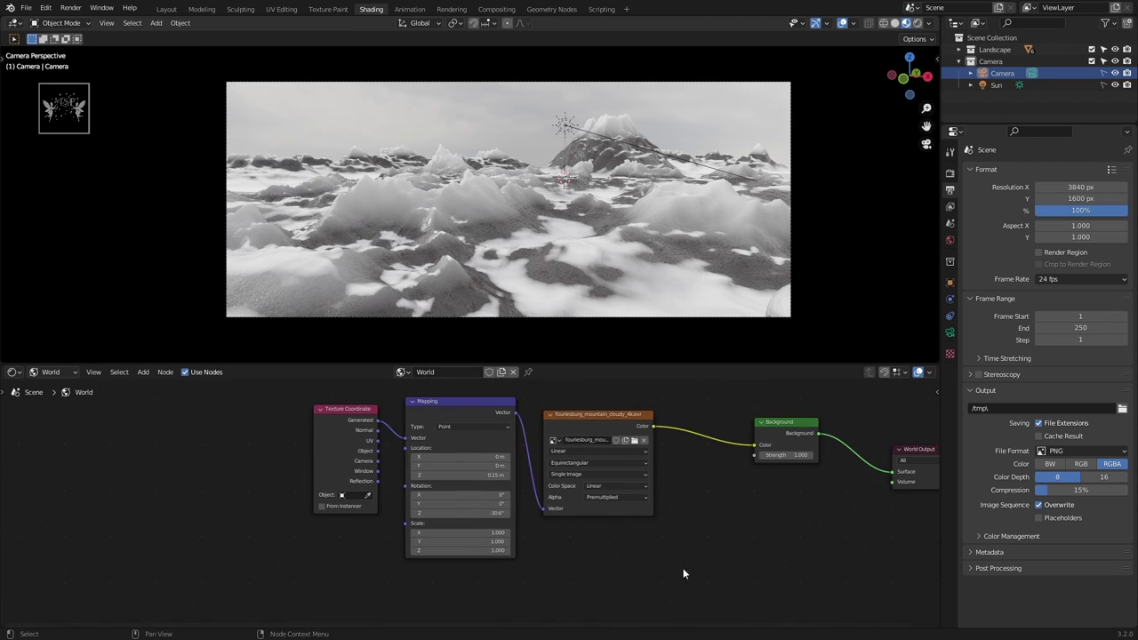
pyautogui.press('Home')
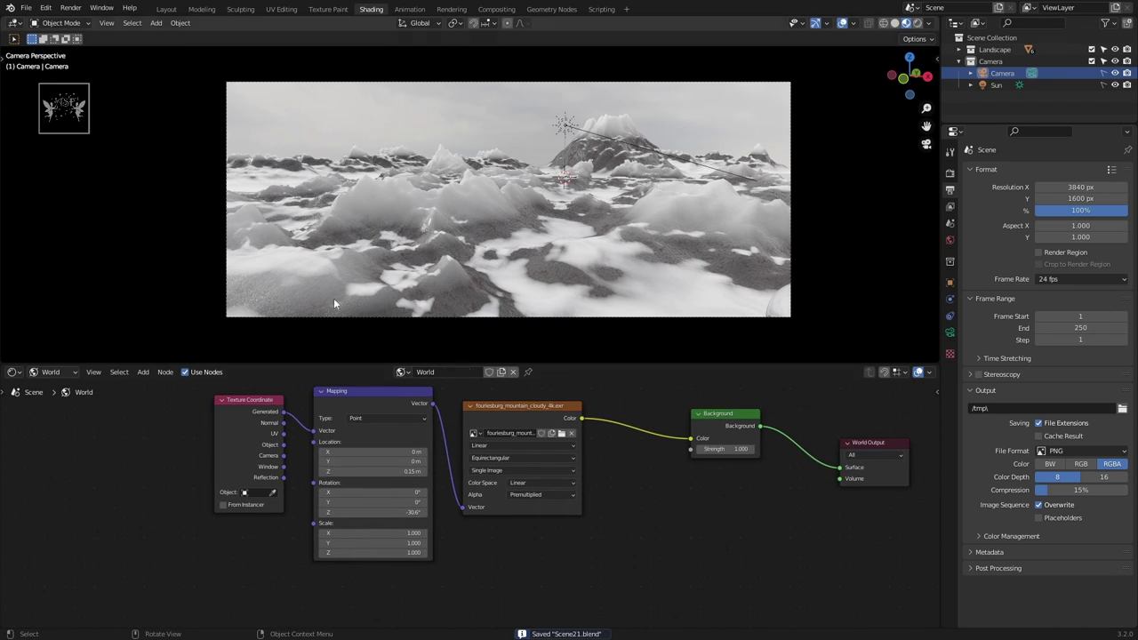
pyautogui.click(51, 371)
# - Select the camera and create a duplicate Camera.001 left in place
pyautogui.click(49, 390)
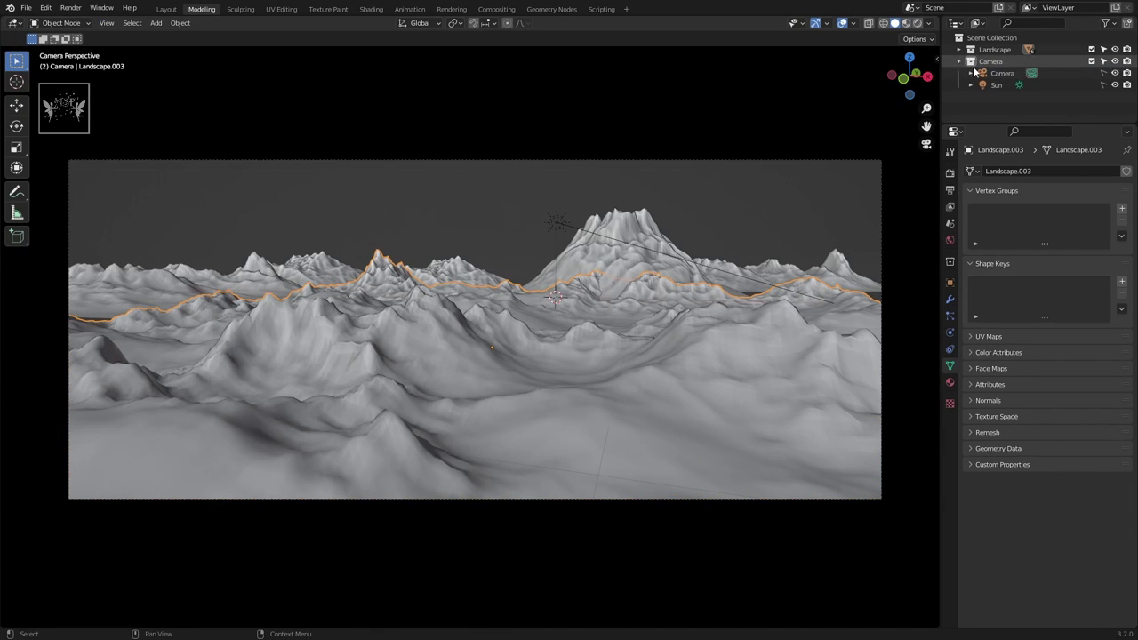
pyautogui.click(998, 74)
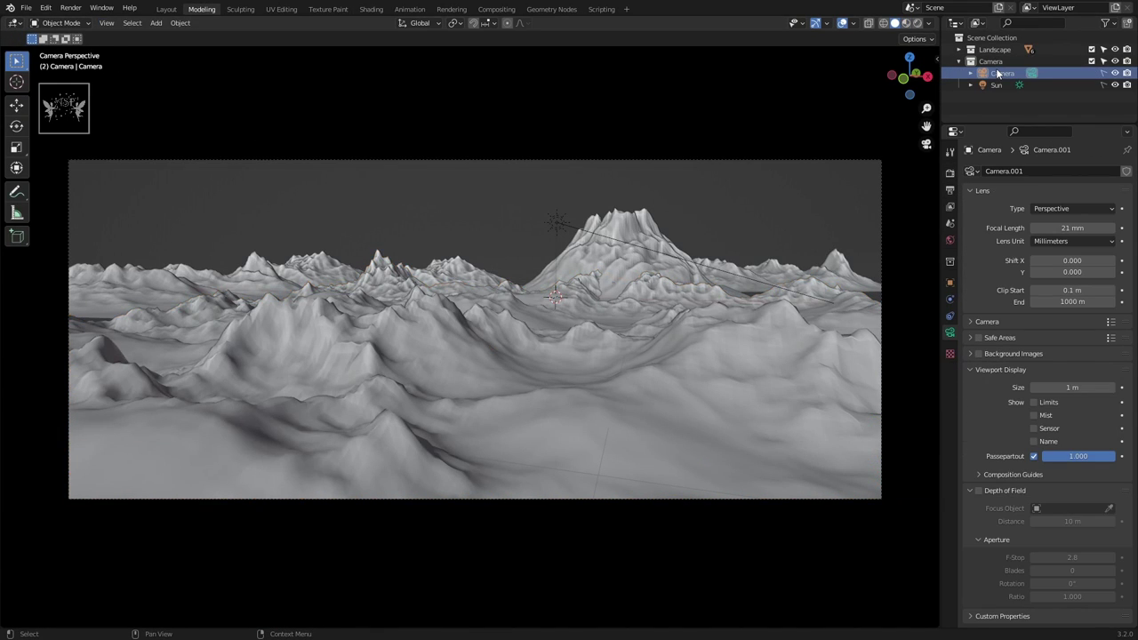
pyautogui.hotkey('shift', 'd')
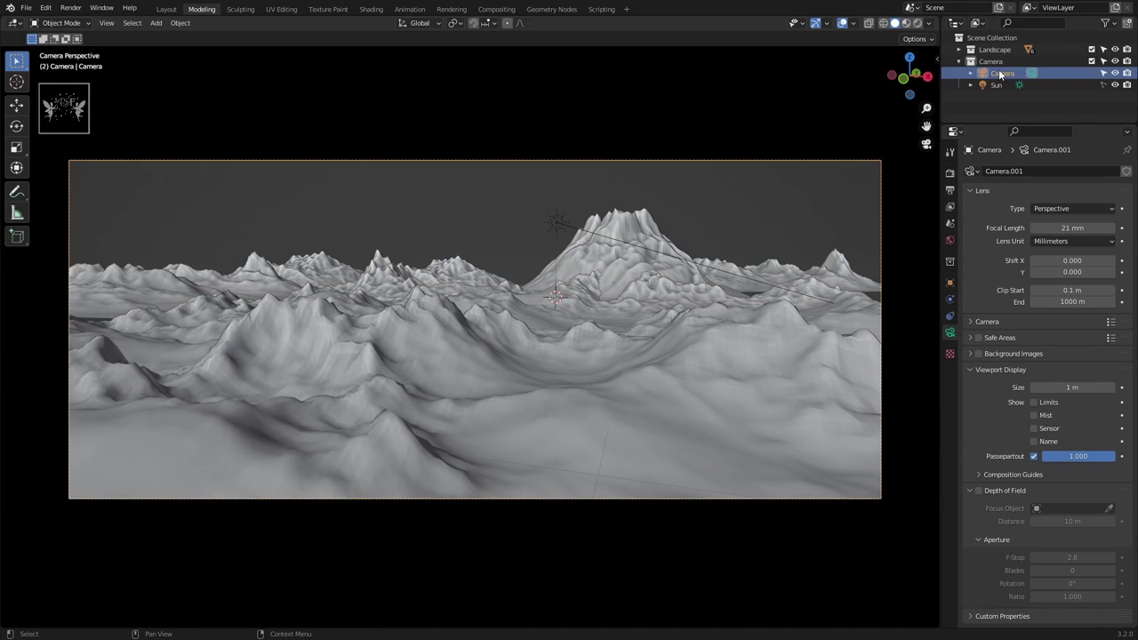
pyautogui.rightClick(568, 302)
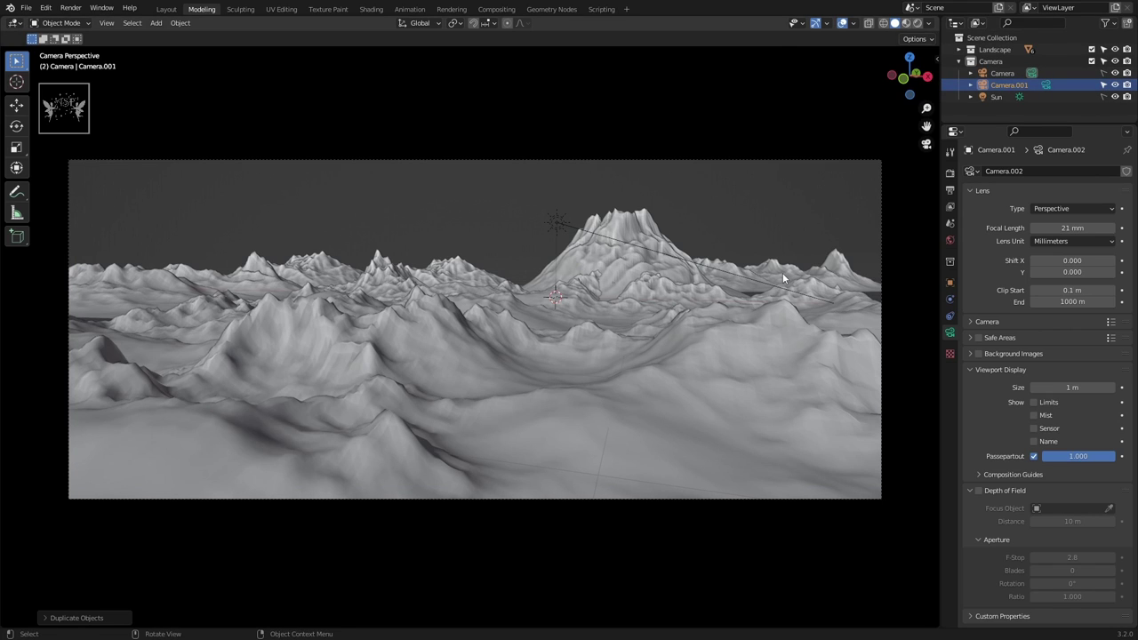
# - Reframe the camera view over the snowy landscape using the sidebar's view settings
pyautogui.press('n')
pyautogui.press('n')
pyautogui.moveTo(771, 234)
pyautogui.mouseDown(button='middle')
pyautogui.moveTo(725, 312)
pyautogui.moveTo(683, 338)
pyautogui.moveTo(712, 334)
pyautogui.mouseUp(button='middle')
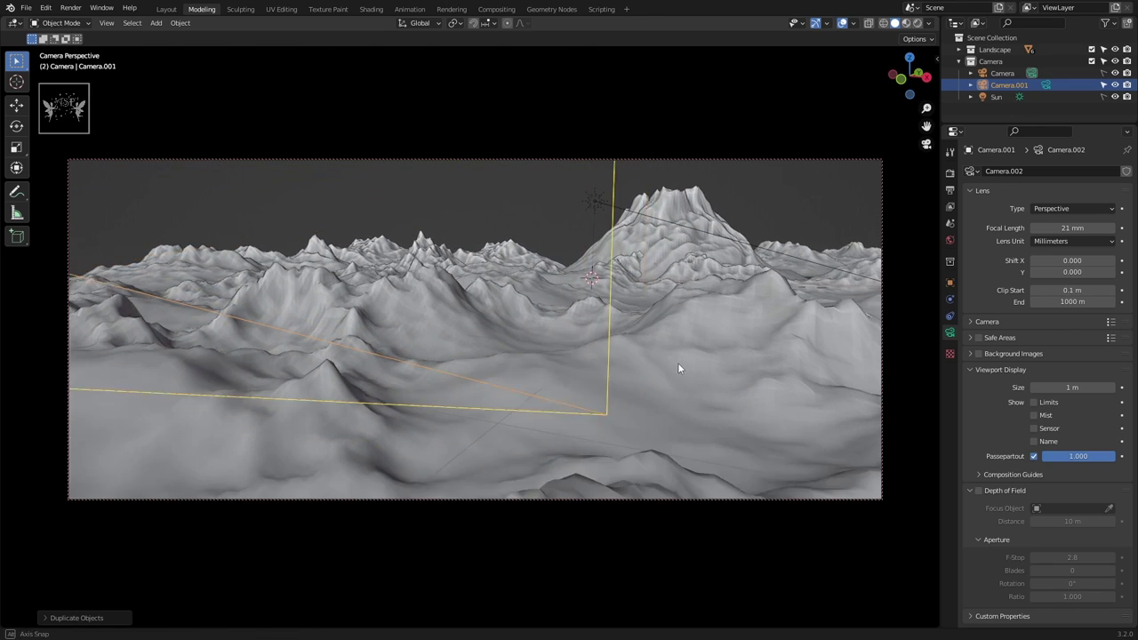
pyautogui.scroll(-2, 703, 347)
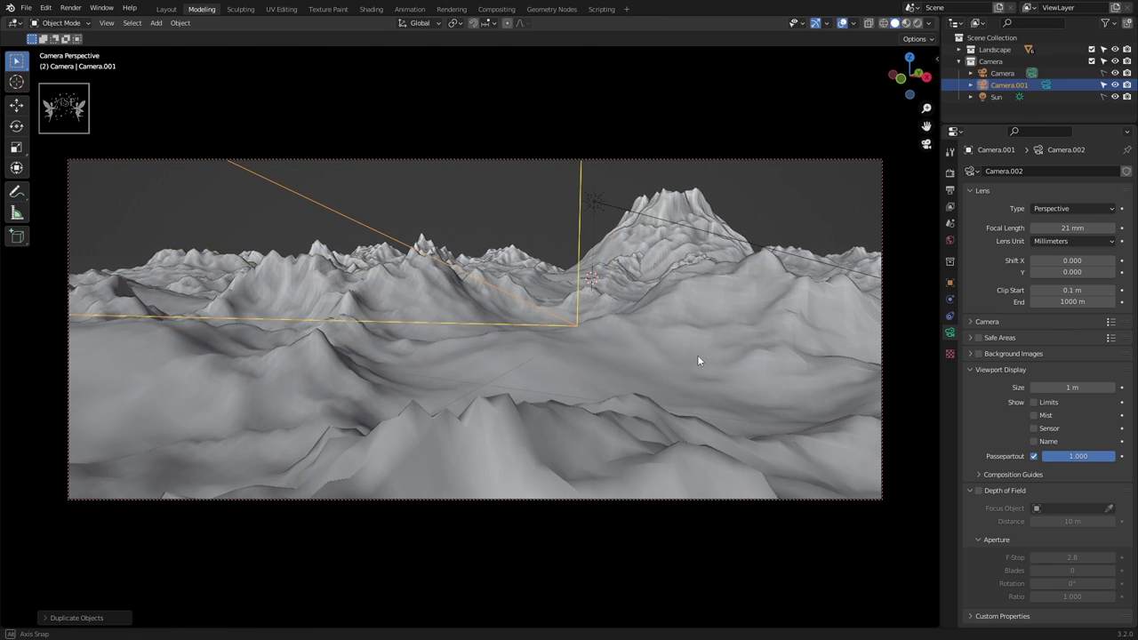
pyautogui.scroll(-1, 728, 347)
pyautogui.moveTo(735, 317)
pyautogui.mouseDown(button='middle')
pyautogui.moveTo(710, 390)
pyautogui.moveTo(707, 374)
pyautogui.mouseUp(button='middle')
pyautogui.scroll(-2, 715, 354)
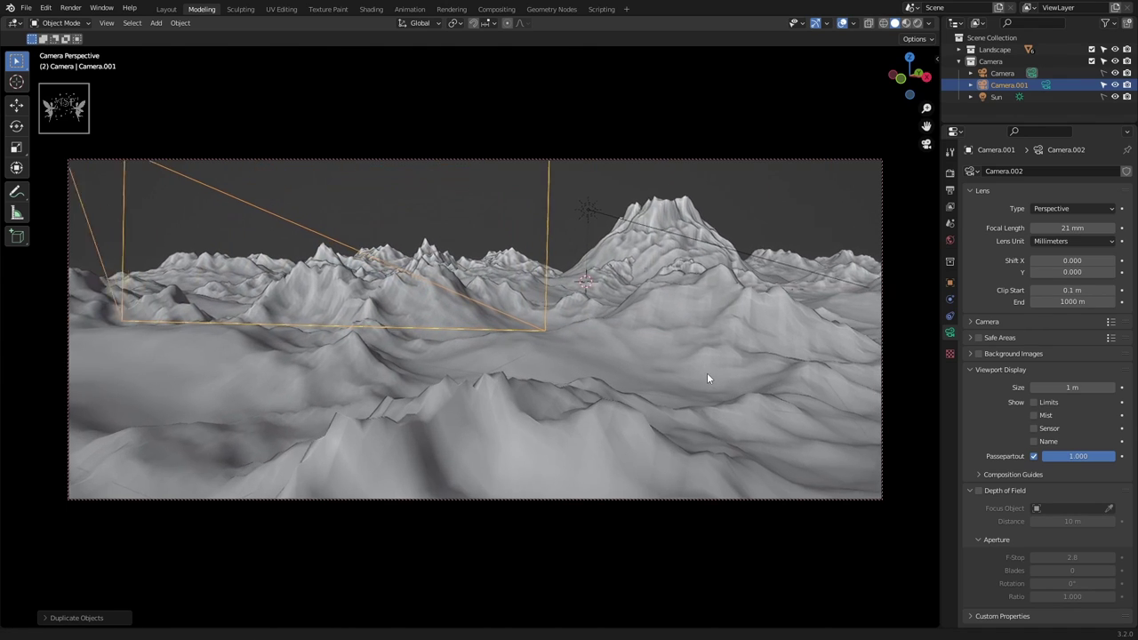
# - Hide the view sidebar and save the blend file
pyautogui.press('n')
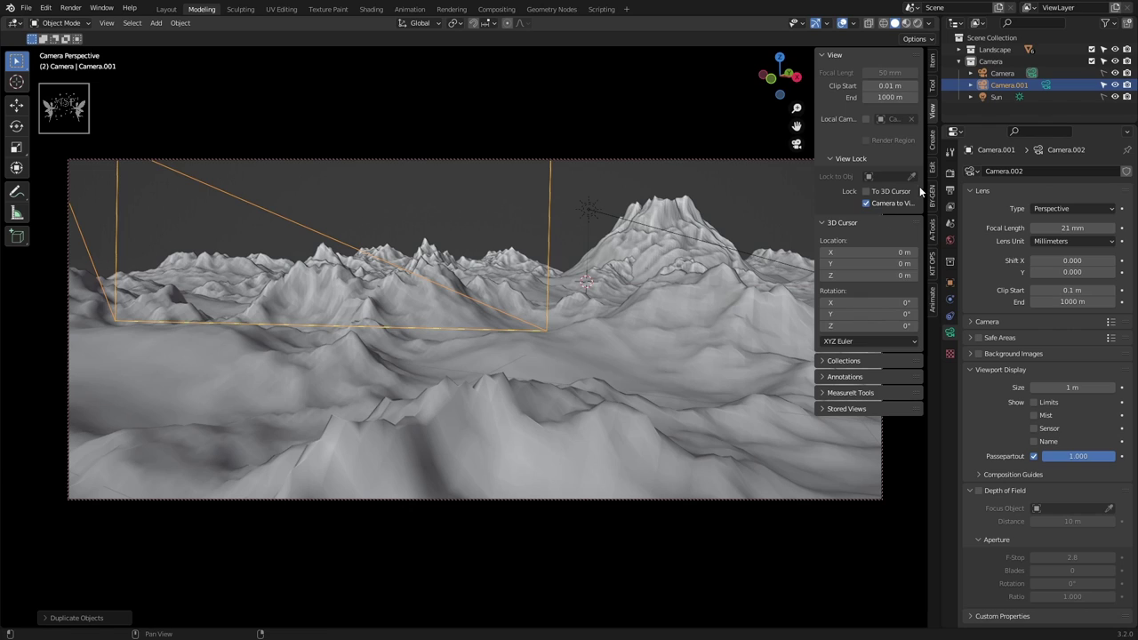
pyautogui.press('n')
pyautogui.hotkey('ctrl', 's')
pyautogui.click(813, 186)
# - Delete the duplicate Camera.001 and set the colour management Look to High Contrast
pyautogui.press('Delete')
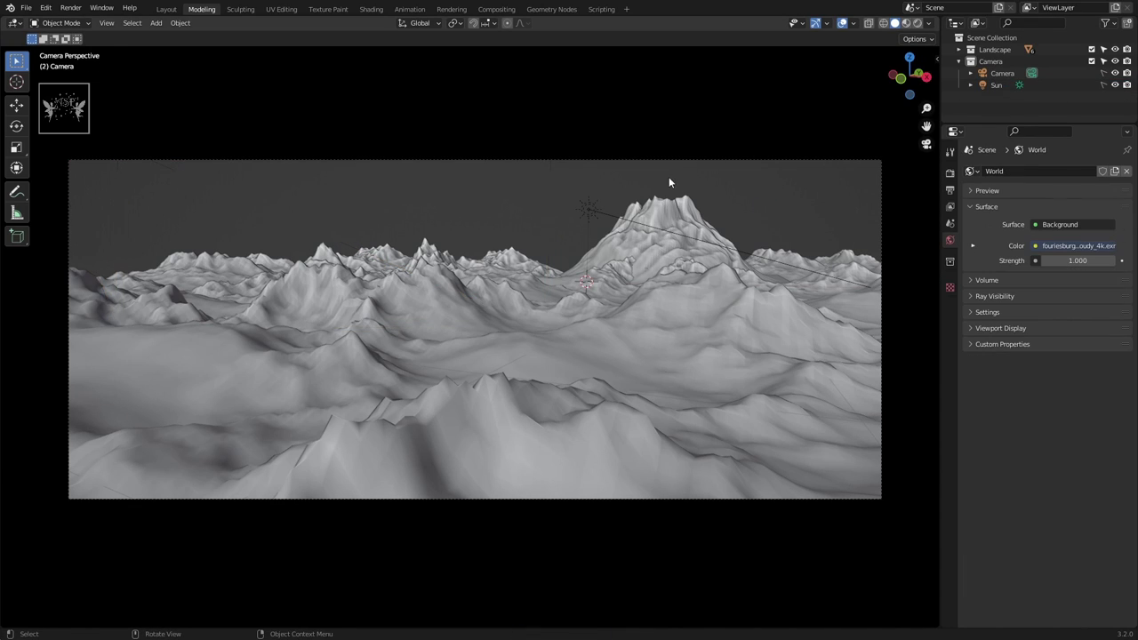
pyautogui.click(950, 175)
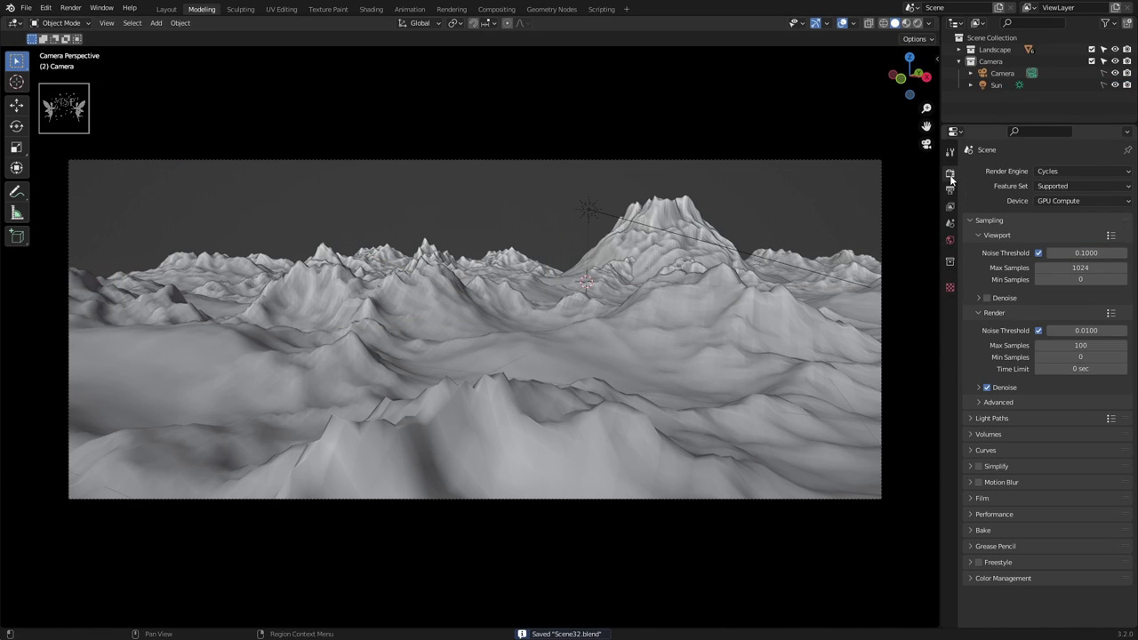
pyautogui.click(985, 579)
pyautogui.scroll(-2, 1023, 533)
pyautogui.click(1076, 543)
pyautogui.click(1067, 558)
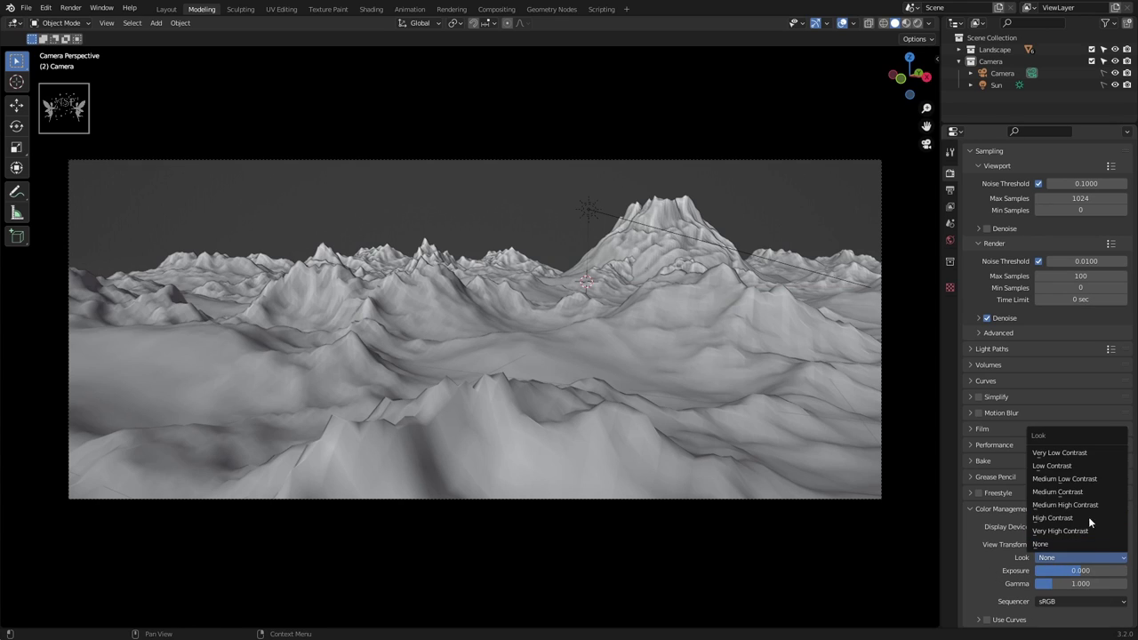
pyautogui.click(1064, 516)
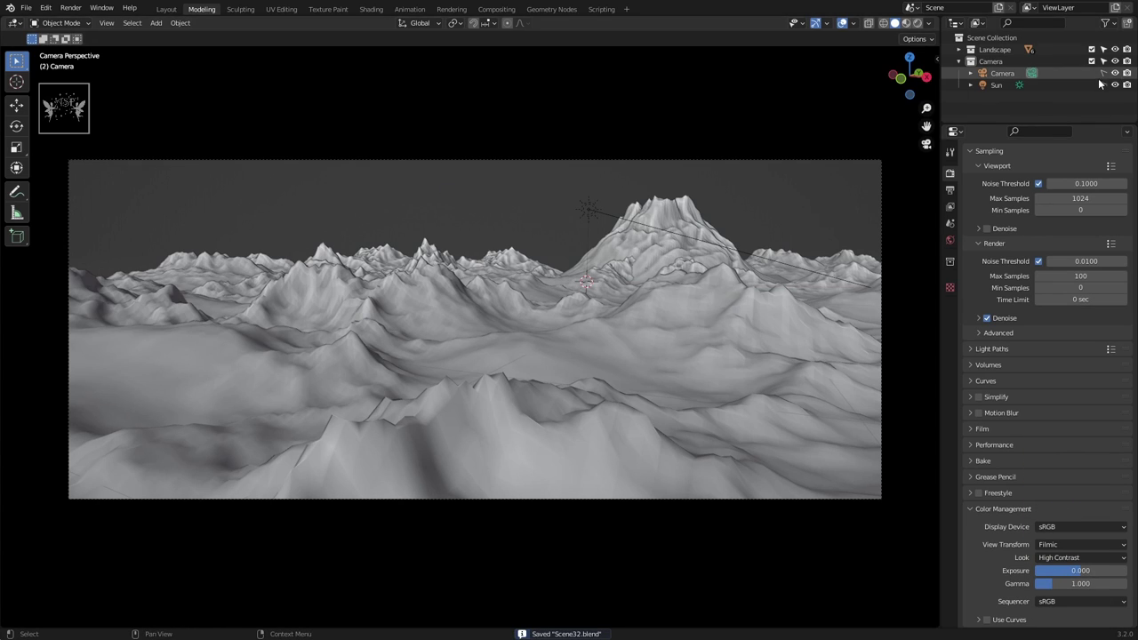
# - Make the Sun light white at strength 5
pyautogui.click(585, 210)
pyautogui.click(907, 23)
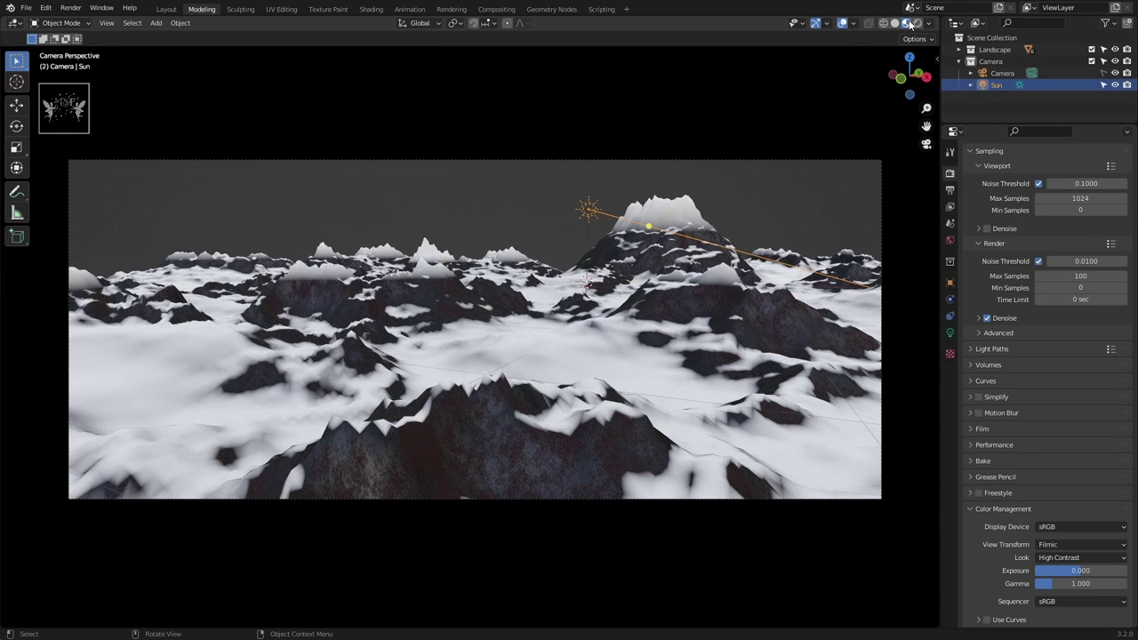
pyautogui.click(512, 185)
pyautogui.click(587, 211)
pyautogui.click(950, 333)
pyautogui.click(1049, 242)
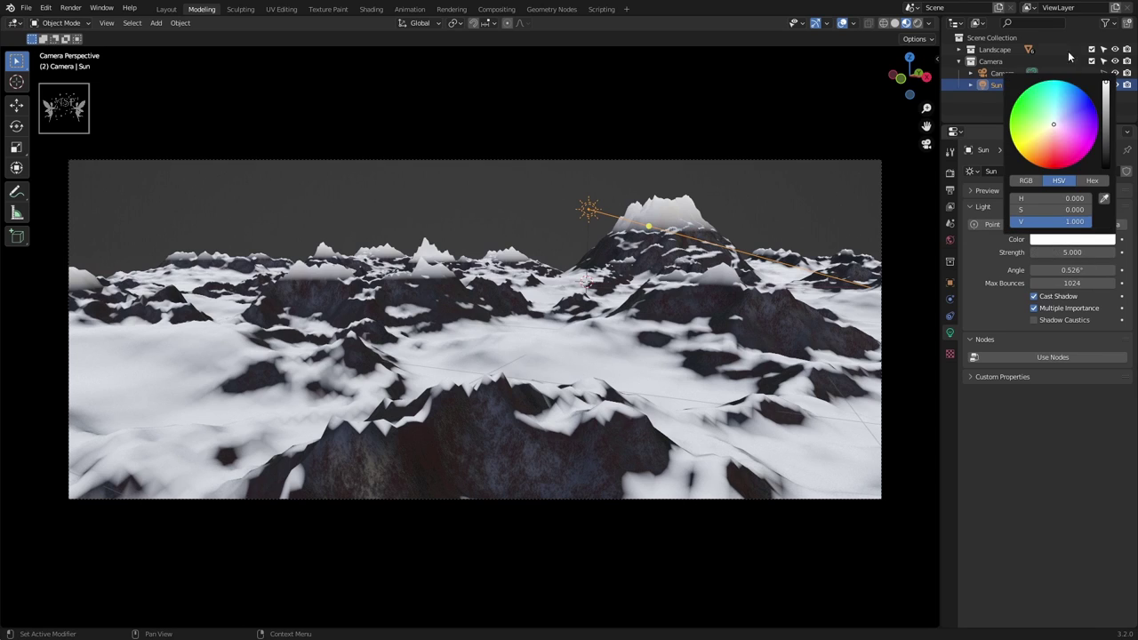
pyautogui.click(1068, 240)
pyautogui.moveTo(1067, 198)
pyautogui.mouseDown()
pyautogui.moveTo(1023, 197)
pyautogui.moveTo(1045, 209)
pyautogui.mouseUp()
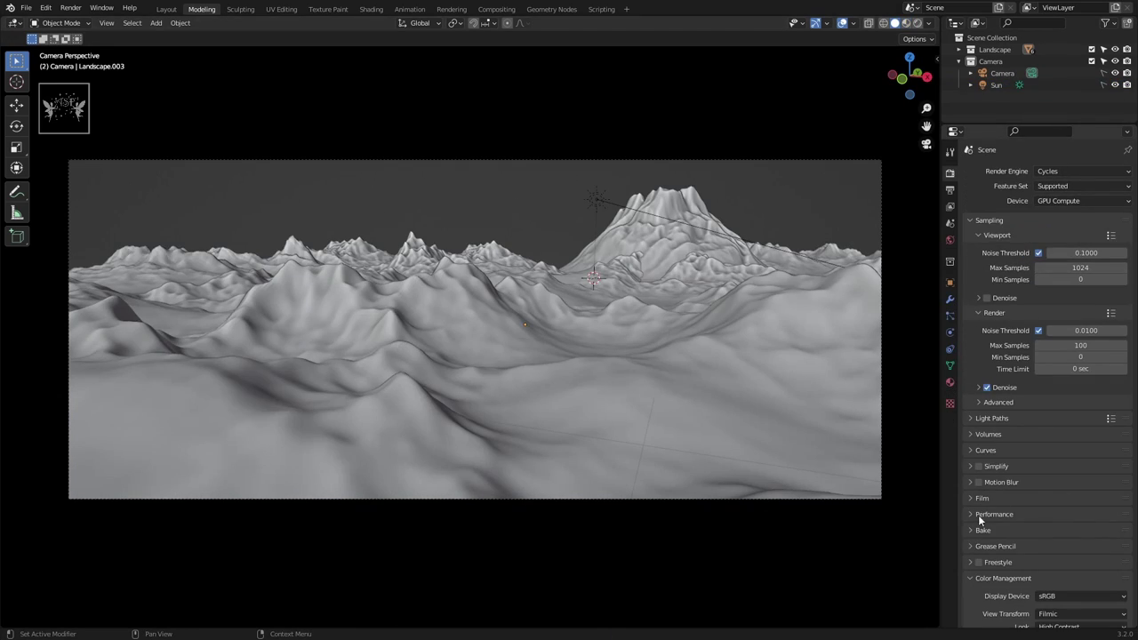
# - Make the render film transparent and enable the Denoising Data view-layer pass
pyautogui.click(982, 498)
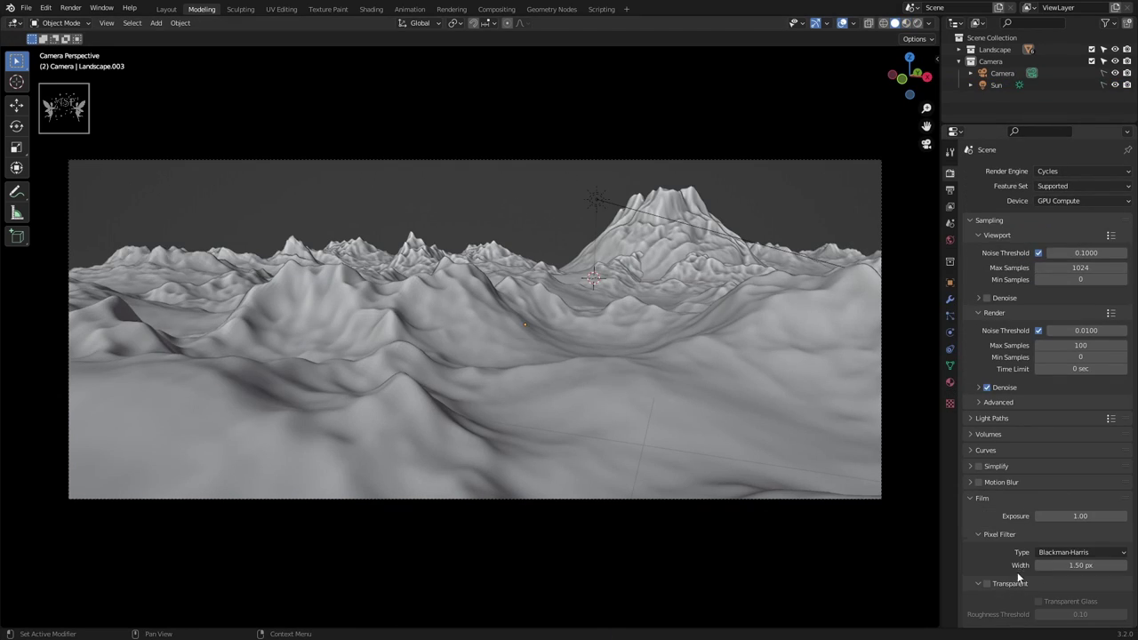
pyautogui.click(975, 502)
pyautogui.click(952, 208)
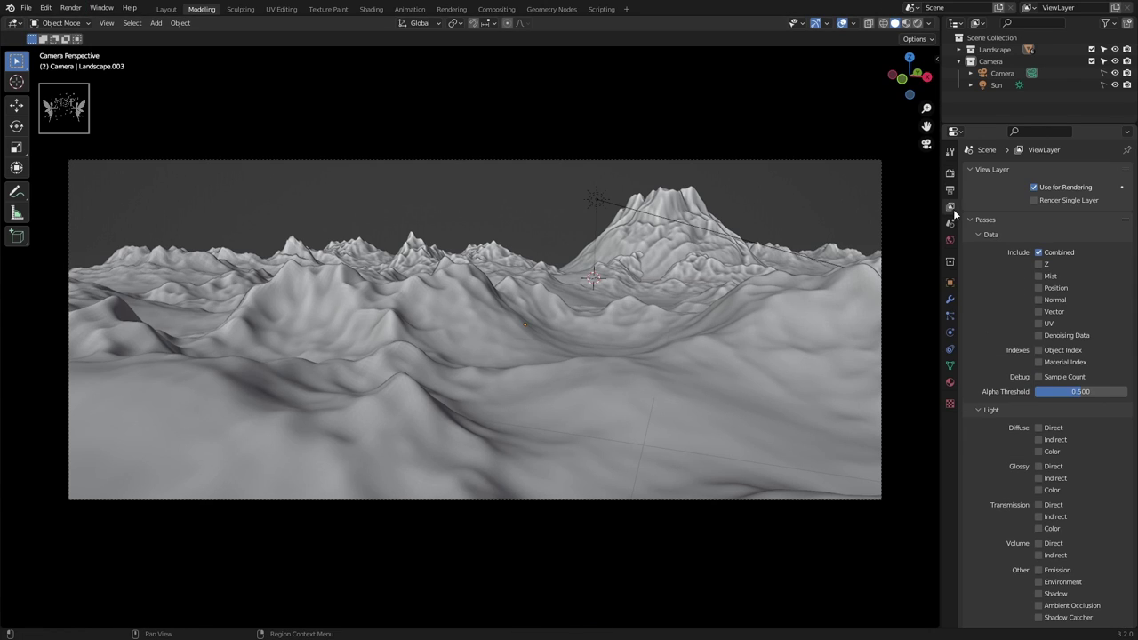
pyautogui.click(990, 61)
# - Add a point light and raise it along the Z axis
pyautogui.hotkey('shift', 'a')
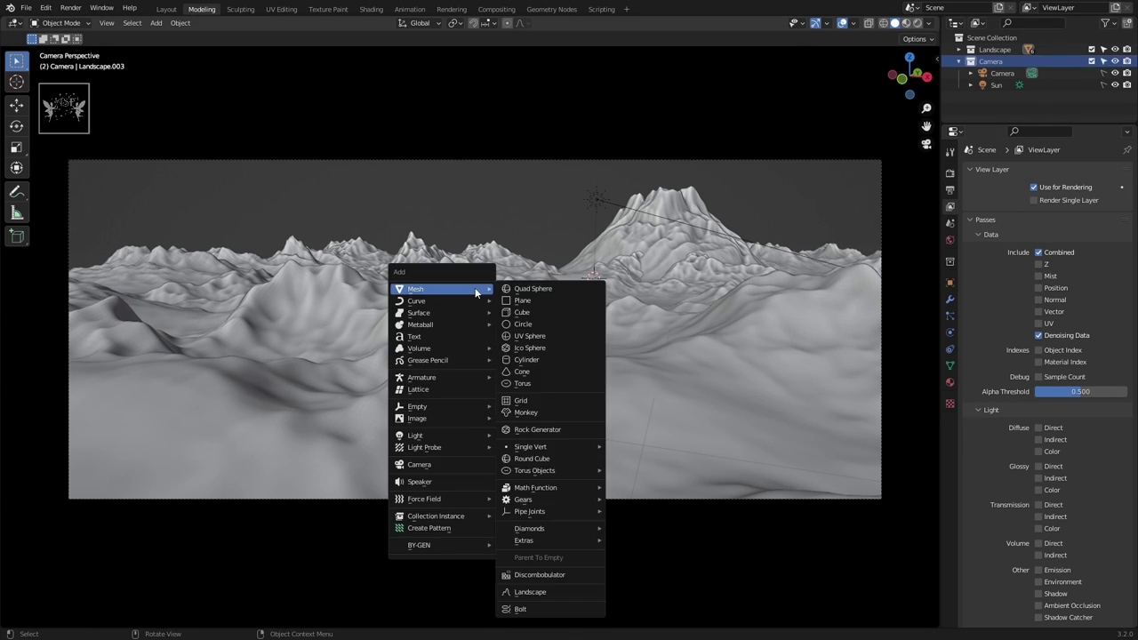
pyautogui.click(528, 435)
pyautogui.press('g')
pyautogui.press('z')
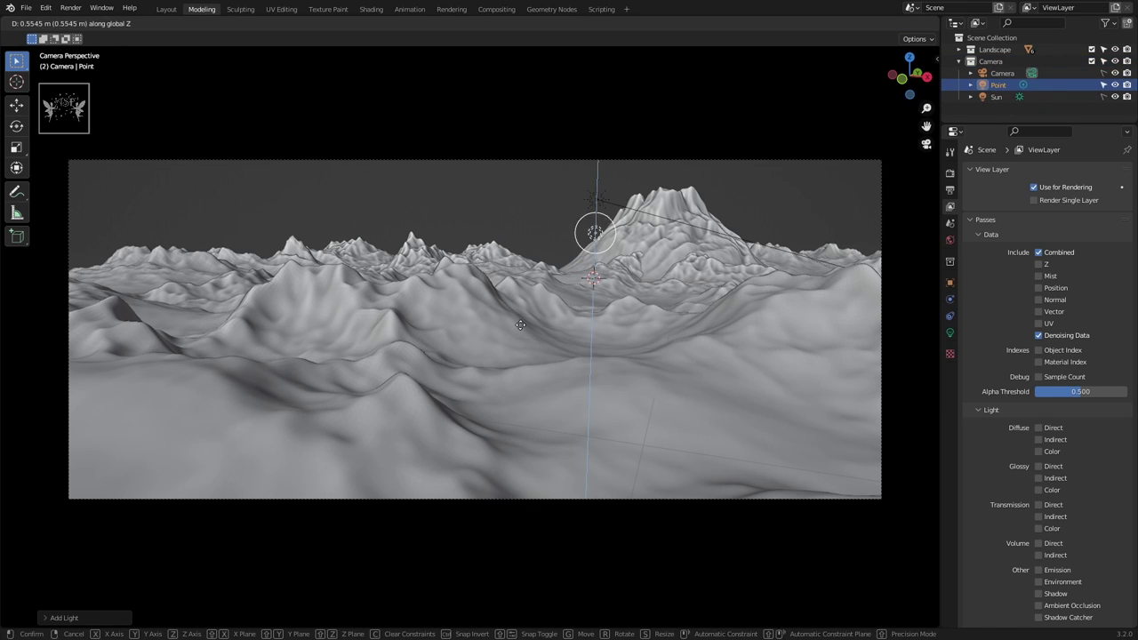
pyautogui.click(511, 327)
# - Switch the viewport to Material Preview with scene lights and scene world enabled
pyautogui.click(907, 25)
pyautogui.click(930, 23)
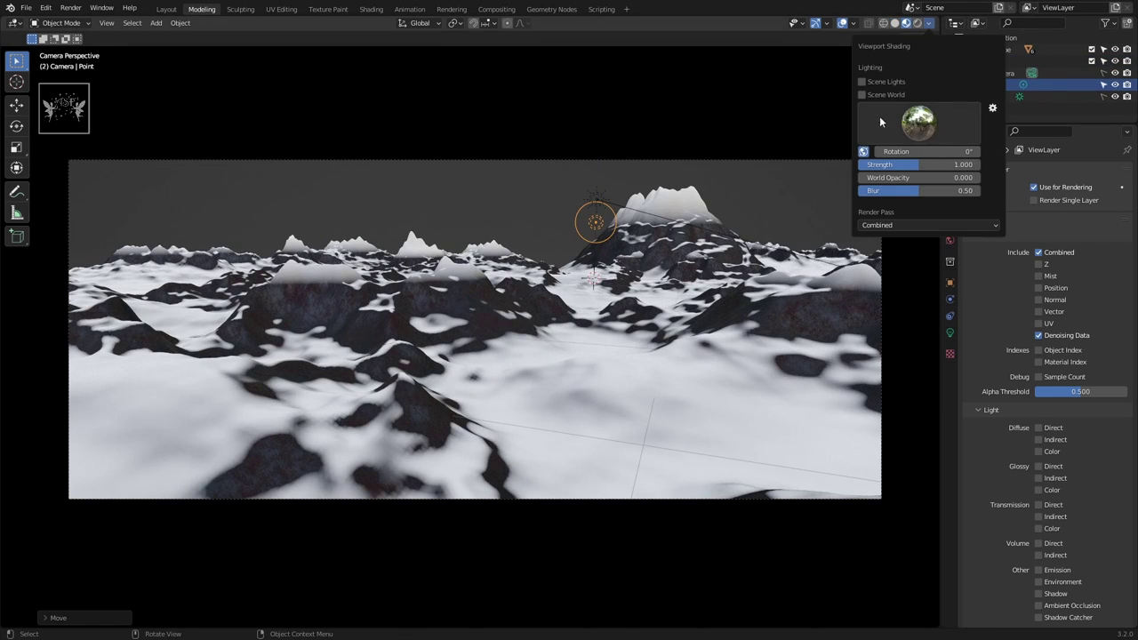
pyautogui.click(862, 95)
pyautogui.click(862, 81)
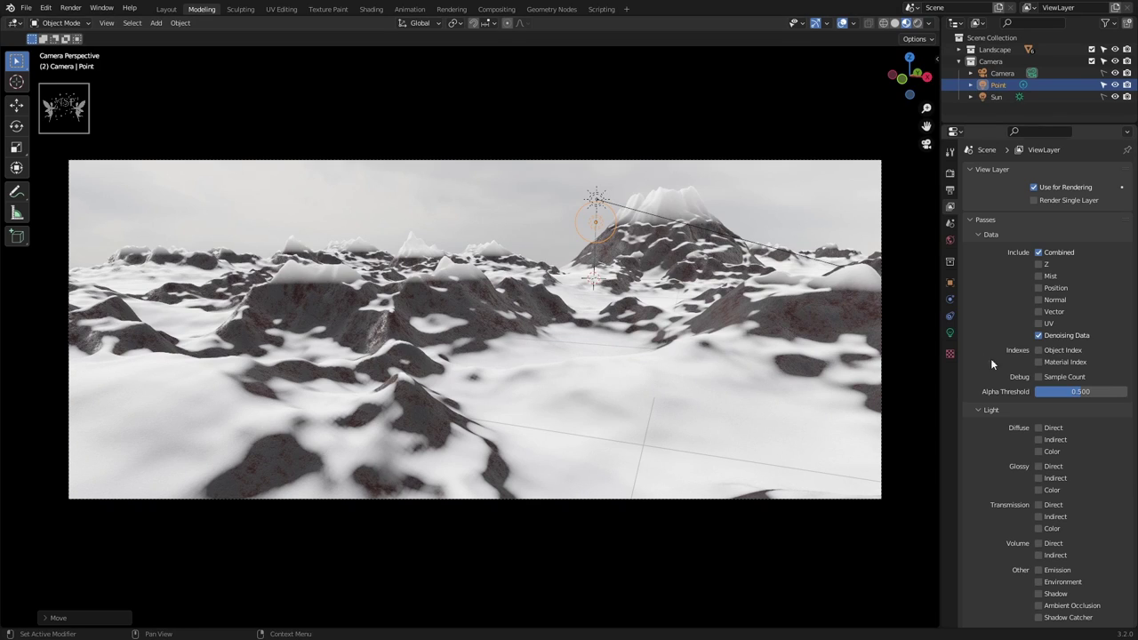
# - Give the point light 500 W power, a peach colour and a larger radius
pyautogui.click(950, 333)
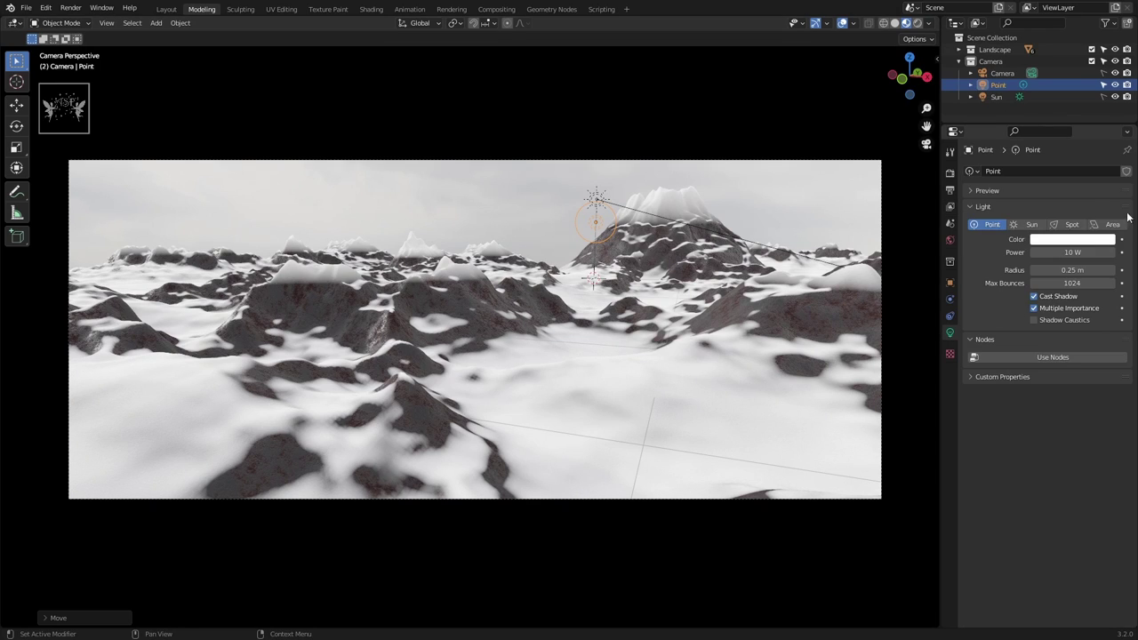
pyautogui.press('Return')
pyautogui.click(1064, 244)
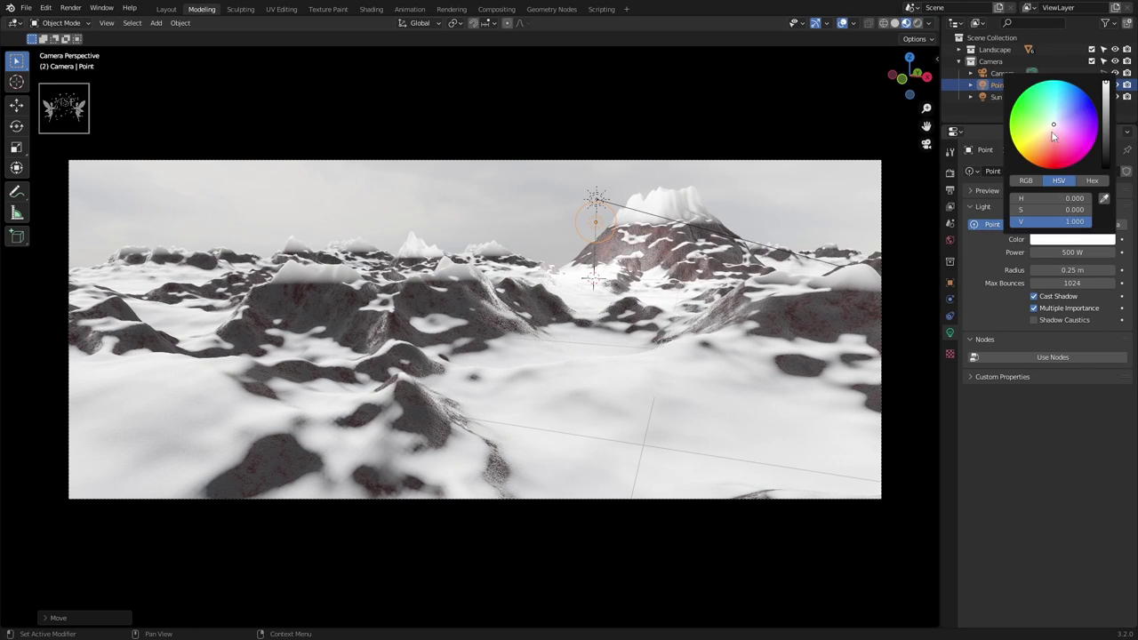
pyautogui.click(1054, 136)
pyautogui.moveTo(1072, 270); pyautogui.dragTo(966, 270)
pyautogui.scroll(-3, 383, 370)
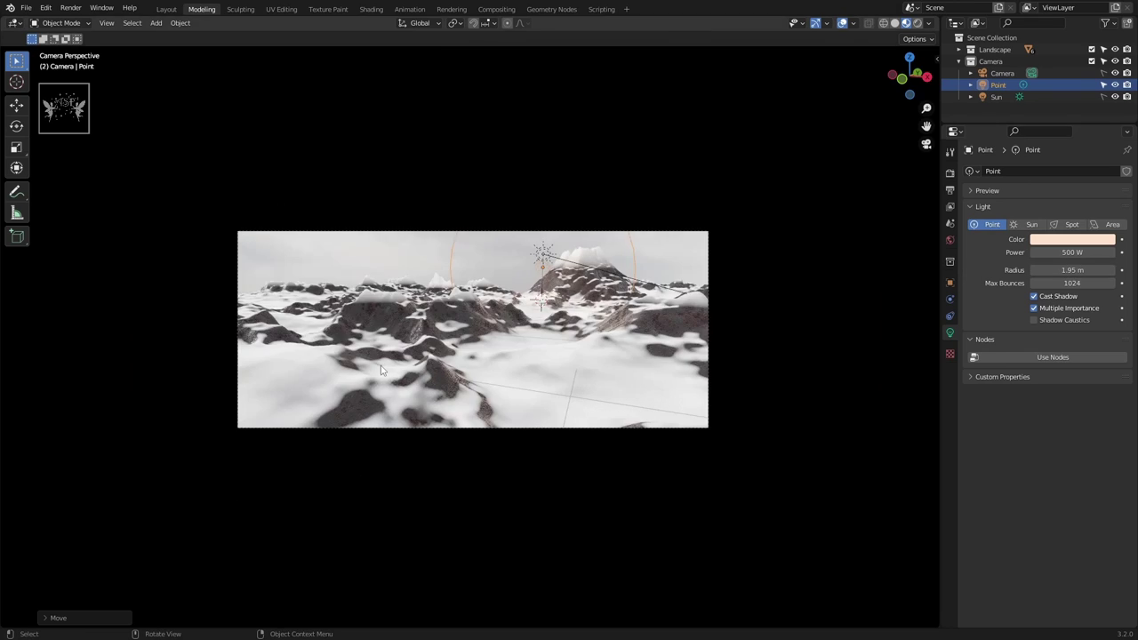
# - Reposition the point light along the Y axis and then the X axis
pyautogui.press('KP_0')
pyautogui.press('g')
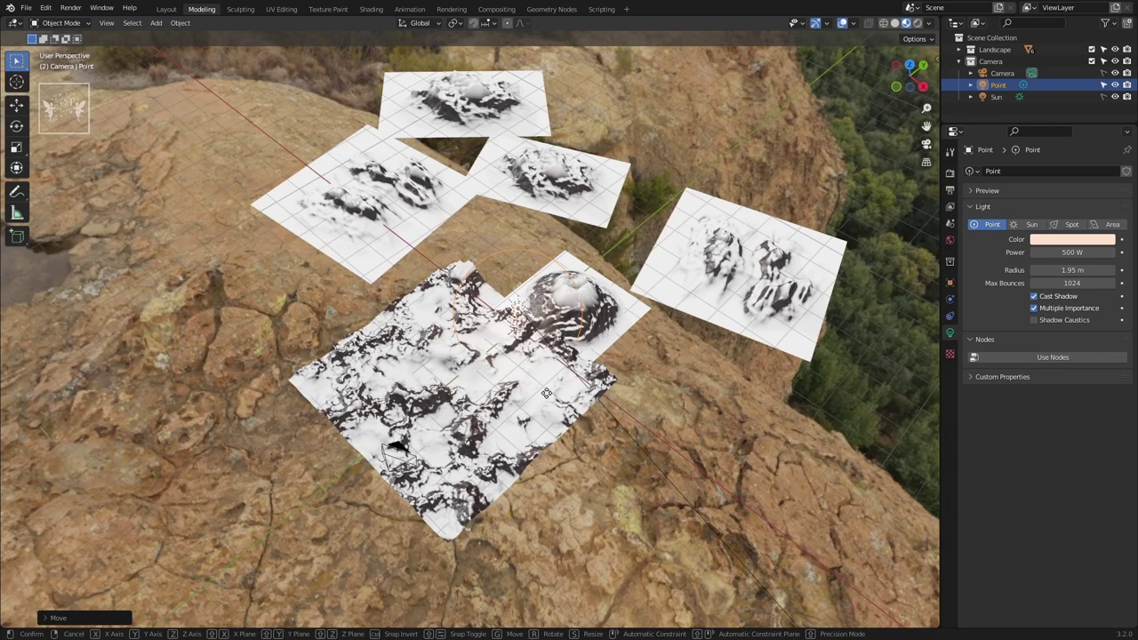
pyautogui.press('y')
pyautogui.click(670, 317)
pyautogui.press('KP_0')
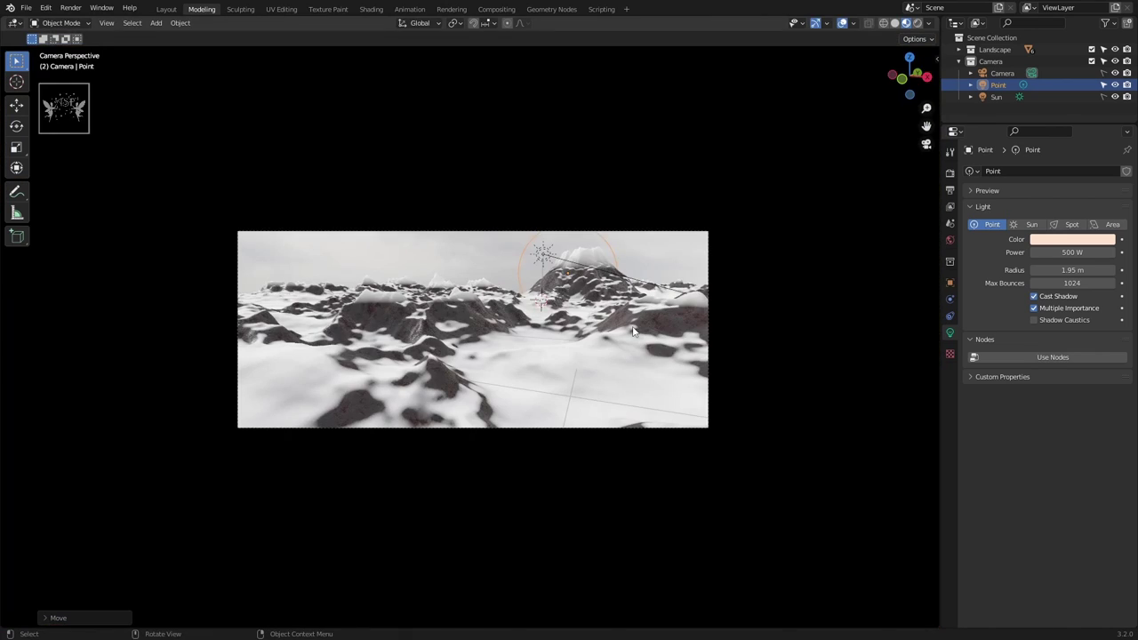
pyautogui.scroll(2, 633, 332)
pyautogui.press('g')
pyautogui.press('x')
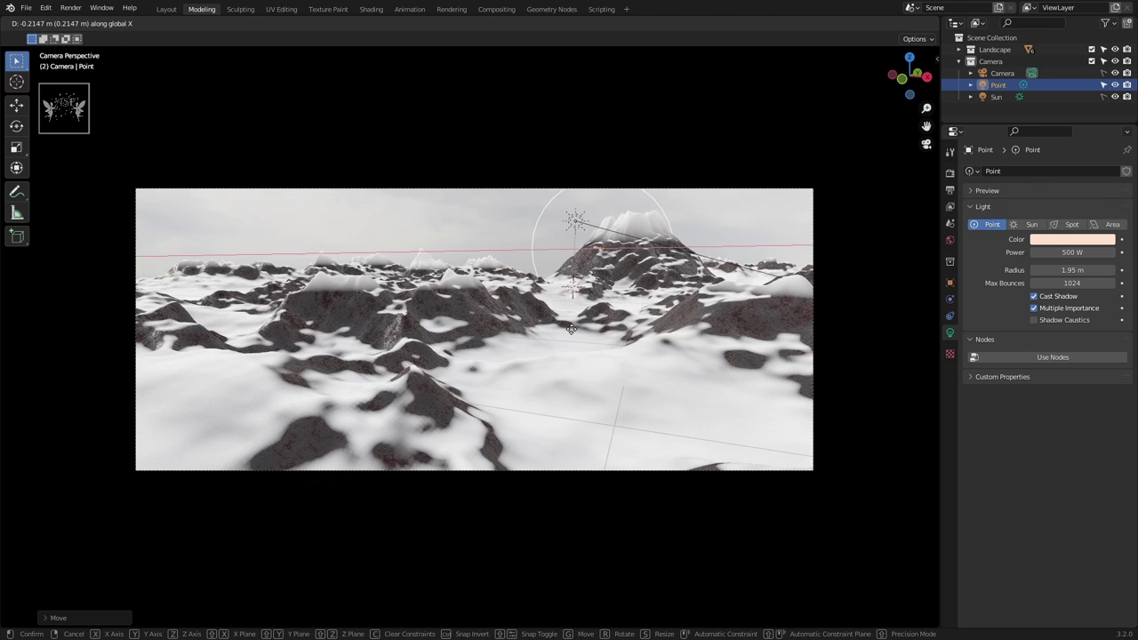
pyautogui.click(572, 329)
# - Turn off world background lighting while keeping the scene's own lights on
pyautogui.click(925, 22)
pyautogui.click(865, 95)
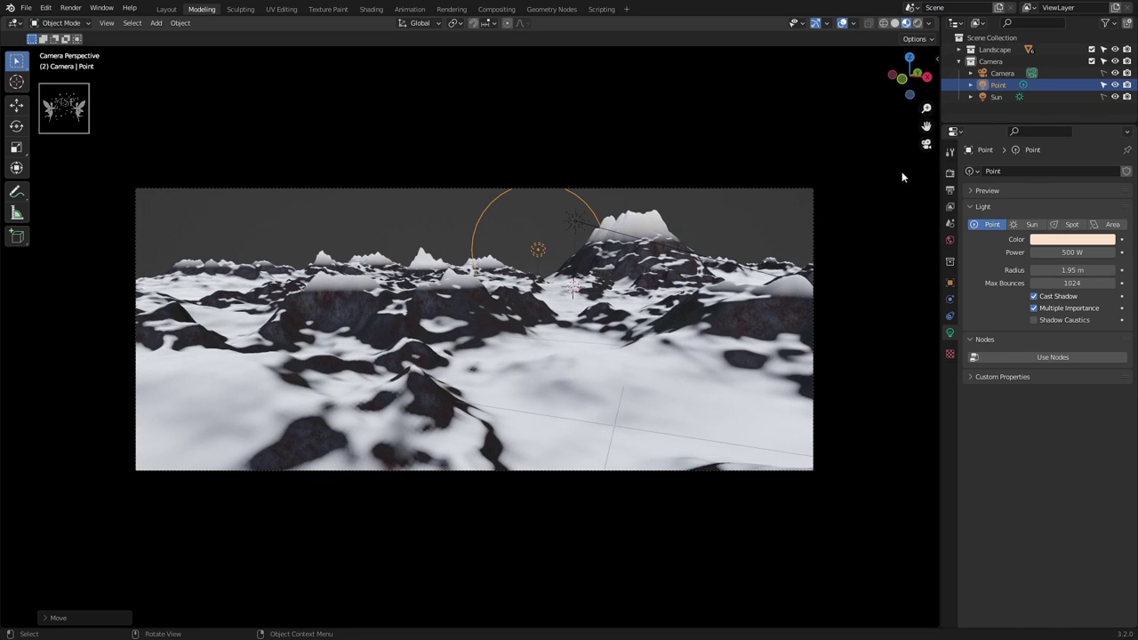
pyautogui.click(929, 23)
pyautogui.click(861, 82)
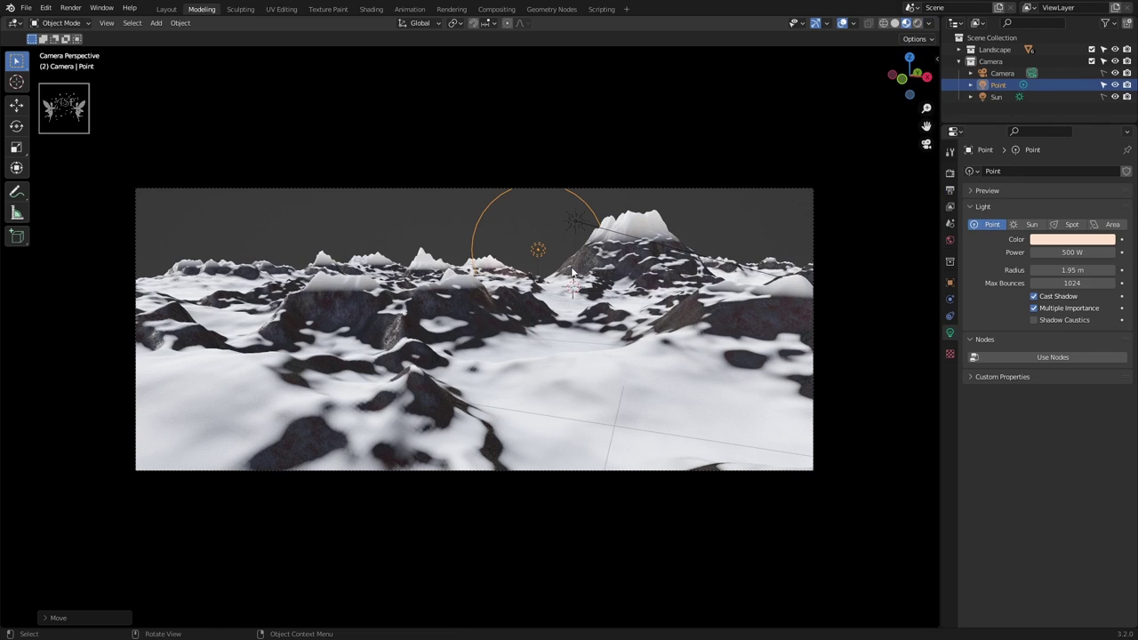
# - Raise the light to 2000 W then 5000 W, radius 2.84 m, and reposition it
pyautogui.press('g')
pyautogui.click(536, 254)
pyautogui.moveTo(1072, 269); pyautogui.dragTo(1089, 269)
pyautogui.write('2000')
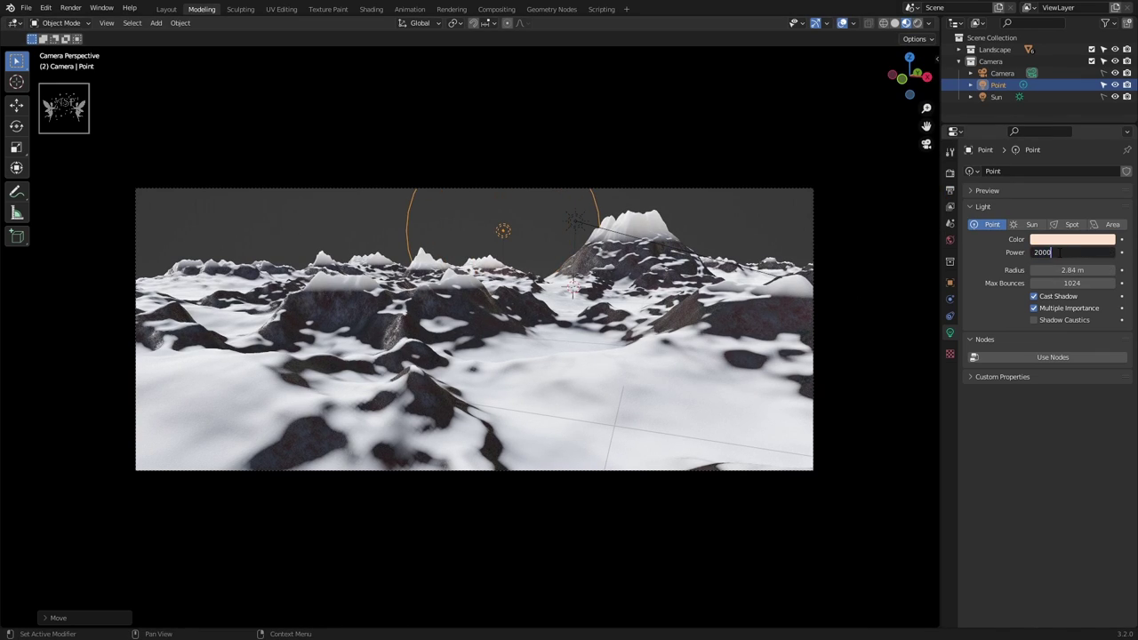
pyautogui.press('Return')
pyautogui.press('g')
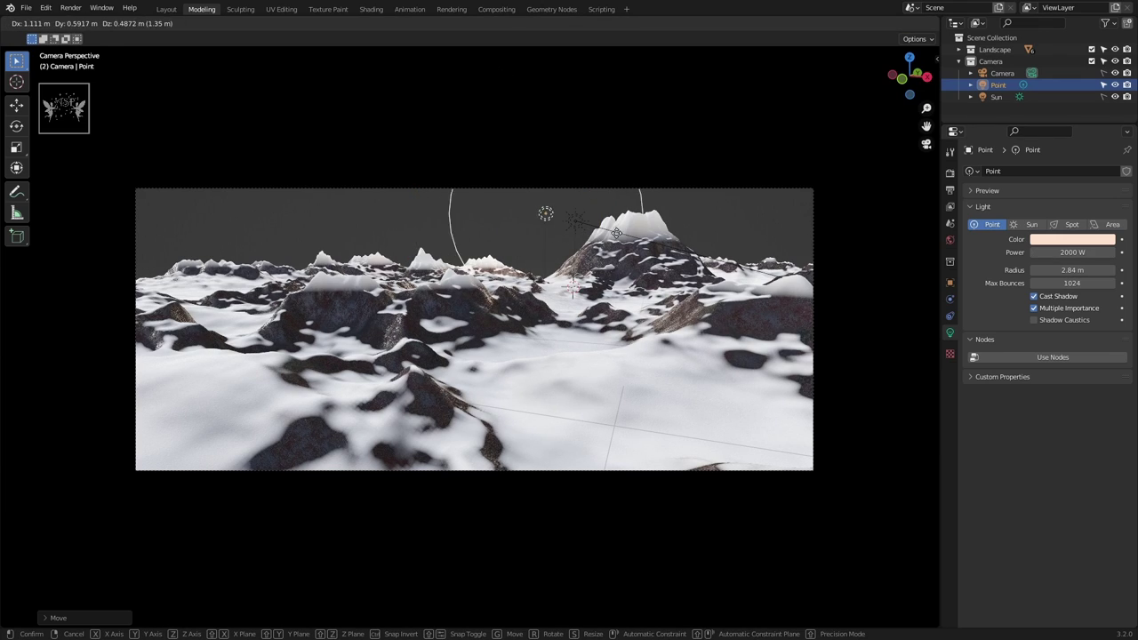
pyautogui.click(599, 285)
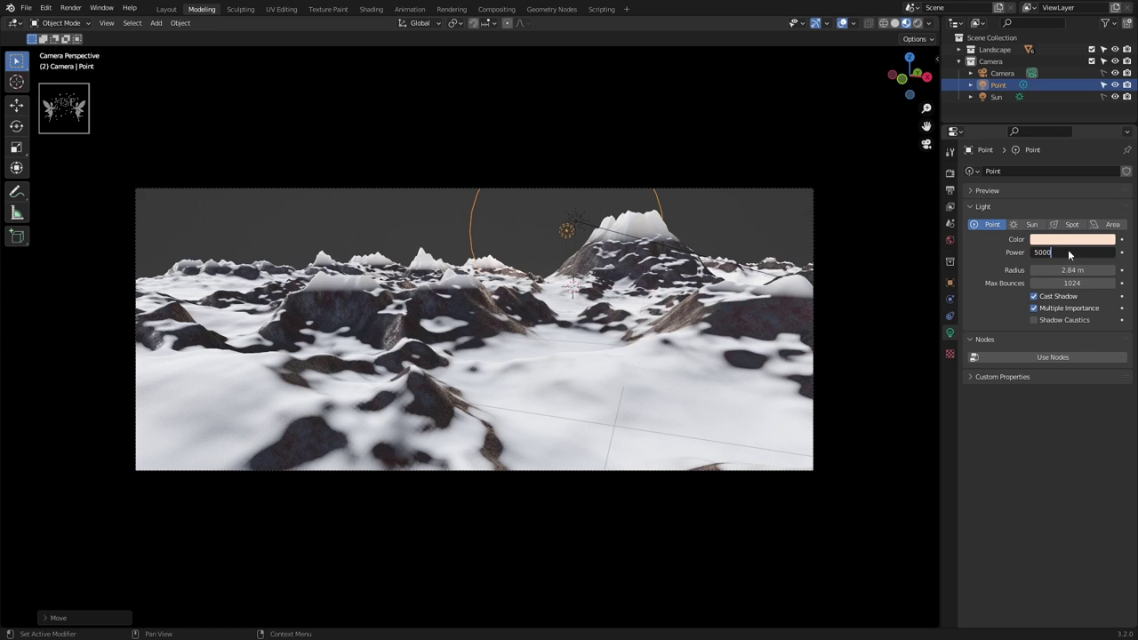
pyautogui.press('Return')
pyautogui.press('g')
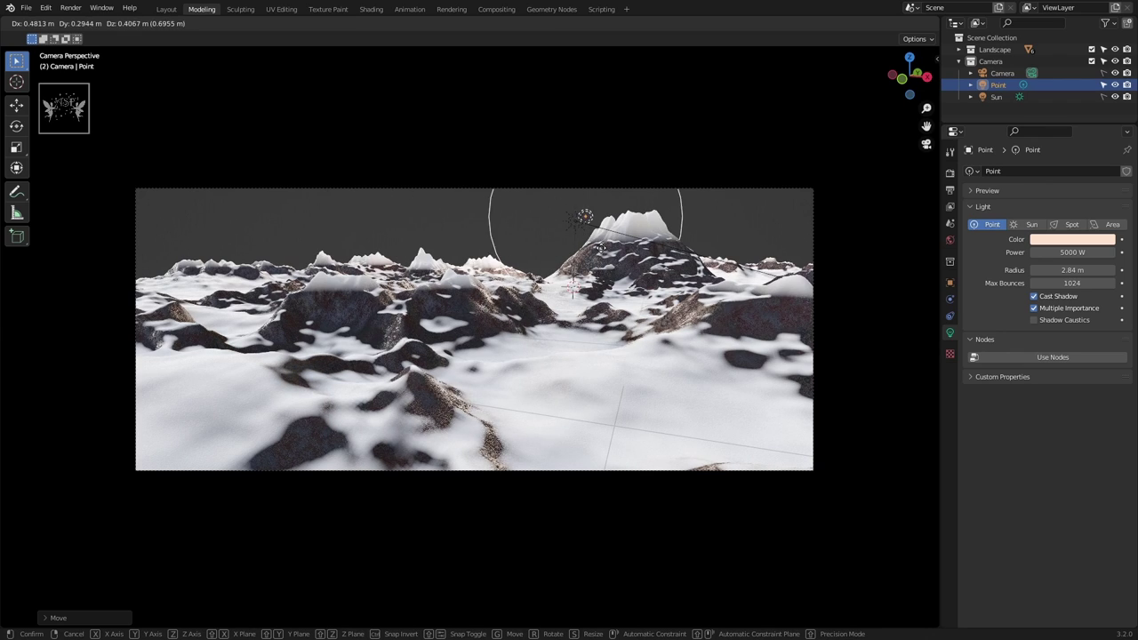
pyautogui.click(491, 235)
# - Fine-tune the light's position from top view, save, and return to Solid shading
pyautogui.press('KP_7')
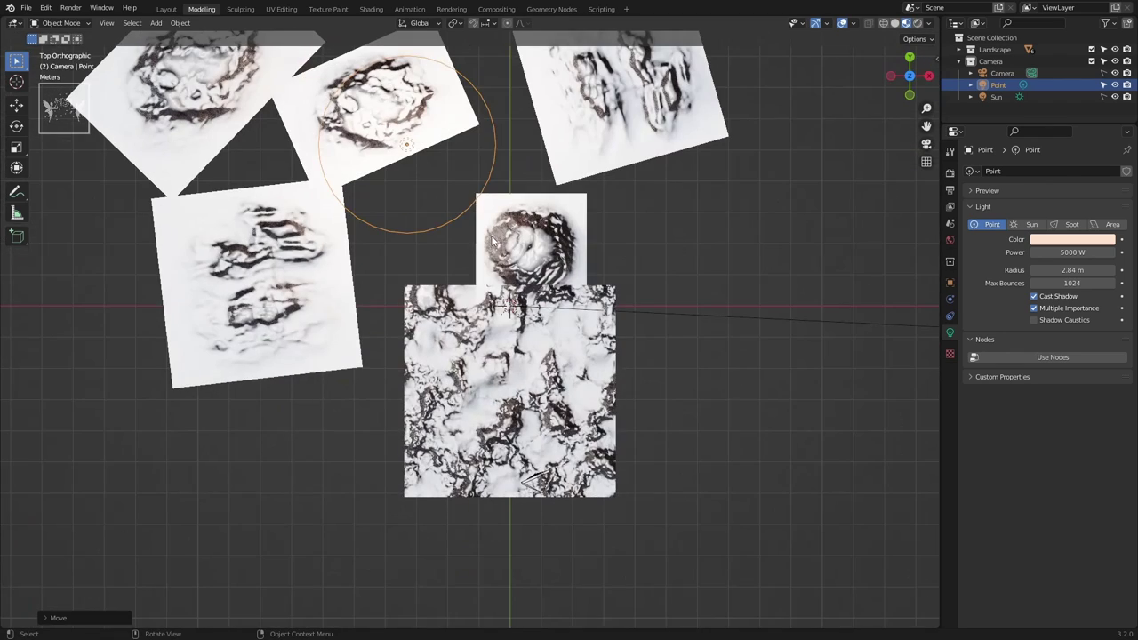
pyautogui.press('g')
pyautogui.click(505, 316)
pyautogui.press('KP_0')
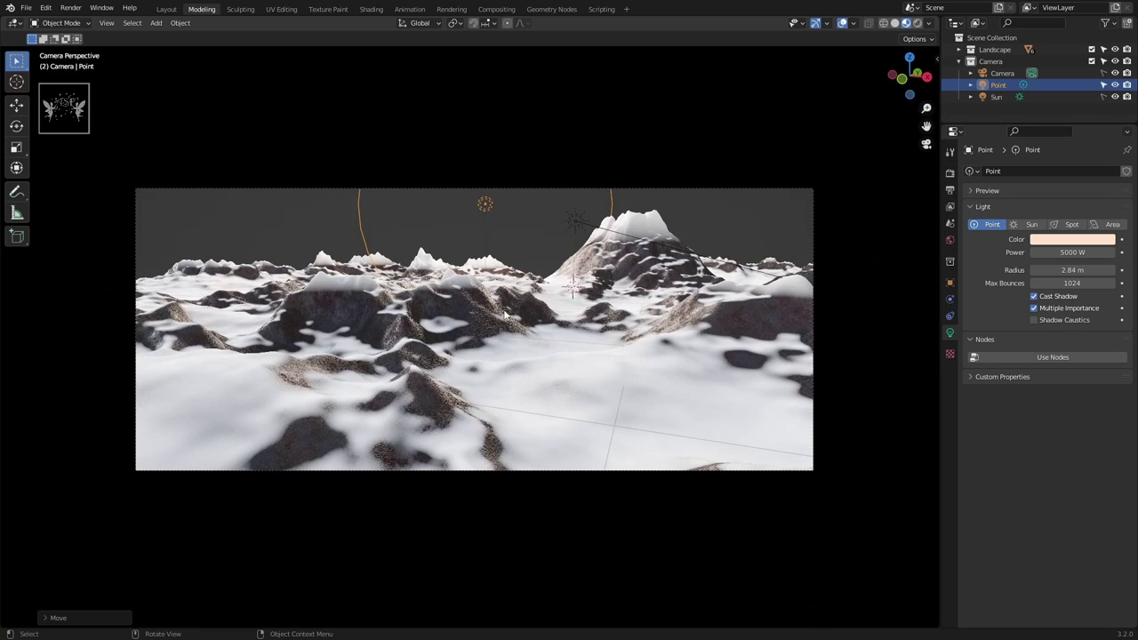
pyautogui.click(287, 227)
pyautogui.hotkey('ctrl', 's')
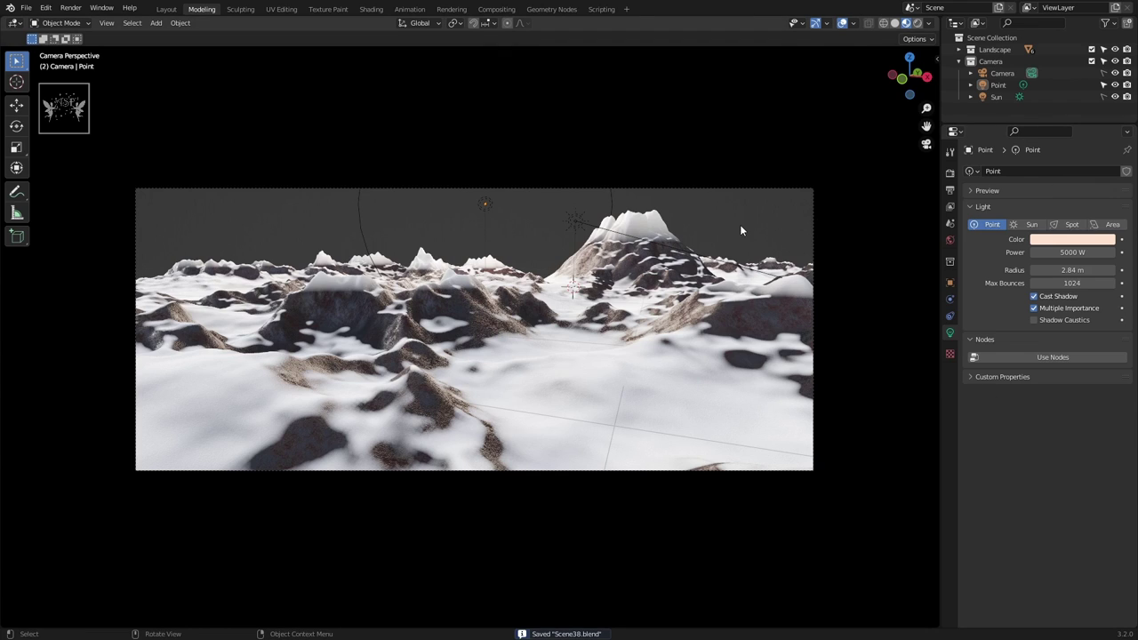
pyautogui.press('z')
pyautogui.press('6')
pyautogui.hotkey('shift', 'a')
# - Add a cylinder and scale it up around the landscape
pyautogui.click(498, 188)
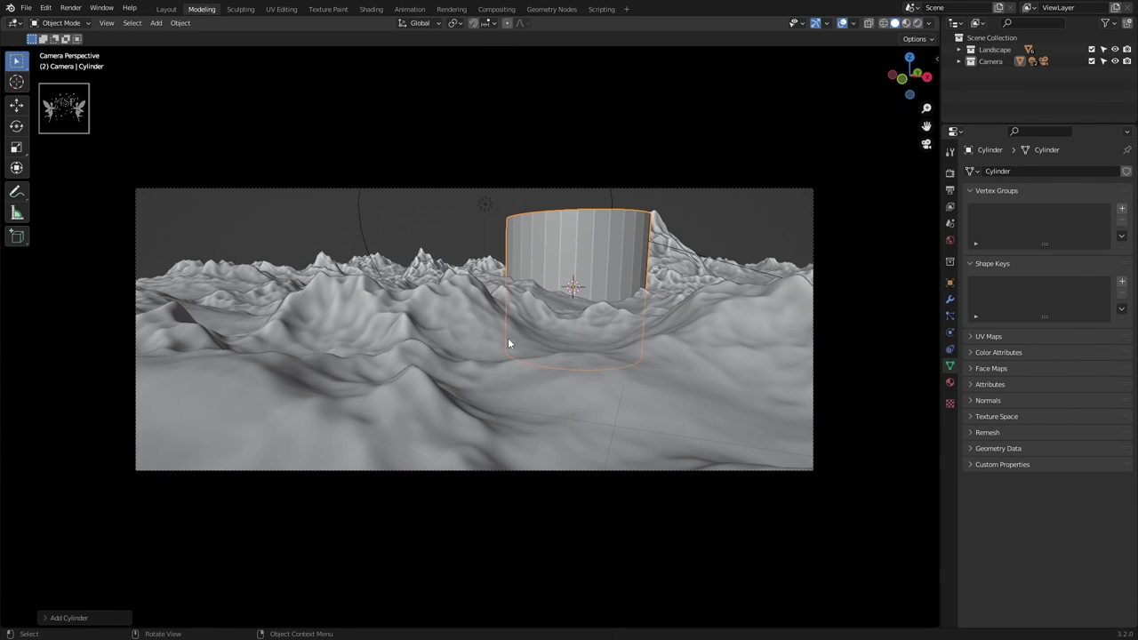
pyautogui.scroll(-1, 508, 342)
pyautogui.press('s')
pyautogui.scroll(-2, 727, 401)
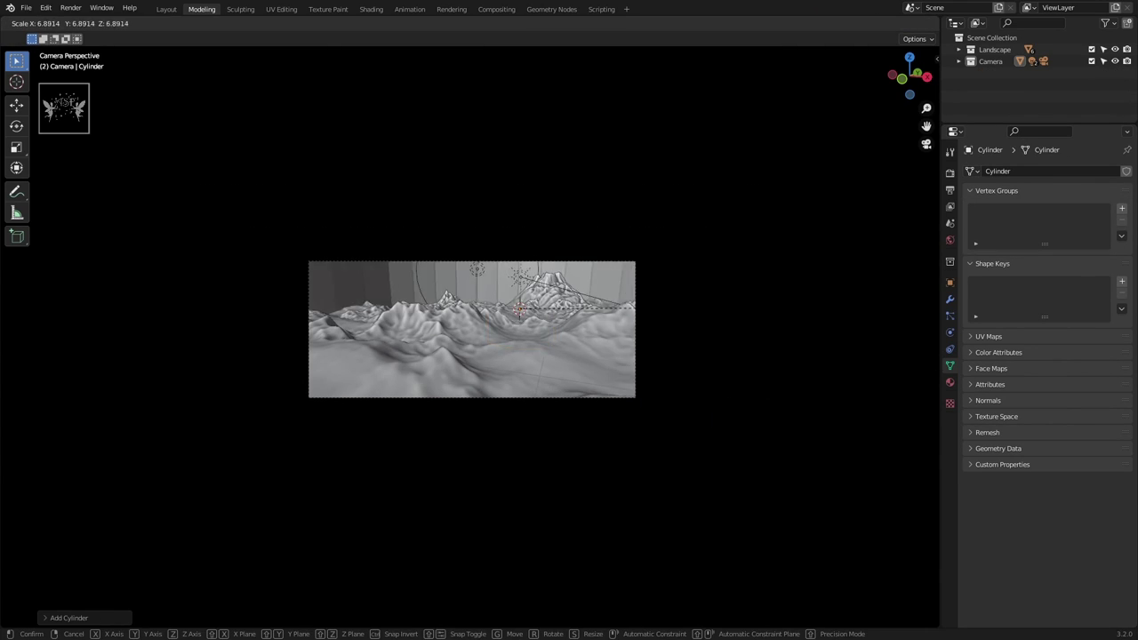
pyautogui.press('z')
pyautogui.click(489, 299)
pyautogui.moveTo(488, 300); pyautogui.dragTo(566, 453, button='middle')
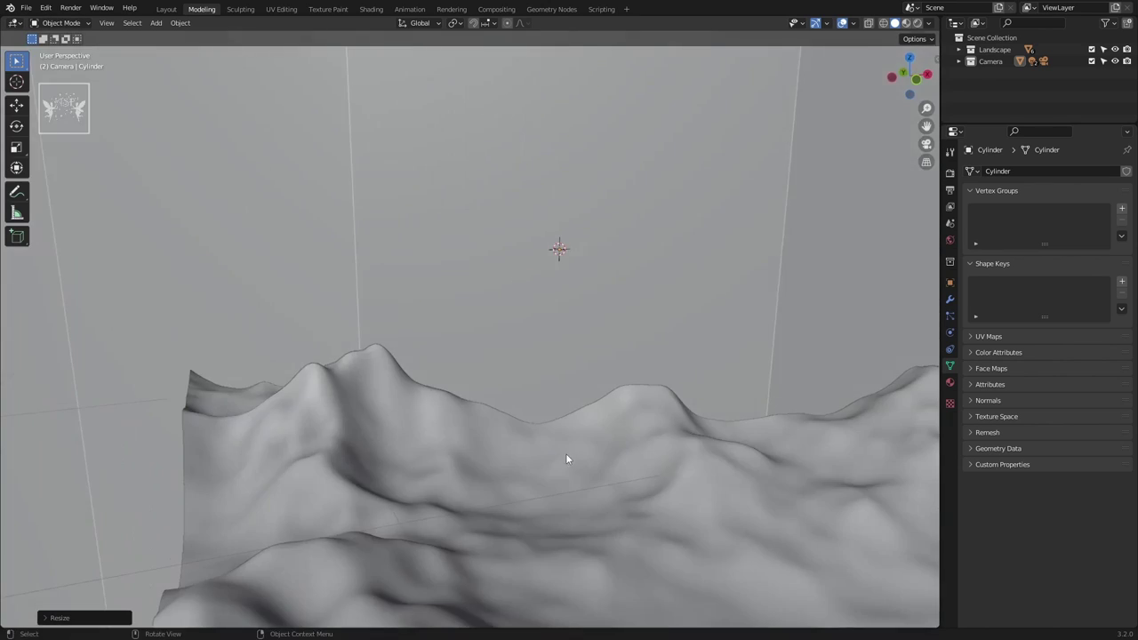
pyautogui.scroll(-3, 566, 453)
pyautogui.press('KP_7')
# - Widen the cylinder from top view and flatten its height
pyautogui.press('s')
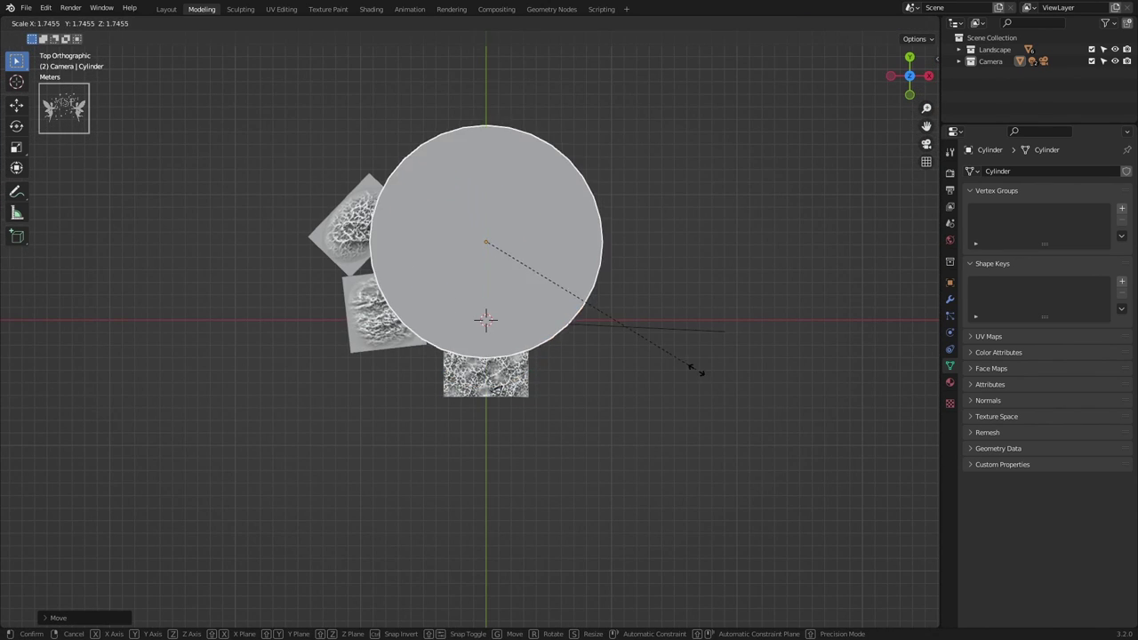
pyautogui.click(701, 372)
pyautogui.press('s')
pyautogui.press('z')
pyautogui.moveTo(618, 361); pyautogui.dragTo(678, 320, button='middle')
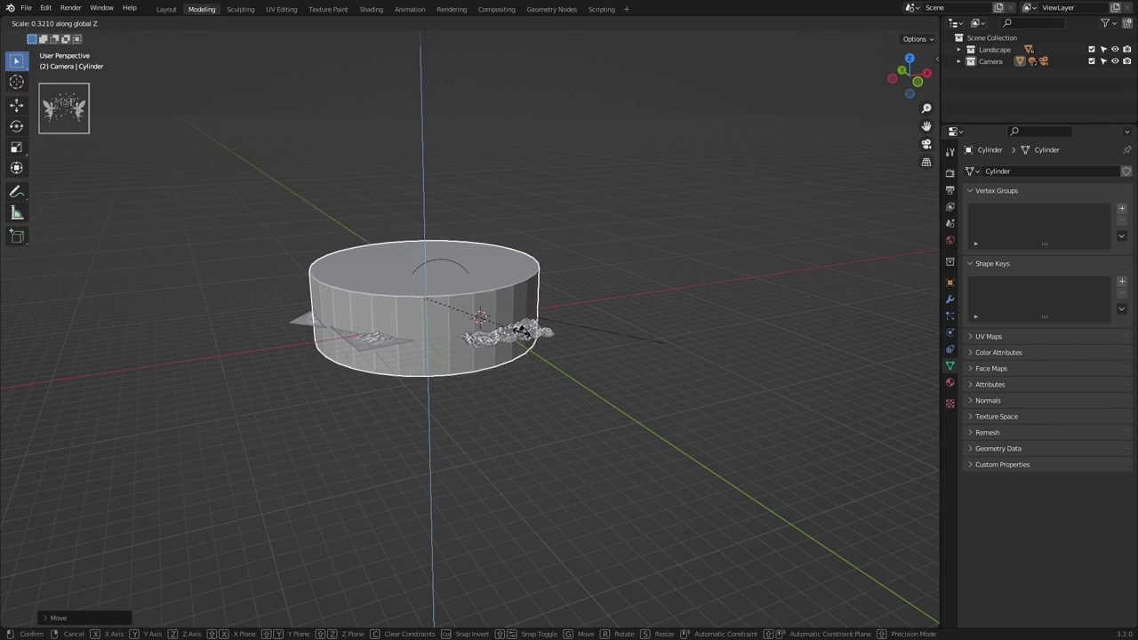
pyautogui.click(542, 354)
# - Move the cylinder along the X axis to centre it on the terrain
pyautogui.press('KP_0')
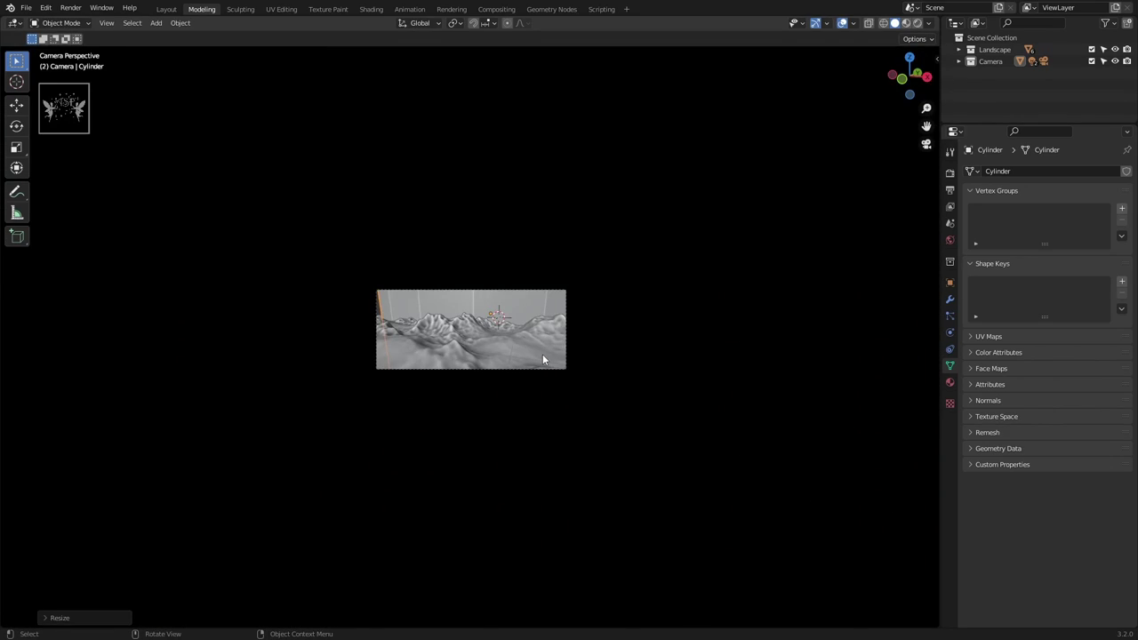
pyautogui.scroll(5, 542, 360)
pyautogui.press('g')
pyautogui.press('x')
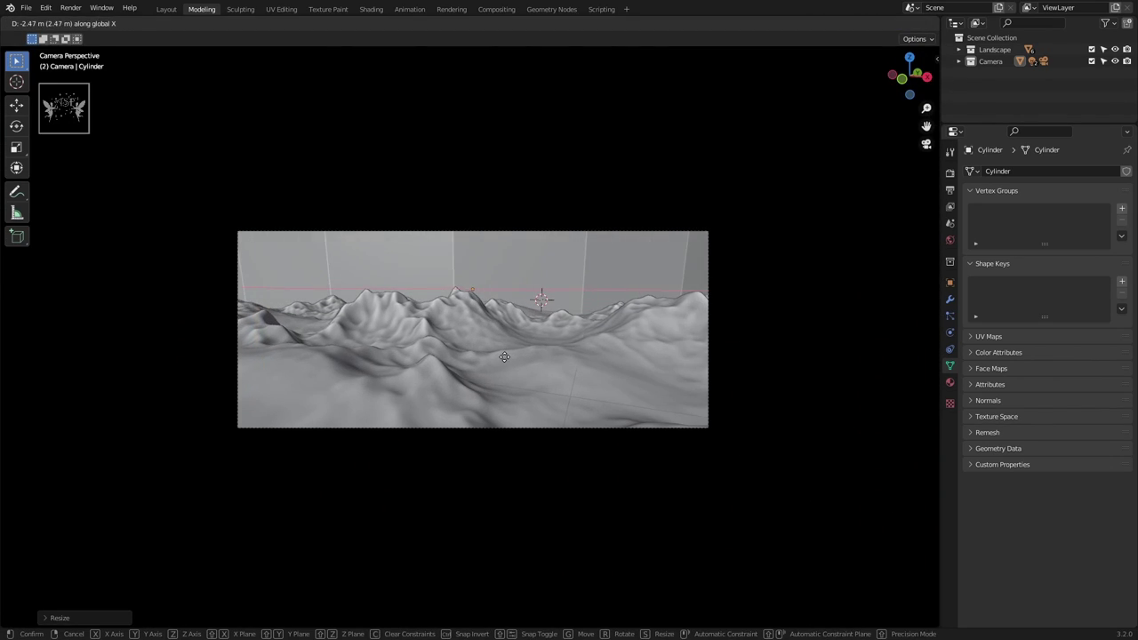
pyautogui.click(410, 498)
pyautogui.scroll(3, 410, 498)
pyautogui.moveTo(410, 498); pyautogui.dragTo(642, 426, button='middle')
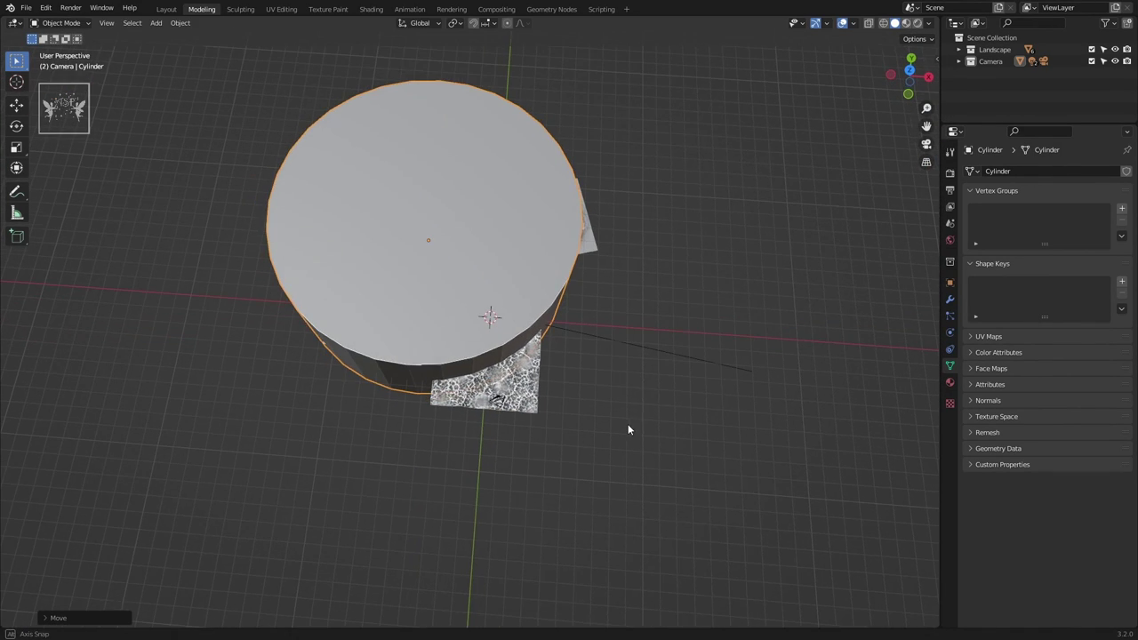
pyautogui.press('KP_0')
# - Set the cylinder's Viewport Display to Wire and save
pyautogui.click(949, 283)
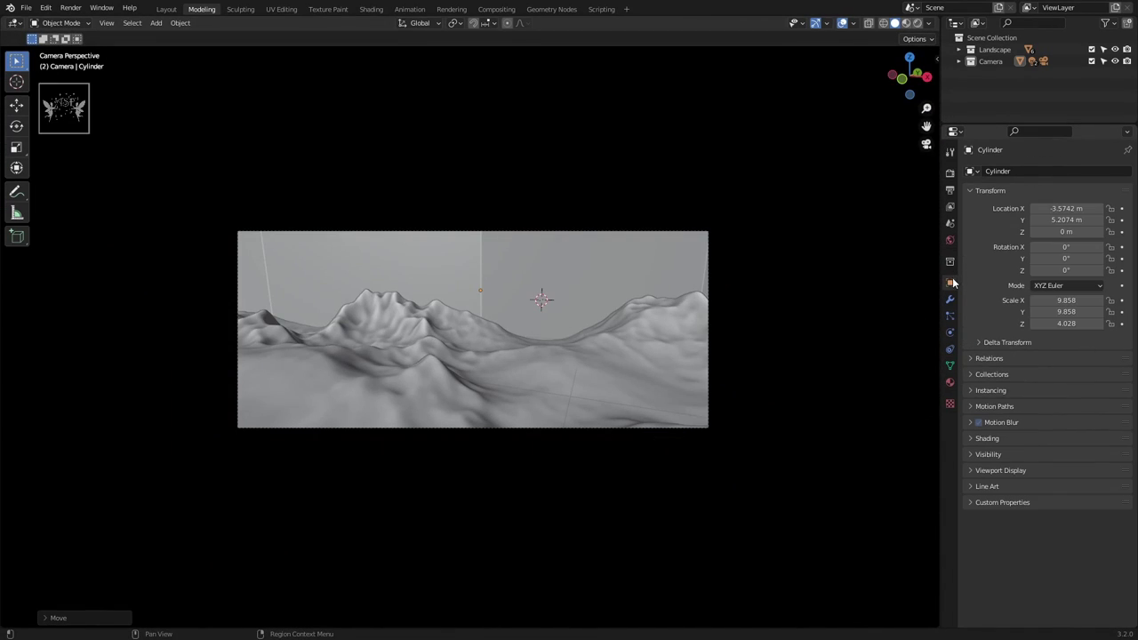
pyautogui.click(1010, 470)
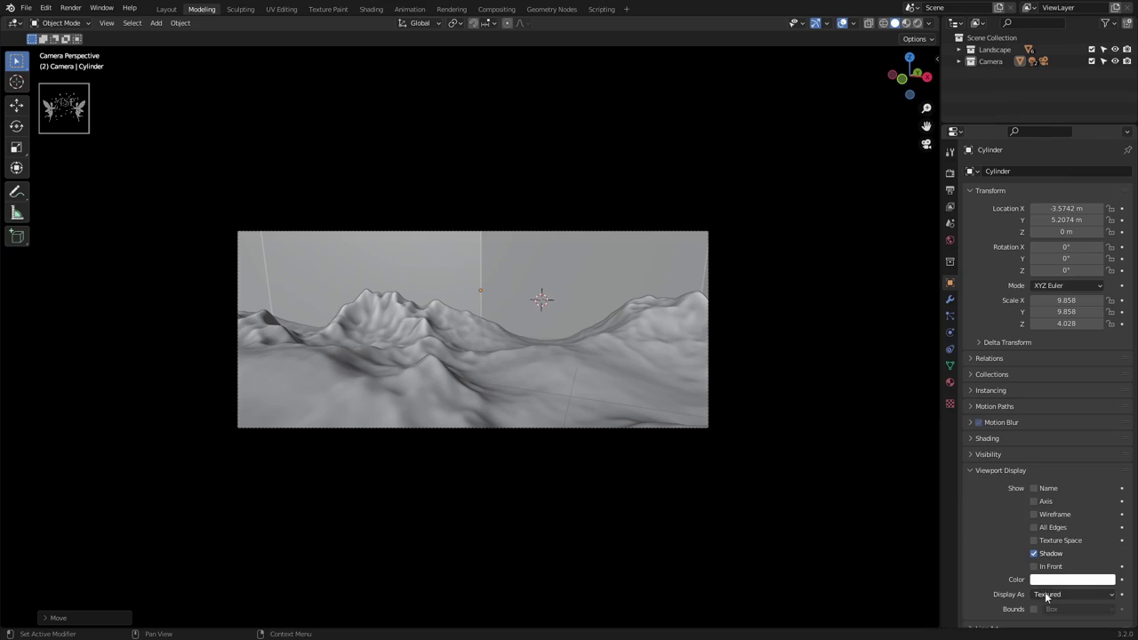
pyautogui.click(1073, 594)
pyautogui.click(1067, 571)
pyautogui.hotkey('ctrl', 's')
# - Shift the cylinder along the Y axis
pyautogui.scroll(-1, 658, 460)
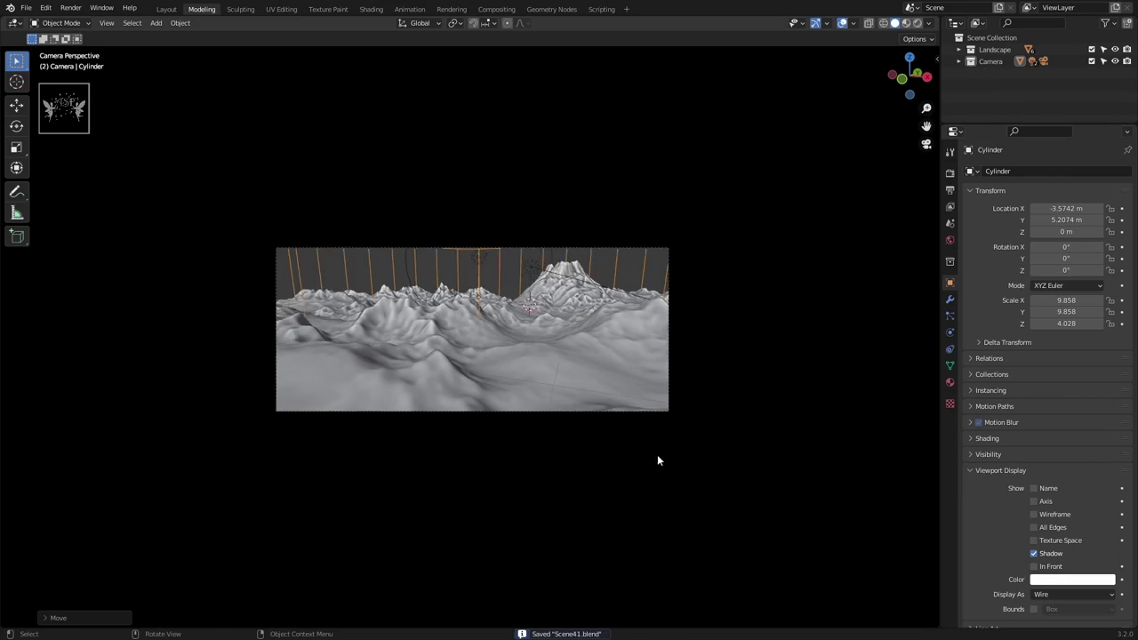
pyautogui.moveTo(658, 459)
pyautogui.mouseDown(button='middle')
pyautogui.moveTo(581, 439)
pyautogui.moveTo(619, 487)
pyautogui.moveTo(632, 454)
pyautogui.mouseUp(button='middle')
pyautogui.press('g')
pyautogui.press('y')
pyautogui.click(566, 430)
pyautogui.press('KP_0')
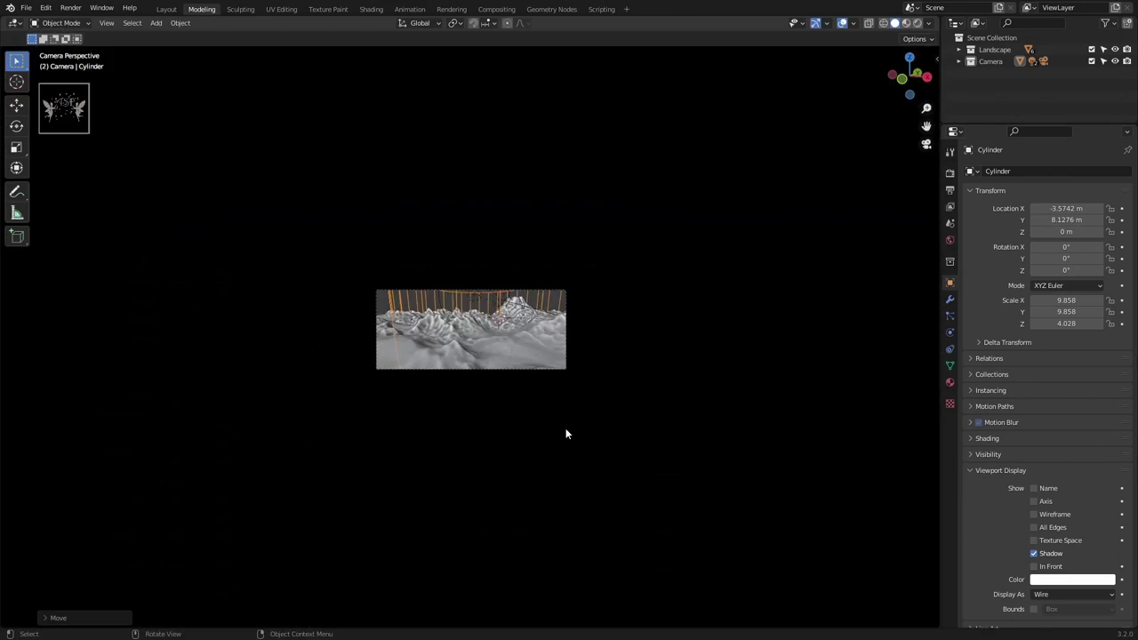
# - Scale the cylinder to 12.827 wide and 4.067 tall, save, and open Shading
pyautogui.press('s')
pyautogui.click(527, 480)
pyautogui.scroll(-5, 528, 483)
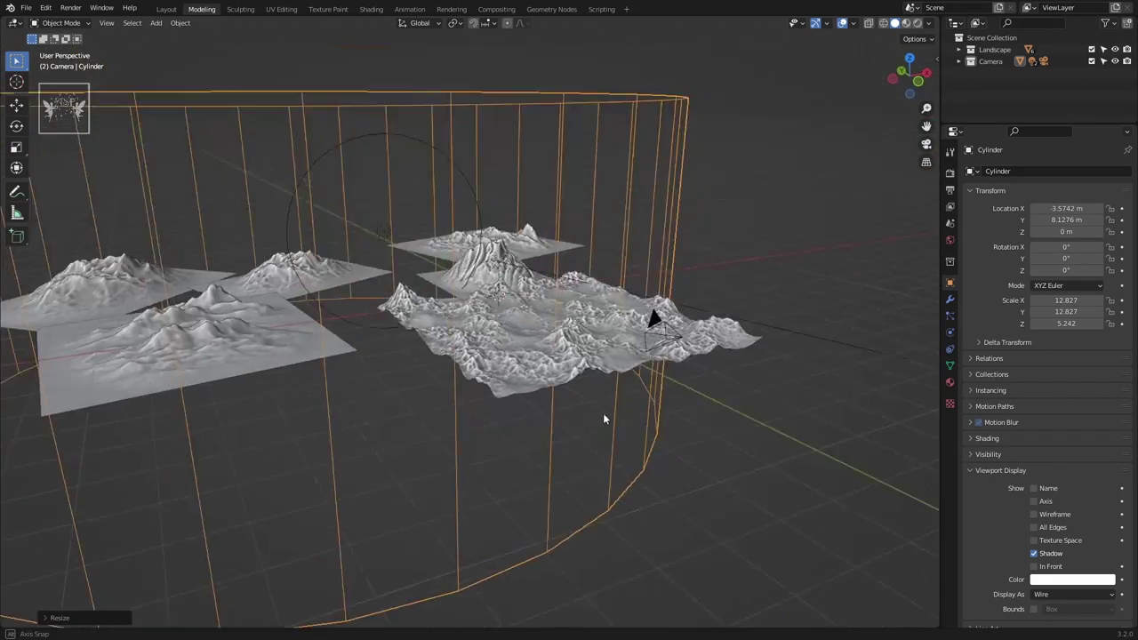
pyautogui.moveTo(605, 419); pyautogui.dragTo(696, 452, button='middle')
pyautogui.press('s')
pyautogui.press('z')
pyautogui.click(601, 402)
pyautogui.press('KP_0')
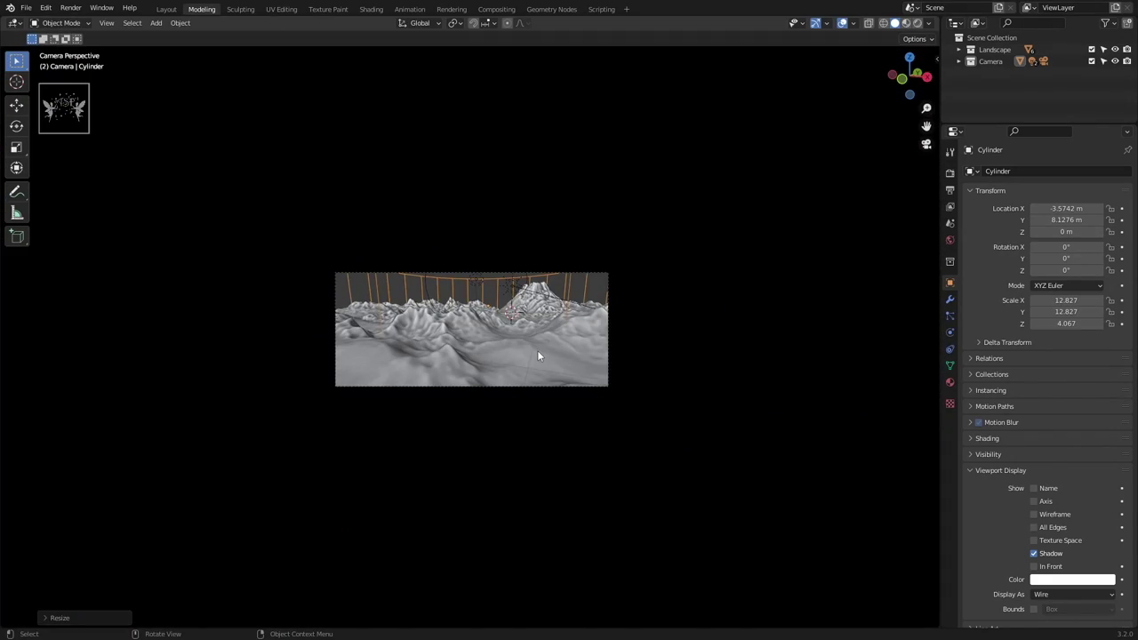
pyautogui.hotkey('ctrl', 's')
pyautogui.click(371, 9)
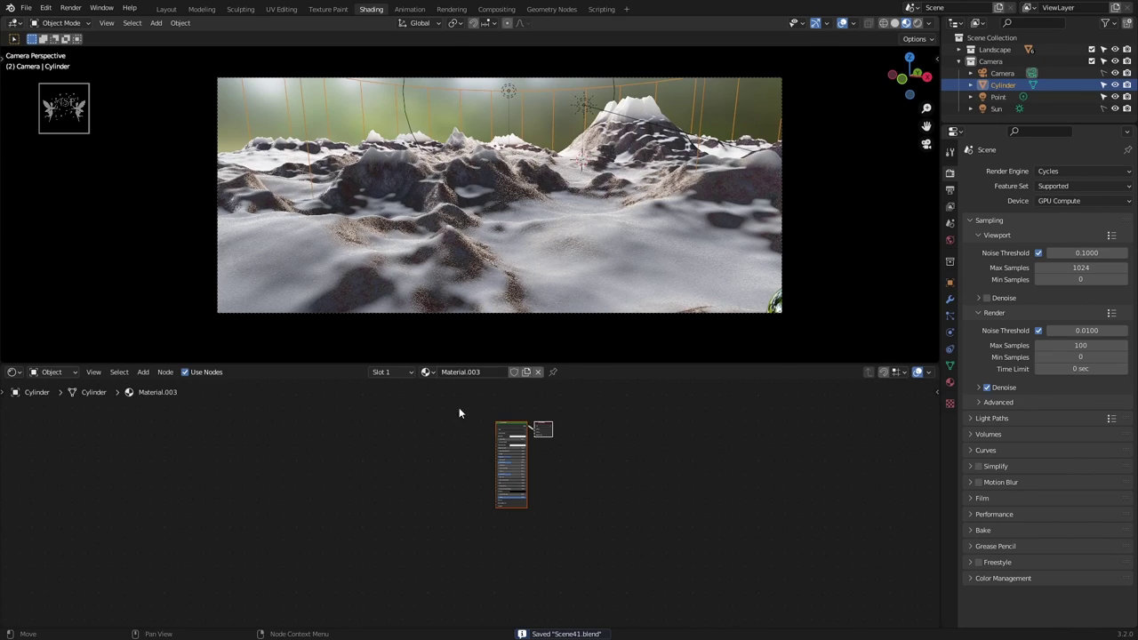
# - Replace the default shader with a Principled Volume node linked to the output's Volume
pyautogui.scroll(2, 459, 413)
pyautogui.scroll(3, 452, 435)
pyautogui.press('x')
pyautogui.hotkey('shift', 'a')
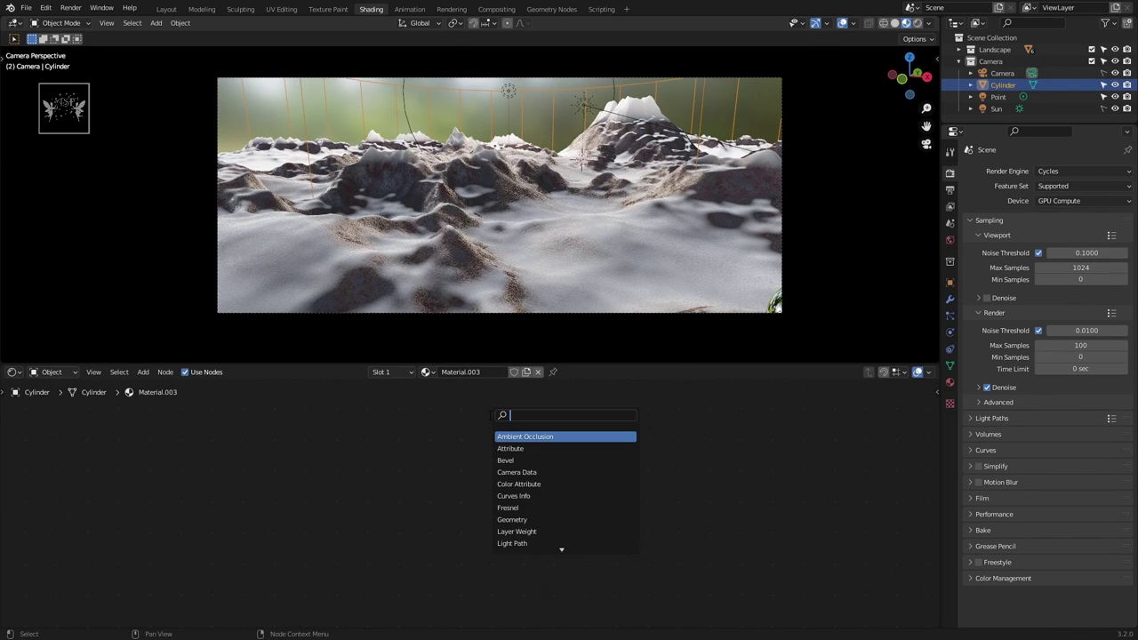
pyautogui.click(524, 495)
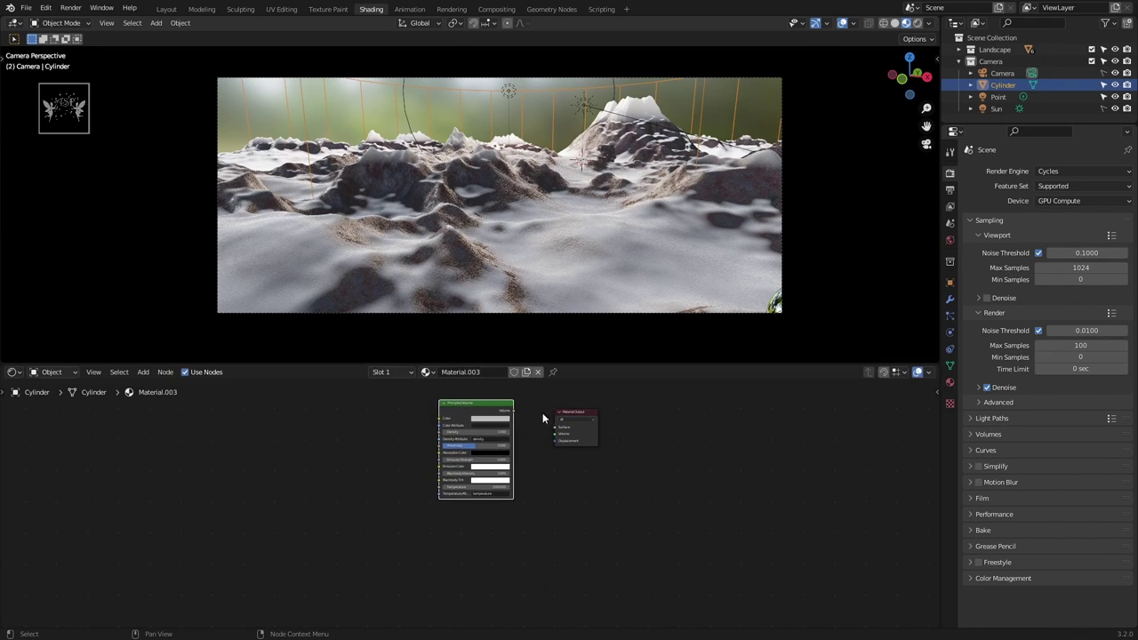
pyautogui.moveTo(555, 433); pyautogui.dragTo(555, 434)
# - Try volume densities of 0.010, 0.050 and 0.020
pyautogui.scroll(2, 383, 445)
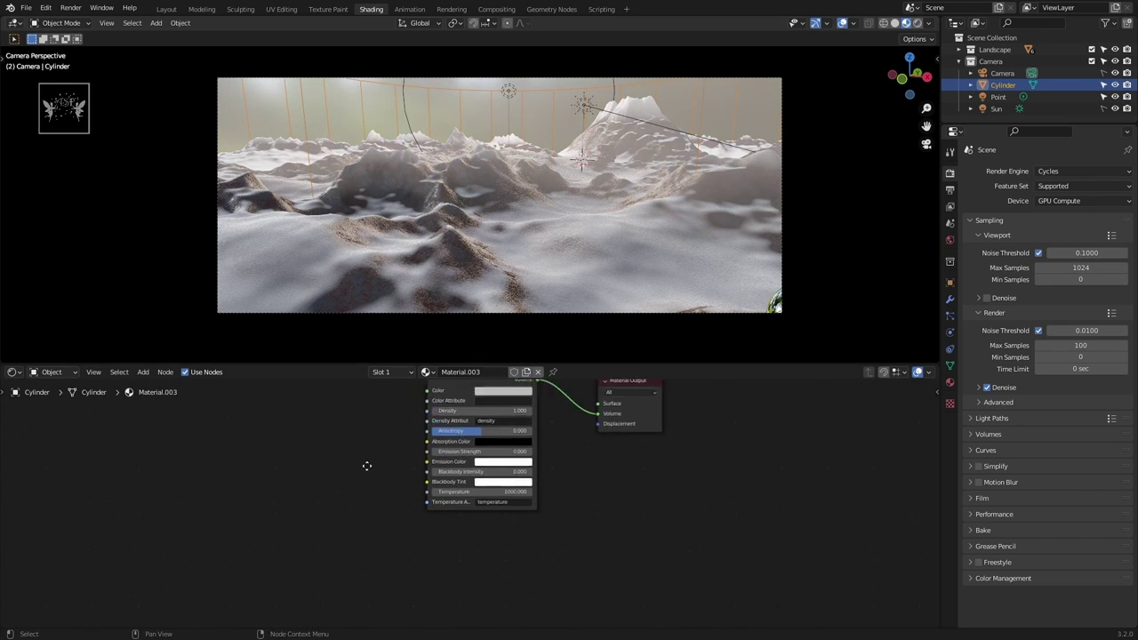
pyautogui.scroll(1, 374, 480)
pyautogui.scroll(1, 357, 497)
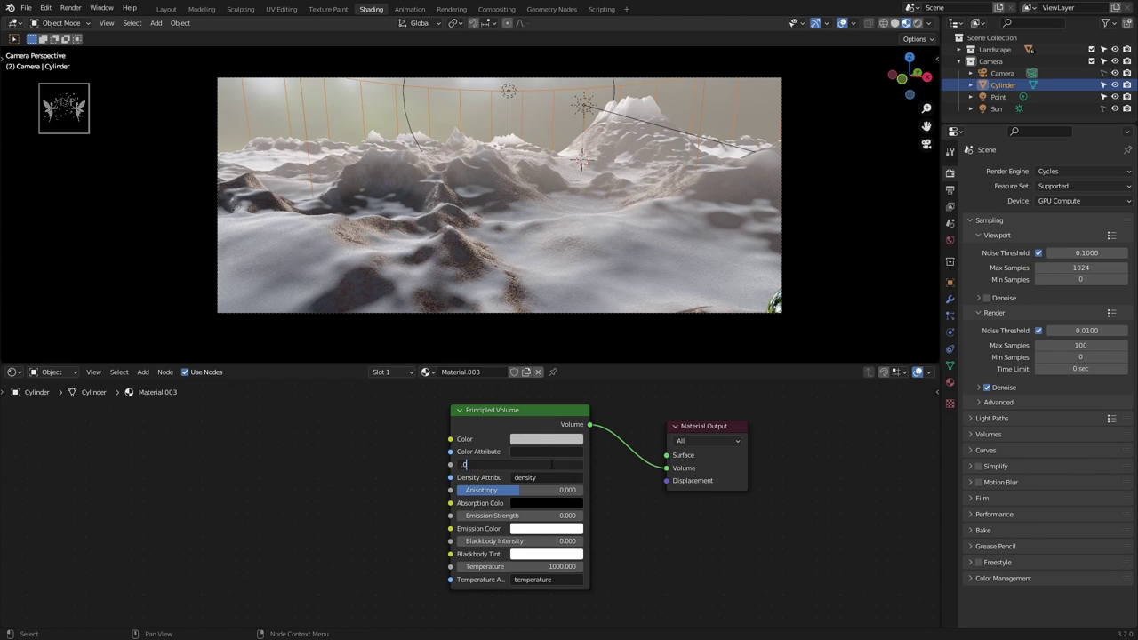
pyautogui.write('1')
pyautogui.press('Return')
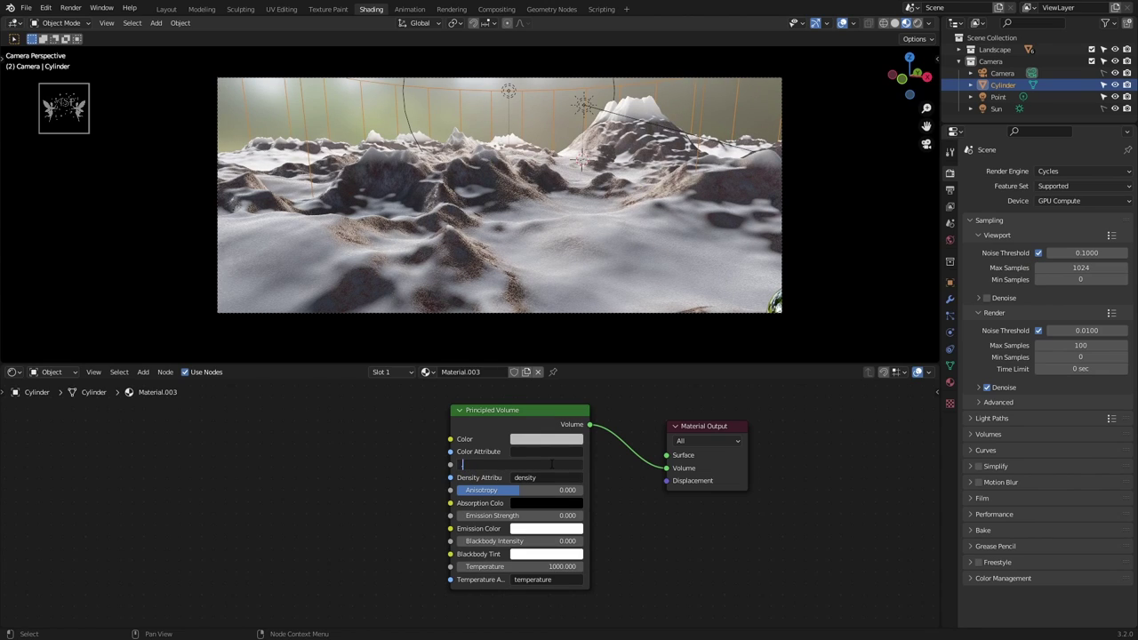
pyautogui.write('.05')
pyautogui.press('Return')
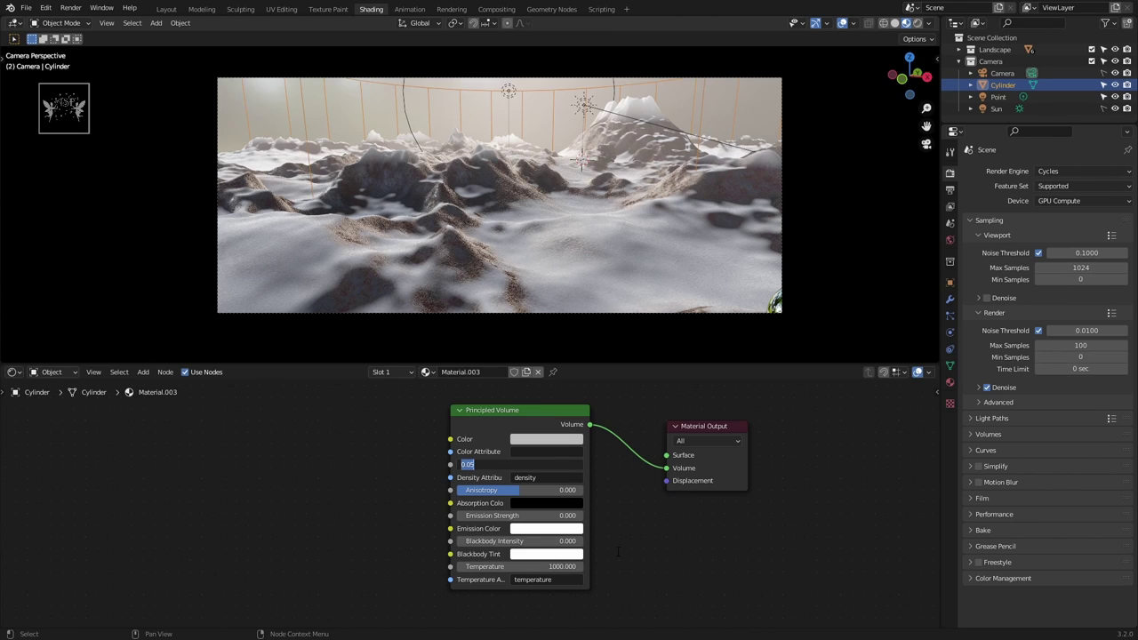
pyautogui.write('.02')
pyautogui.press('Return')
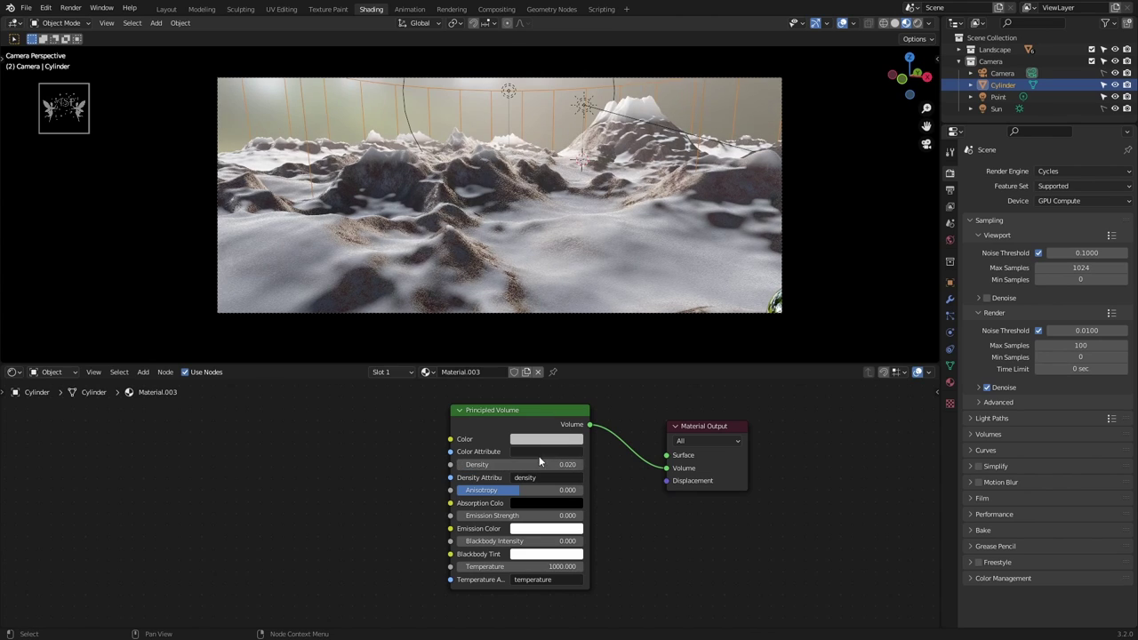
# - Try density 0.120, settle on 0.080, save, and move to Compositing
pyautogui.click(563, 465)
pyautogui.write('.12')
pyautogui.press('Return')
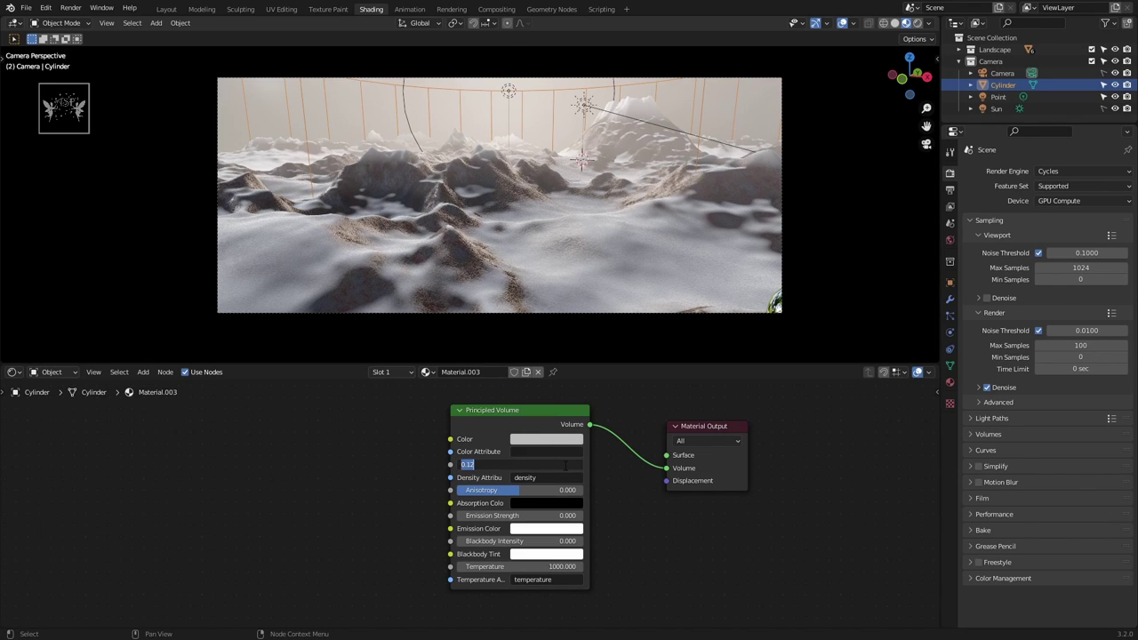
pyautogui.write('8')
pyautogui.press('Return')
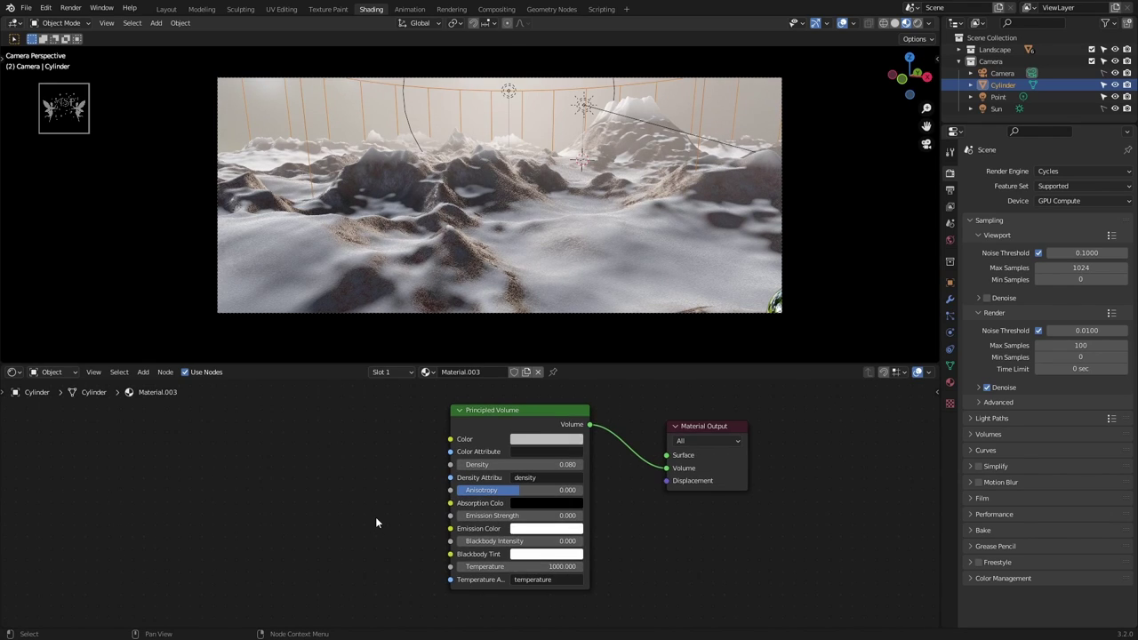
pyautogui.hotkey('ctrl', 's')
pyautogui.scroll(2, 471, 499)
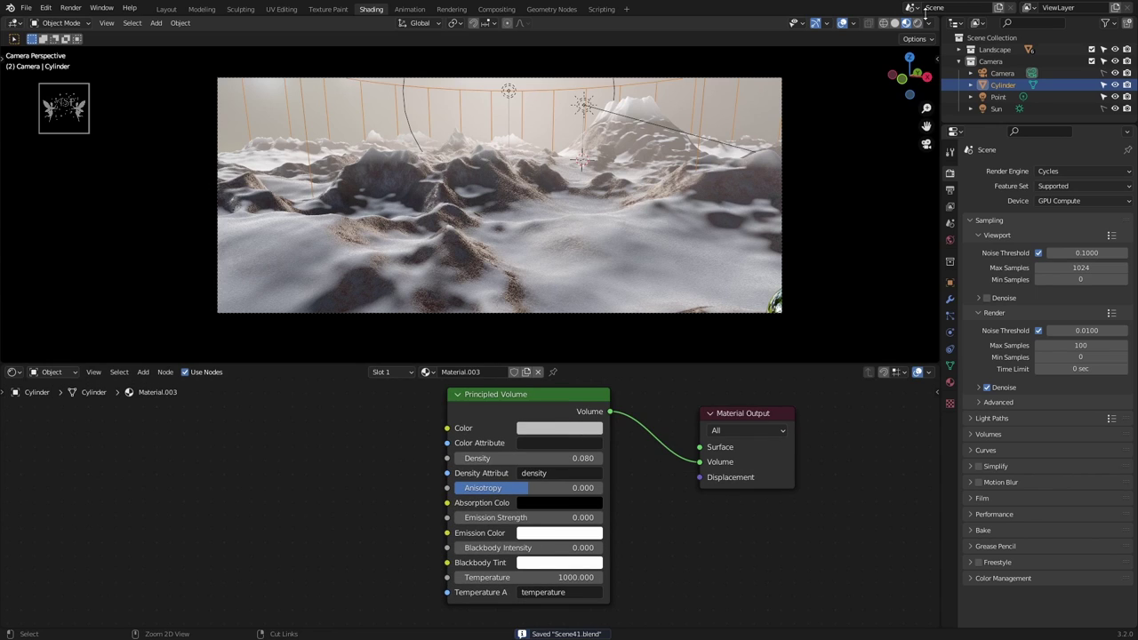
pyautogui.hotkey('ctrl', 'z')
pyautogui.hotkey('ctrl', 'z')
pyautogui.click(496, 8)
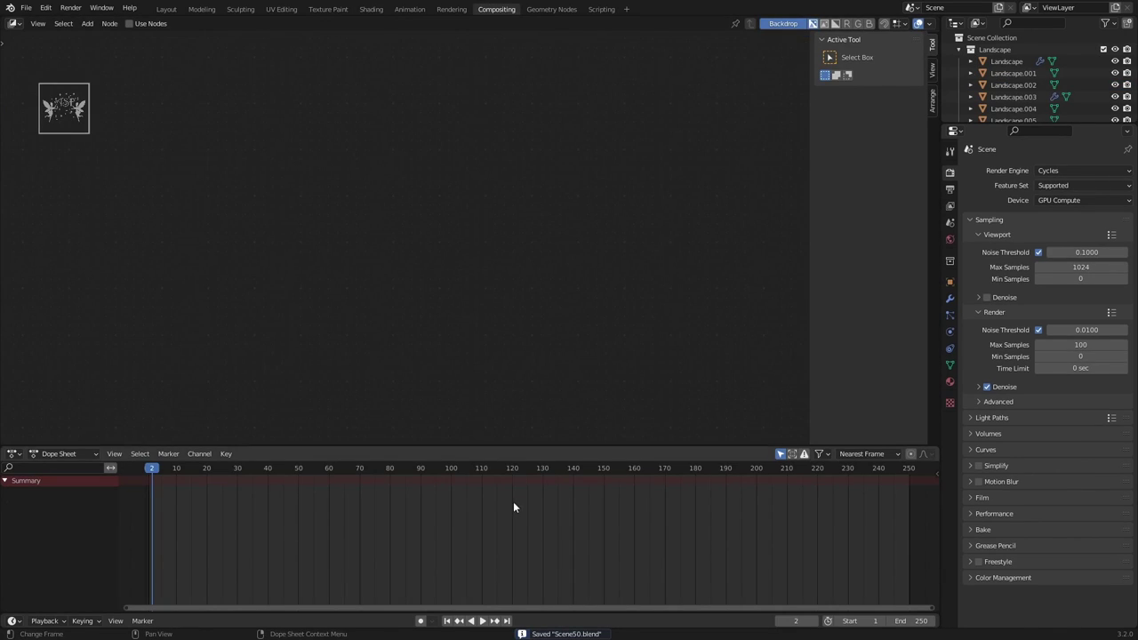
# - Enable compositing nodes, add a Viewer for Render Layers, and fit the backdrop
pyautogui.moveTo(493, 444); pyautogui.dragTo(500, 596)
pyautogui.click(143, 24)
pyautogui.moveTo(365, 224); pyautogui.dragTo(169, 209)
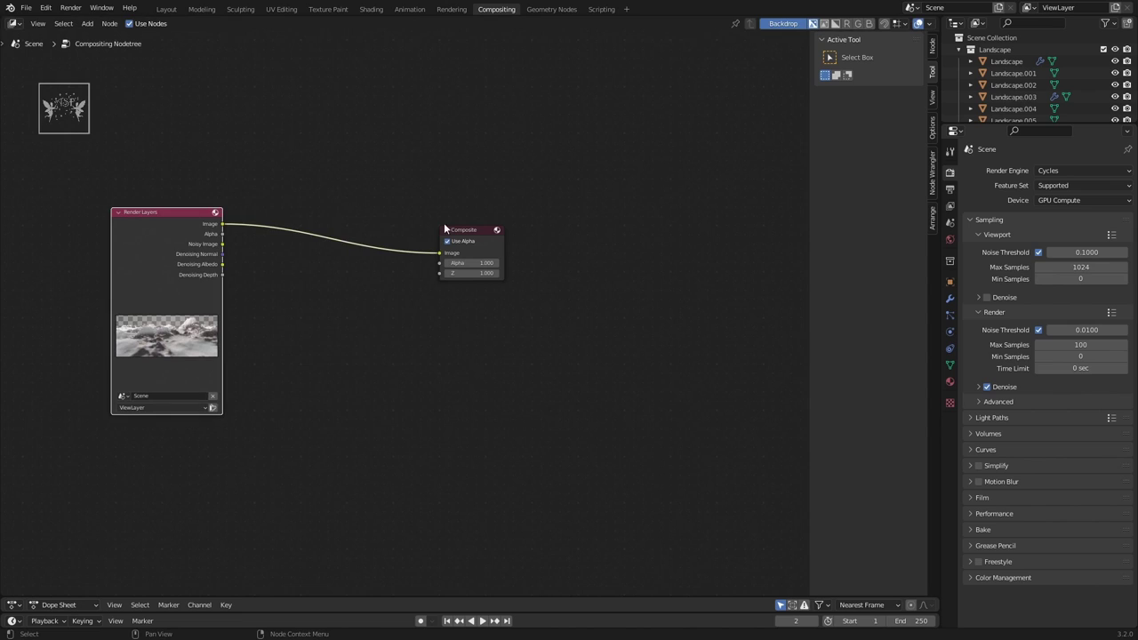
pyautogui.moveTo(449, 224); pyautogui.dragTo(541, 195)
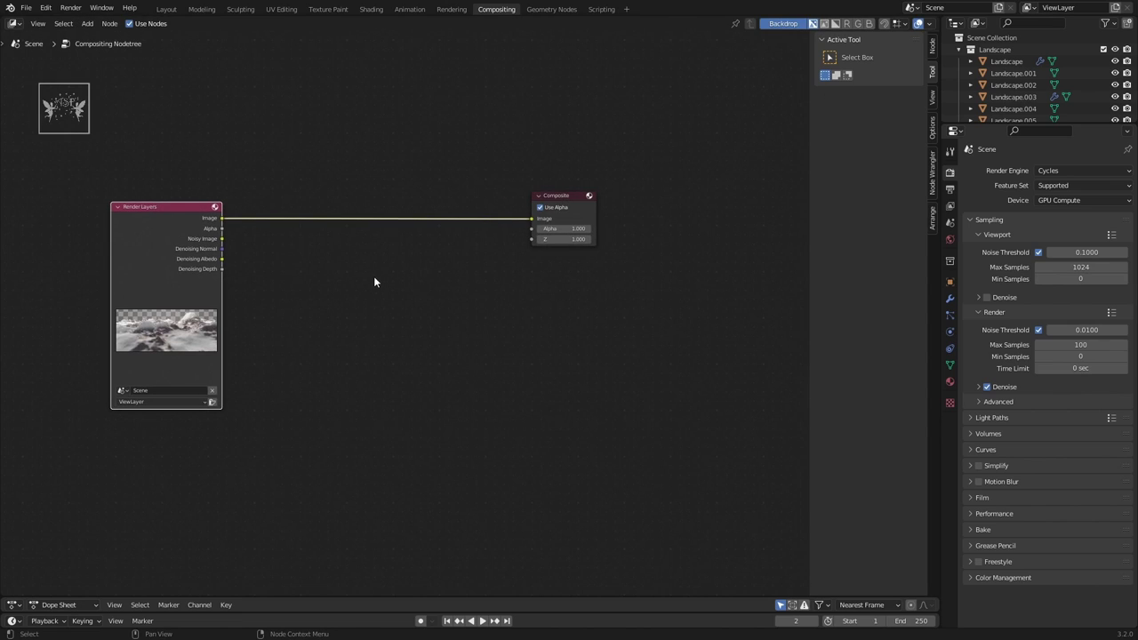
pyautogui.keyDown('ctrl'); pyautogui.keyDown('shift'); pyautogui.click(160, 227); pyautogui.keyUp('shift'); pyautogui.keyUp('ctrl')
pyautogui.click(933, 98)
pyautogui.click(870, 113)
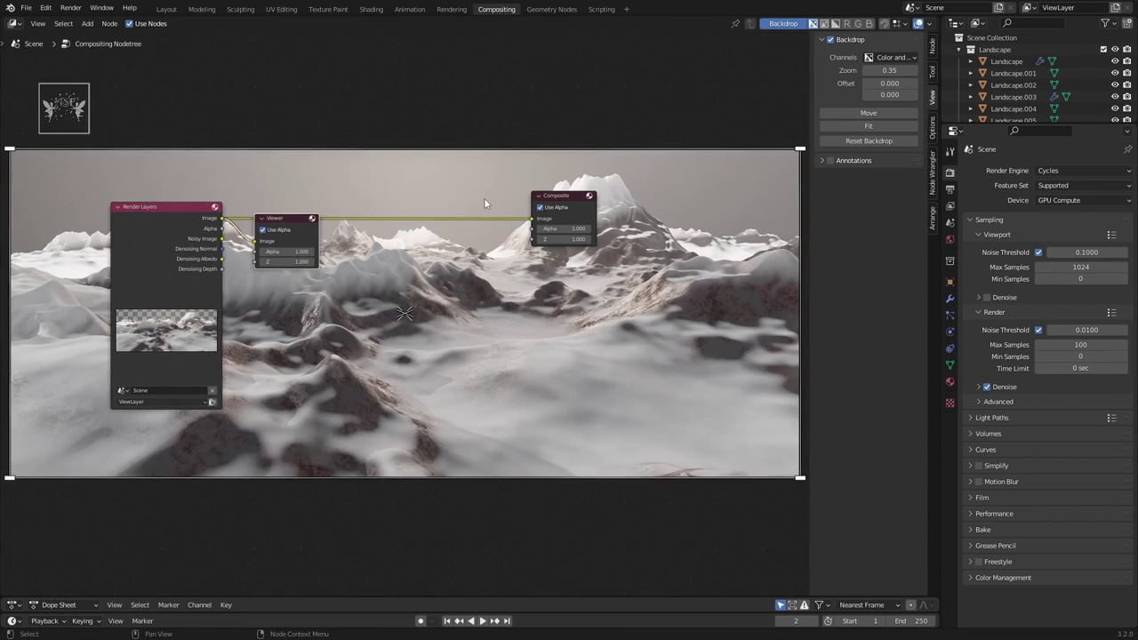
pyautogui.press('n')
pyautogui.moveTo(210, 209); pyautogui.dragTo(183, 203)
pyautogui.moveTo(351, 218); pyautogui.dragTo(624, 257)
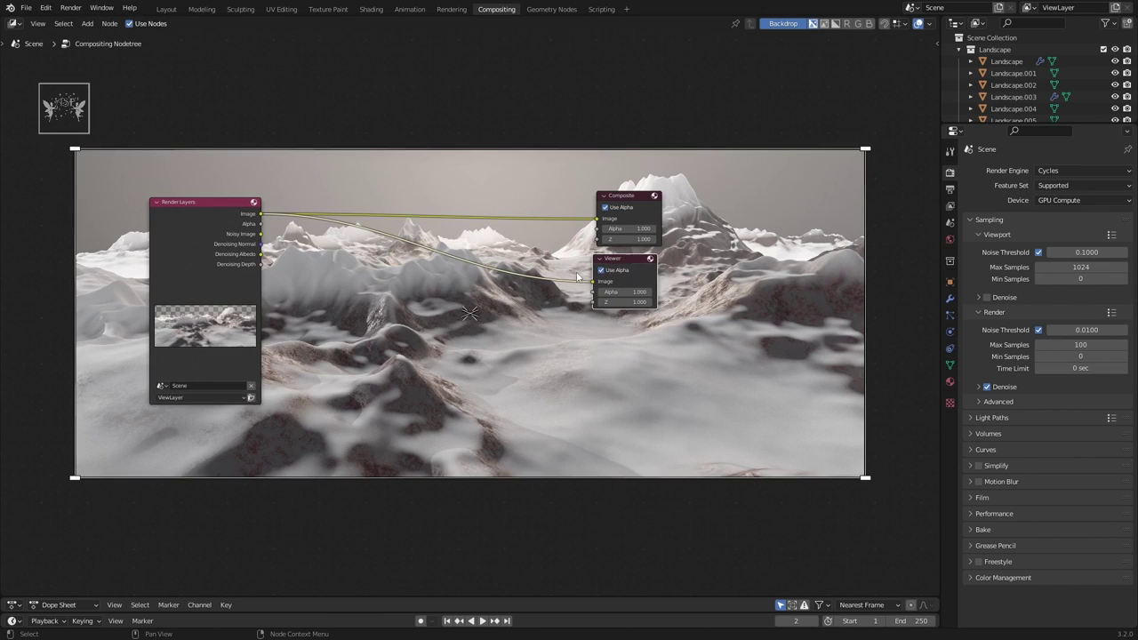
# - Insert a Denoise node on the image link and tidy the node layout
pyautogui.hotkey('shift', 'a')
pyautogui.press('Down')
pyautogui.press('Return')
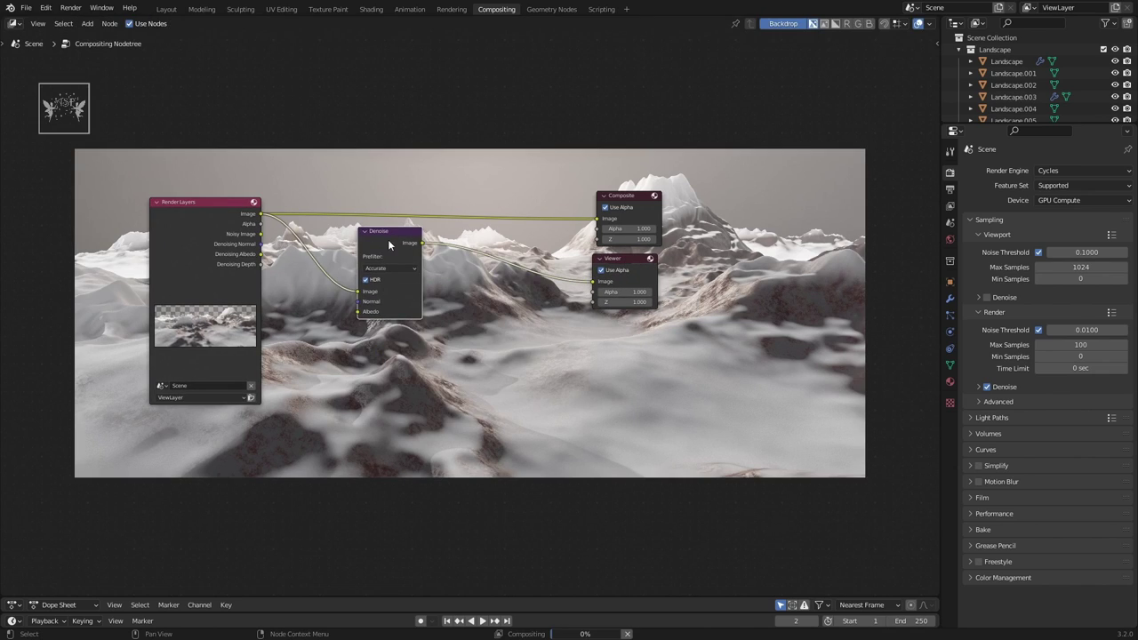
pyautogui.click(368, 238)
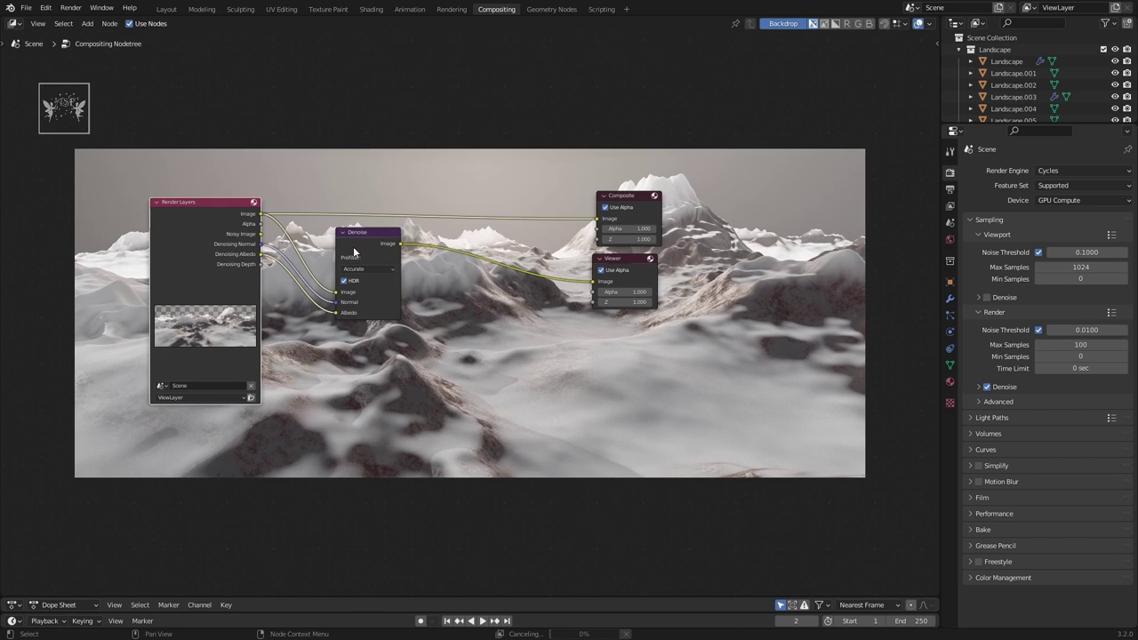
pyautogui.moveTo(354, 252); pyautogui.dragTo(325, 259)
pyautogui.moveTo(205, 202); pyautogui.dragTo(163, 288)
pyautogui.moveTo(324, 260); pyautogui.dragTo(305, 329)
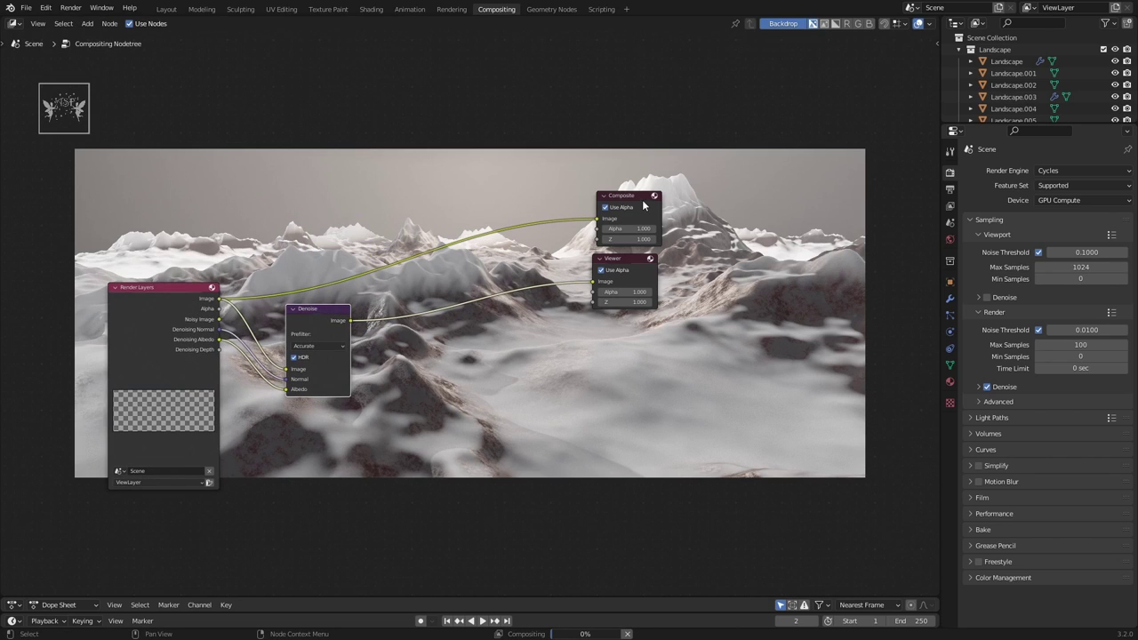
pyautogui.moveTo(623, 259); pyautogui.dragTo(640, 374)
pyautogui.moveTo(628, 196); pyautogui.dragTo(642, 312)
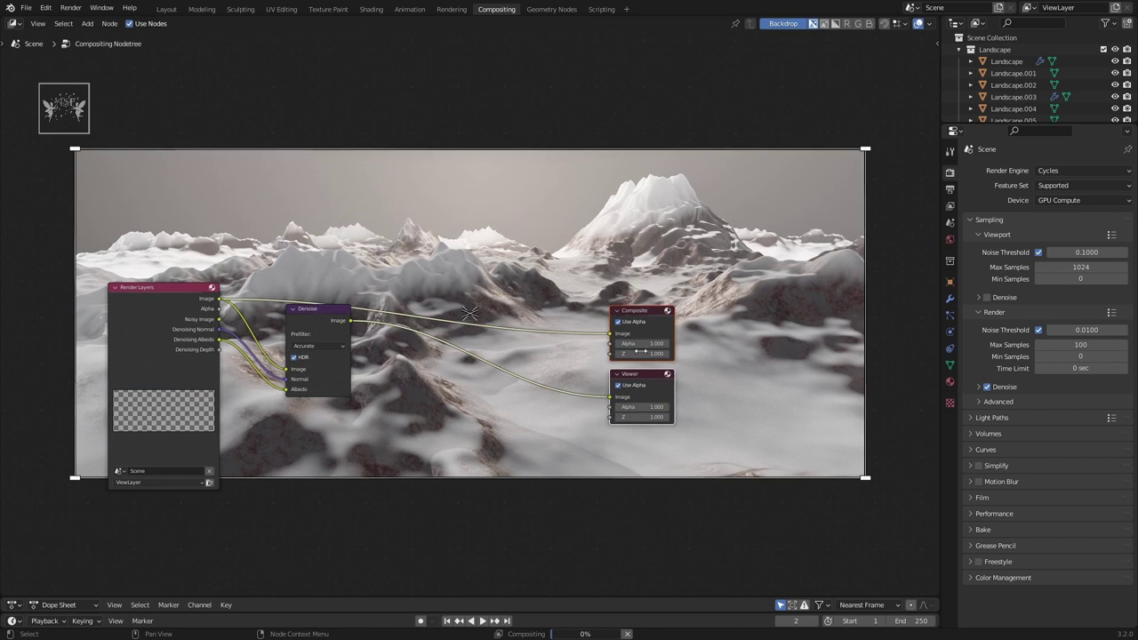
pyautogui.moveTo(315, 322); pyautogui.dragTo(311, 354)
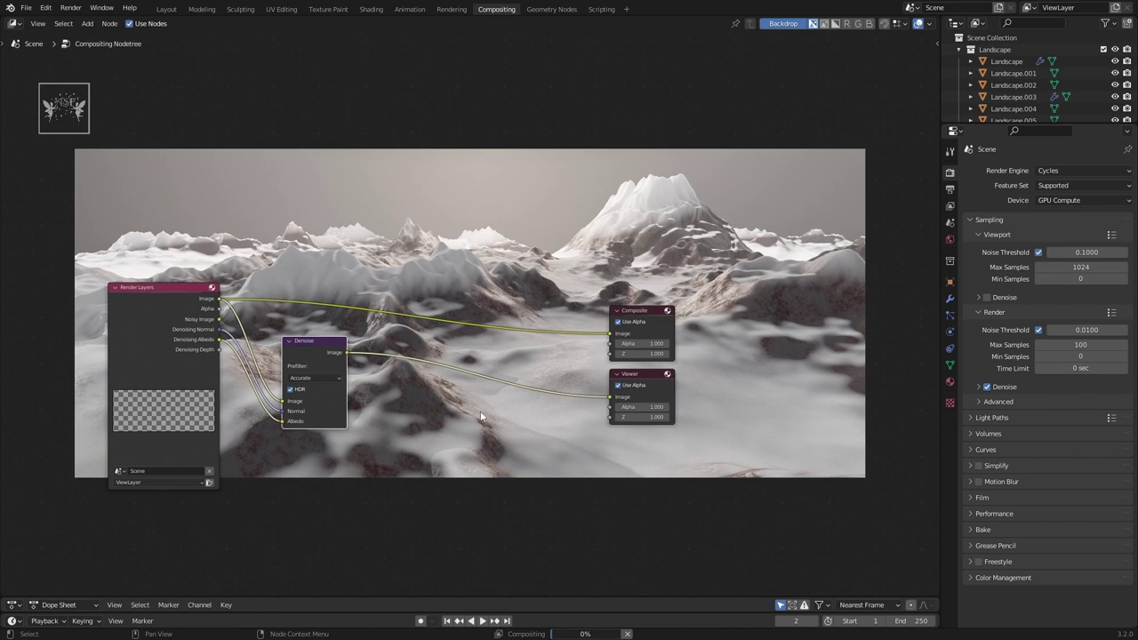
pyautogui.scroll(-1, 489, 308)
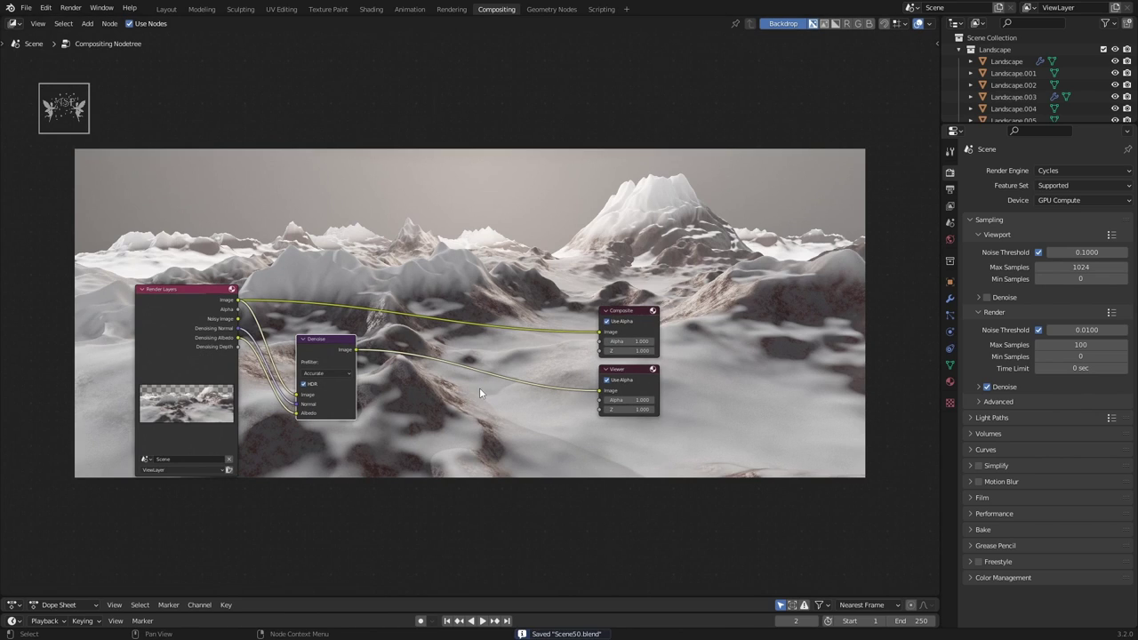
pyautogui.scroll(1, 479, 392)
pyautogui.hotkey('shift', 'a')
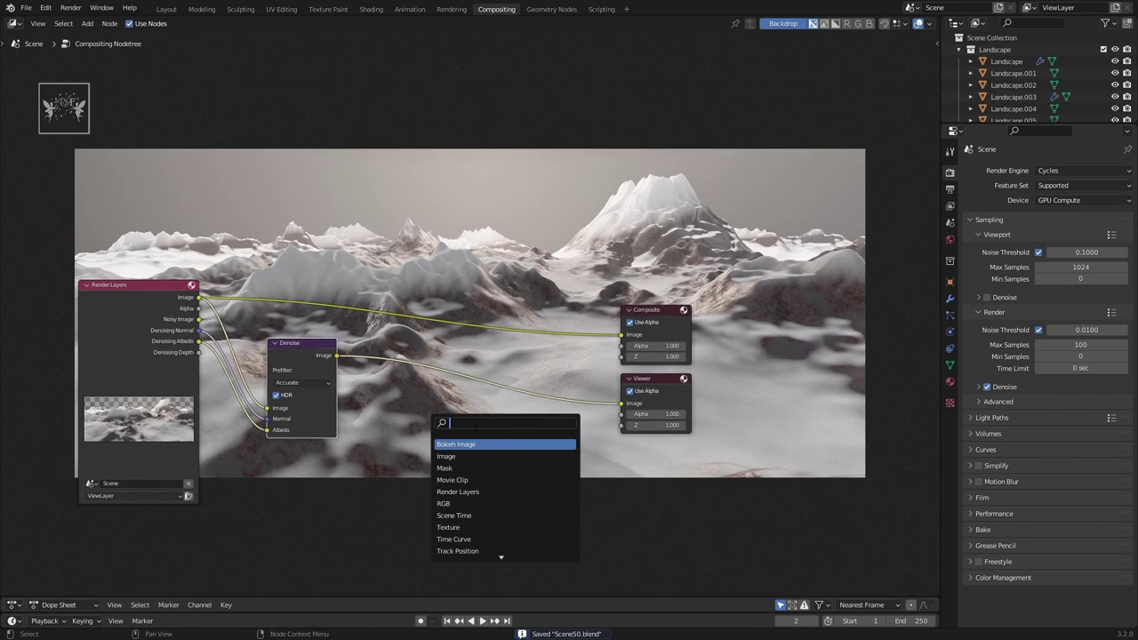
# - Insert an RGB Curves node between Denoise and Viewer and add a first curve point
pyautogui.write('rgb')
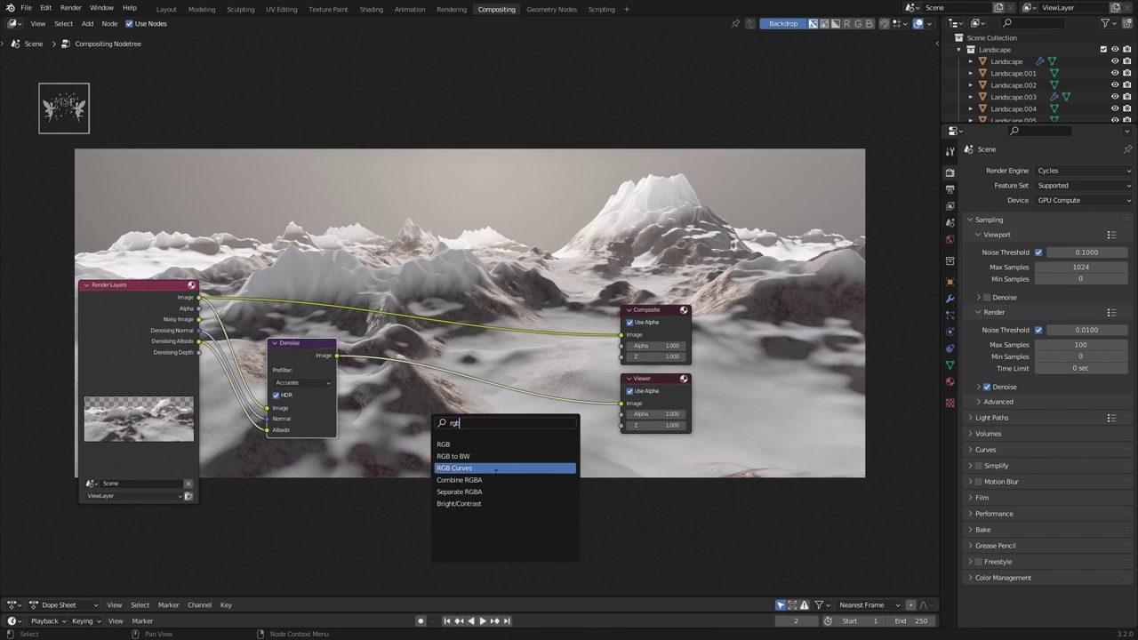
pyautogui.click(495, 469)
pyautogui.click(485, 466)
pyautogui.scroll(3, 537, 401)
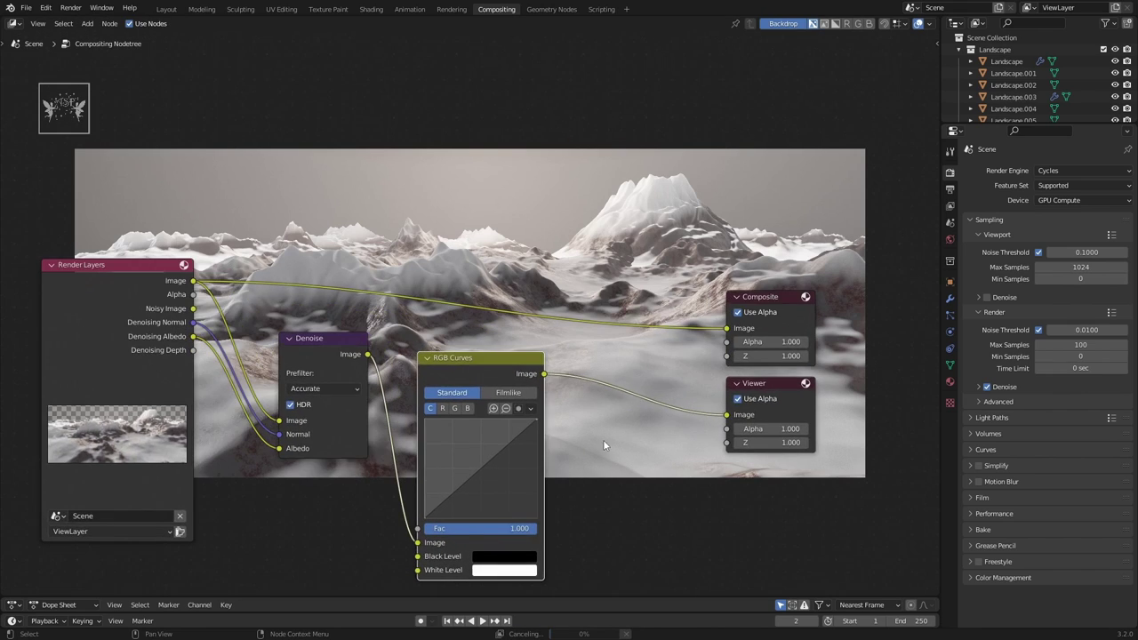
pyautogui.moveTo(479, 469); pyautogui.dragTo(486, 452, button='middle')
pyautogui.moveTo(511, 436)
pyautogui.mouseDown()
pyautogui.moveTo(473, 426)
pyautogui.moveTo(500, 469)
pyautogui.mouseUp()
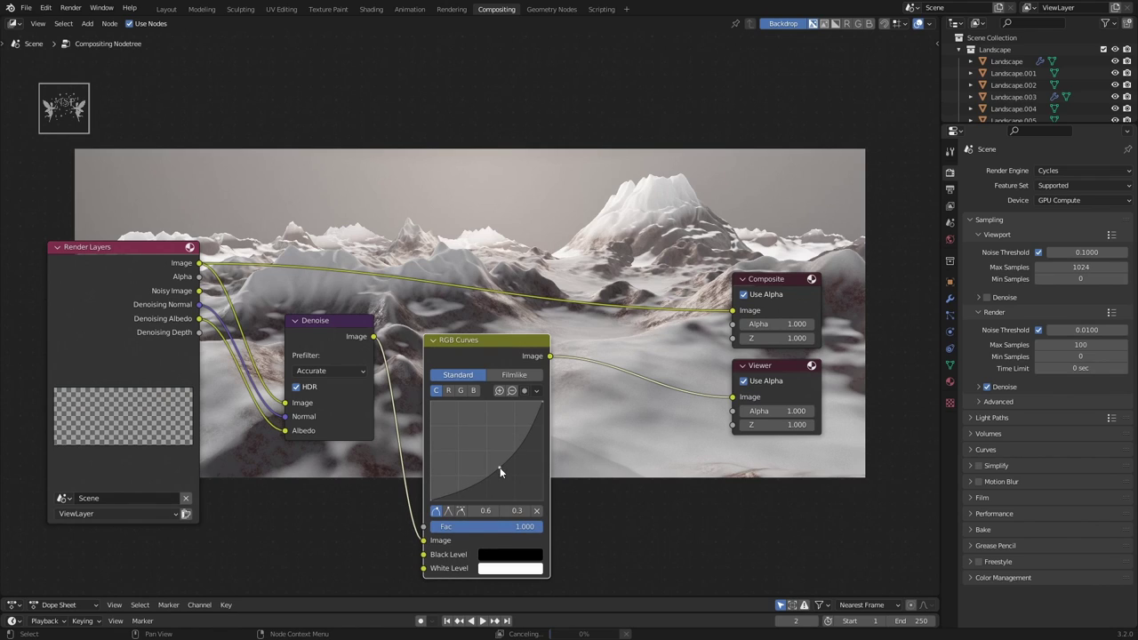
# - Mute the Denoise node with M
pyautogui.click(320, 331)
pyautogui.press('m')
pyautogui.moveTo(321, 332); pyautogui.dragTo(311, 333)
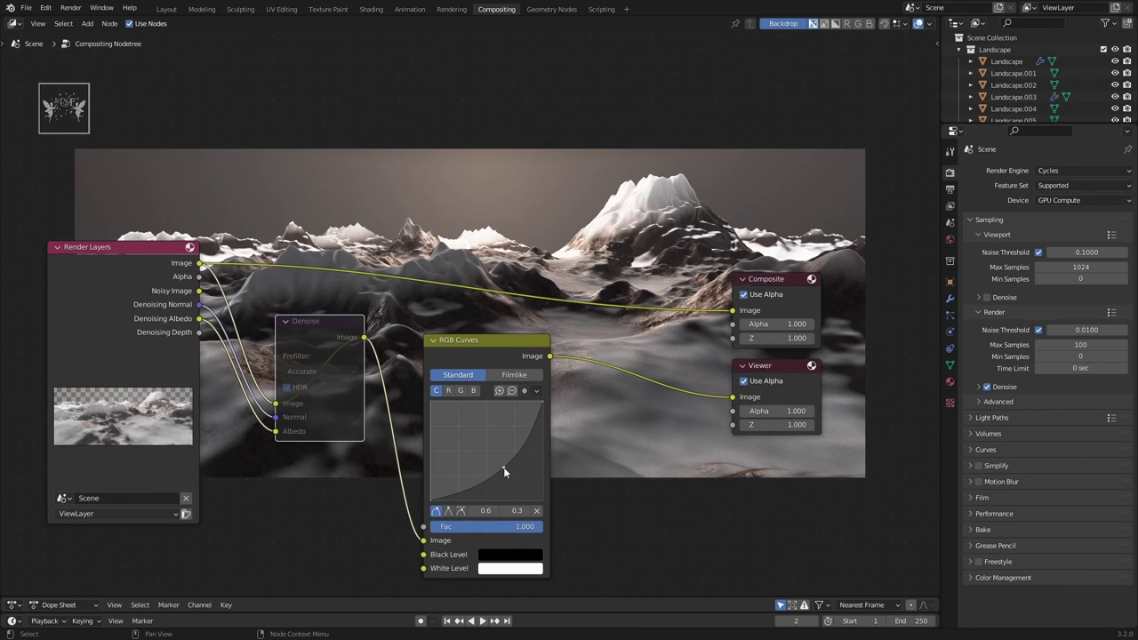
# - Bend the red curve upward to give the landscape a pink tint
pyautogui.scroll(-5, 363, 358)
pyautogui.scroll(1, 361, 391)
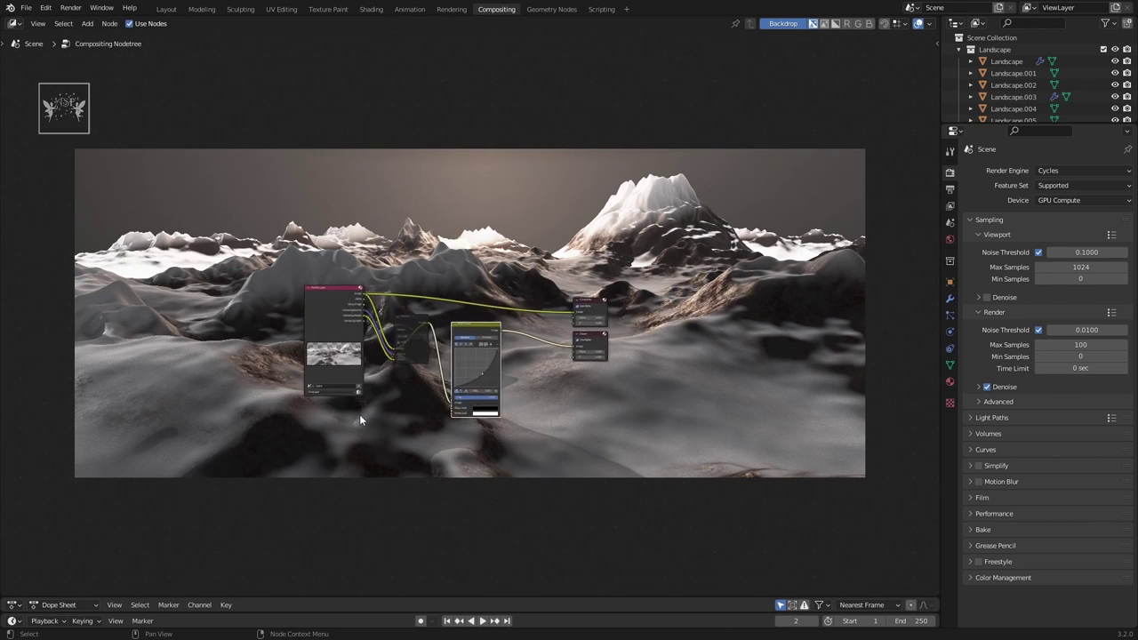
pyautogui.scroll(4, 360, 415)
pyautogui.moveTo(498, 457); pyautogui.dragTo(497, 458)
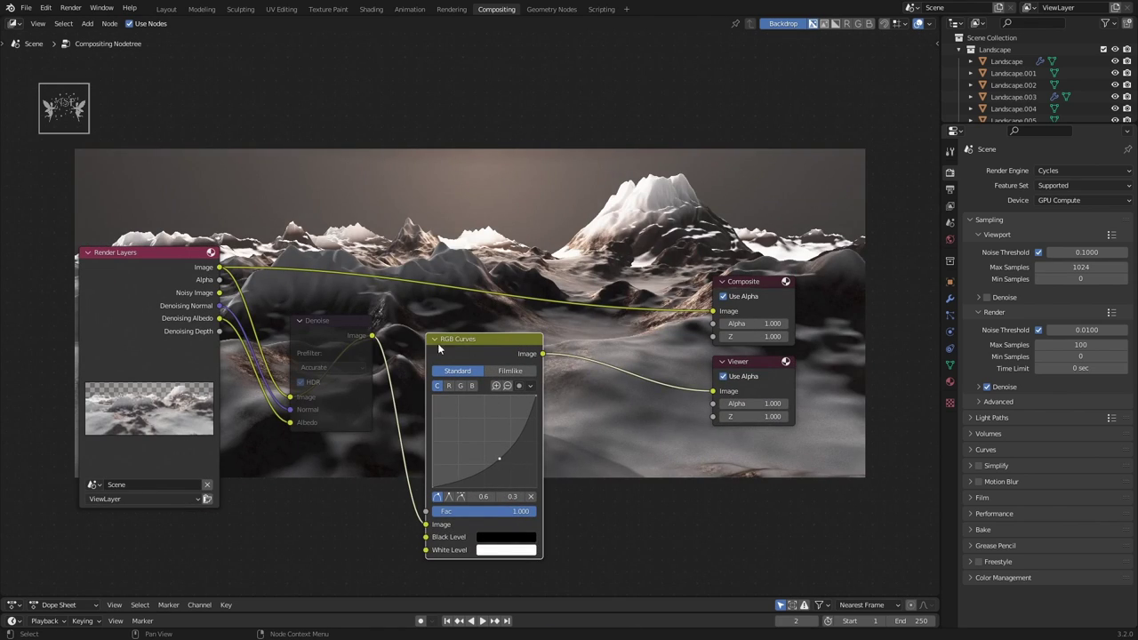
pyautogui.scroll(-5, 438, 344)
pyautogui.moveTo(466, 479)
pyautogui.mouseDown(button='middle')
pyautogui.moveTo(185, 474)
pyautogui.moveTo(382, 487)
pyautogui.mouseUp(button='middle')
pyautogui.scroll(1, 427, 445)
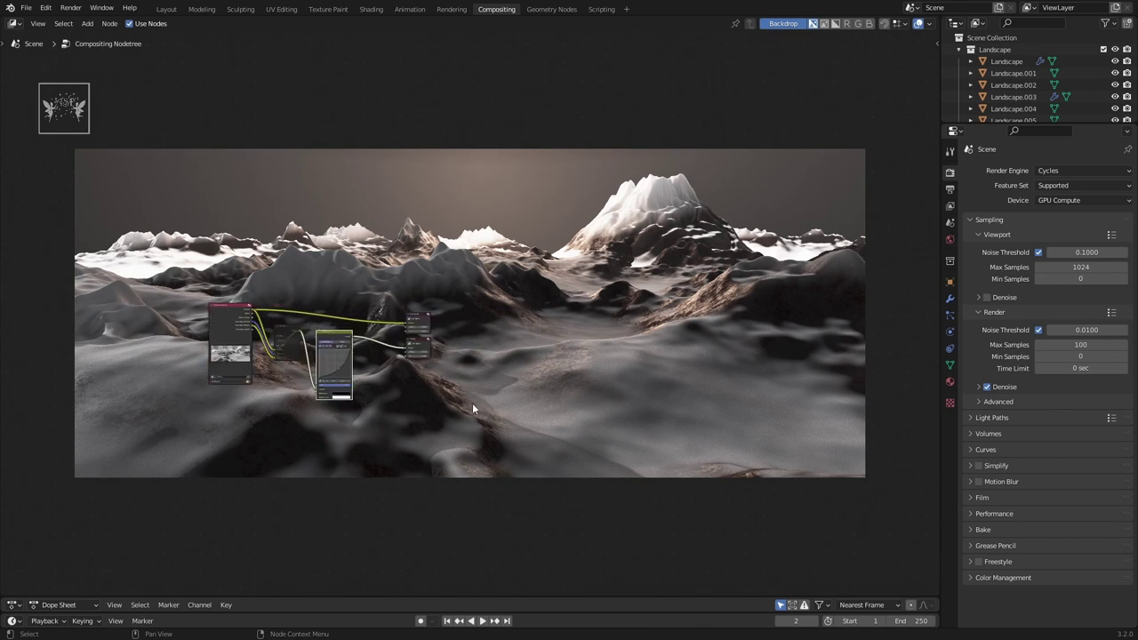
pyautogui.scroll(2, 472, 403)
pyautogui.scroll(1, 493, 466)
pyautogui.scroll(2, 505, 495)
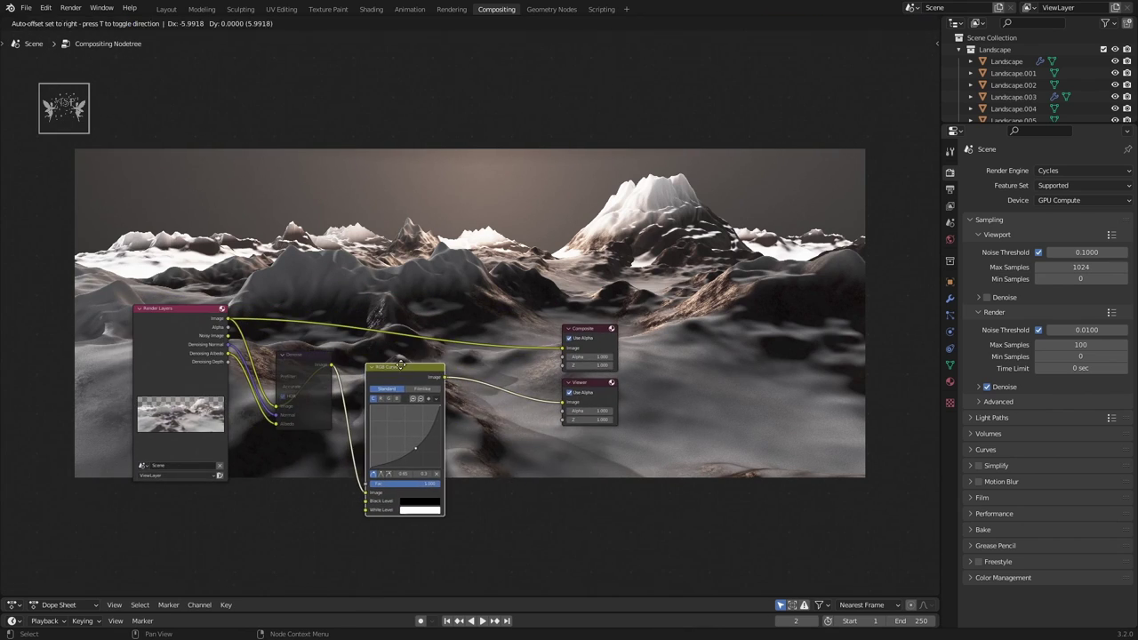
pyautogui.scroll(2, 474, 318)
pyautogui.moveTo(397, 498); pyautogui.dragTo(378, 478)
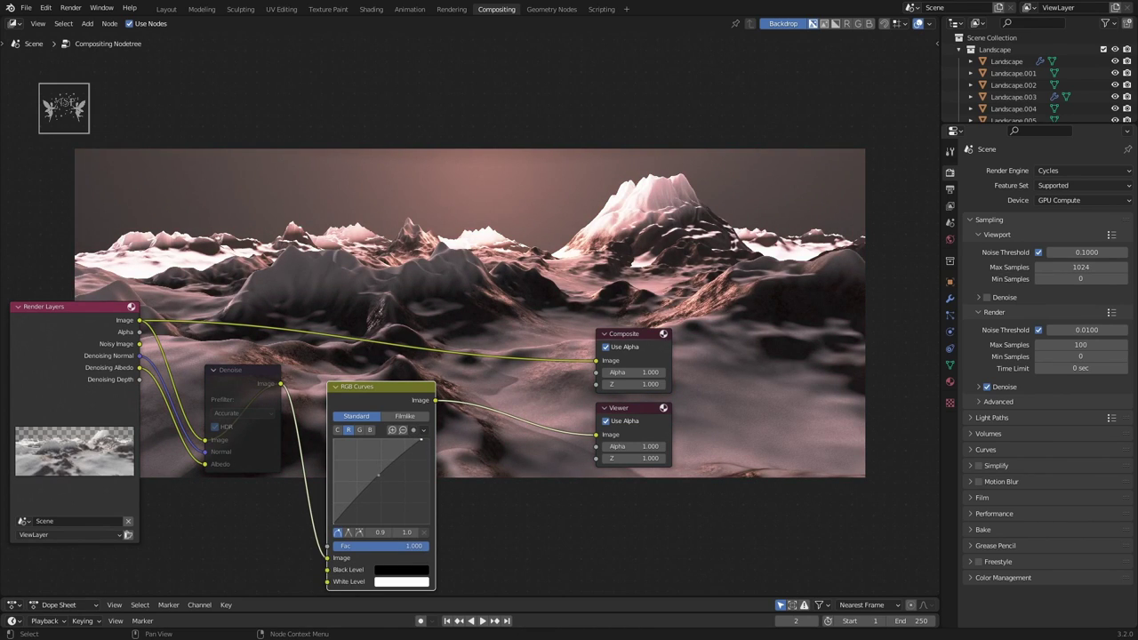
# - Lower a red-curve point to test the tint, then straighten it back to neutral
pyautogui.moveTo(403, 442); pyautogui.dragTo(386, 485)
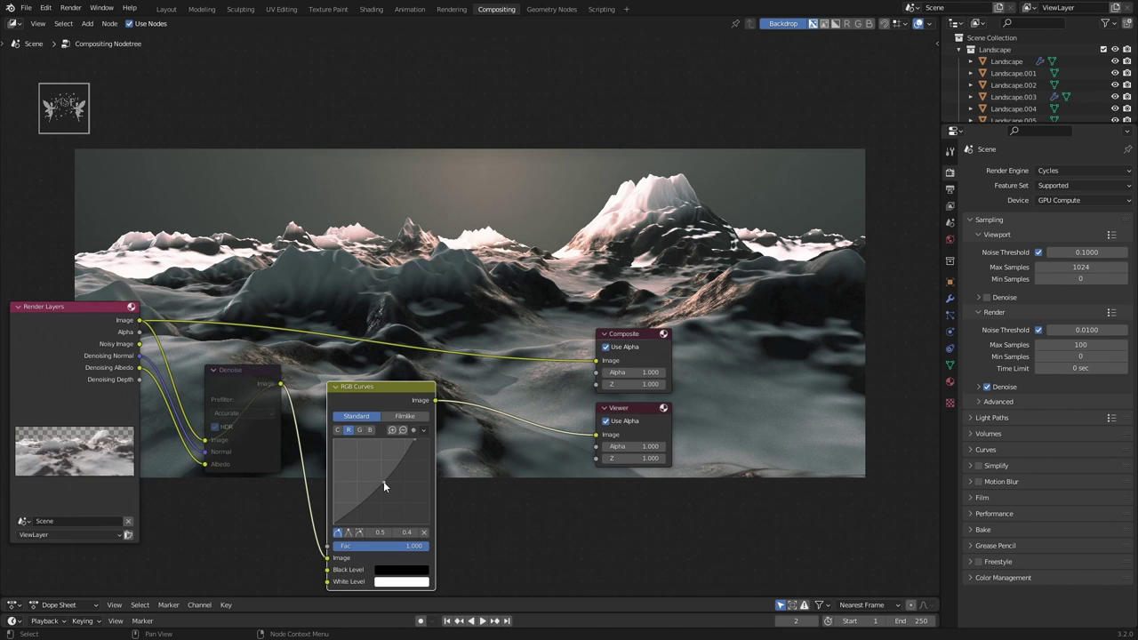
pyautogui.moveTo(384, 485); pyautogui.dragTo(383, 481)
pyautogui.scroll(-5, 384, 482)
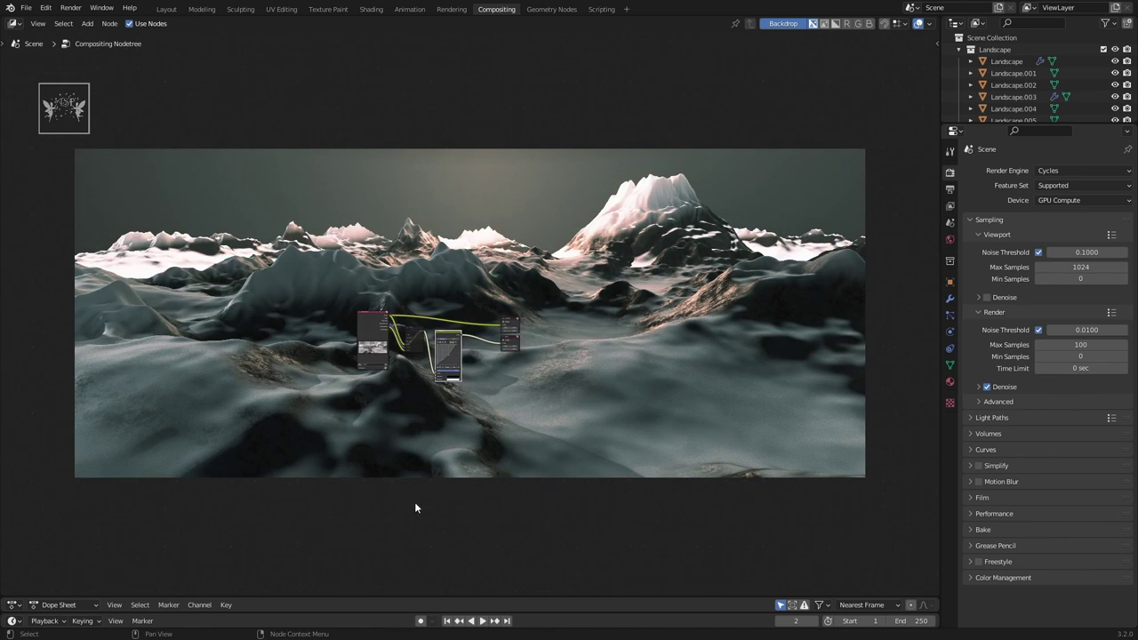
pyautogui.moveTo(415, 502)
pyautogui.mouseDown(button='middle')
pyautogui.moveTo(504, 491)
pyautogui.moveTo(477, 523)
pyautogui.mouseUp(button='middle')
pyautogui.scroll(3, 477, 523)
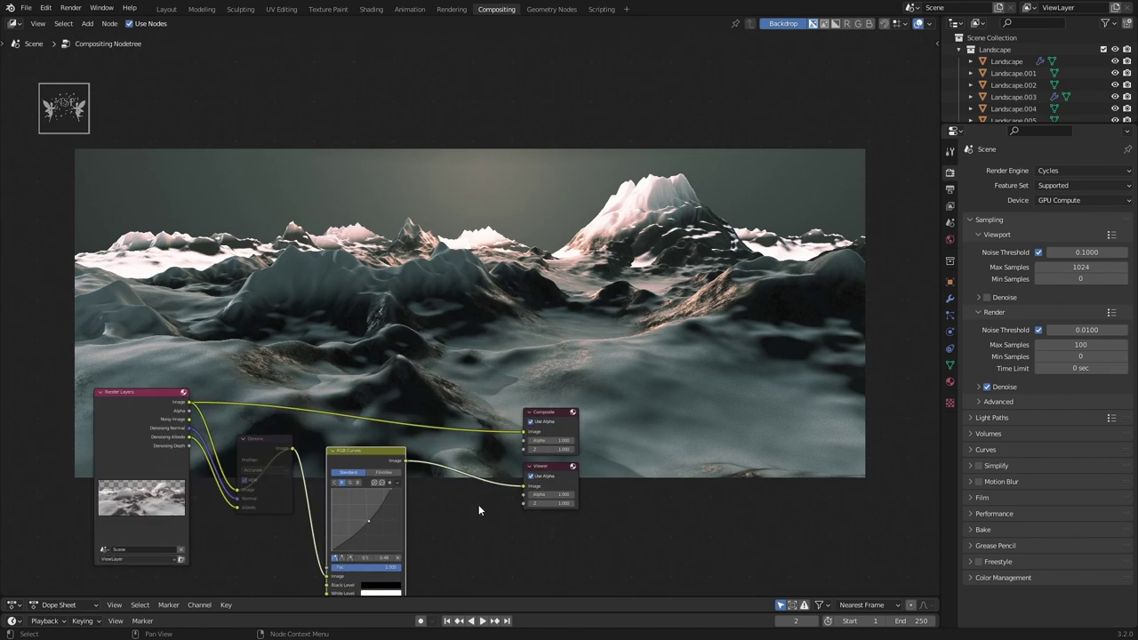
pyautogui.scroll(1, 478, 505)
# - Try a green-curve bend, then reset it and remove the extra point
pyautogui.moveTo(386, 464); pyautogui.dragTo(376, 469)
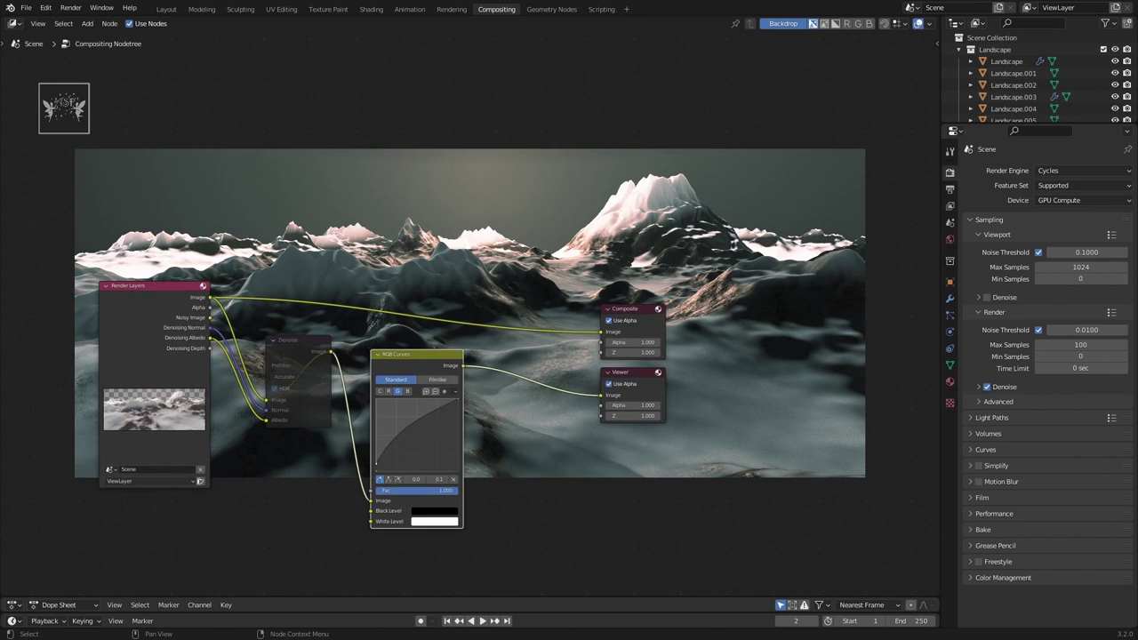
pyautogui.click(453, 479)
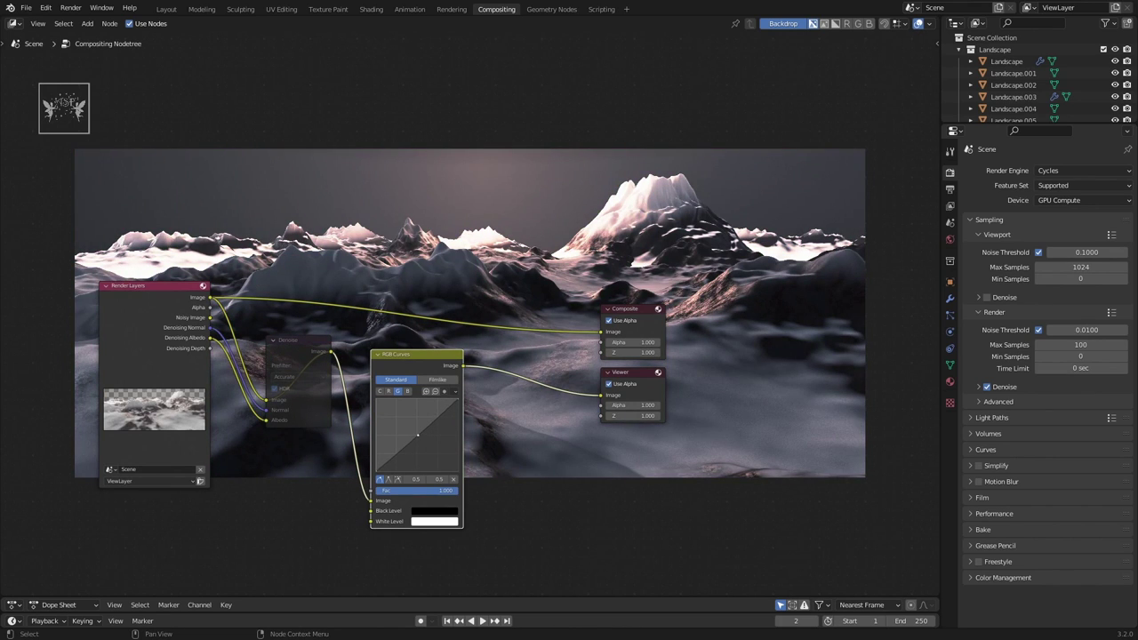
pyautogui.moveTo(458, 400); pyautogui.dragTo(449, 405)
pyautogui.click(453, 480)
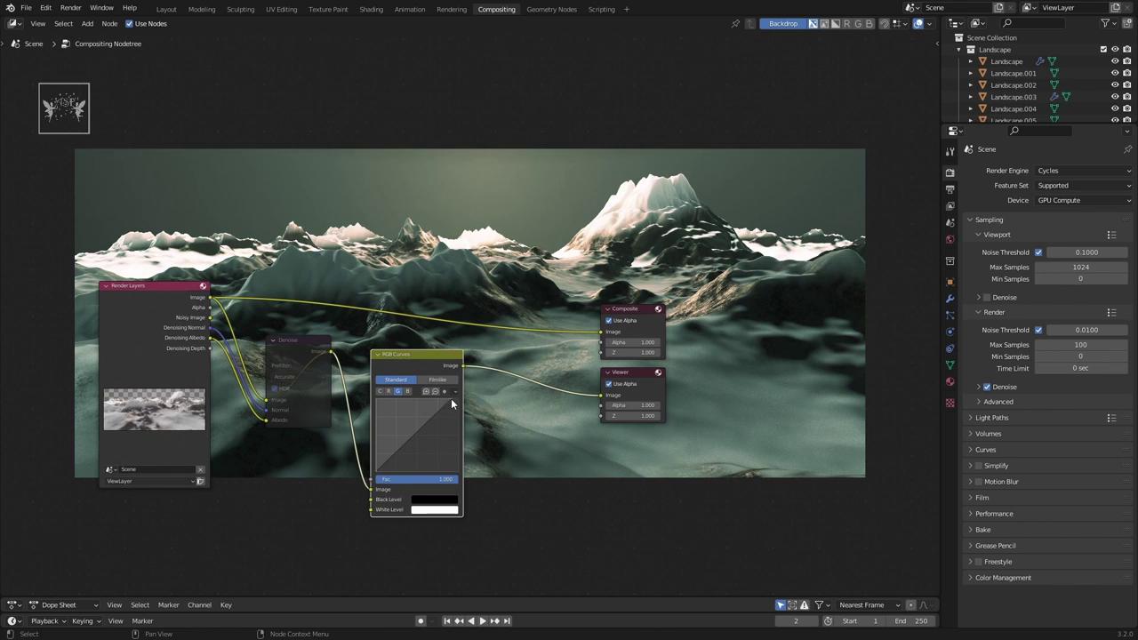
# - Add a blue-curve point and pull it down to give teal shadows
pyautogui.scroll(-5, 429, 308)
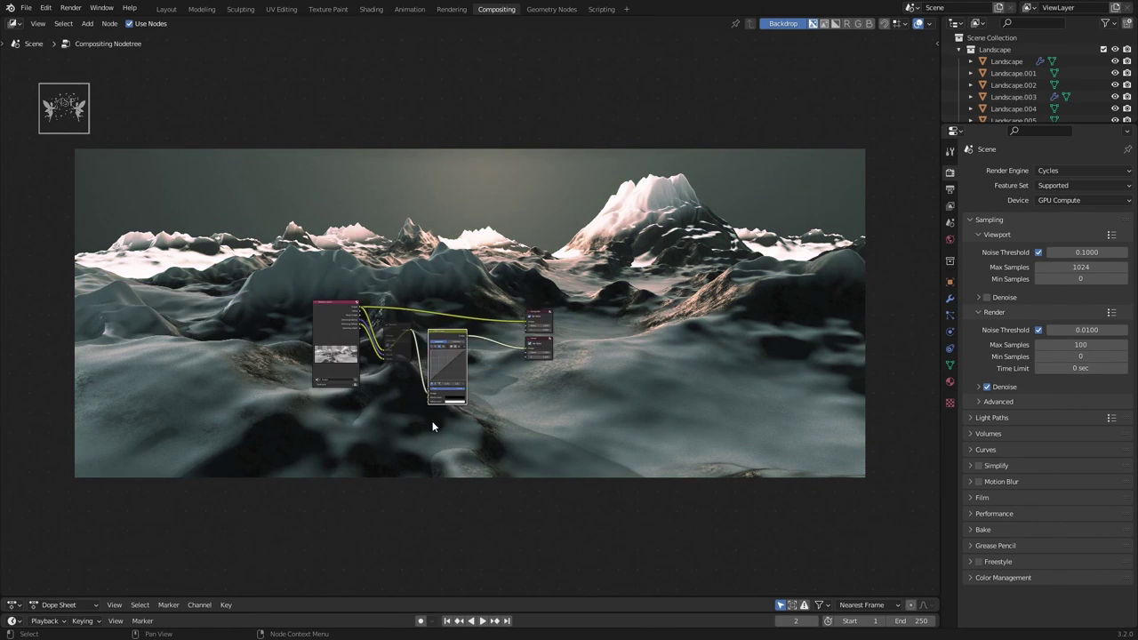
pyautogui.moveTo(432, 424)
pyautogui.mouseDown(button='middle')
pyautogui.moveTo(465, 521)
pyautogui.moveTo(401, 546)
pyautogui.mouseUp(button='middle')
pyautogui.scroll(2, 404, 548)
pyautogui.scroll(2, 404, 544)
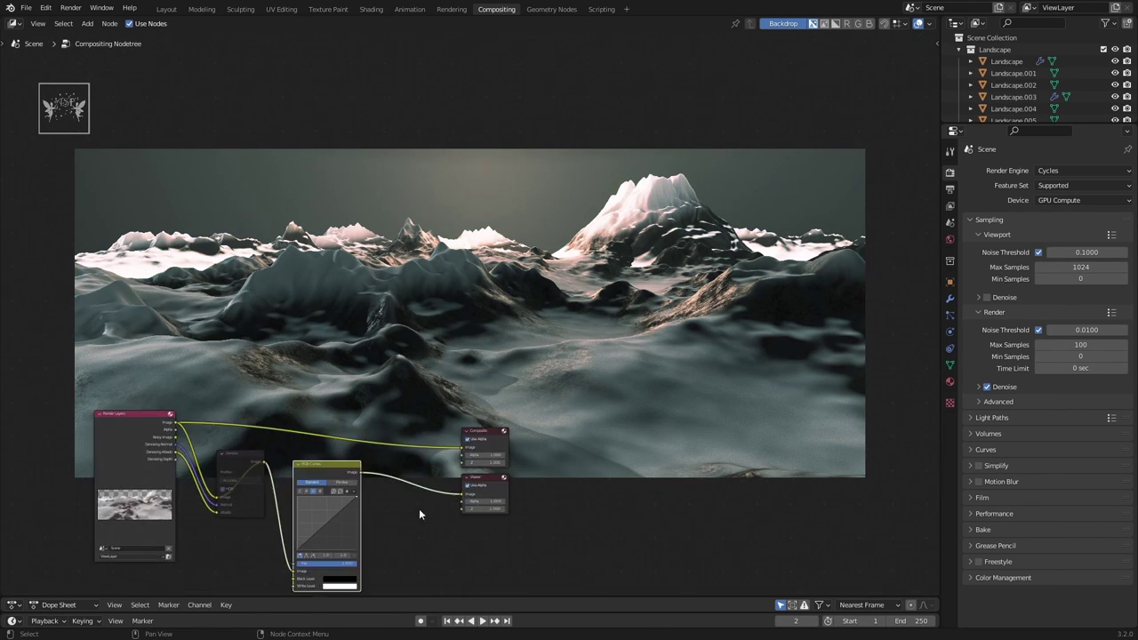
pyautogui.scroll(2, 419, 509)
pyautogui.scroll(1, 397, 407)
pyautogui.click(407, 458)
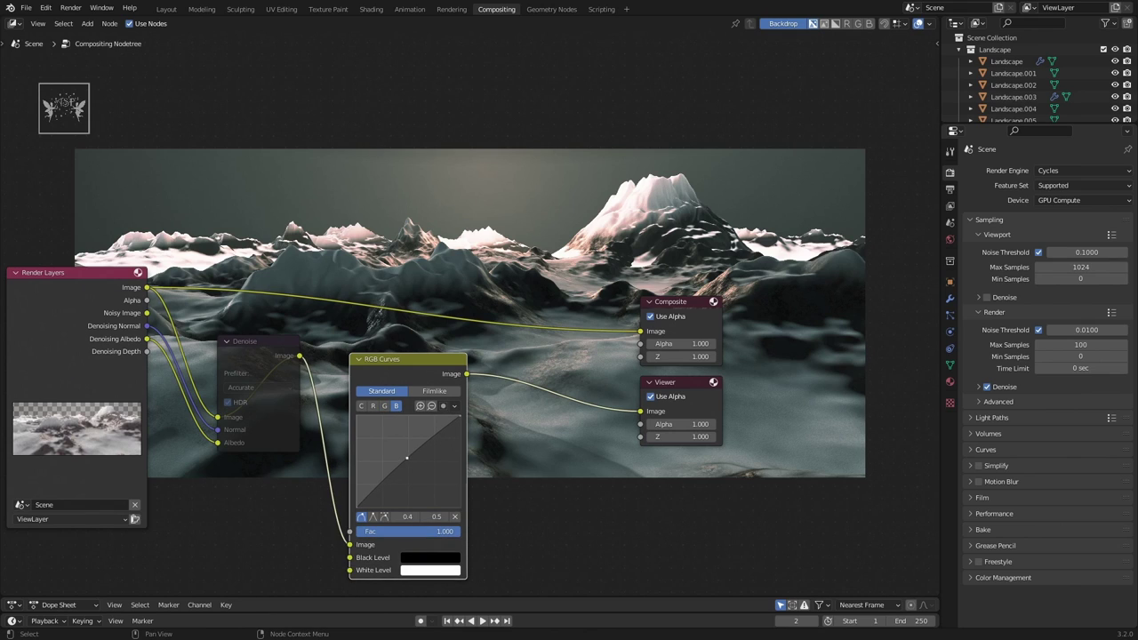
pyautogui.moveTo(406, 457); pyautogui.dragTo(404, 456)
pyautogui.hotkey('ctrl', 'z')
pyautogui.click(449, 423)
pyautogui.moveTo(447, 418)
pyautogui.mouseDown()
pyautogui.moveTo(459, 455)
pyautogui.moveTo(458, 418)
pyautogui.mouseUp()
# - Save the file as Scene50.blend
pyautogui.scroll(-6, 529, 392)
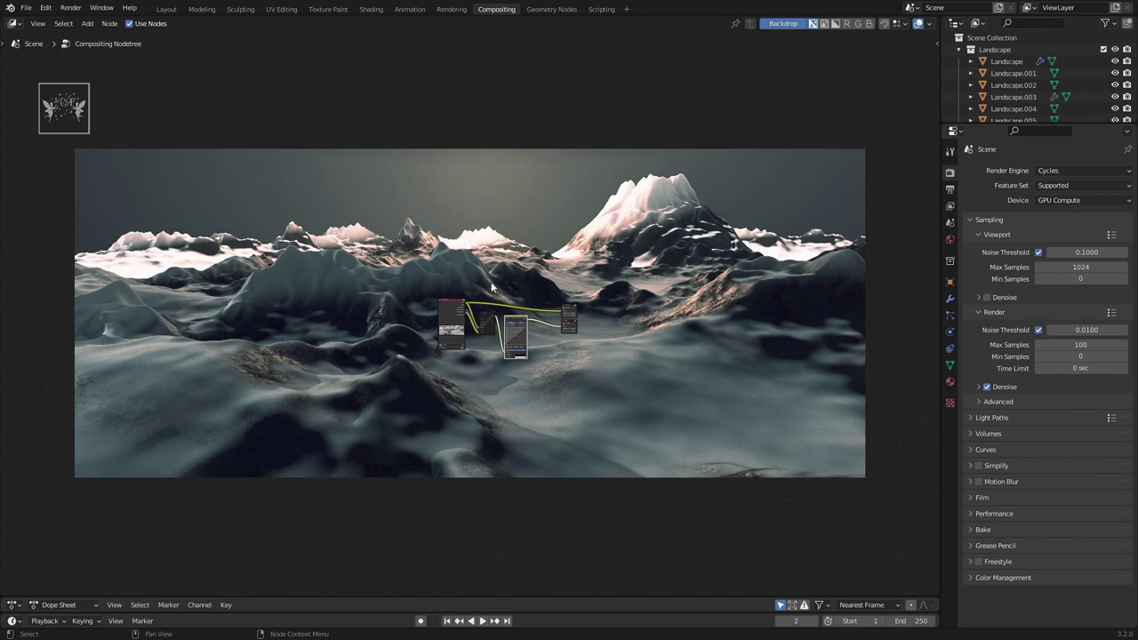
pyautogui.moveTo(596, 471); pyautogui.dragTo(495, 482, button='middle')
pyautogui.scroll(3, 494, 482)
pyautogui.scroll(3, 494, 482)
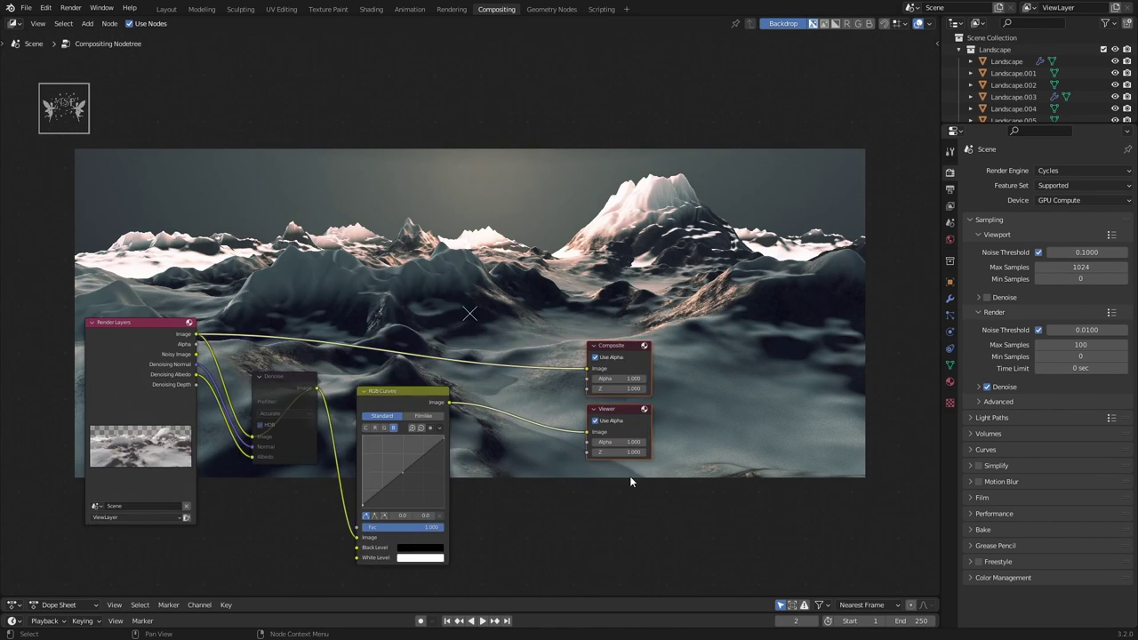
pyautogui.hotkey('ctrl', 's')
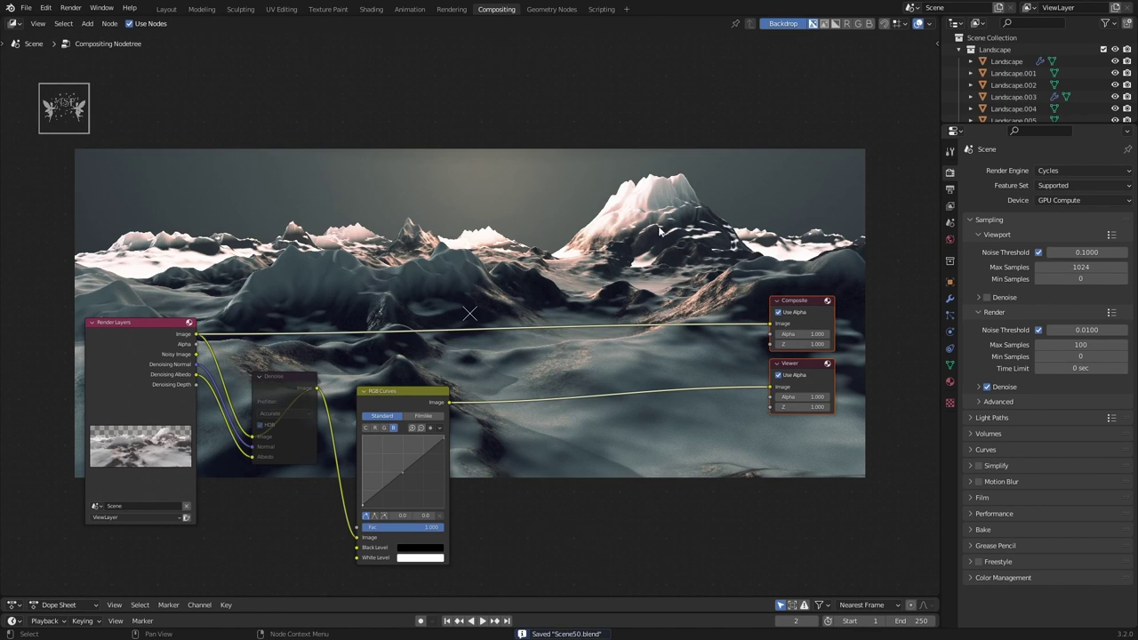
pyautogui.scroll(1, 571, 461)
# - Save the blend file again
pyautogui.scroll(-2, 465, 372)
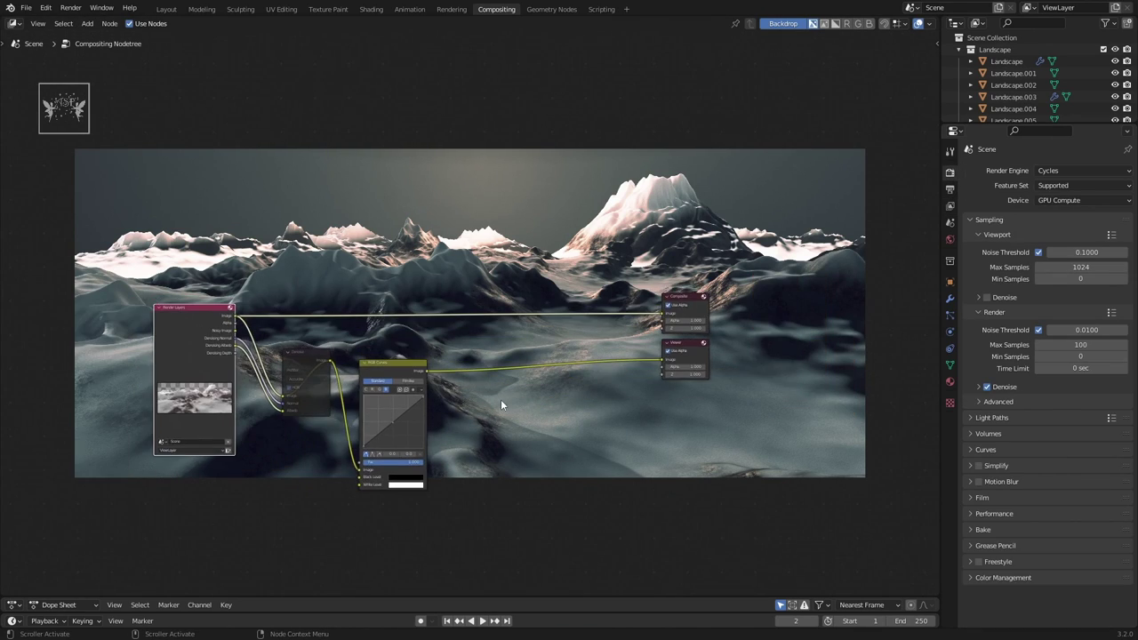
pyautogui.hotkey('ctrl', 's')
pyautogui.moveTo(500, 399)
pyautogui.mouseDown(button='middle')
pyautogui.moveTo(481, 515)
pyautogui.moveTo(411, 311)
pyautogui.mouseUp(button='middle')
# - Add an Image node loading Sky.jpg and place it below Render Layers
pyautogui.hotkey('shift', 'a')
pyautogui.press('Return')
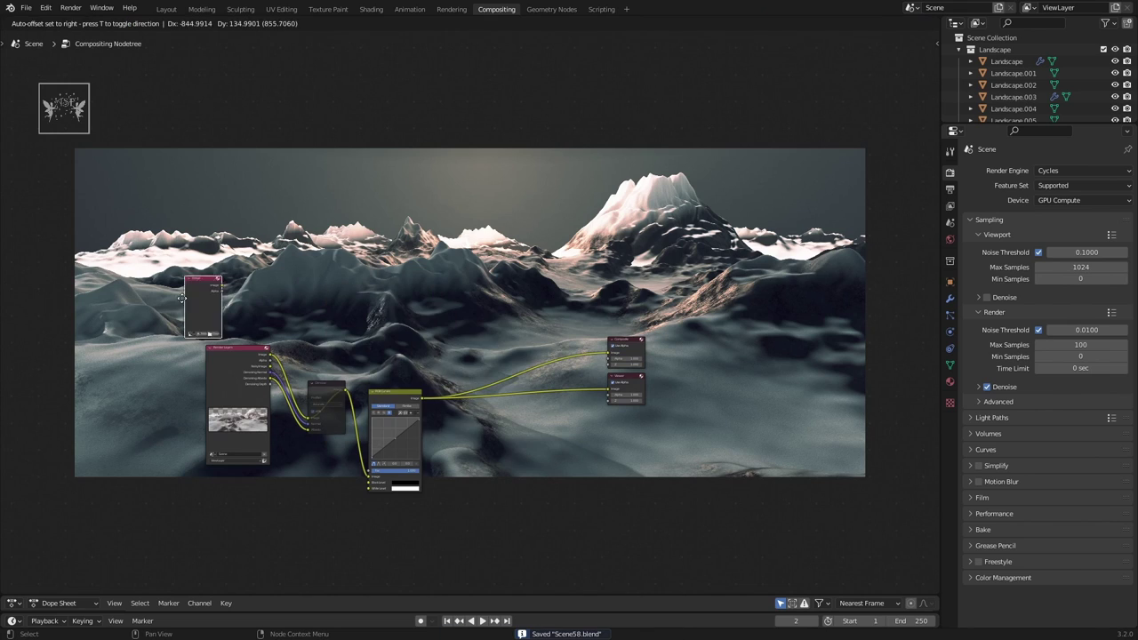
pyautogui.click(229, 283)
pyautogui.click(228, 283)
pyautogui.click(444, 216)
pyautogui.click(745, 481)
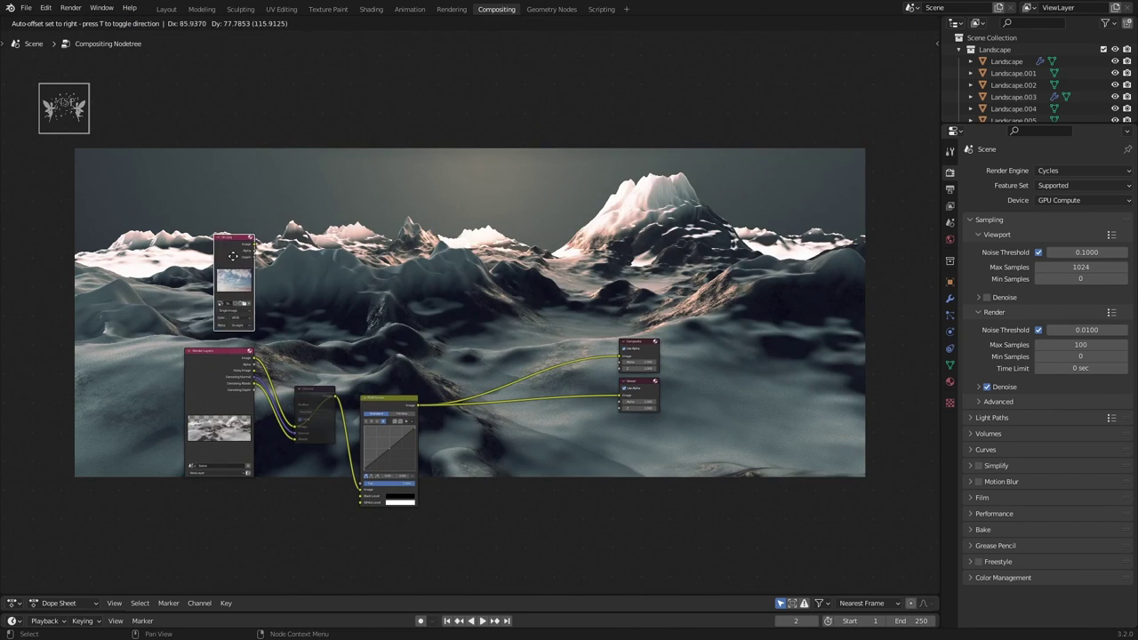
pyautogui.moveTo(232, 282); pyautogui.dragTo(244, 538)
pyautogui.scroll(1, 419, 526)
# - Drop a Mix node onto the output link feeding the Viewer
pyautogui.hotkey('shift', 'a')
pyautogui.write('mix')
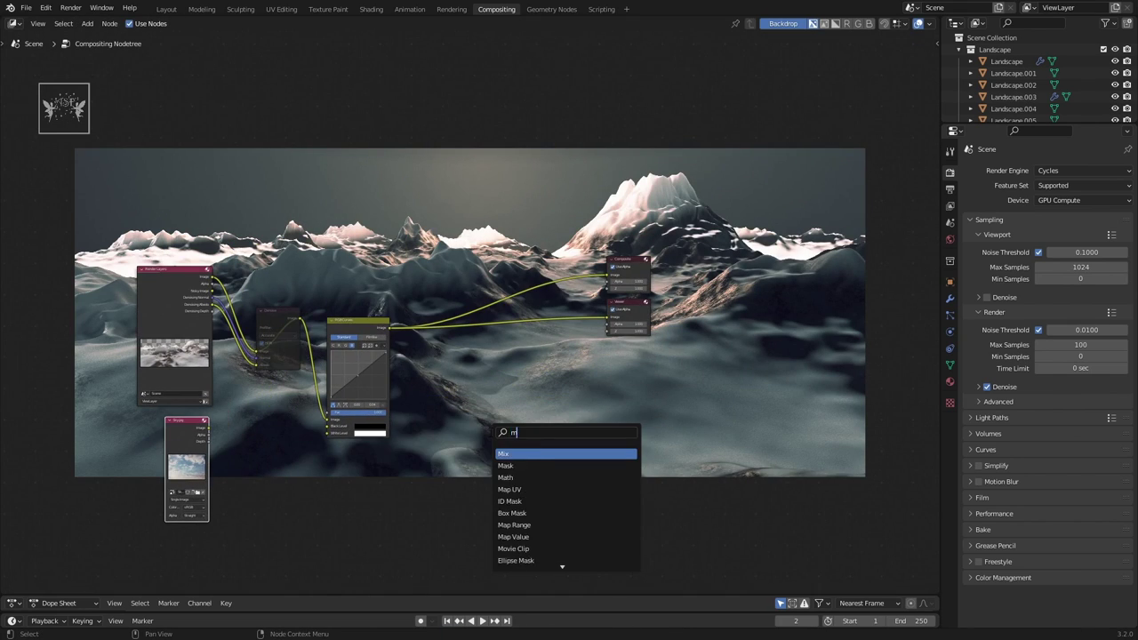
pyautogui.press('Return')
pyautogui.click(544, 360)
pyautogui.scroll(1, 574, 380)
pyautogui.scroll(1, 574, 379)
pyautogui.click(551, 340)
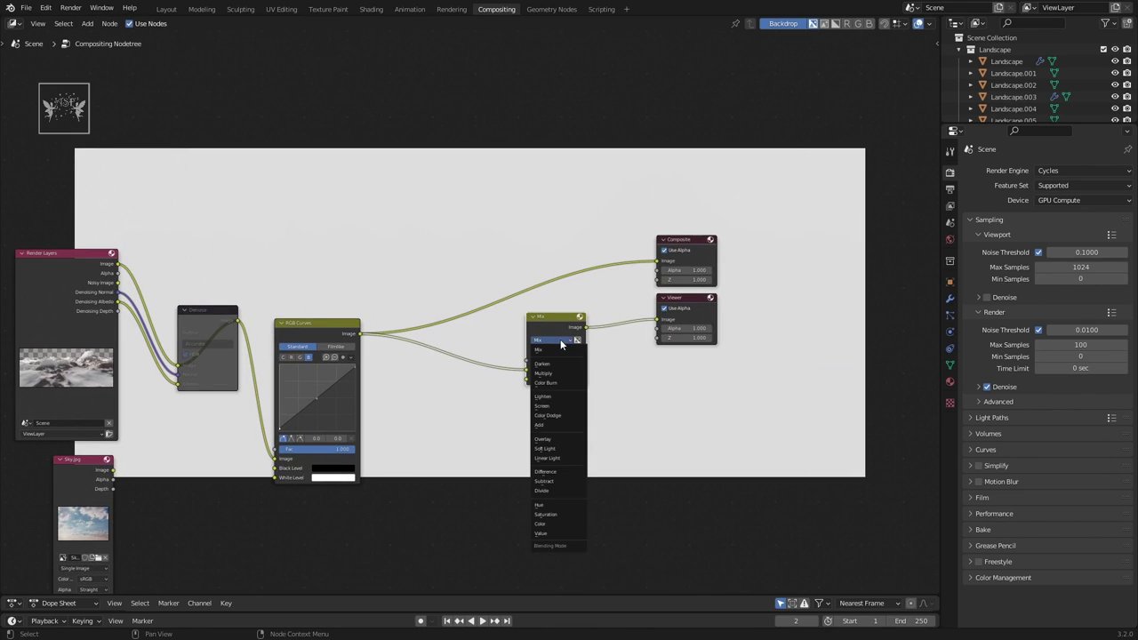
# - Add an Alpha Over node via the add-node search
pyautogui.hotkey('shift', 'a')
pyautogui.write('a')
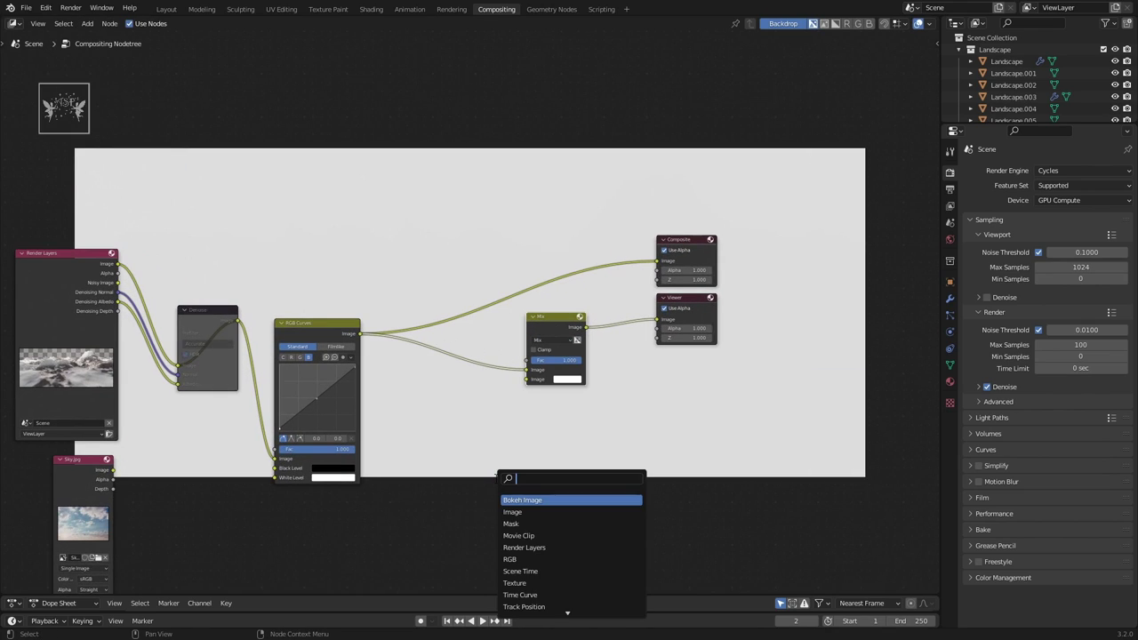
pyautogui.write('l')
pyautogui.press('Return')
# - Dissolve the Mix node and place Alpha Over on the output links
pyautogui.scroll(-1, 484, 355)
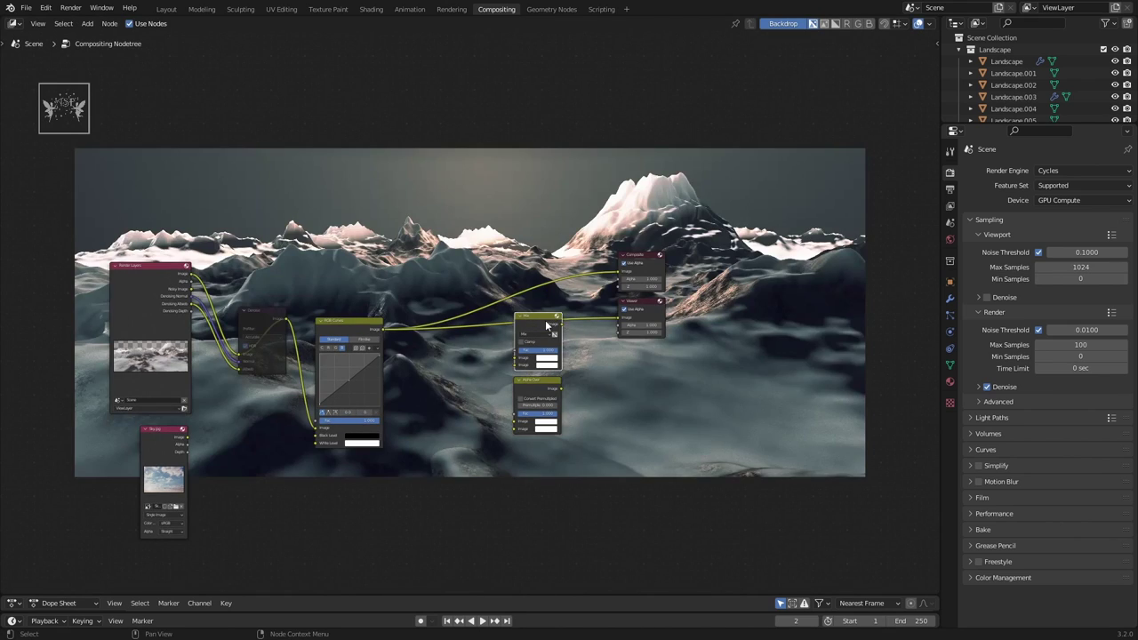
pyautogui.hotkey('ctrl', 'x')
pyautogui.moveTo(538, 395); pyautogui.dragTo(538, 341)
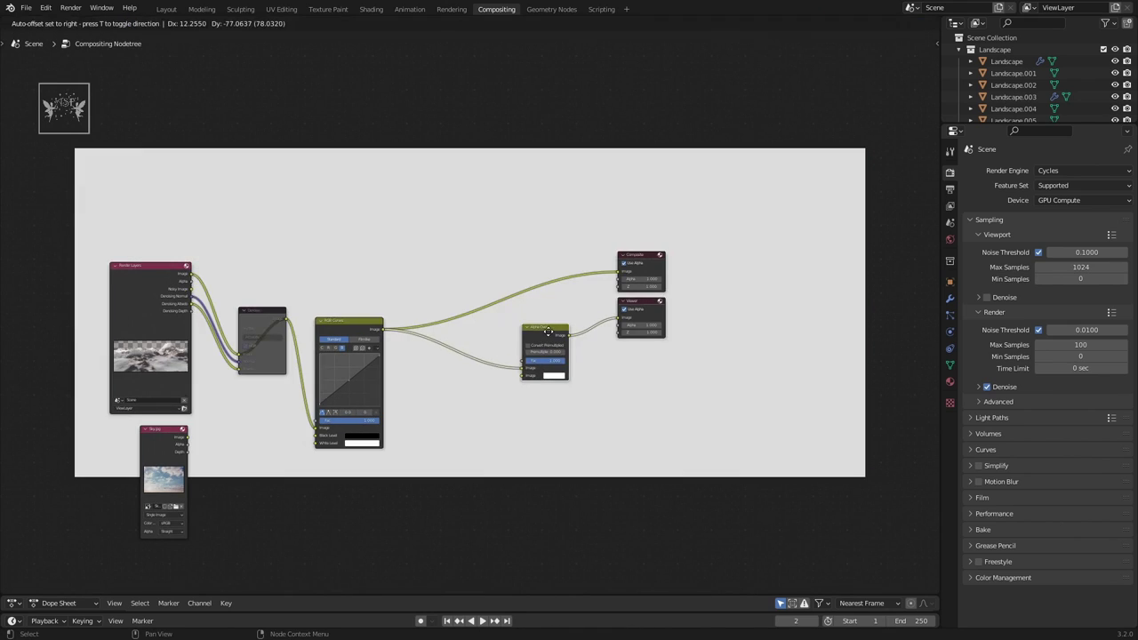
pyautogui.scroll(1, 478, 475)
pyautogui.moveTo(374, 354); pyautogui.dragTo(338, 366, button='middle')
# - Link Sky.jpg into Alpha Over and swap inputs so the mountains sit over the sky
pyautogui.moveTo(338, 361); pyautogui.dragTo(761, 283)
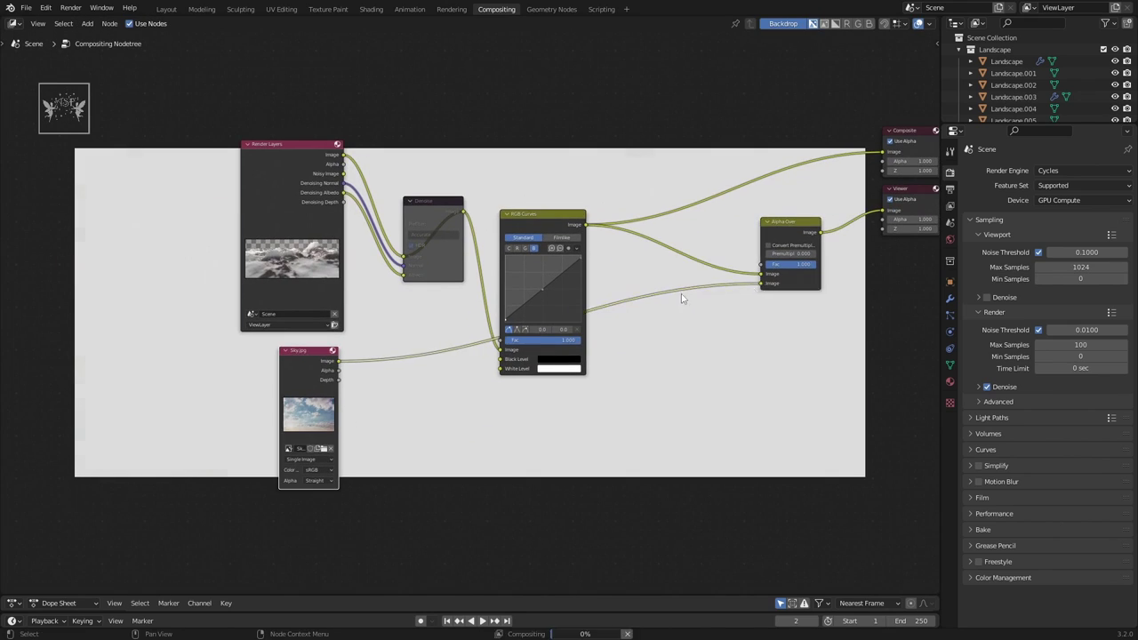
pyautogui.scroll(1, 780, 370)
pyautogui.moveTo(780, 370); pyautogui.dragTo(636, 459, button='middle')
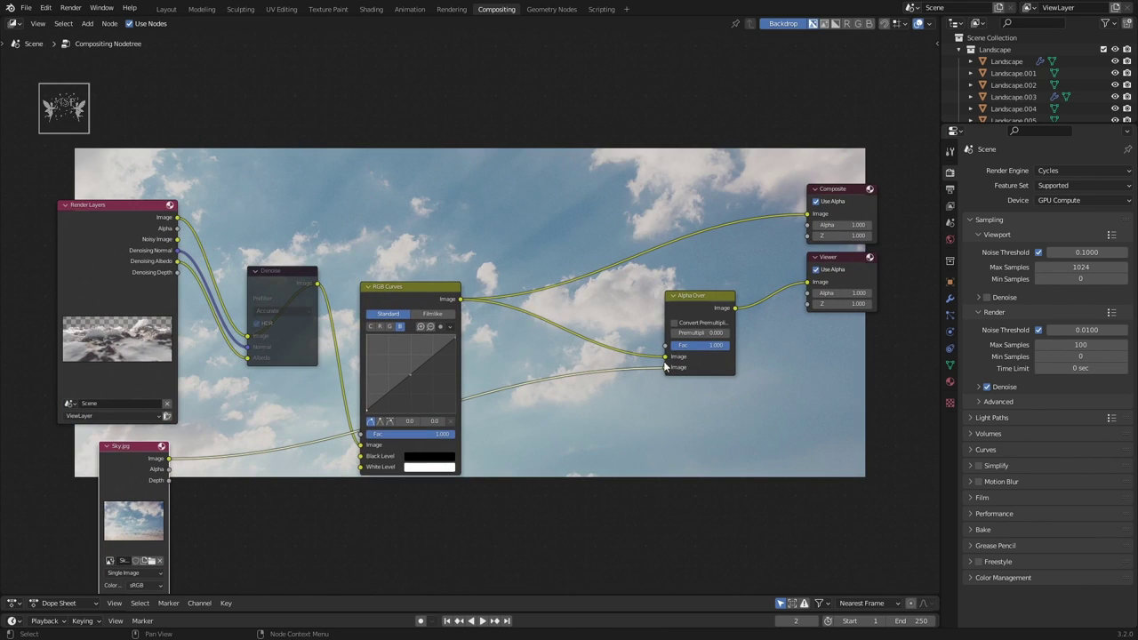
pyautogui.moveTo(665, 367); pyautogui.dragTo(666, 356)
pyautogui.scroll(-1, 557, 502)
pyautogui.scroll(-1, 558, 503)
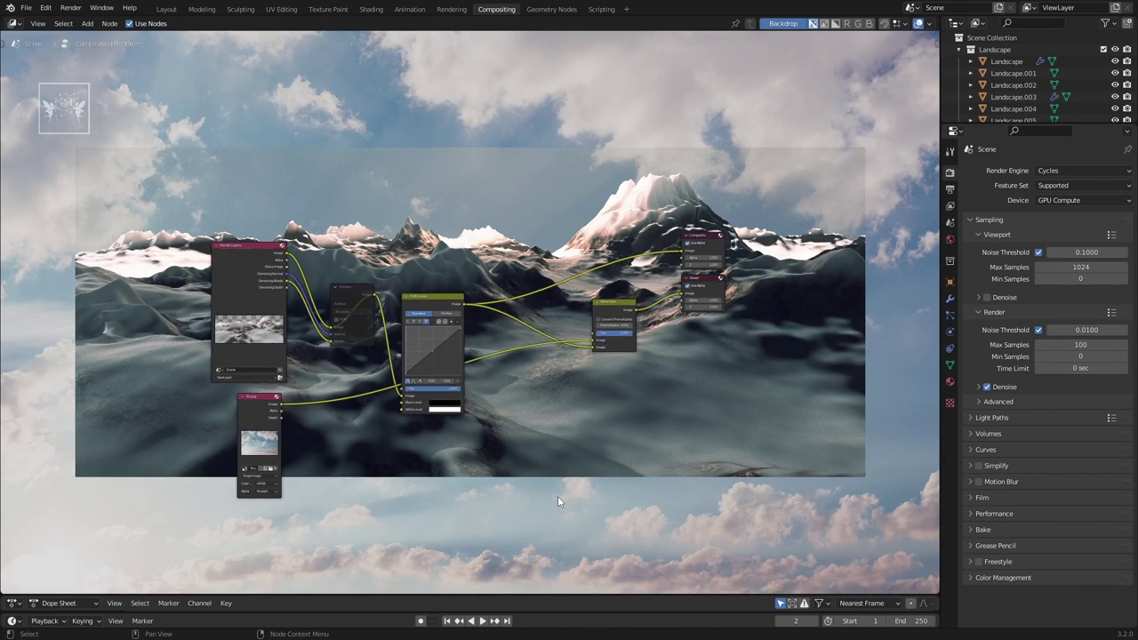
pyautogui.scroll(1, 557, 502)
pyautogui.moveTo(275, 515); pyautogui.dragTo(391, 489, button='middle')
# - Insert a Scale node on the sky link set to Render Size with Crop
pyautogui.hotkey('shift', 'a')
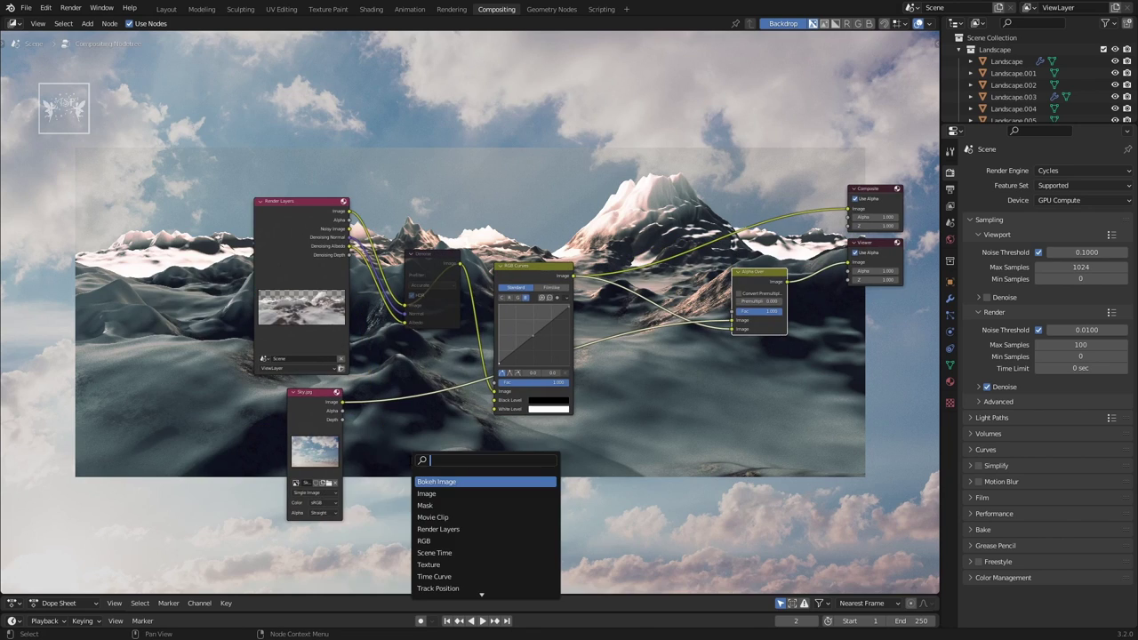
pyautogui.write('s')
pyautogui.press('Return')
pyautogui.click(419, 395)
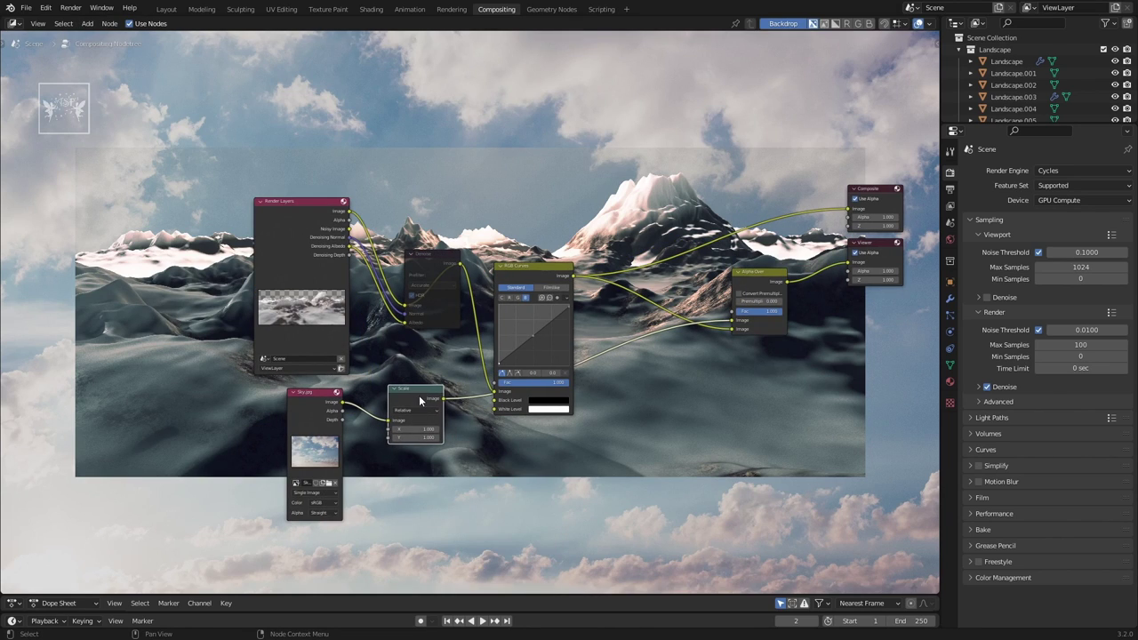
pyautogui.scroll(2, 427, 467)
pyautogui.click(393, 447)
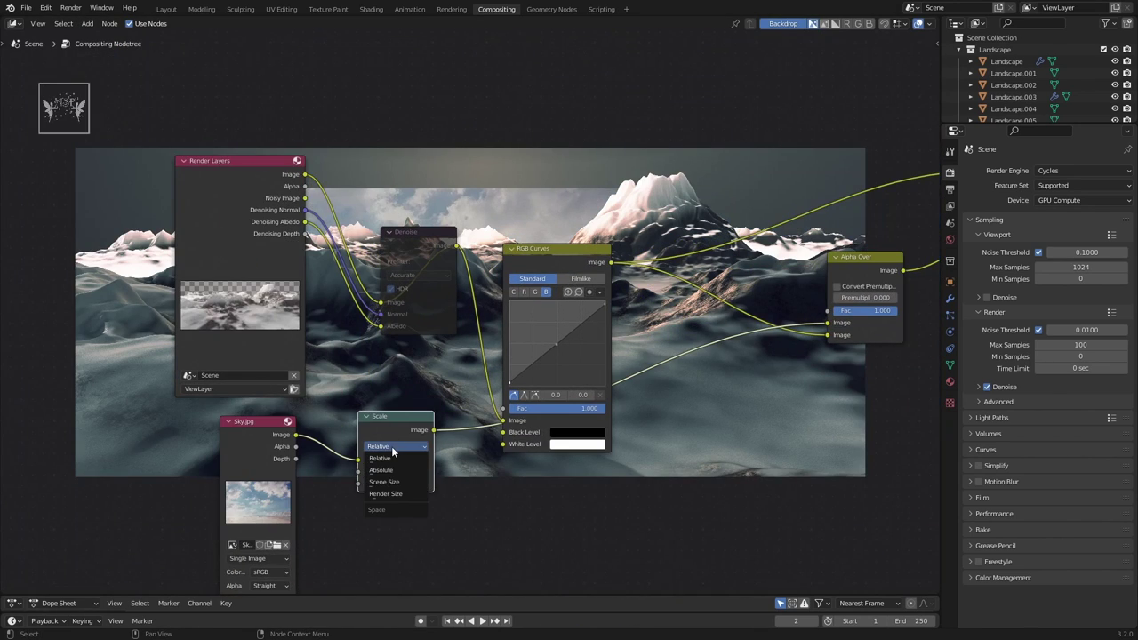
pyautogui.click(391, 493)
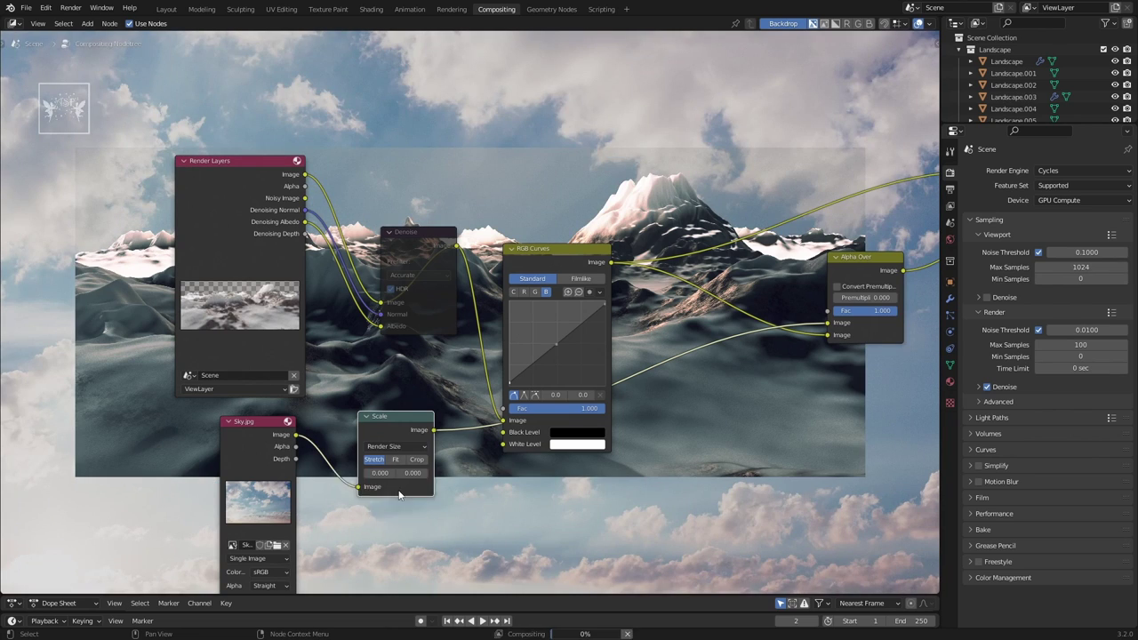
pyautogui.scroll(-4, 598, 214)
pyautogui.scroll(2, 384, 441)
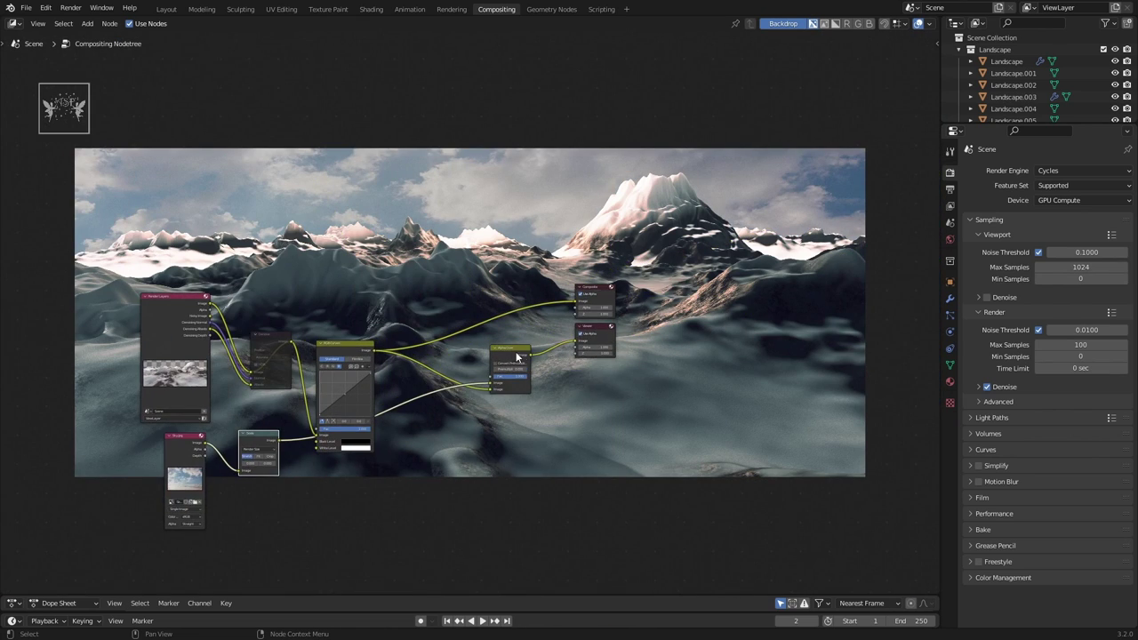
pyautogui.scroll(1, 359, 536)
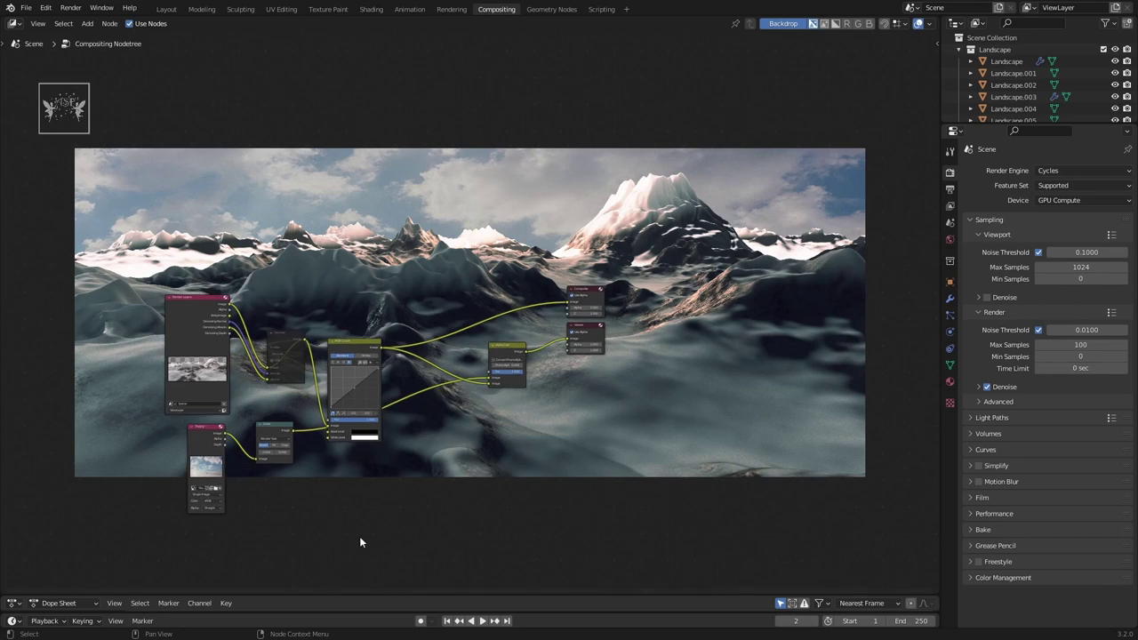
pyautogui.scroll(2, 519, 475)
pyautogui.click(523, 431)
# - Test the sky's horizontal offset, then reset it to 0.000
pyautogui.moveTo(354, 397); pyautogui.dragTo(326, 394)
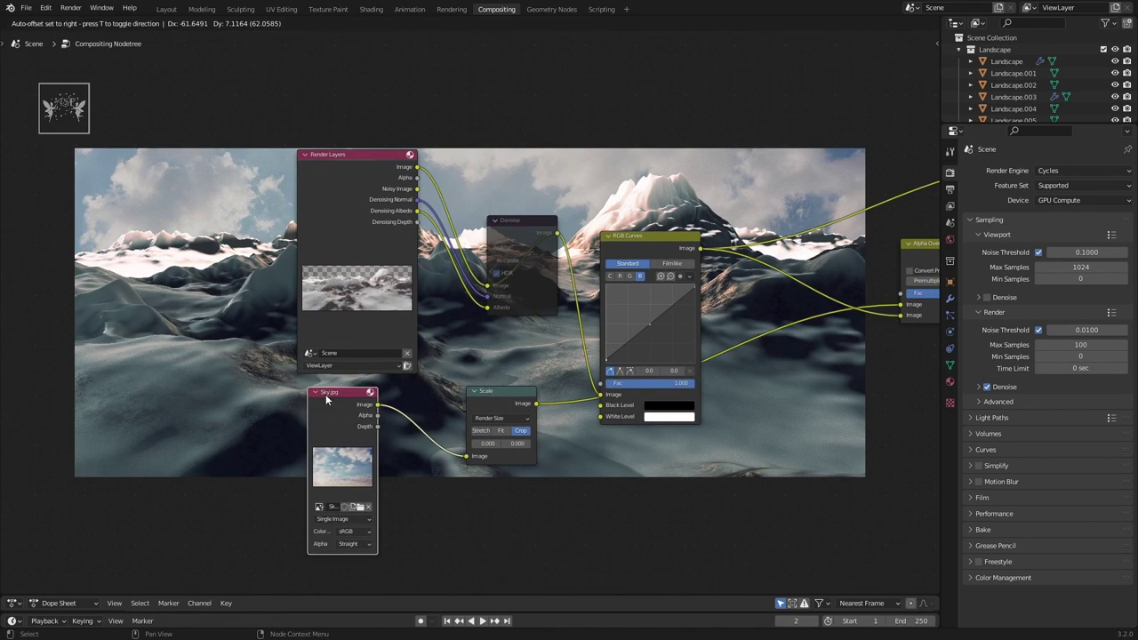
pyautogui.scroll(1, 447, 384)
pyautogui.moveTo(447, 384); pyautogui.dragTo(452, 382)
pyautogui.moveTo(436, 444); pyautogui.dragTo(472, 444)
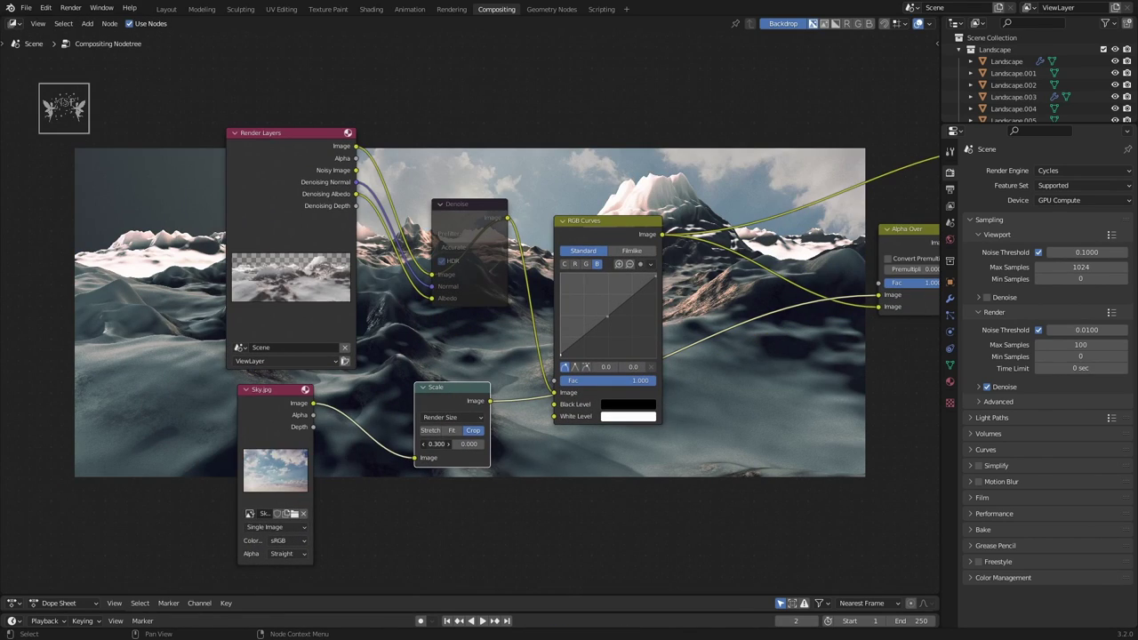
pyautogui.press('Return')
pyautogui.scroll(-3, 453, 439)
pyautogui.scroll(1, 452, 498)
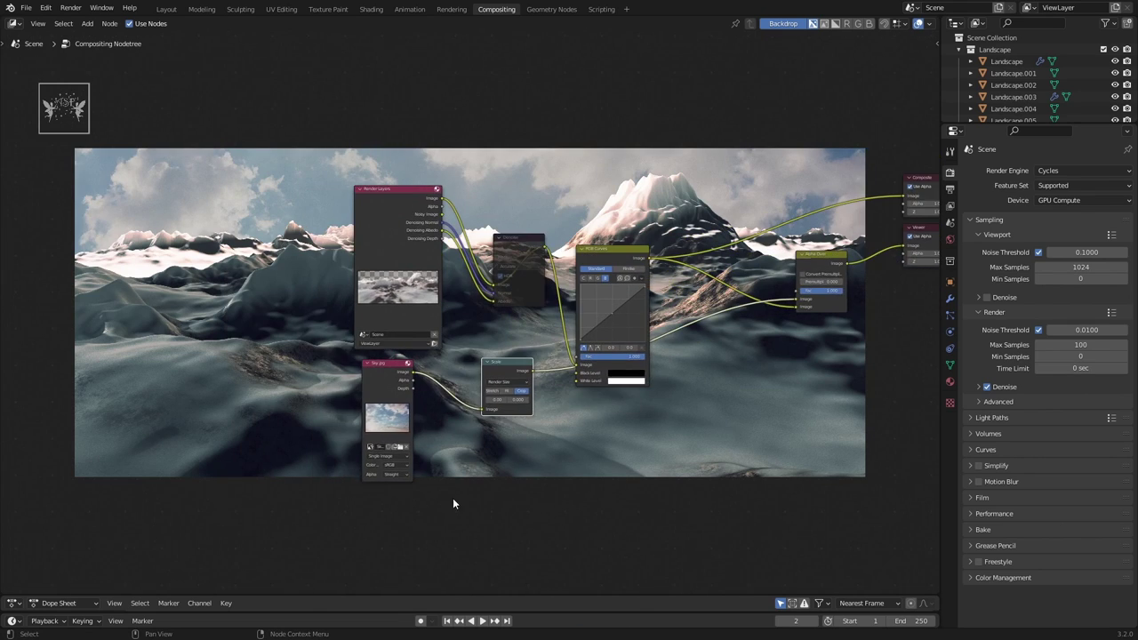
pyautogui.scroll(1, 363, 378)
pyautogui.scroll(3, 362, 378)
# - Add a Translate node and splice it between the Sky.jpg image and the Scale node
pyautogui.hotkey('shift', 'a')
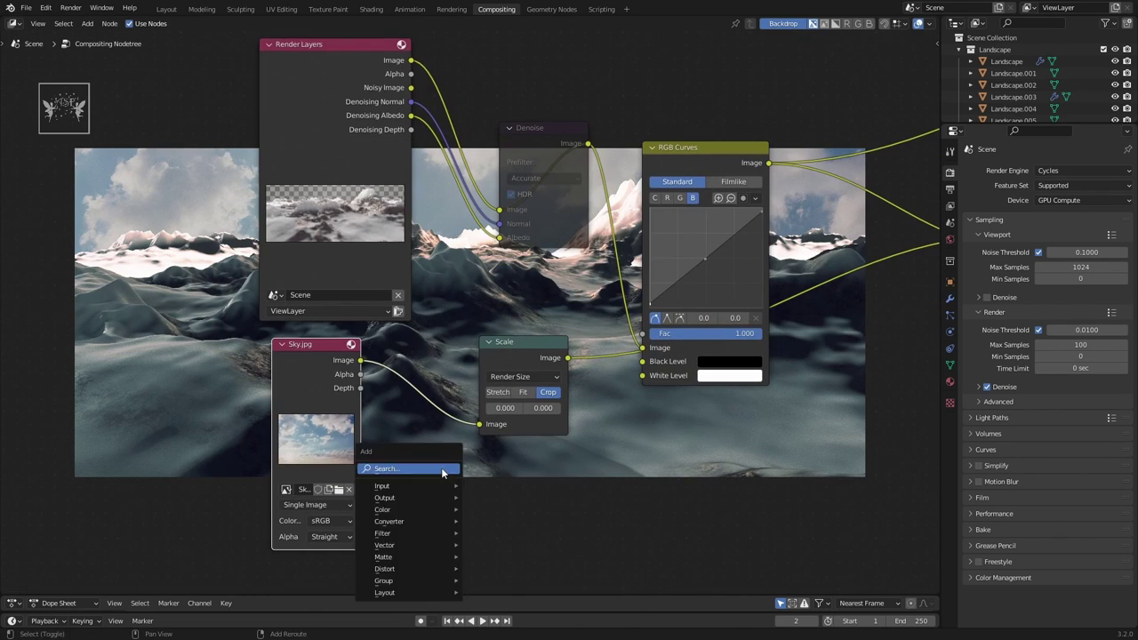
pyautogui.write('t')
pyautogui.click(463, 537)
pyautogui.click(453, 391)
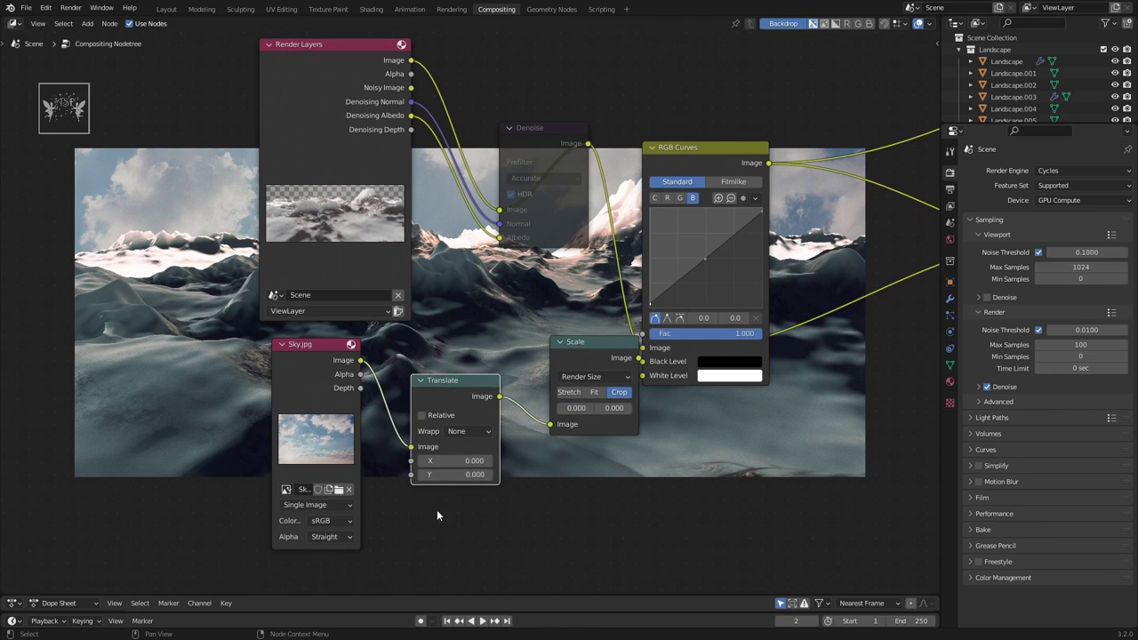
pyautogui.moveTo(456, 474)
pyautogui.mouseDown()
pyautogui.moveTo(507, 474)
pyautogui.moveTo(498, 461)
pyautogui.mouseUp()
# - Raise the sky backdrop with a Translate Y offset of 1000
pyautogui.scroll(-2, 361, 495)
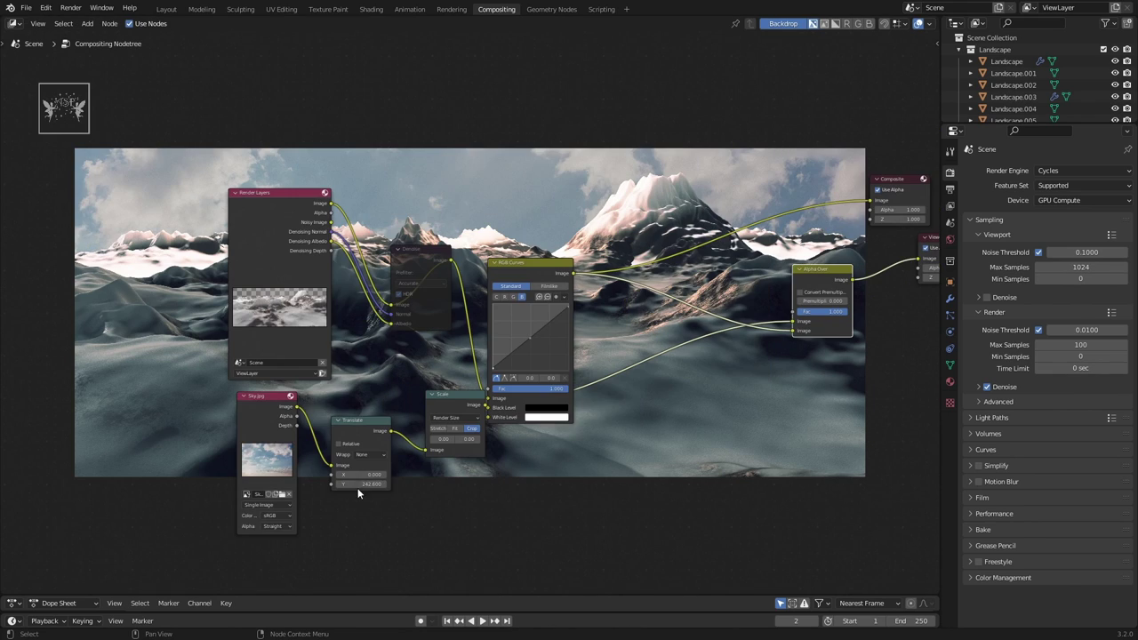
pyautogui.moveTo(360, 484)
pyautogui.mouseDown()
pyautogui.moveTo(372, 510)
pyautogui.moveTo(409, 497)
pyautogui.mouseUp()
pyautogui.scroll(1, 372, 515)
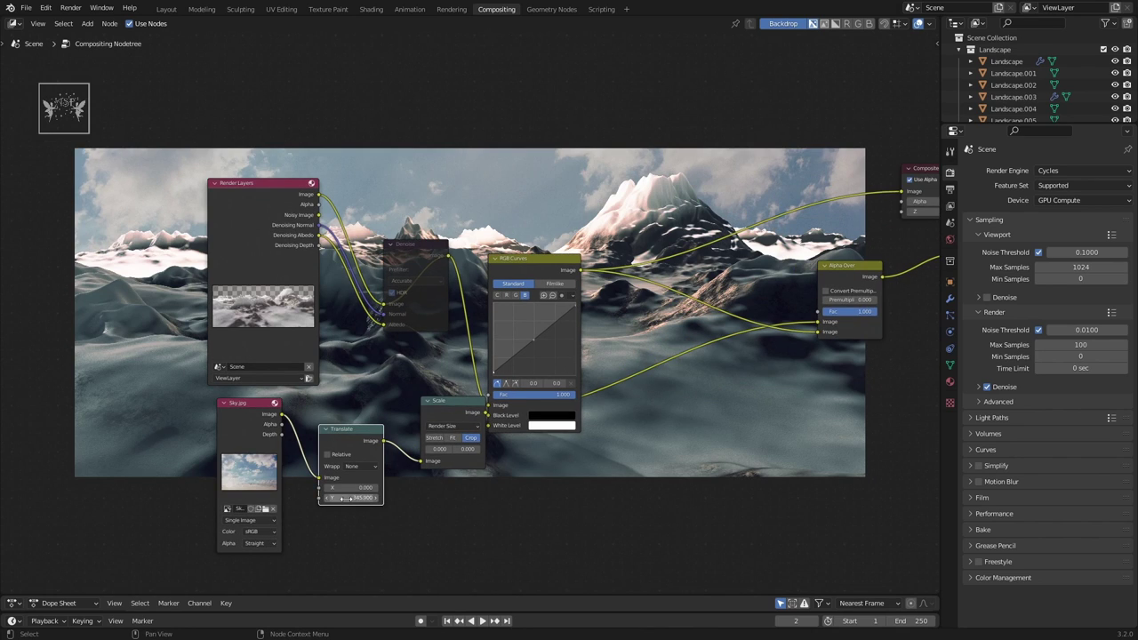
pyautogui.scroll(2, 478, 546)
pyautogui.scroll(-3, 409, 541)
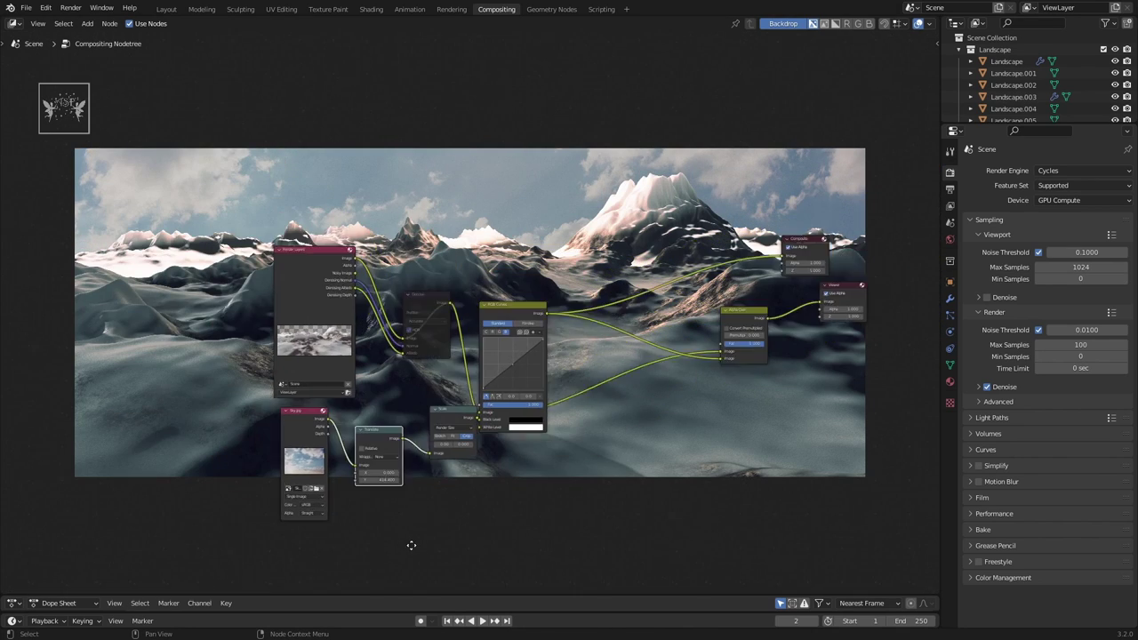
pyautogui.scroll(1, 379, 530)
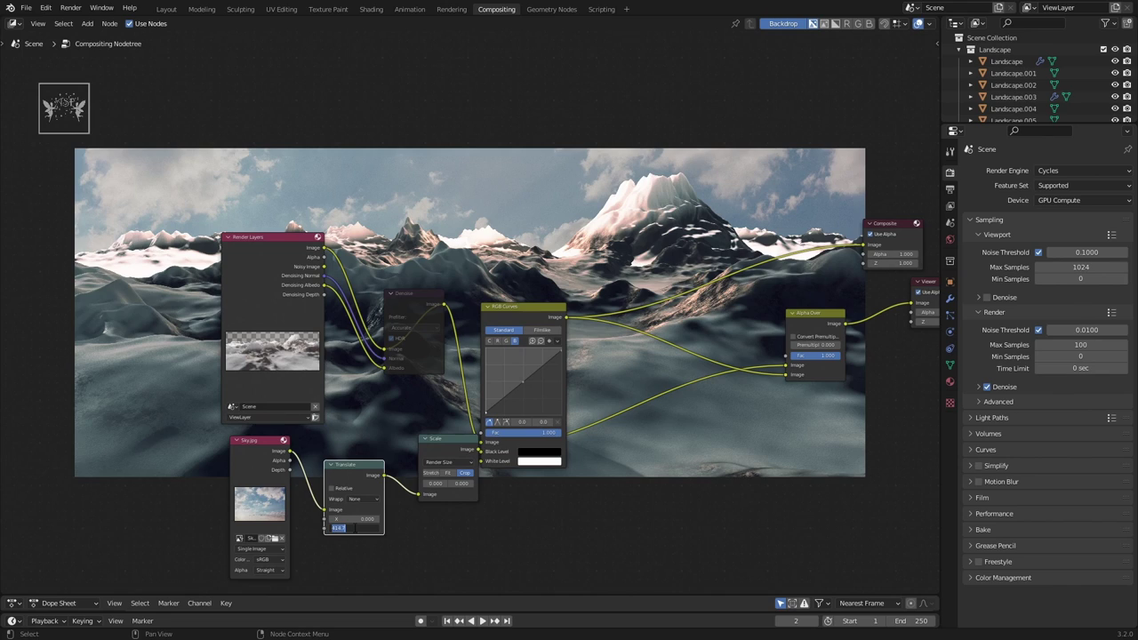
pyautogui.press('Return')
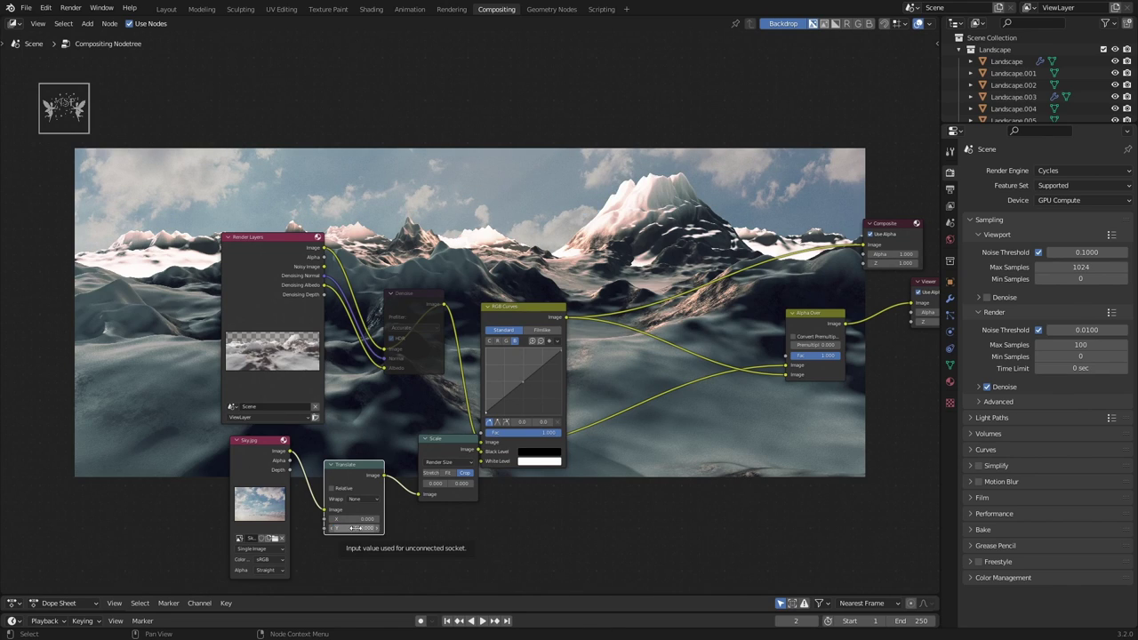
pyautogui.write('00')
pyautogui.press('Return')
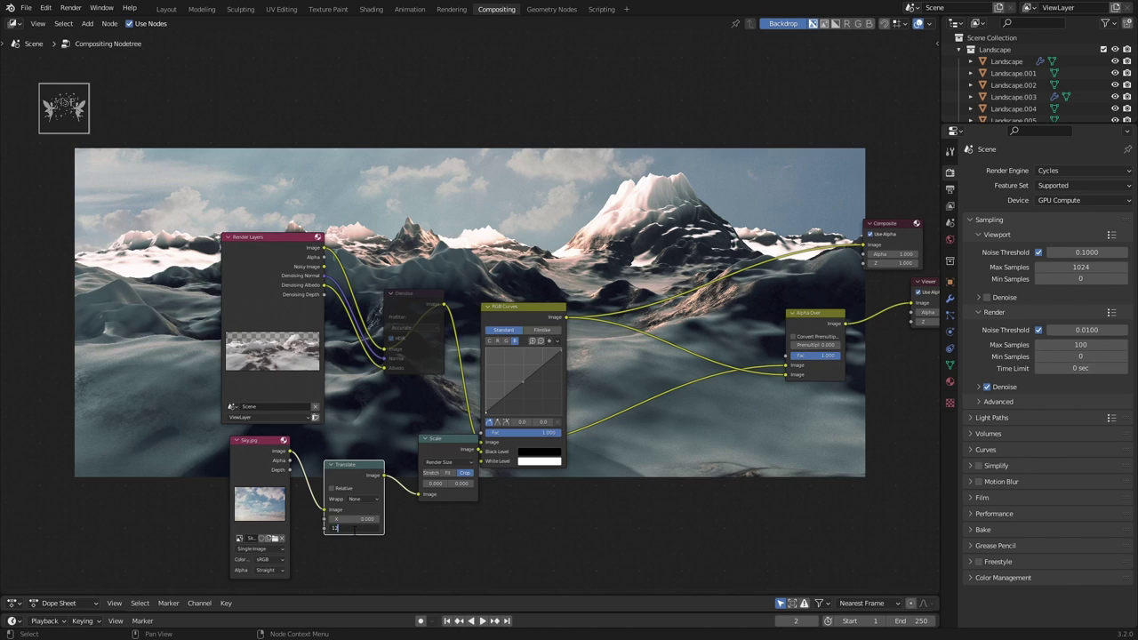
pyautogui.press('Return')
# - Move the RGB Curves node higher and increase the Translate Y offset to 1500
pyautogui.scroll(-2, 550, 505)
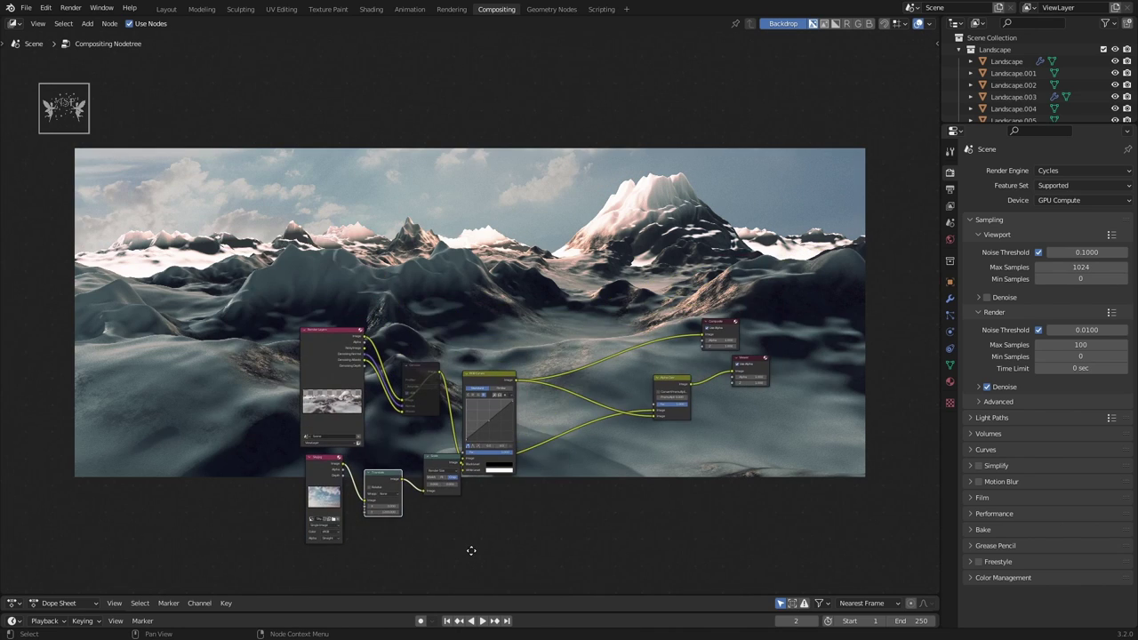
pyautogui.scroll(1, 470, 542)
pyautogui.moveTo(503, 384)
pyautogui.mouseDown()
pyautogui.moveTo(536, 373)
pyautogui.moveTo(529, 316)
pyautogui.moveTo(190, 382)
pyautogui.mouseUp()
pyautogui.scroll(-1, 490, 305)
pyautogui.scroll(2, 378, 585)
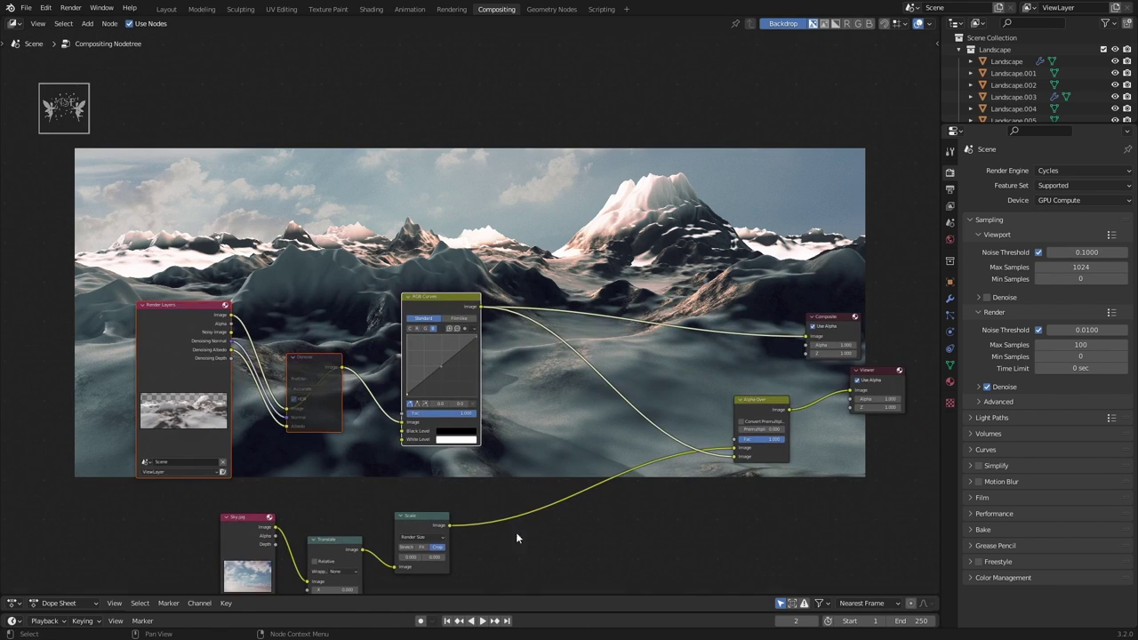
pyautogui.scroll(1, 386, 555)
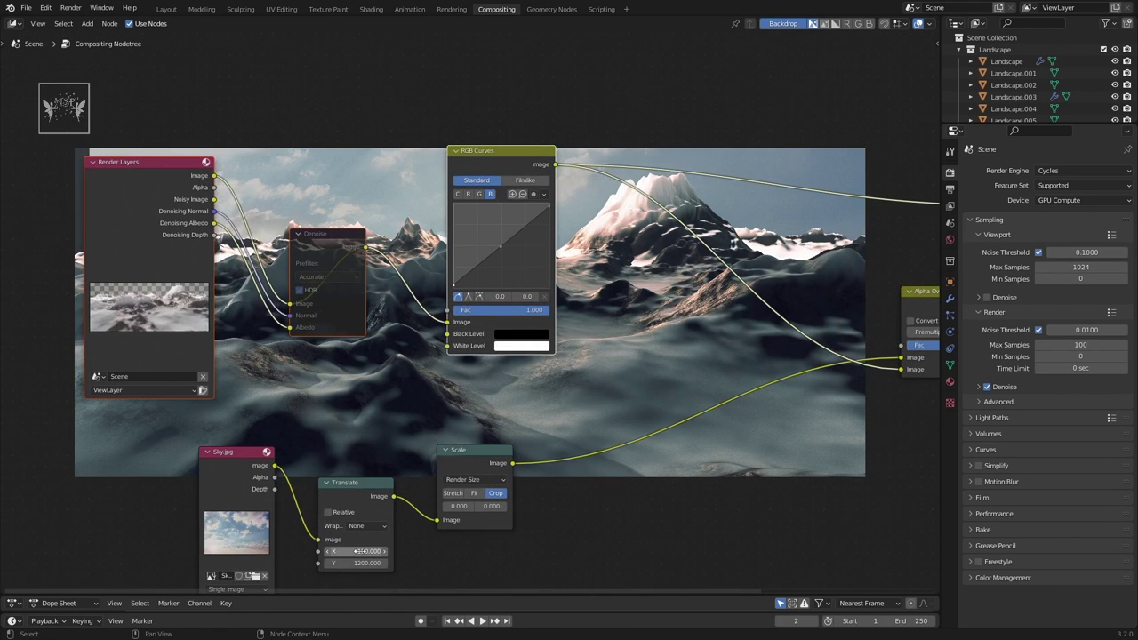
pyautogui.press('Return')
pyautogui.scroll(-3, 562, 484)
pyautogui.scroll(3, 457, 518)
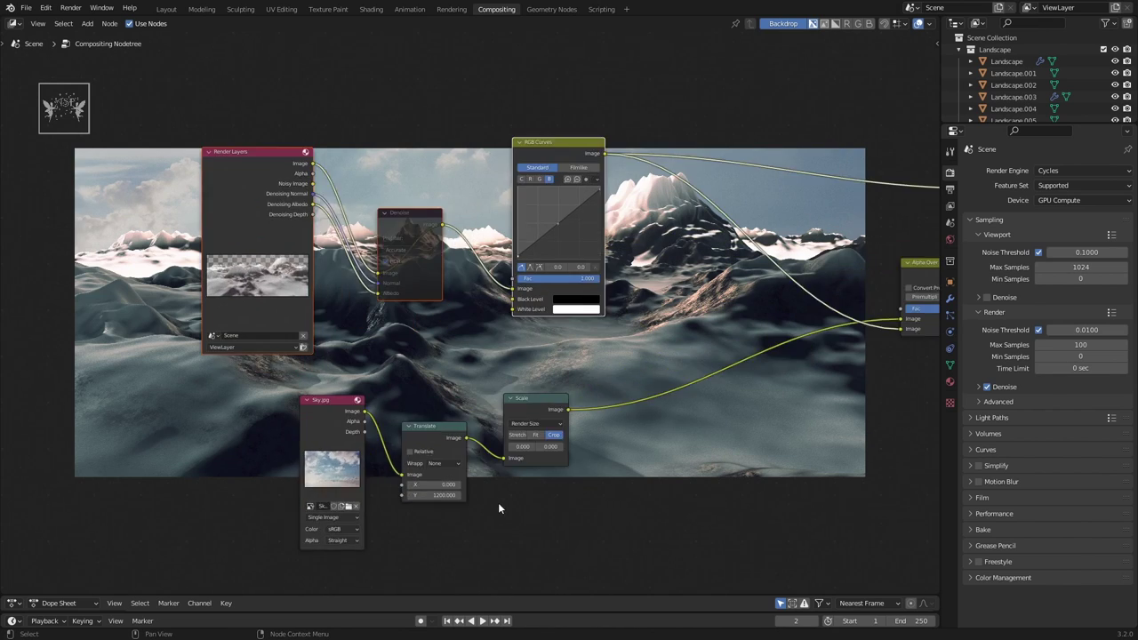
pyautogui.scroll(2, 498, 502)
pyautogui.click(492, 530)
pyautogui.write('1500')
pyautogui.press('Return')
# - Set the Translate Y offset to 2000 and save the blend file
pyautogui.scroll(-2, 723, 499)
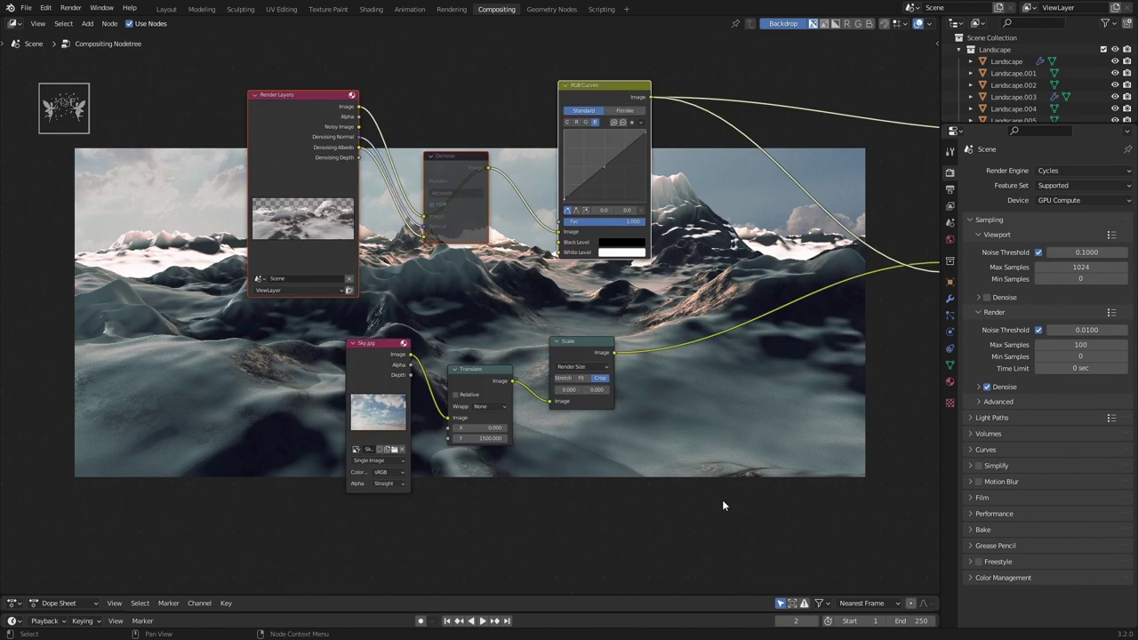
pyautogui.scroll(-3, 702, 494)
pyautogui.scroll(-1, 663, 488)
pyautogui.scroll(-1, 663, 489)
pyautogui.scroll(2, 534, 481)
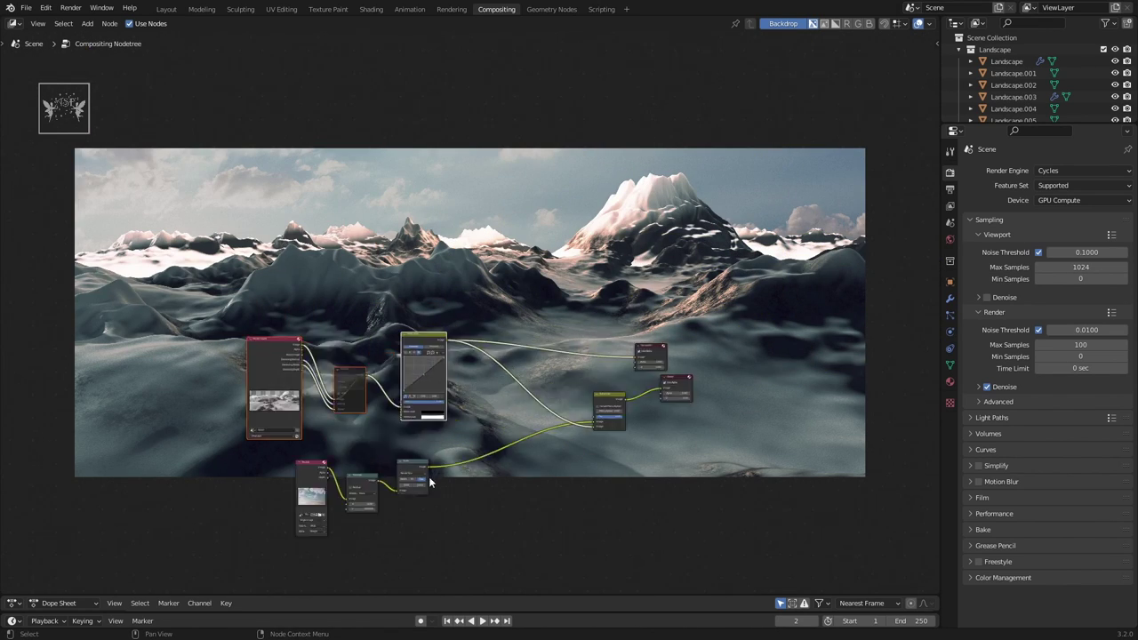
pyautogui.scroll(1, 409, 440)
pyautogui.scroll(2, 445, 534)
pyautogui.scroll(2, 467, 564)
pyautogui.click(452, 571)
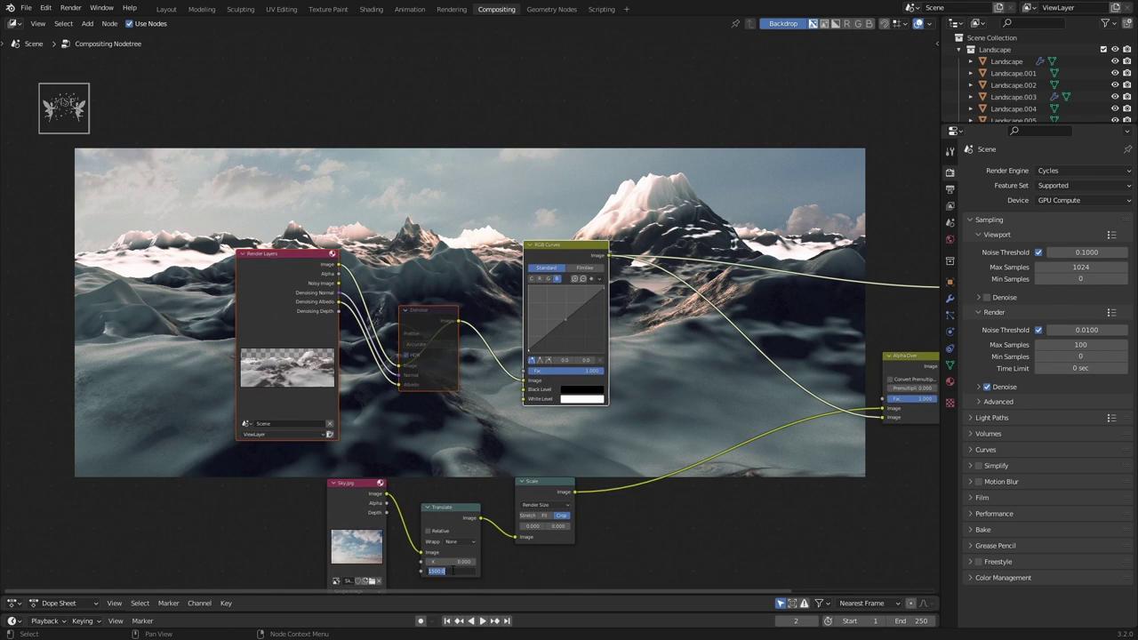
pyautogui.write('200')
pyautogui.press('Return')
pyautogui.scroll(-3, 575, 346)
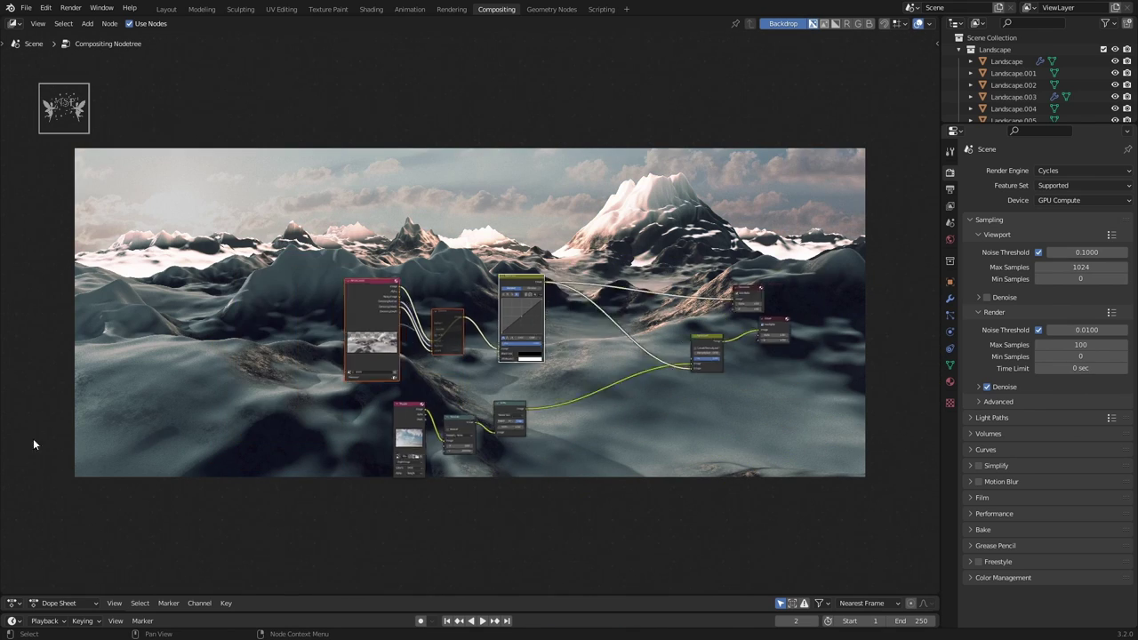
pyautogui.hotkey('ctrl', 's')
pyautogui.scroll(2, 537, 539)
pyautogui.scroll(2, 508, 521)
# - Add an RGB Curves node after Scale and paste in the upper node's curve shape
pyautogui.hotkey('shift', 'a')
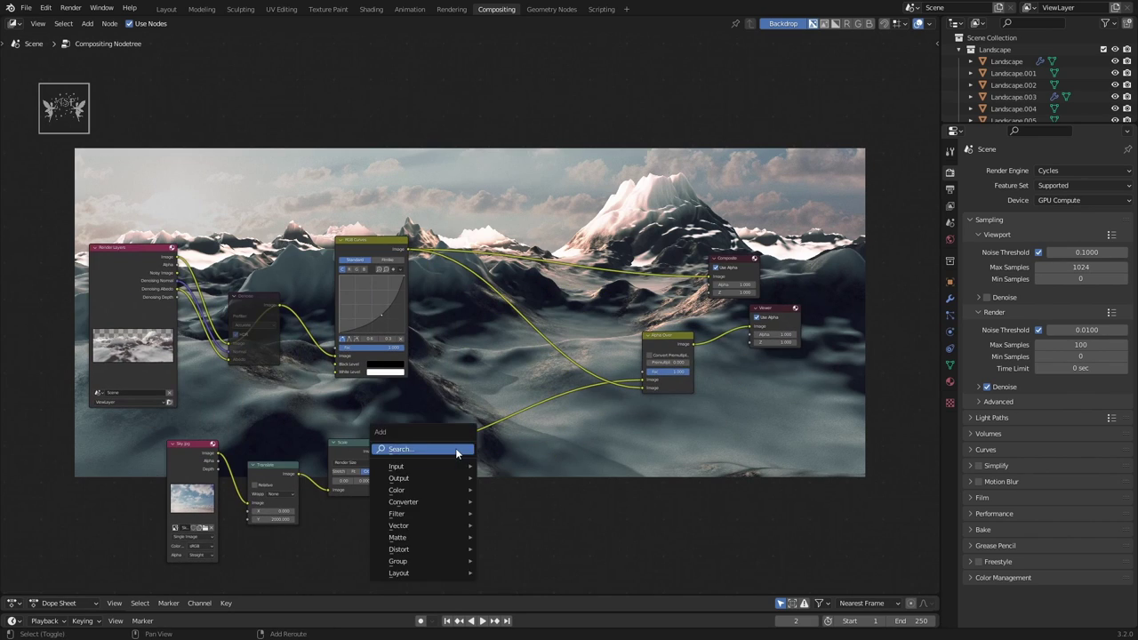
pyautogui.click(400, 467)
pyautogui.write('rgb')
pyautogui.press('Down')
pyautogui.press('Return')
pyautogui.scroll(2, 565, 523)
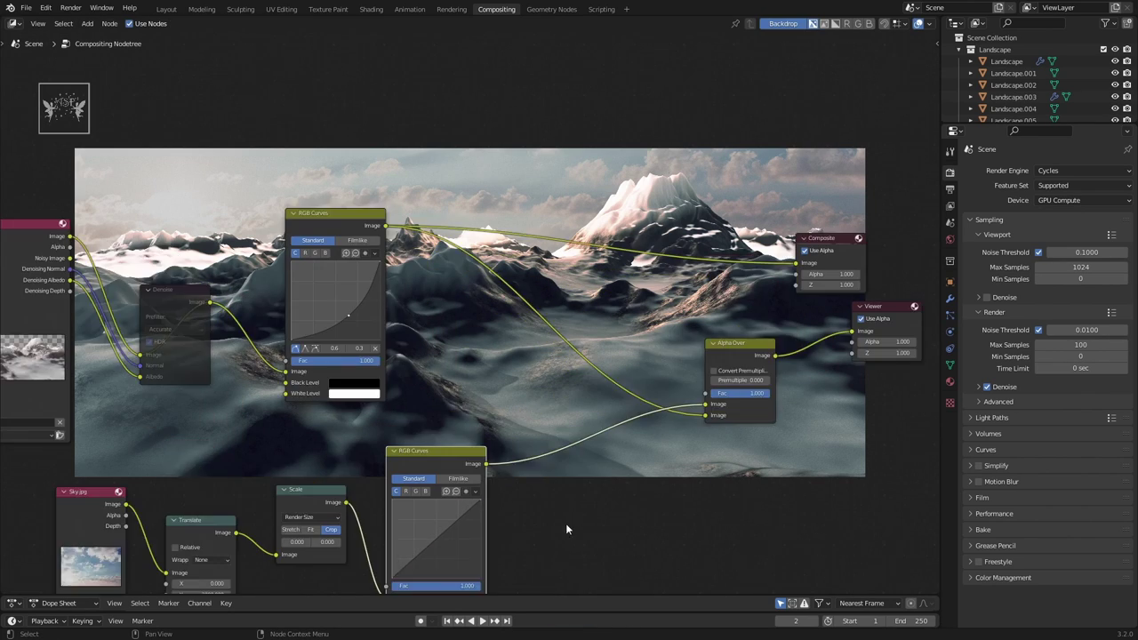
pyautogui.hotkey('ctrl', 'v')
pyautogui.scroll(-2, 444, 479)
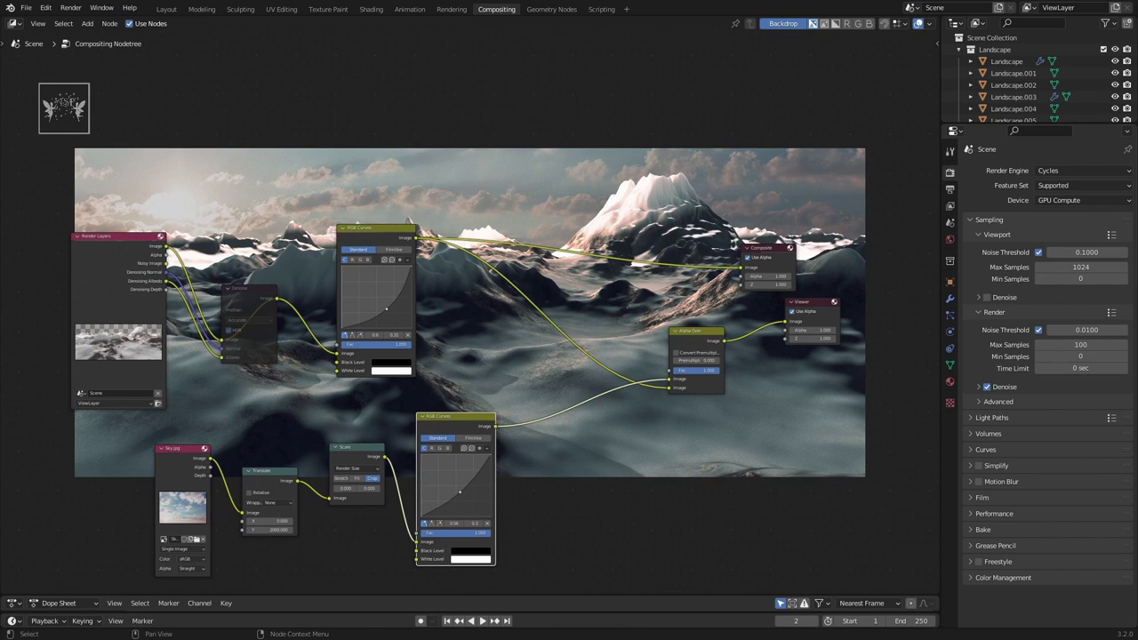
pyautogui.scroll(1, 500, 488)
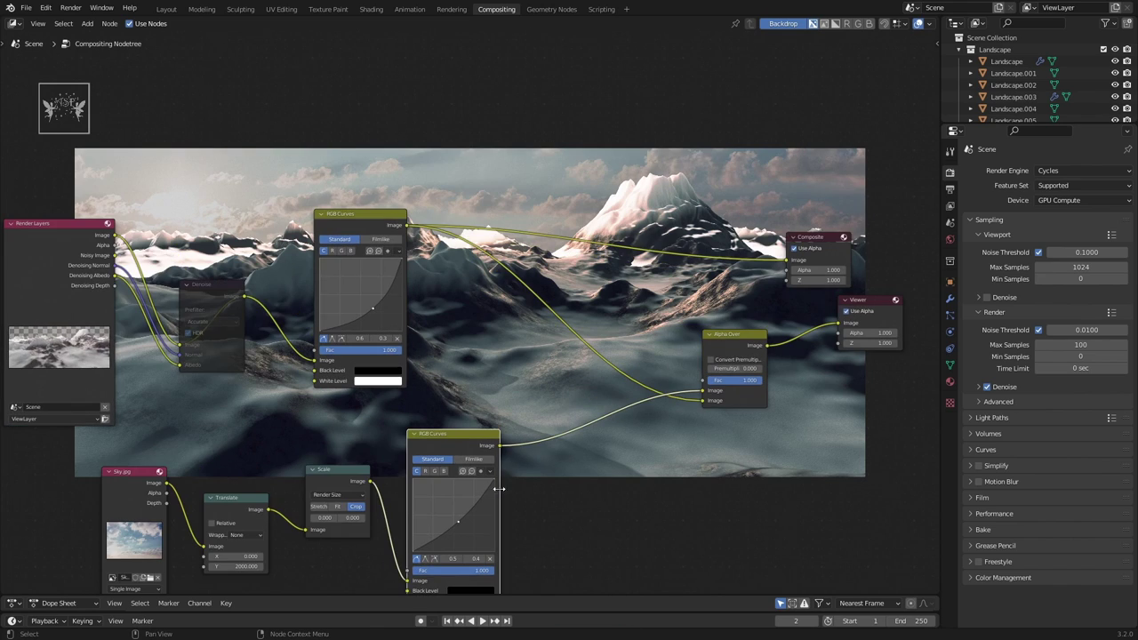
# - Add a point on the combined curve and shape the red curve around 0.6/0.3
pyautogui.click(459, 525)
pyautogui.click(426, 470)
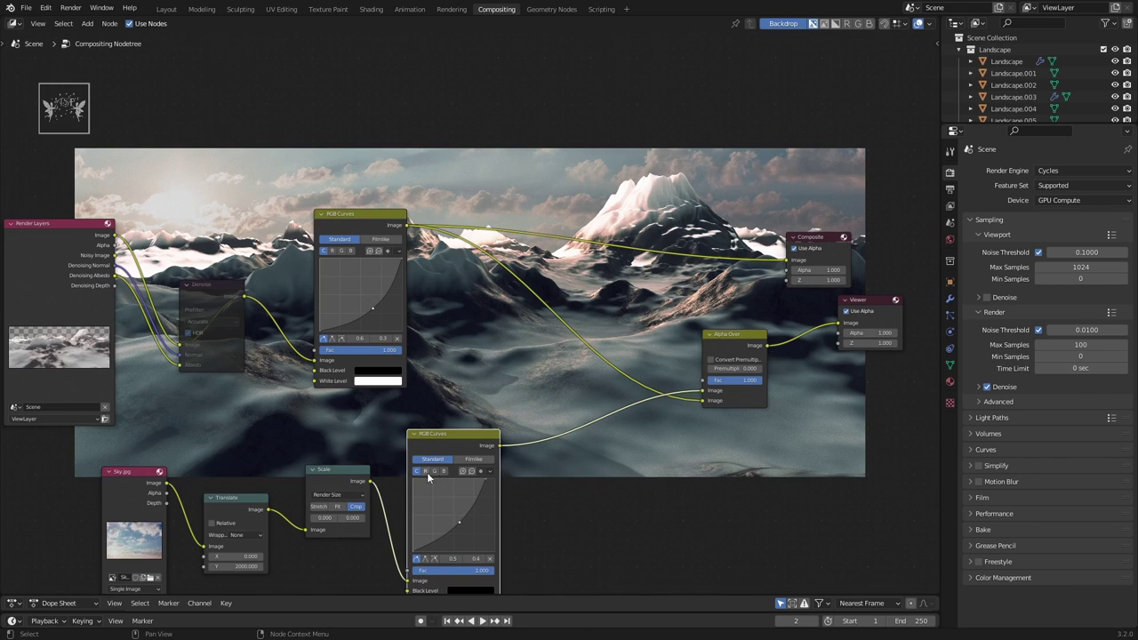
pyautogui.moveTo(450, 513); pyautogui.dragTo(459, 525)
pyautogui.scroll(-5, 533, 529)
pyautogui.scroll(2, 516, 454)
pyautogui.scroll(2, 480, 480)
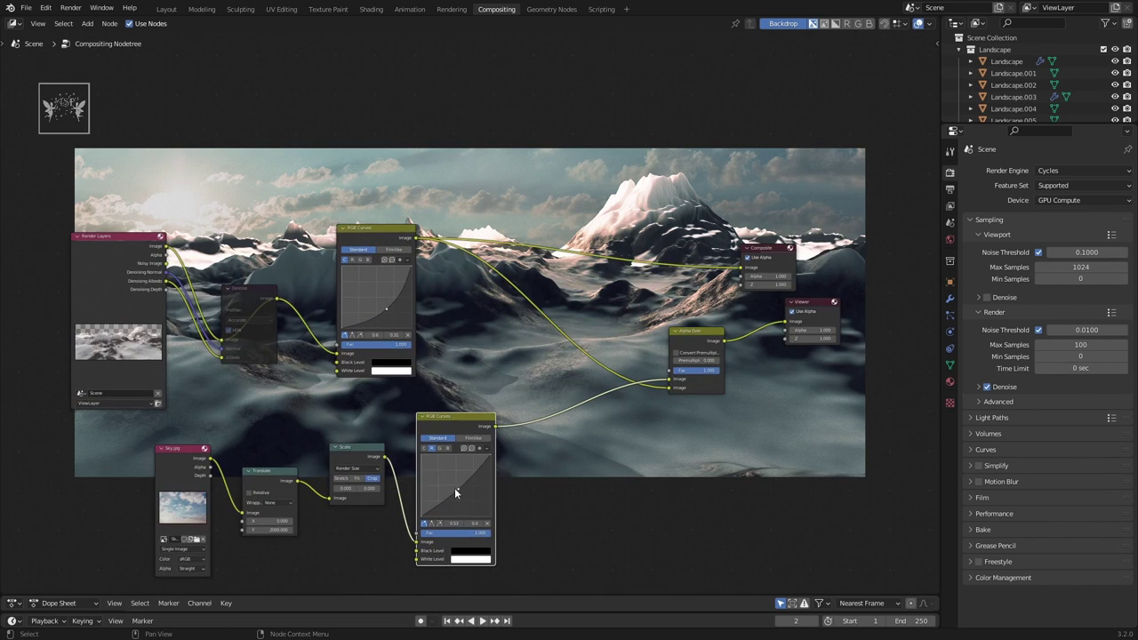
pyautogui.scroll(1, 505, 461)
pyautogui.scroll(1, 504, 462)
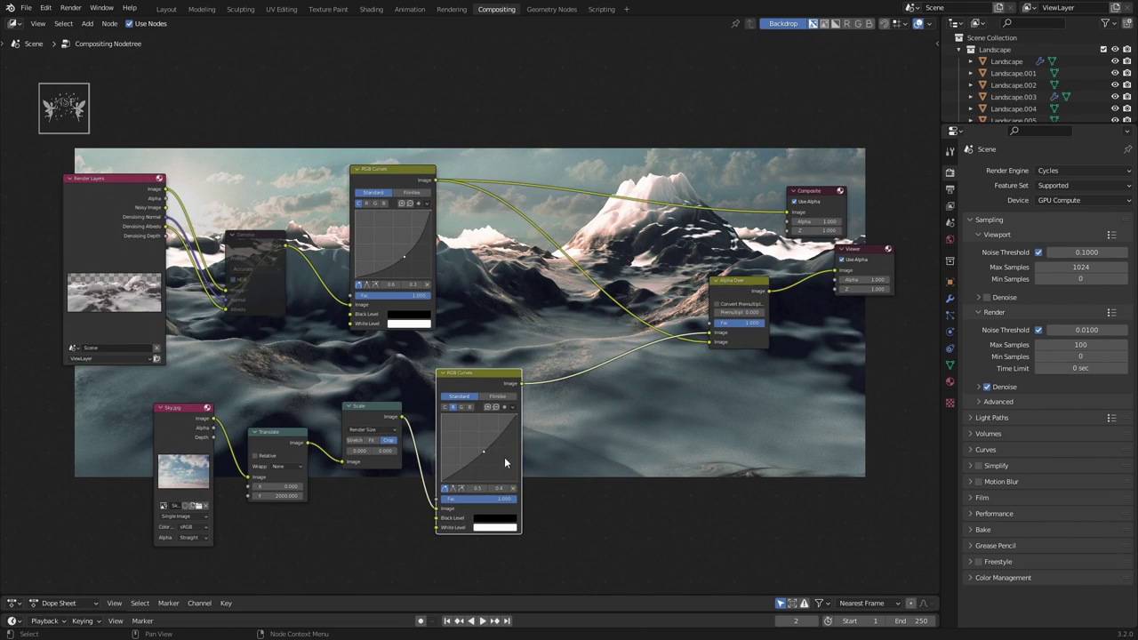
pyautogui.scroll(-2, 515, 507)
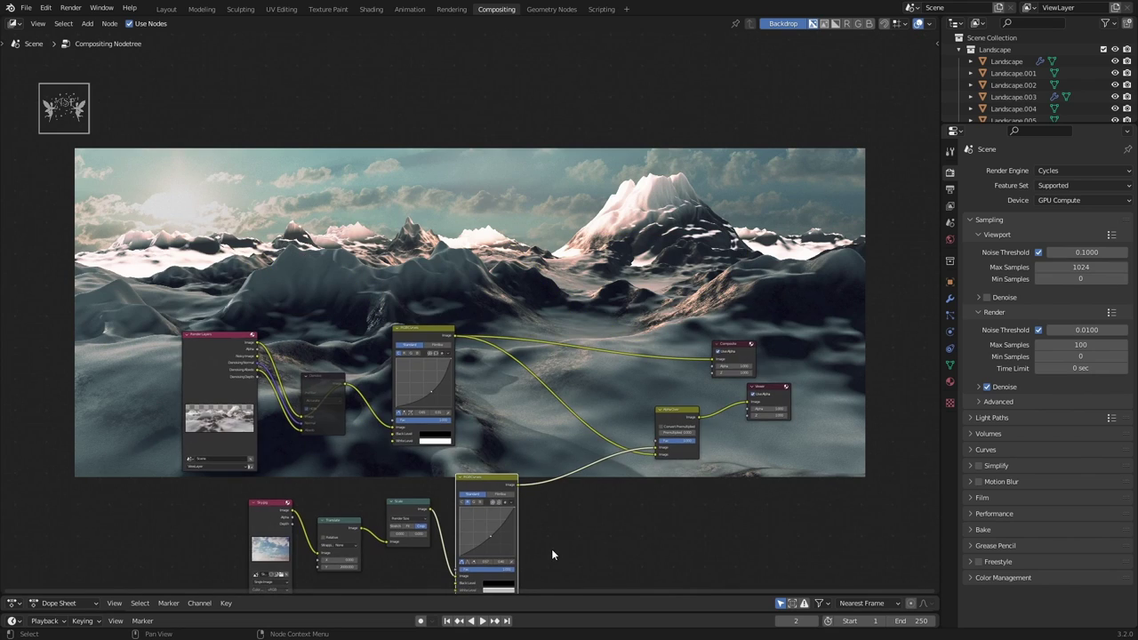
pyautogui.scroll(1, 553, 542)
pyautogui.scroll(2, 550, 498)
# - Bend the blue channel curve upward
pyautogui.click(449, 401)
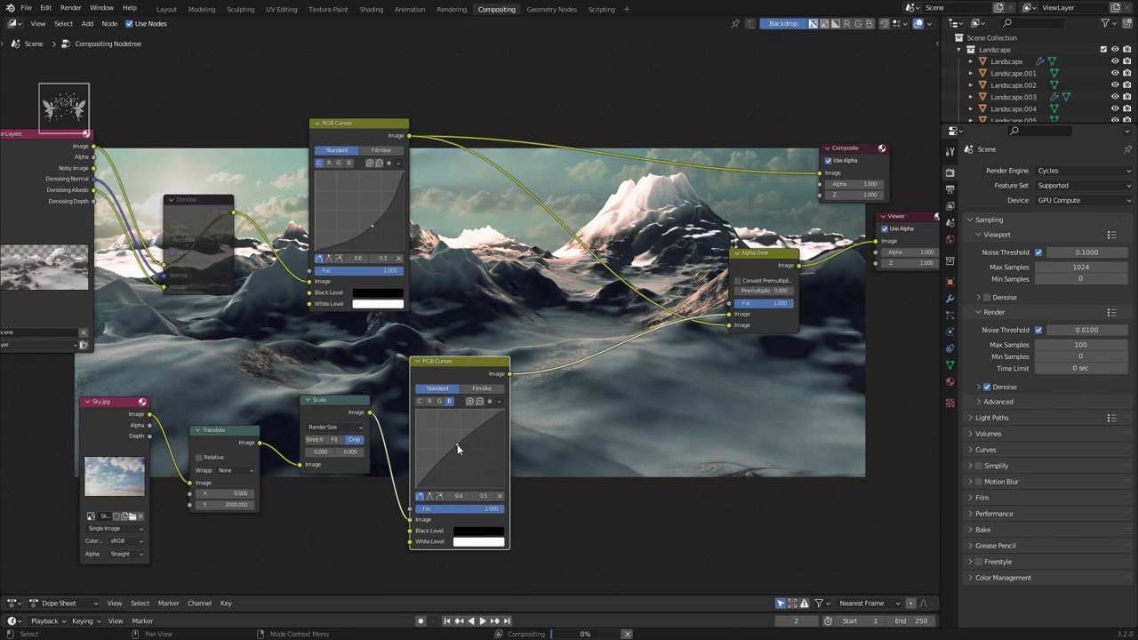
pyautogui.moveTo(457, 444); pyautogui.dragTo(455, 442)
pyautogui.scroll(-3, 637, 430)
pyautogui.scroll(-1, 585, 487)
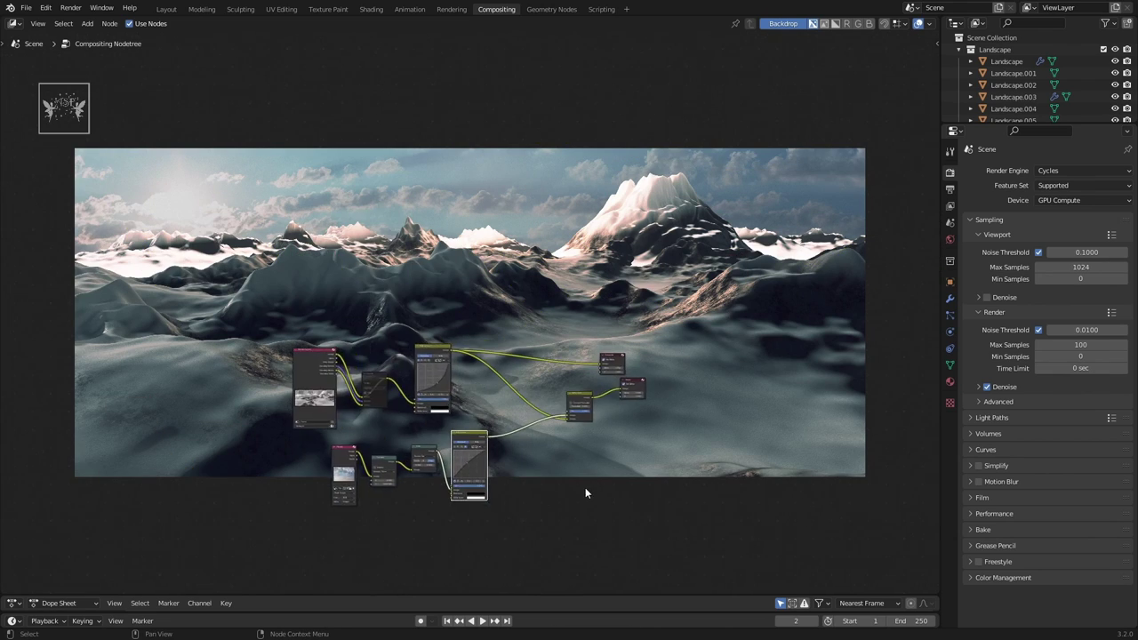
pyautogui.scroll(-2, 573, 487)
pyautogui.scroll(1, 573, 488)
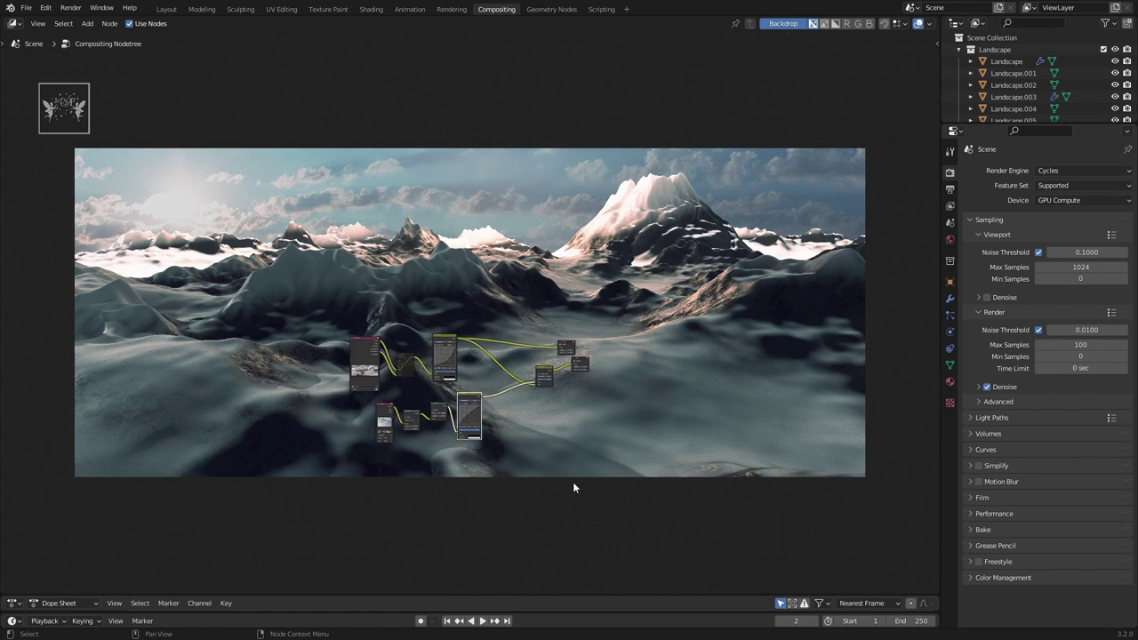
pyautogui.scroll(2, 574, 431)
pyautogui.scroll(2, 510, 425)
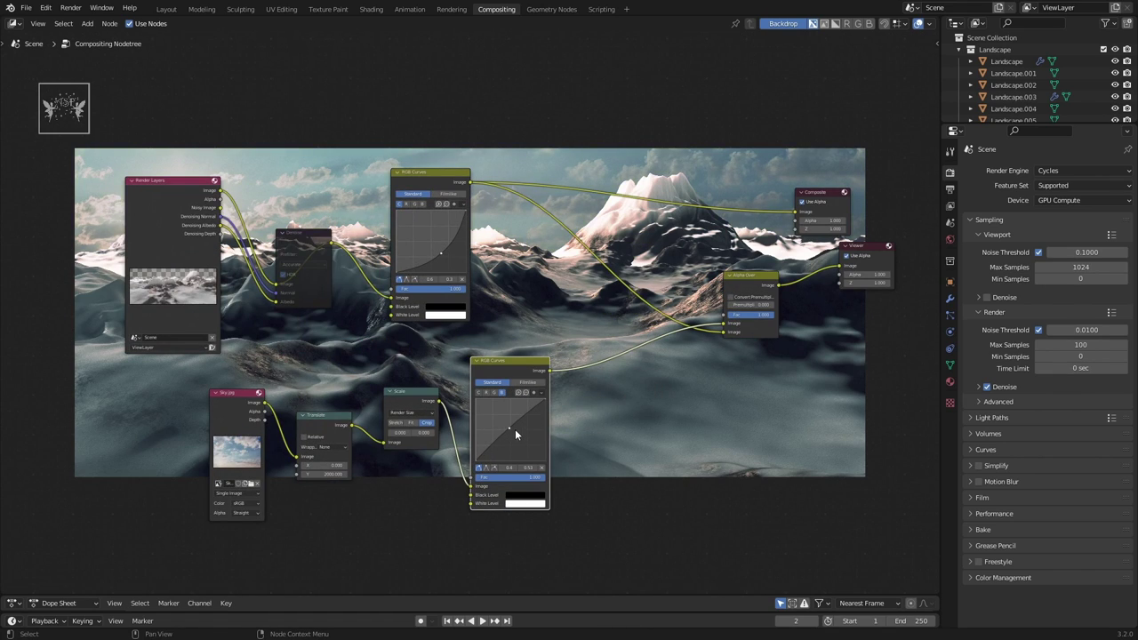
# - Add a green channel curve point near 0.5/0.45
pyautogui.click(494, 393)
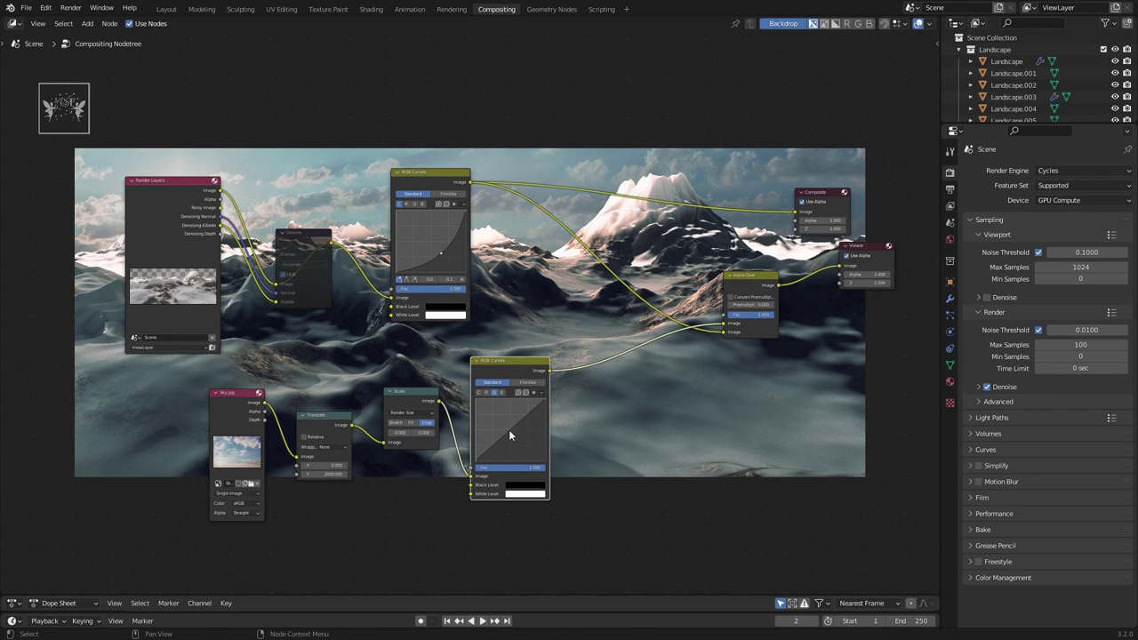
pyautogui.moveTo(509, 429); pyautogui.dragTo(510, 429)
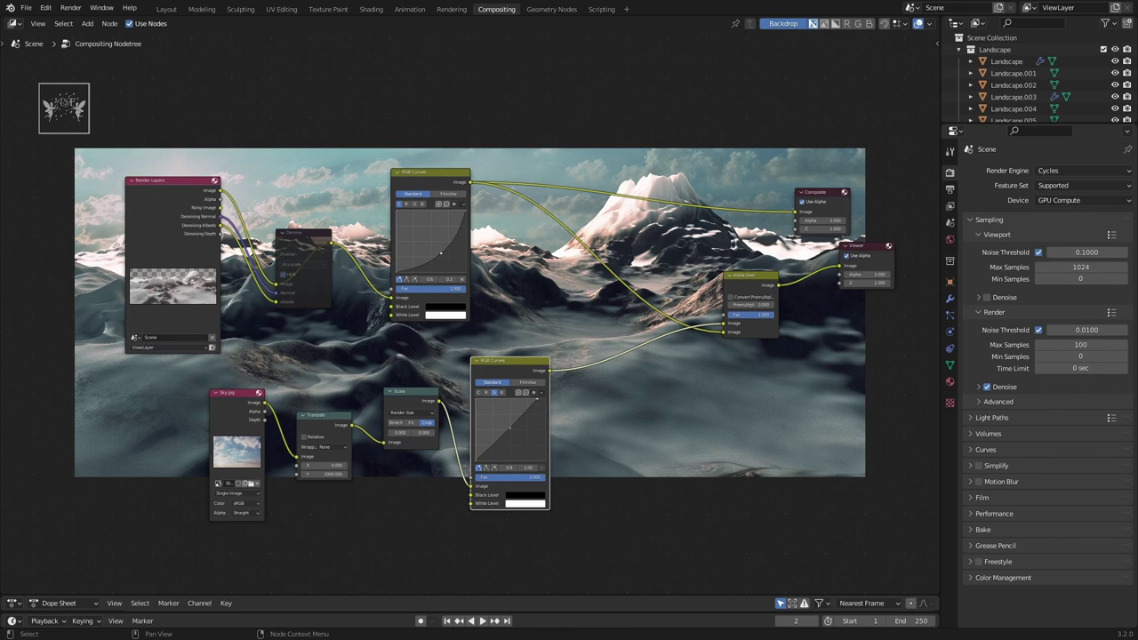
pyautogui.scroll(-5, 536, 403)
pyautogui.scroll(-1, 590, 432)
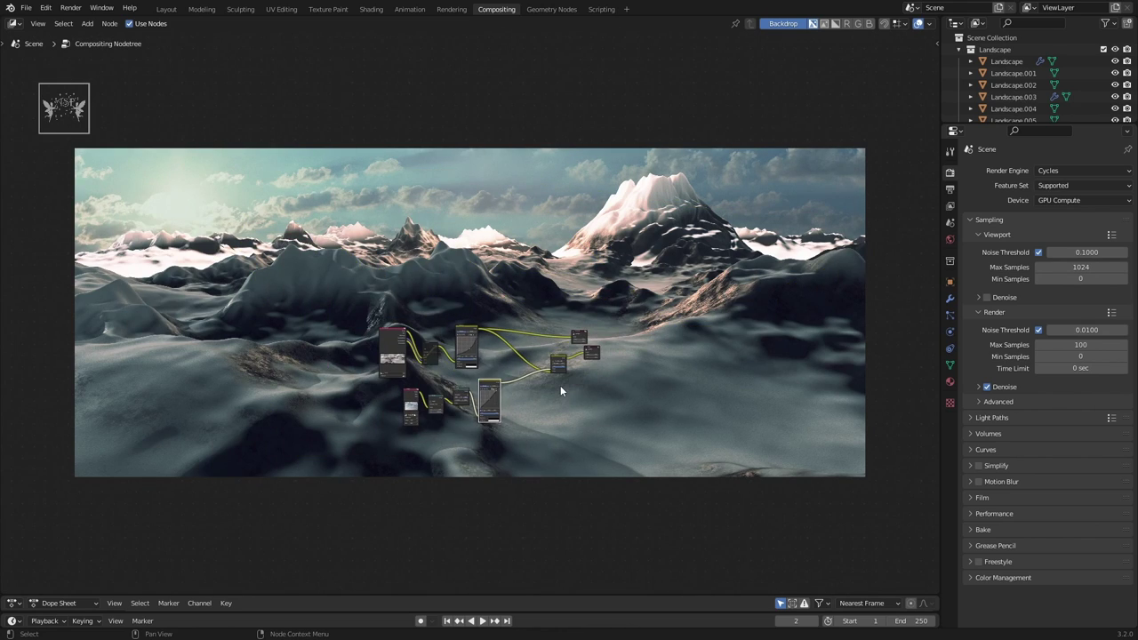
pyautogui.scroll(4, 561, 400)
pyautogui.scroll(1, 563, 425)
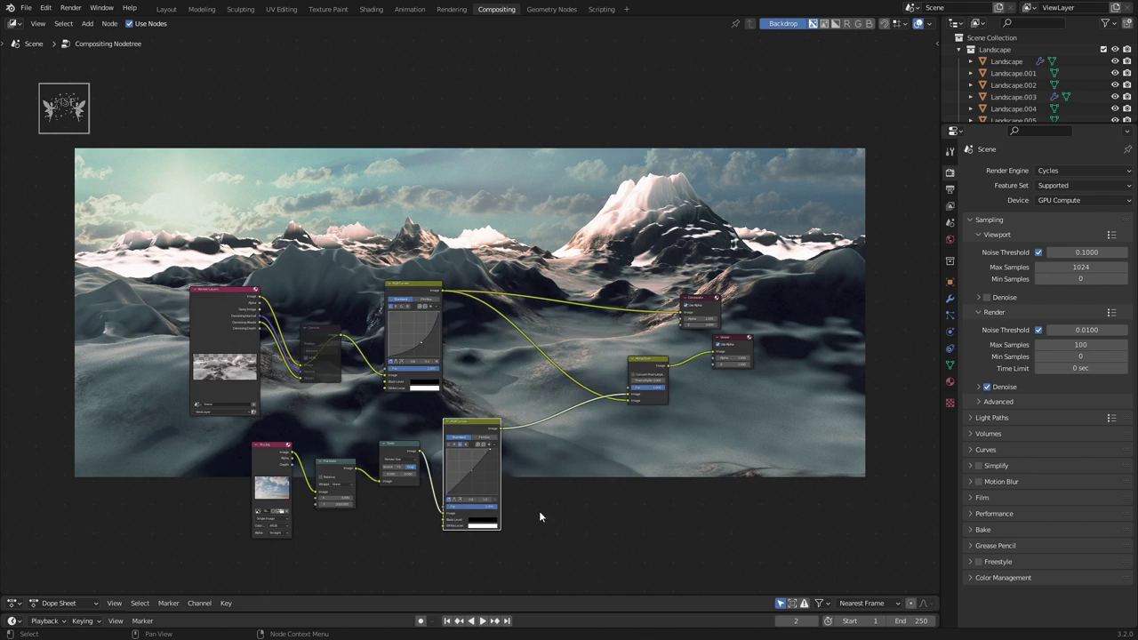
pyautogui.scroll(1, 539, 510)
pyautogui.scroll(-2, 582, 504)
# - In the Modeling workspace, add a mesh circle, raise it on Z and rotate it 90° on X
pyautogui.scroll(-1, 562, 506)
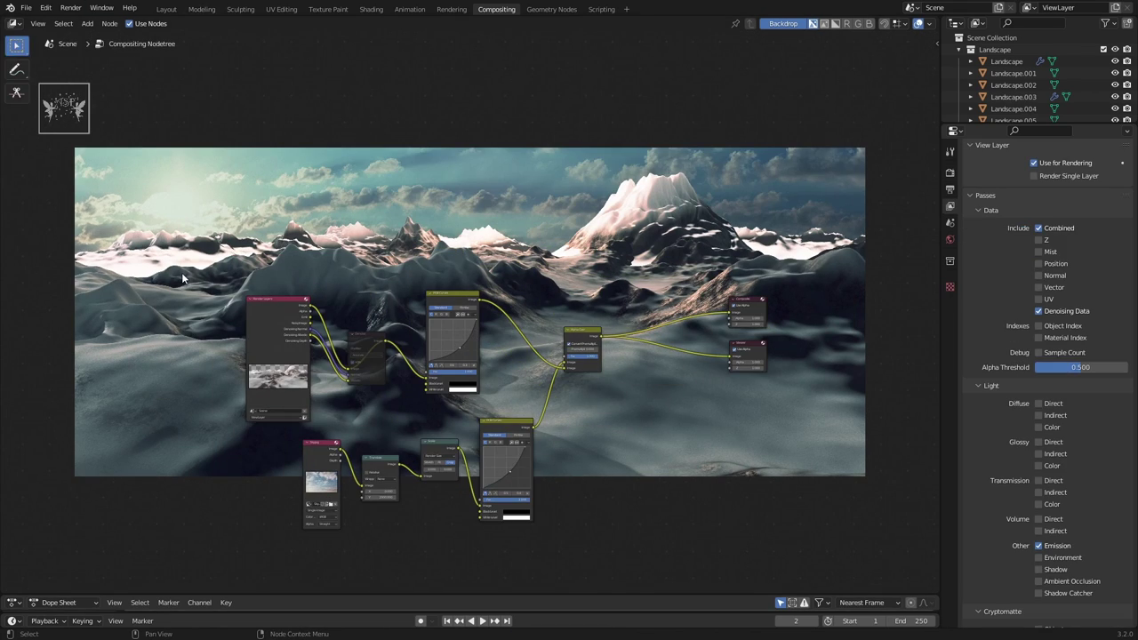
pyautogui.click(201, 11)
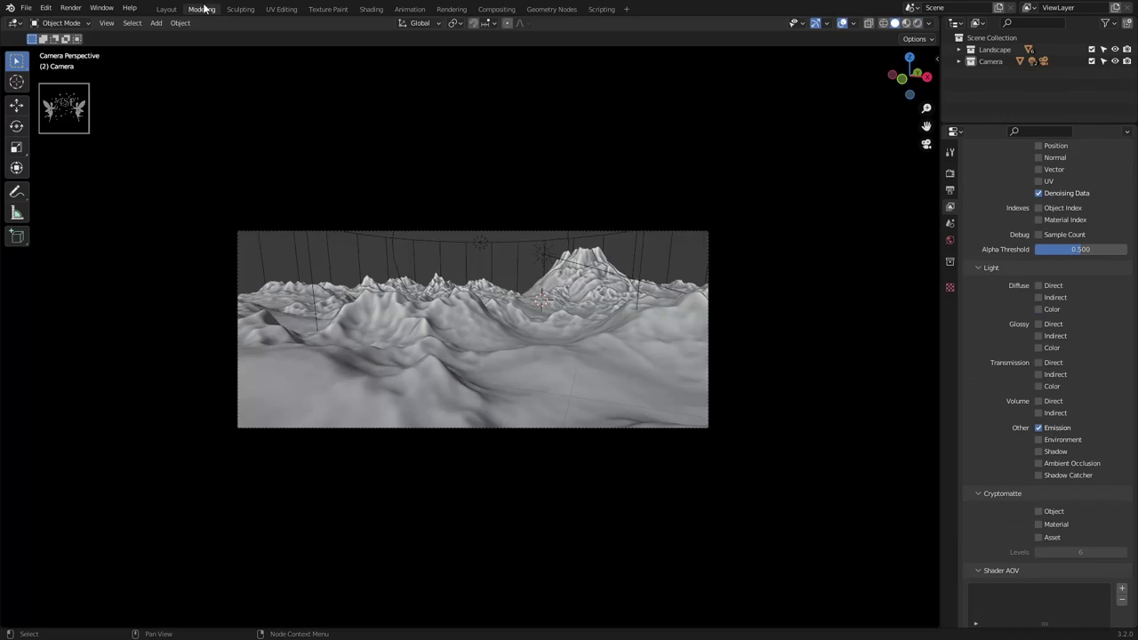
pyautogui.scroll(3, 397, 384)
pyautogui.hotkey('shift', 'a')
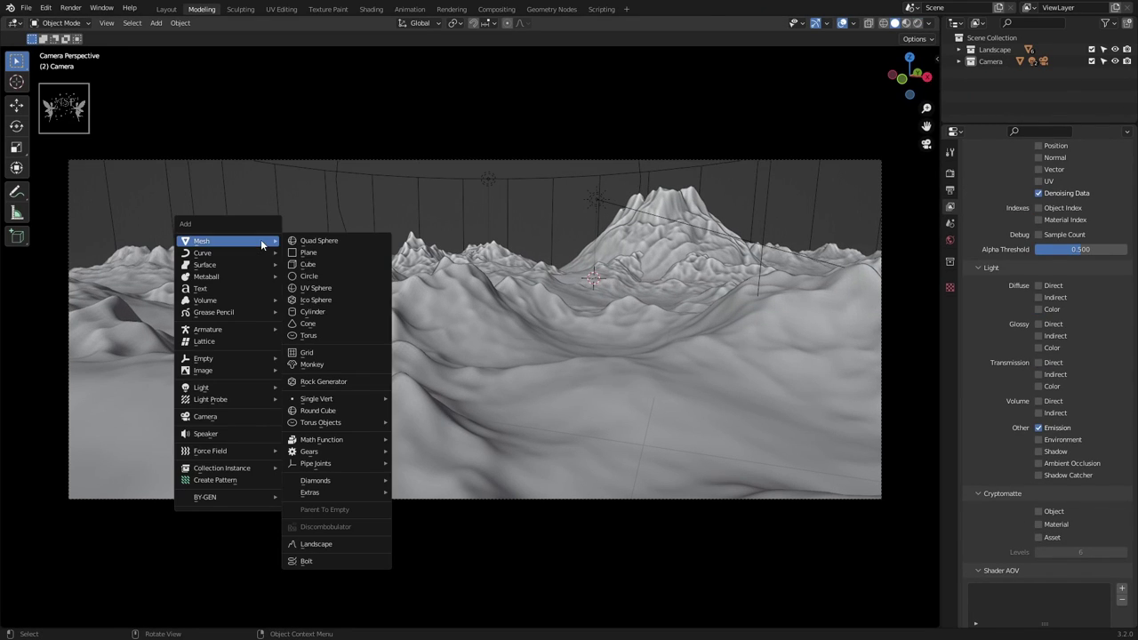
pyautogui.click(364, 281)
pyautogui.press('g')
pyautogui.press('z')
pyautogui.click(498, 385)
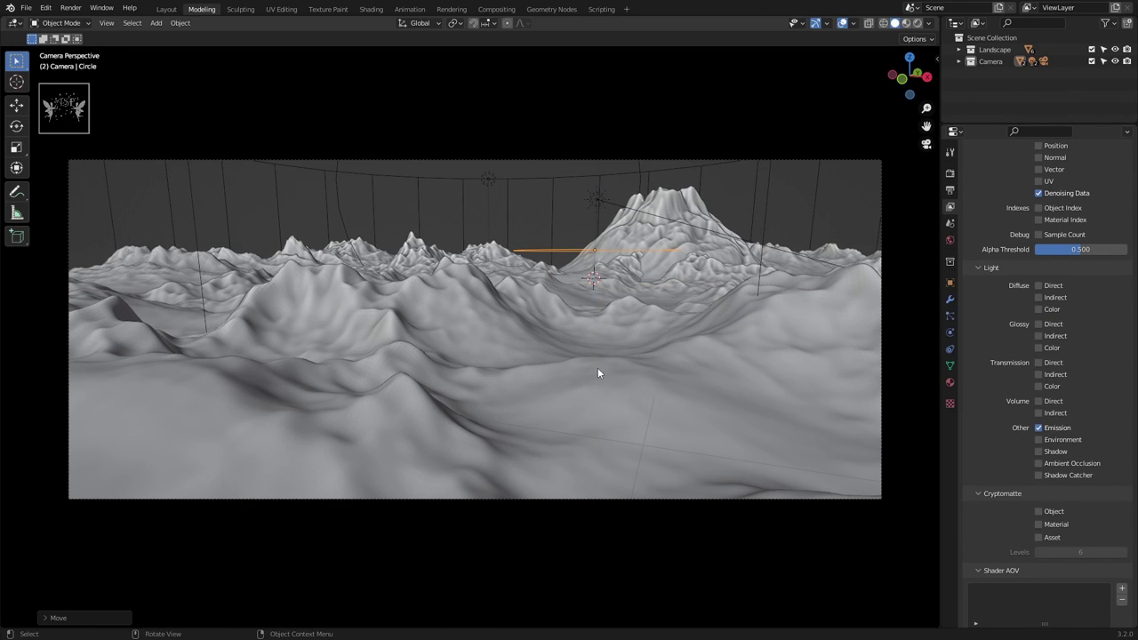
pyautogui.write('rx90')
pyautogui.press('Return')
# - Scale the circle down and move it to the upper-left sky in camera view
pyautogui.press('s')
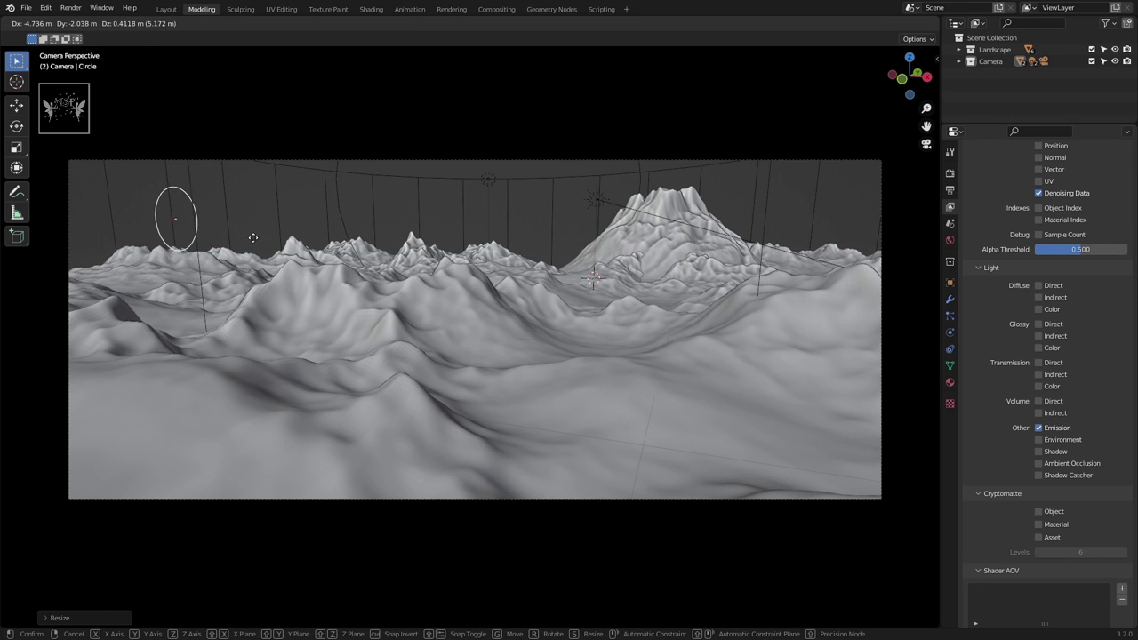
pyautogui.click(255, 238)
pyautogui.moveTo(676, 300); pyautogui.dragTo(632, 322, button='middle')
pyautogui.press('KP_0')
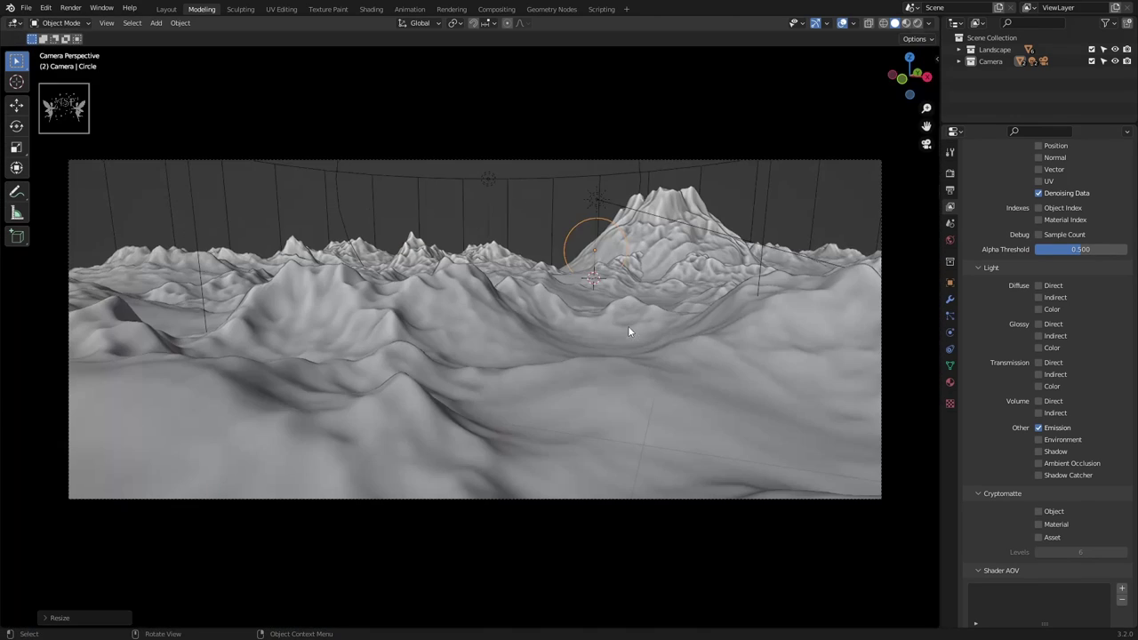
pyautogui.press('g')
pyautogui.click(168, 298)
# - Turn the circle toward the camera, shrink it to about half size, and enter Edit Mode
pyautogui.moveTo(219, 294); pyautogui.dragTo(294, 345, button='middle')
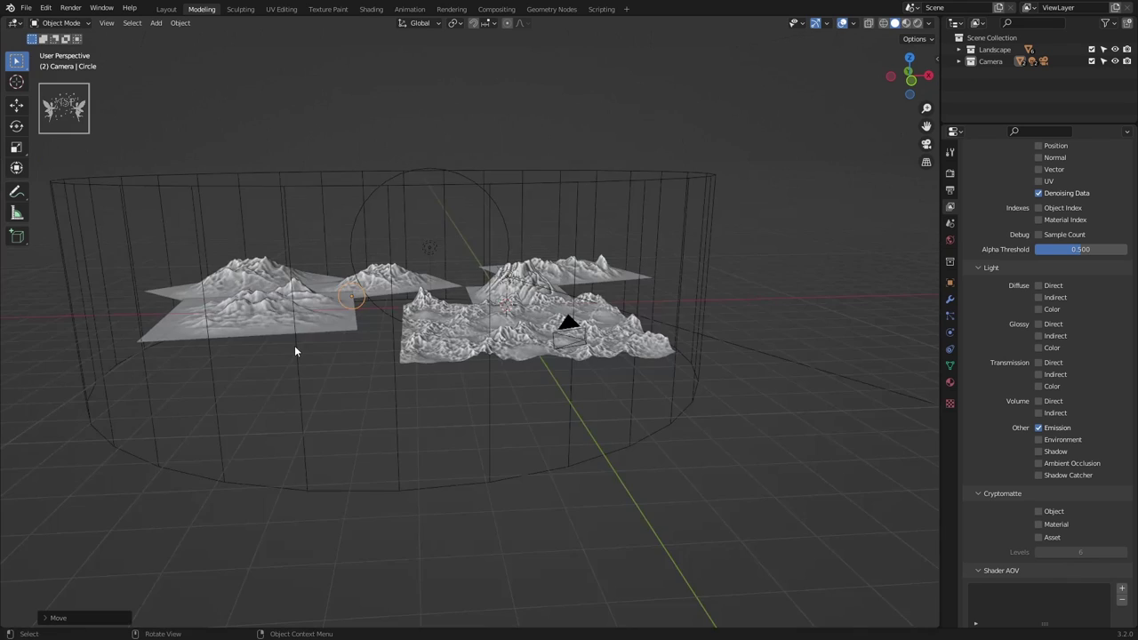
pyautogui.press('KP_0')
pyautogui.press('r')
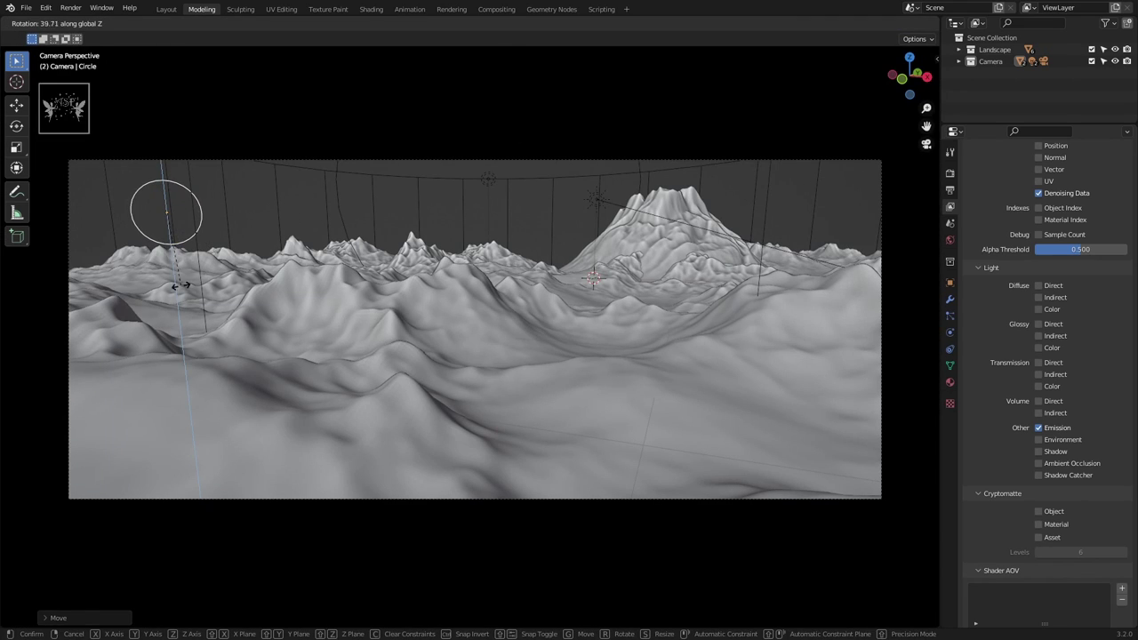
pyautogui.press('Return')
pyautogui.press('s')
pyautogui.click(232, 234)
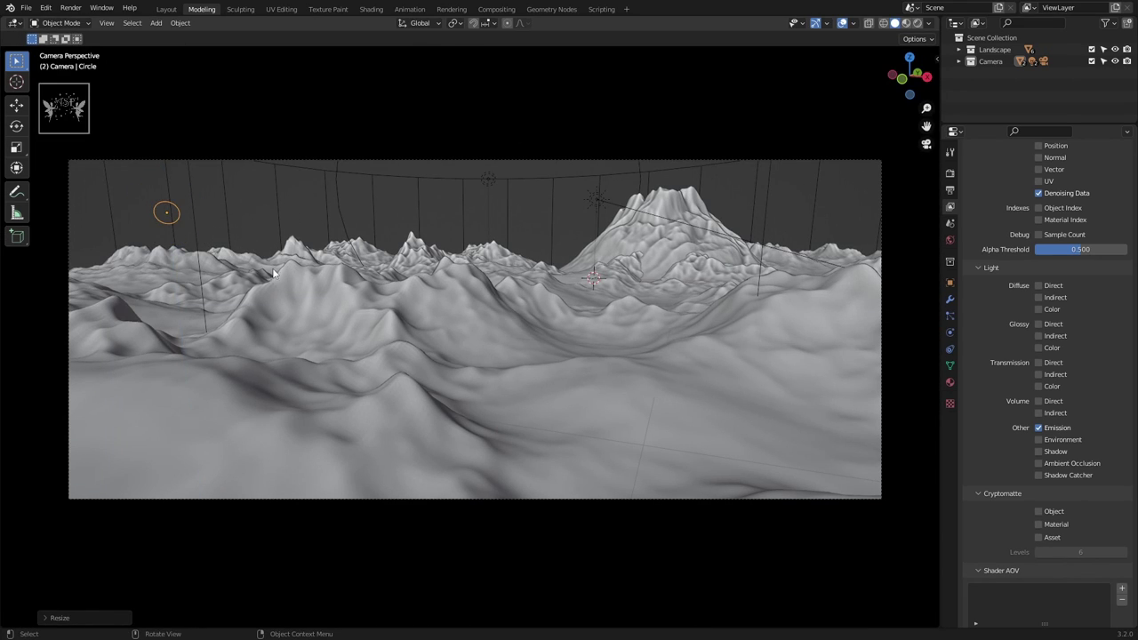
pyautogui.press('Tab')
pyautogui.press('Tab')
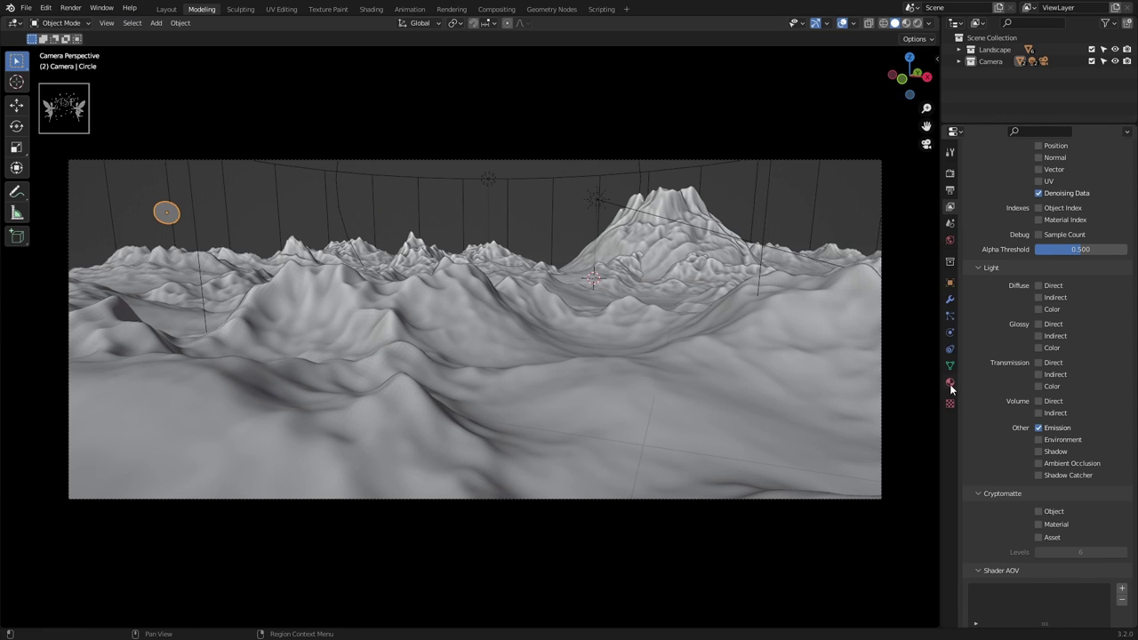
# - Give the circle a new material with an Emission surface shader
pyautogui.click(950, 384)
pyautogui.click(976, 221)
pyautogui.click(1031, 222)
pyautogui.click(1049, 277)
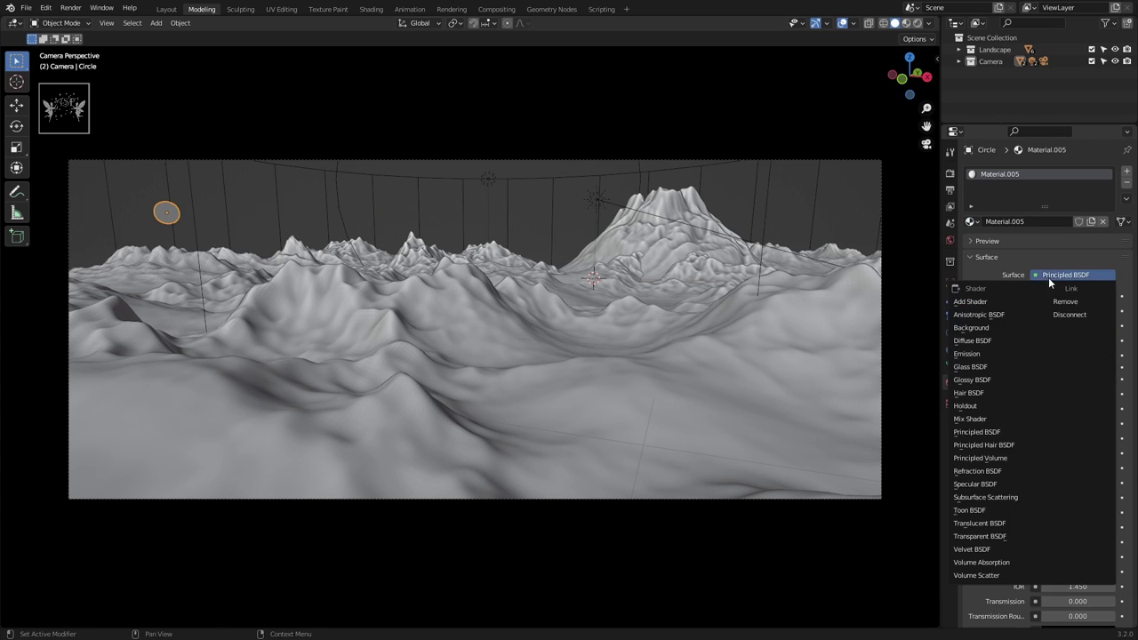
pyautogui.click(974, 354)
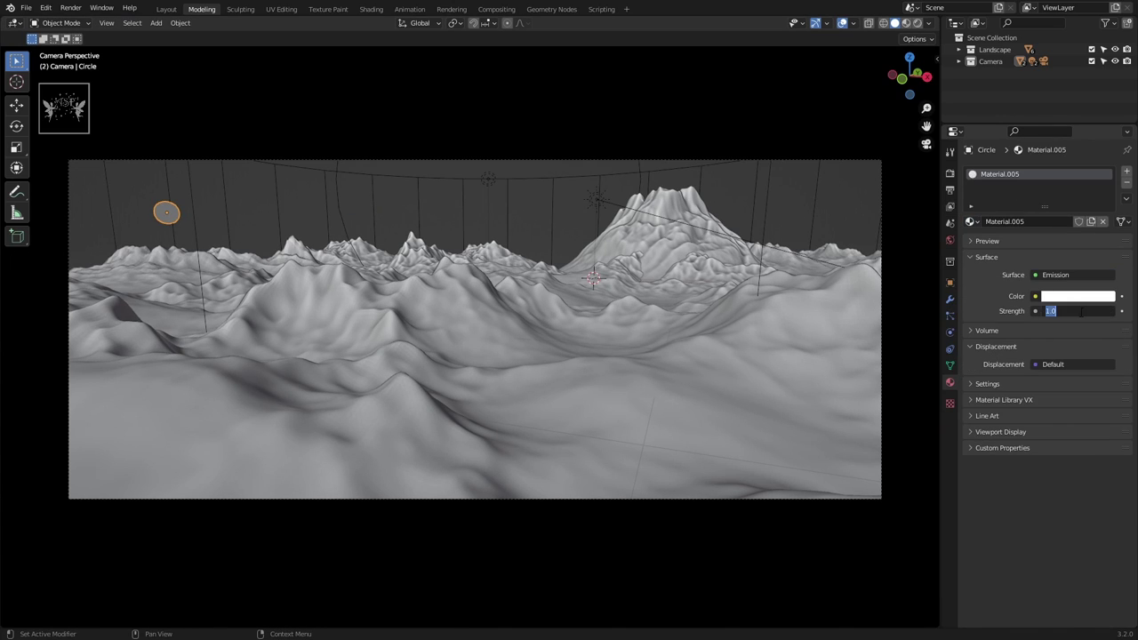
# - Enable the View Layer passes and render the current frame
pyautogui.click(950, 205)
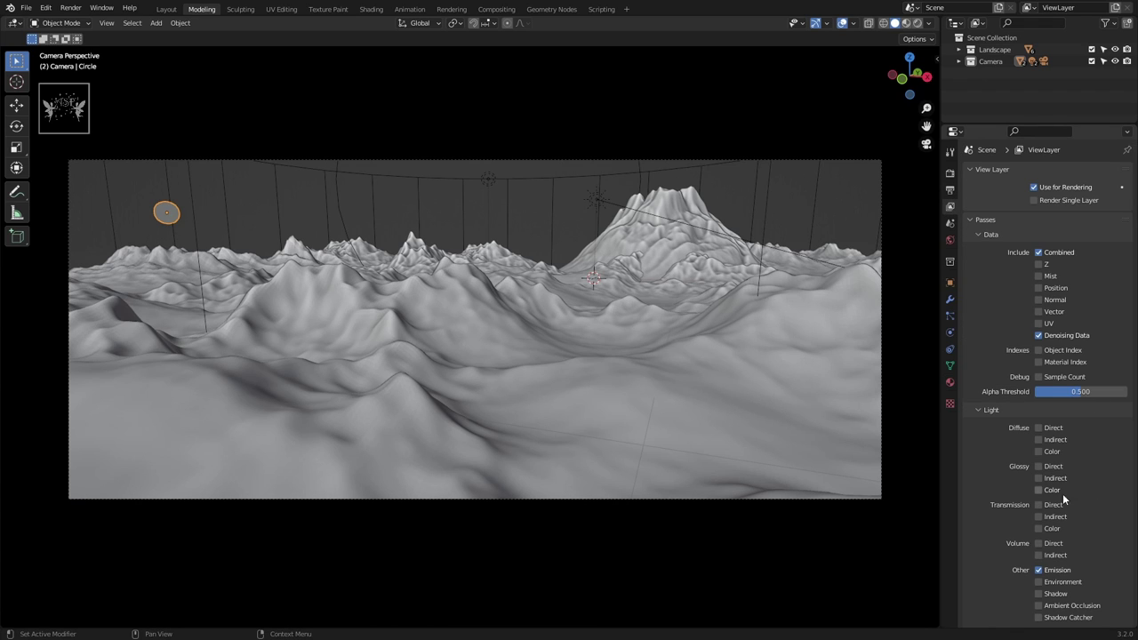
pyautogui.scroll(-2, 1040, 523)
pyautogui.click(70, 8)
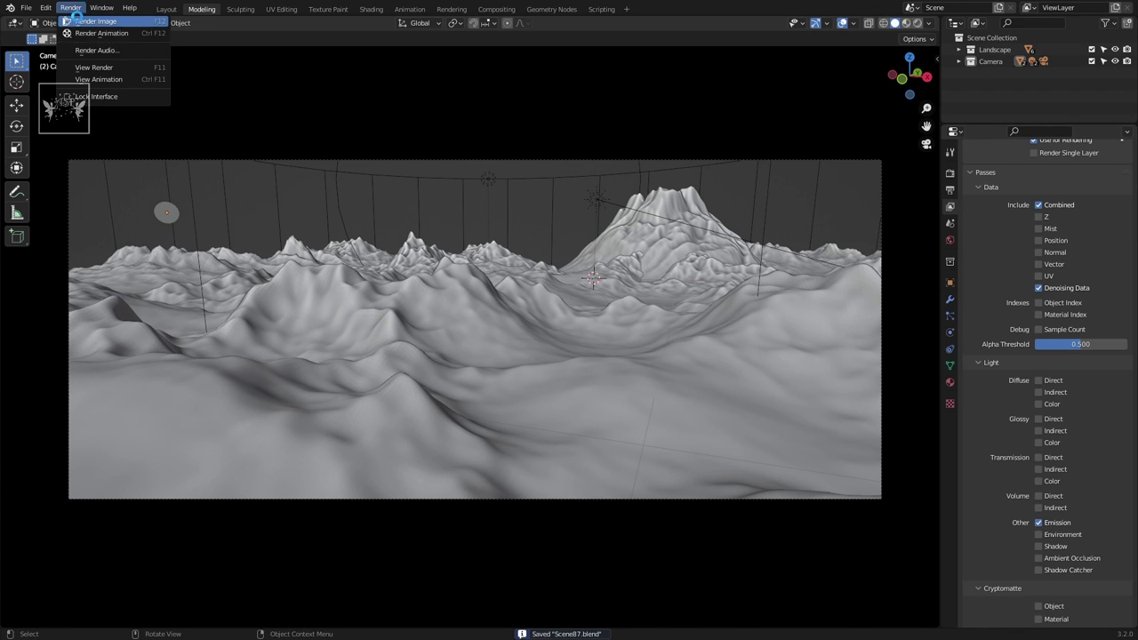
pyautogui.click(85, 23)
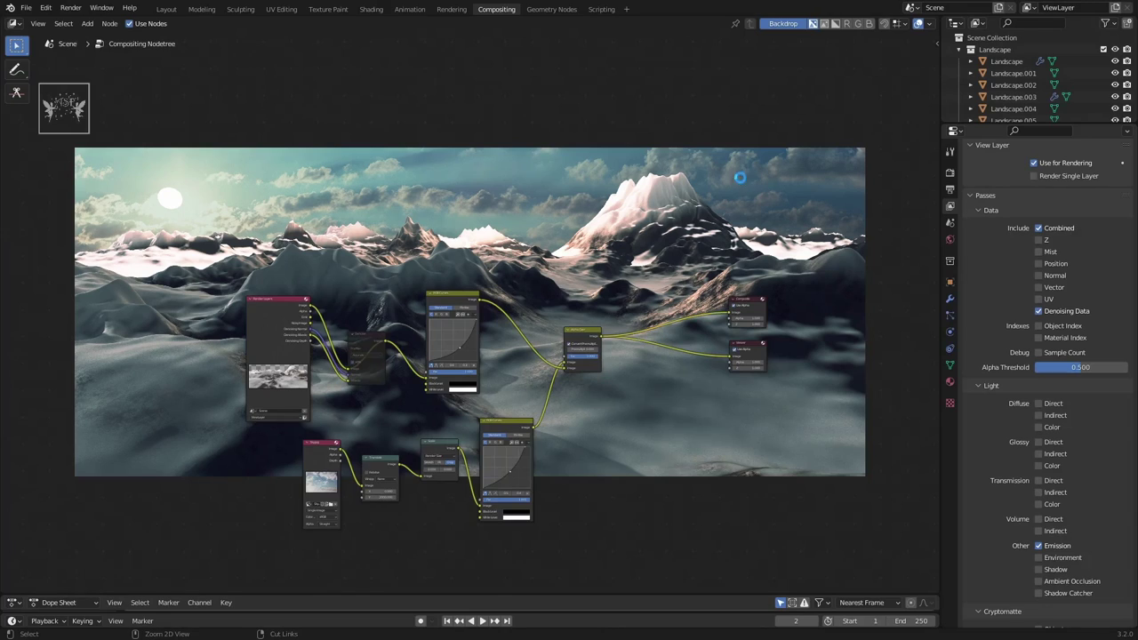
# - Add a Sun Beams node to the compositor
pyautogui.hotkey('shift', 'a')
pyautogui.write('su')
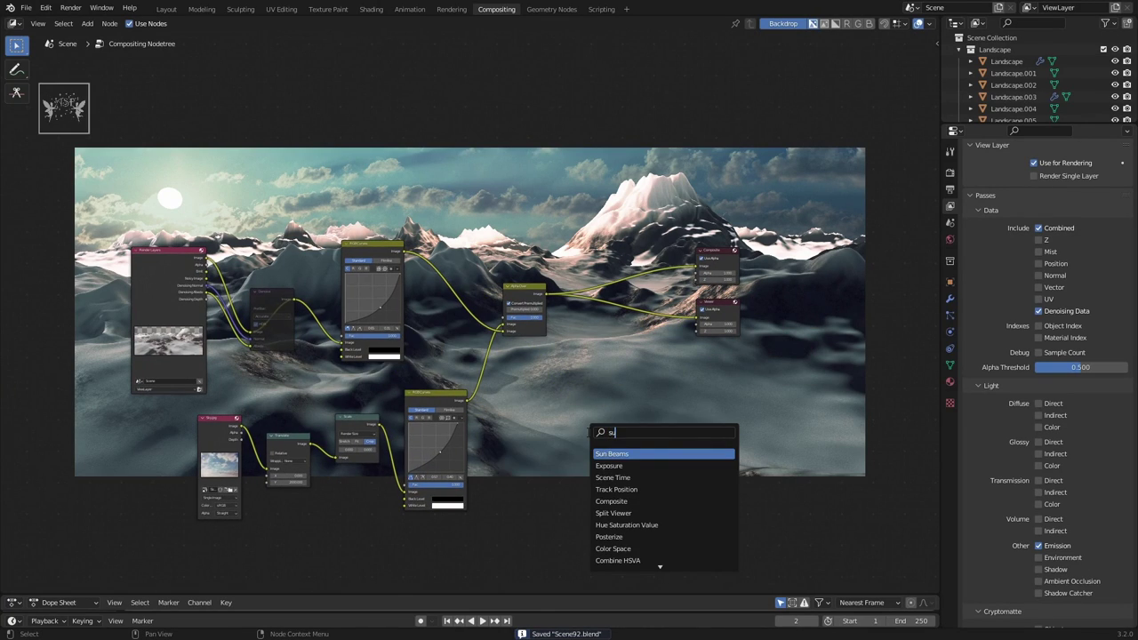
pyautogui.click(637, 453)
pyautogui.scroll(1, 647, 474)
# - Insert an Add-mode Mix node after Alpha Over and connect Sun Beams to its second image
pyautogui.hotkey('shift', 'a')
pyautogui.write('mix')
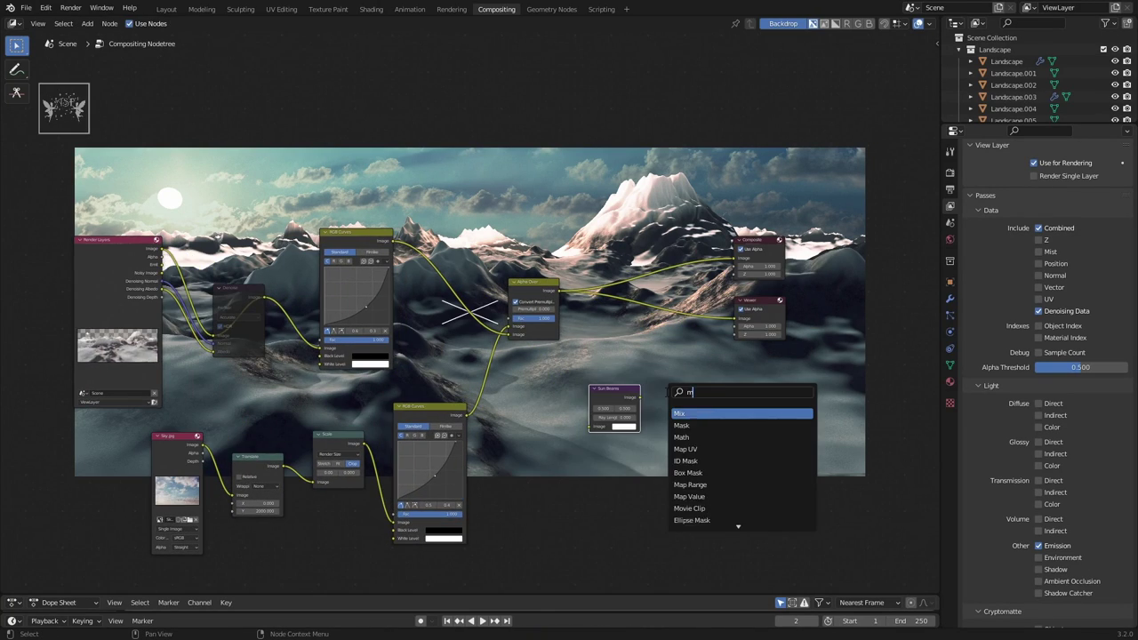
pyautogui.click(689, 412)
pyautogui.click(662, 313)
pyautogui.click(663, 316)
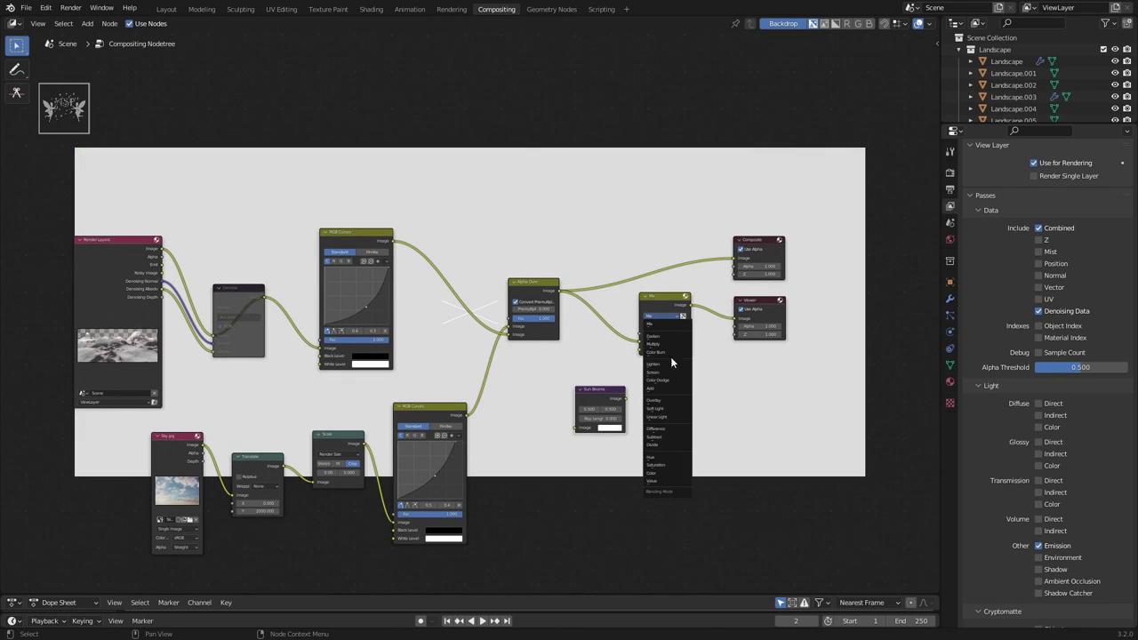
pyautogui.click(655, 392)
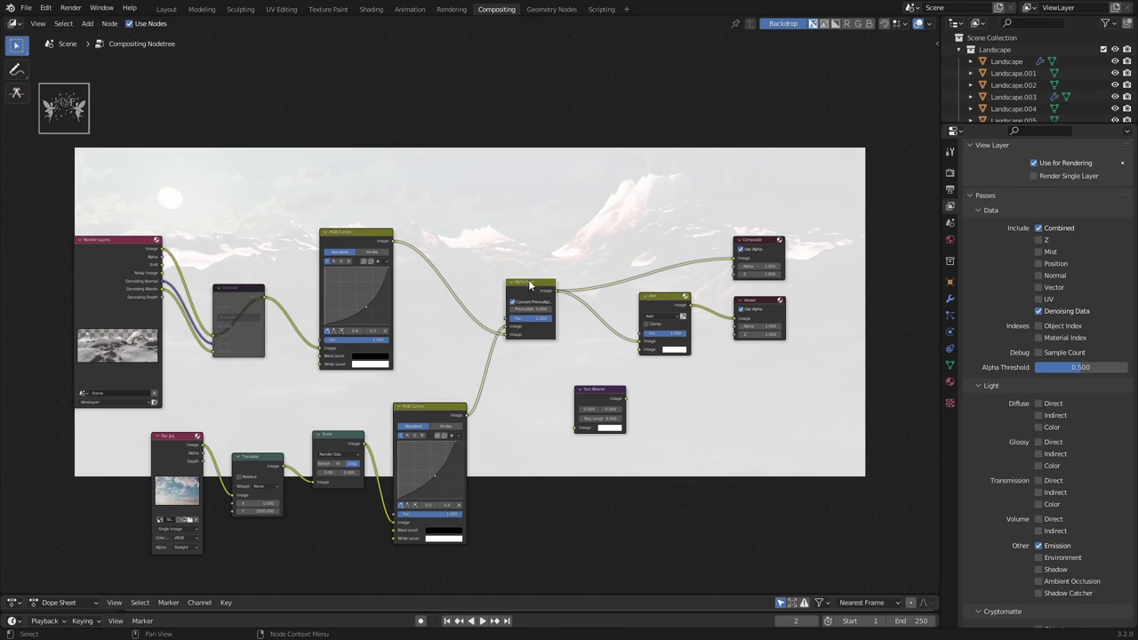
pyautogui.moveTo(592, 397); pyautogui.dragTo(531, 383)
pyautogui.scroll(1, 702, 313)
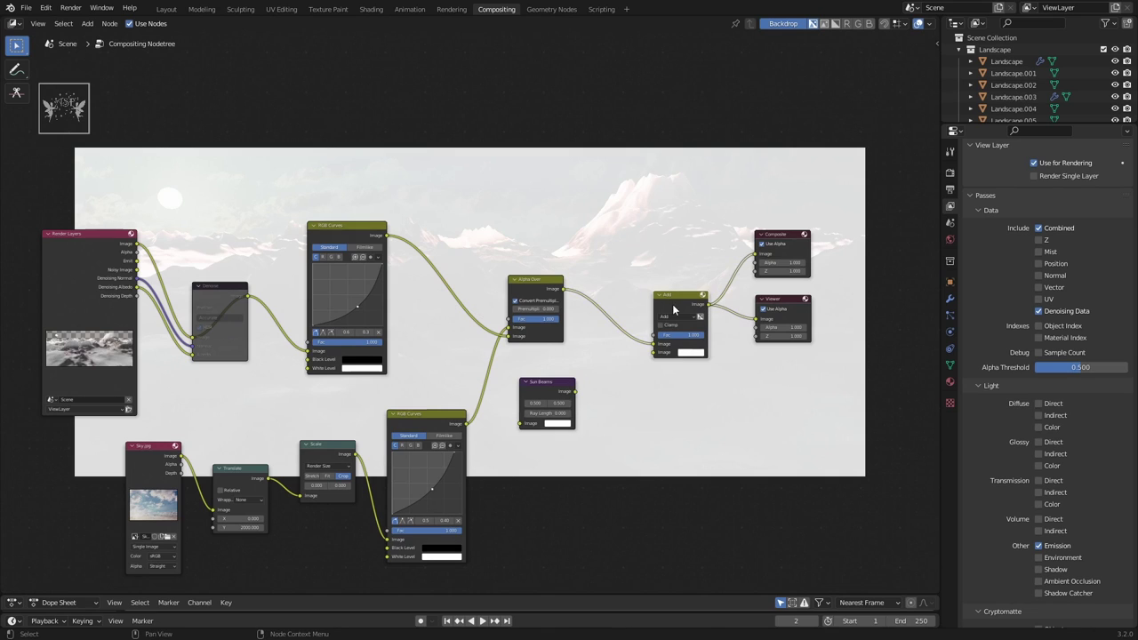
pyautogui.moveTo(676, 305); pyautogui.dragTo(652, 305)
pyautogui.moveTo(574, 391); pyautogui.dragTo(632, 349)
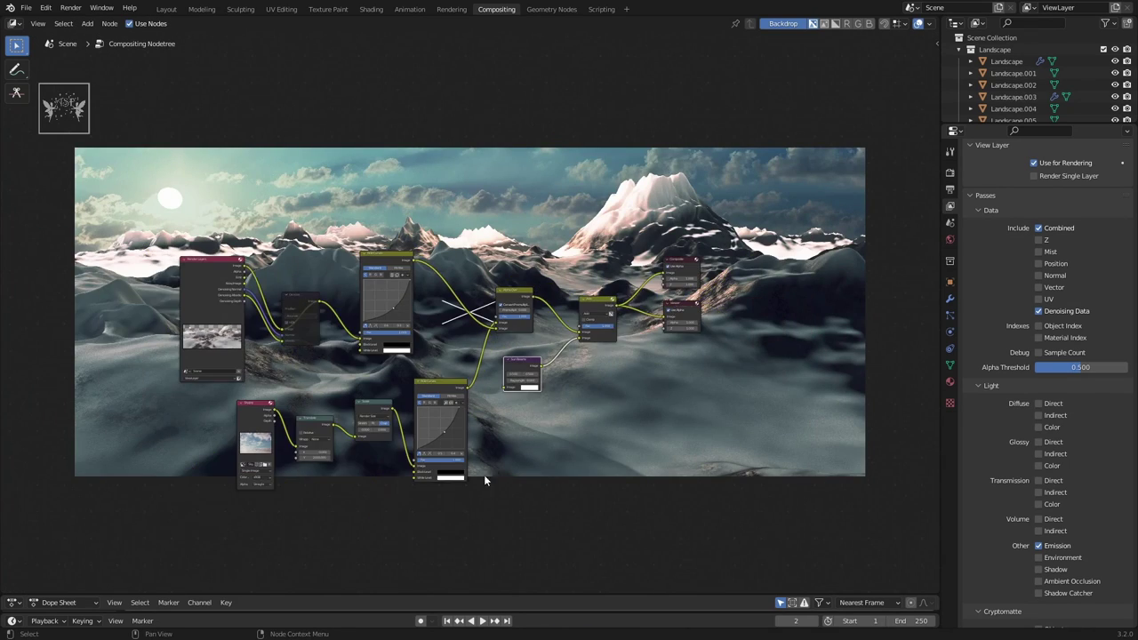
# - Save the file and place the Sun Beams source on the sun
pyautogui.hotkey('ctrl', 's')
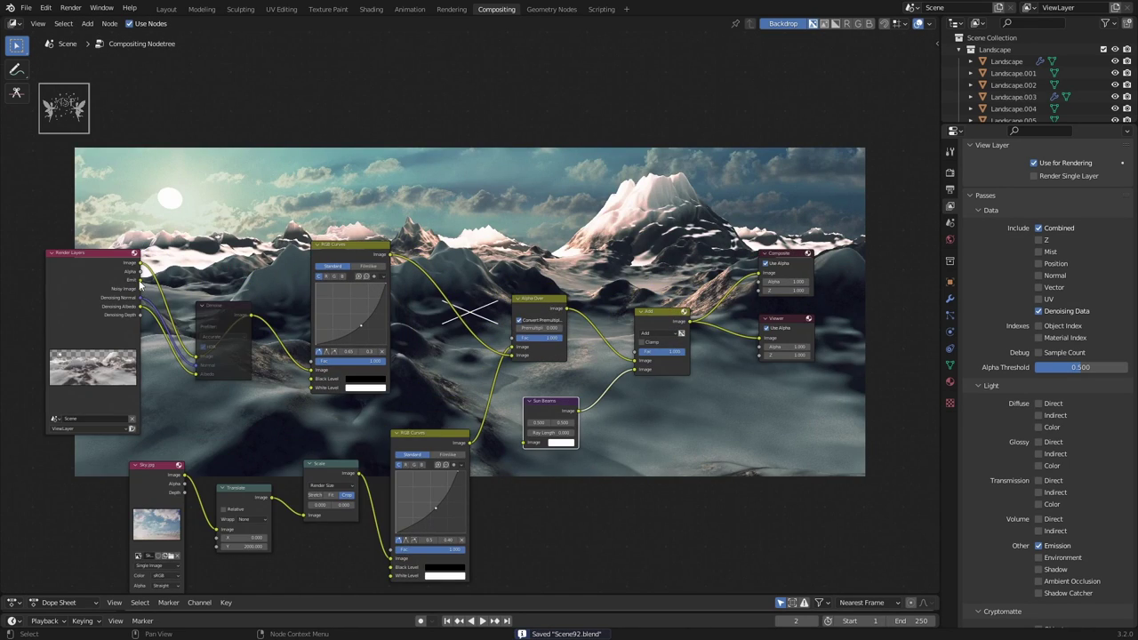
pyautogui.scroll(-1, 585, 462)
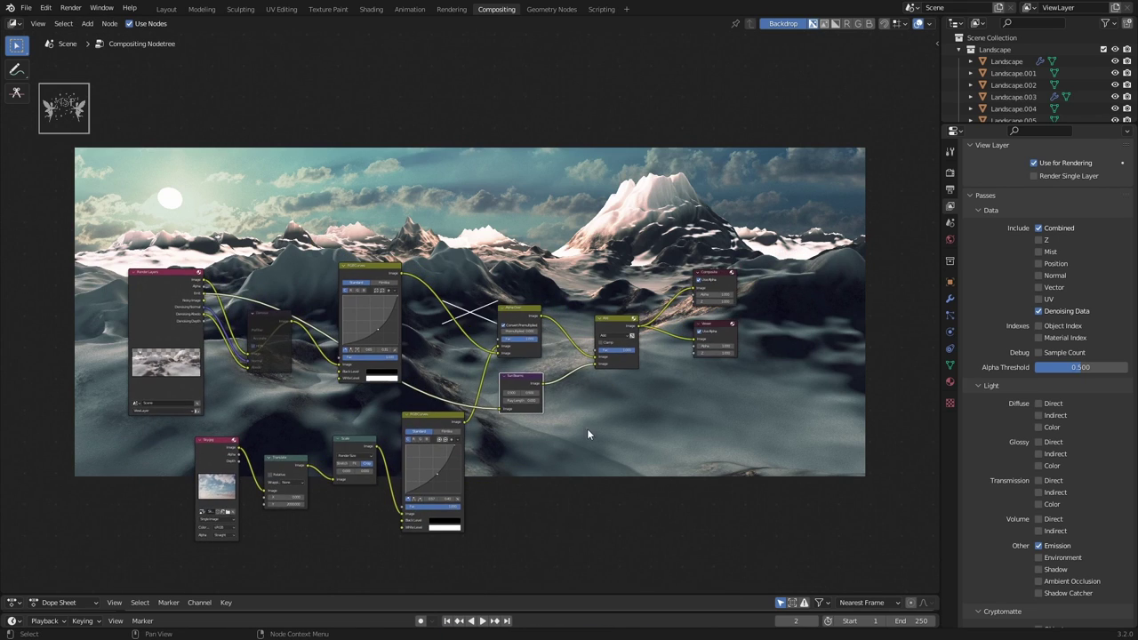
pyautogui.moveTo(471, 316); pyautogui.dragTo(169, 200)
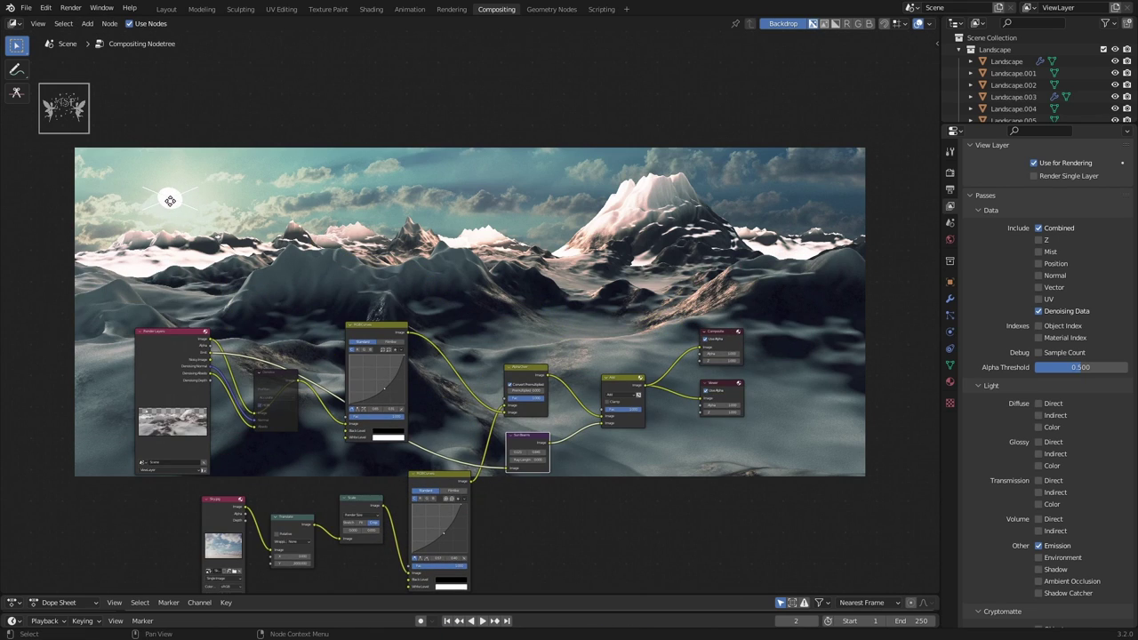
# - Lengthen the sun rays to a Ray Length of 0.175
pyautogui.scroll(2, 560, 508)
pyautogui.moveTo(507, 443); pyautogui.dragTo(542, 444)
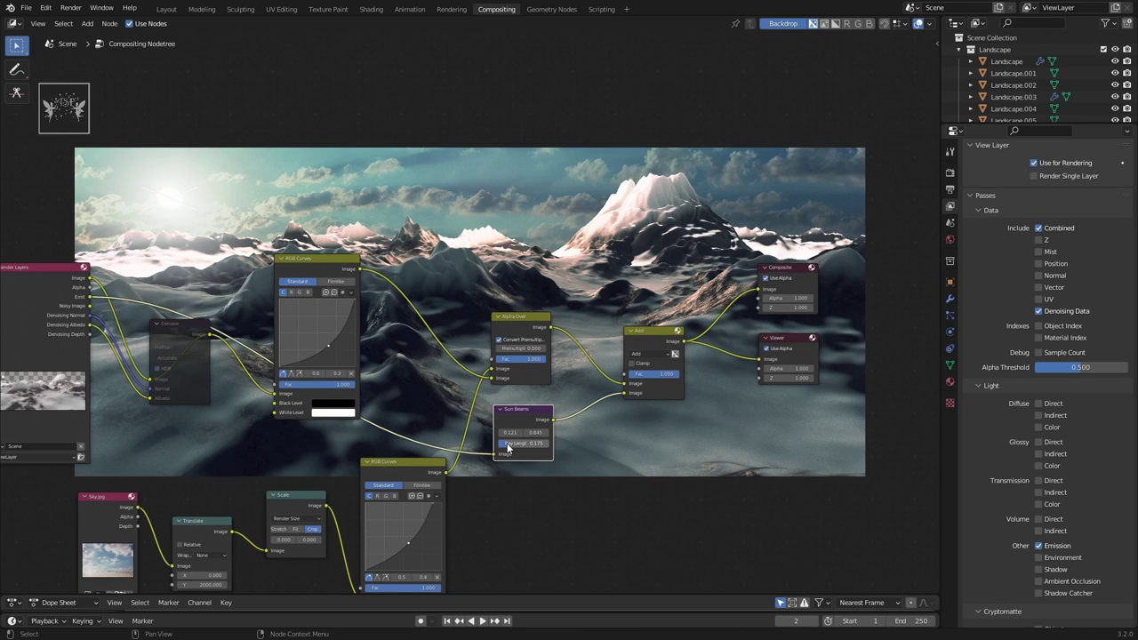
pyautogui.scroll(-2, 511, 436)
pyautogui.scroll(-1, 515, 418)
pyautogui.moveTo(514, 412); pyautogui.dragTo(519, 412)
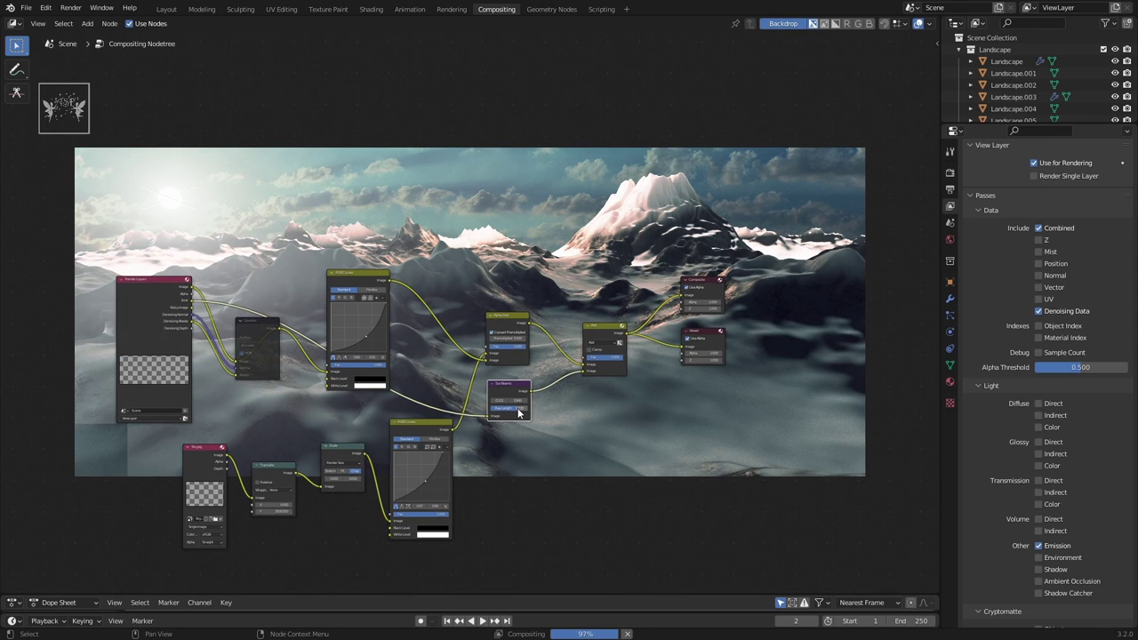
pyautogui.scroll(2, 521, 511)
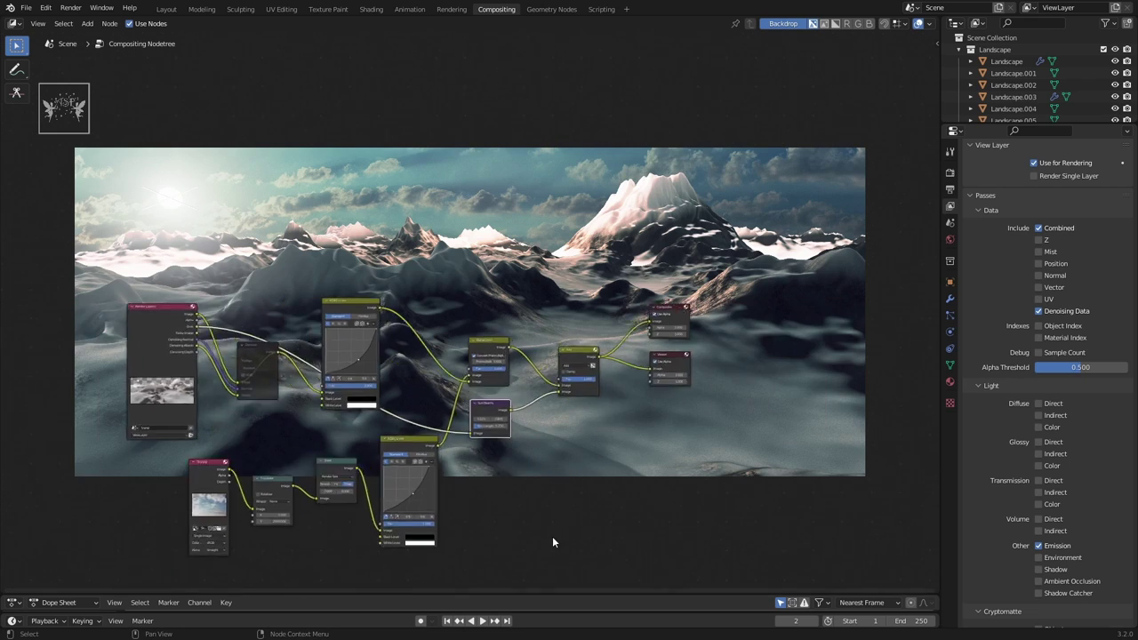
pyautogui.scroll(-3, 539, 521)
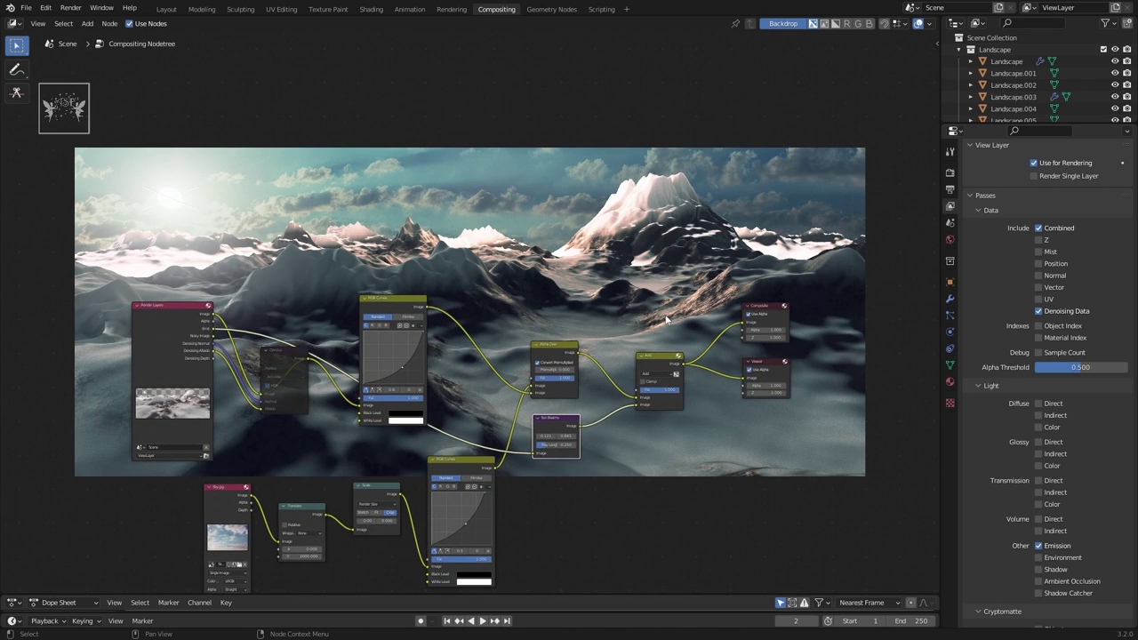
# - Save the file and insert a new RGB Curves node into the compositor link
pyautogui.hotkey('ctrl', 's')
pyautogui.hotkey('shift', 'a')
pyautogui.write('r')
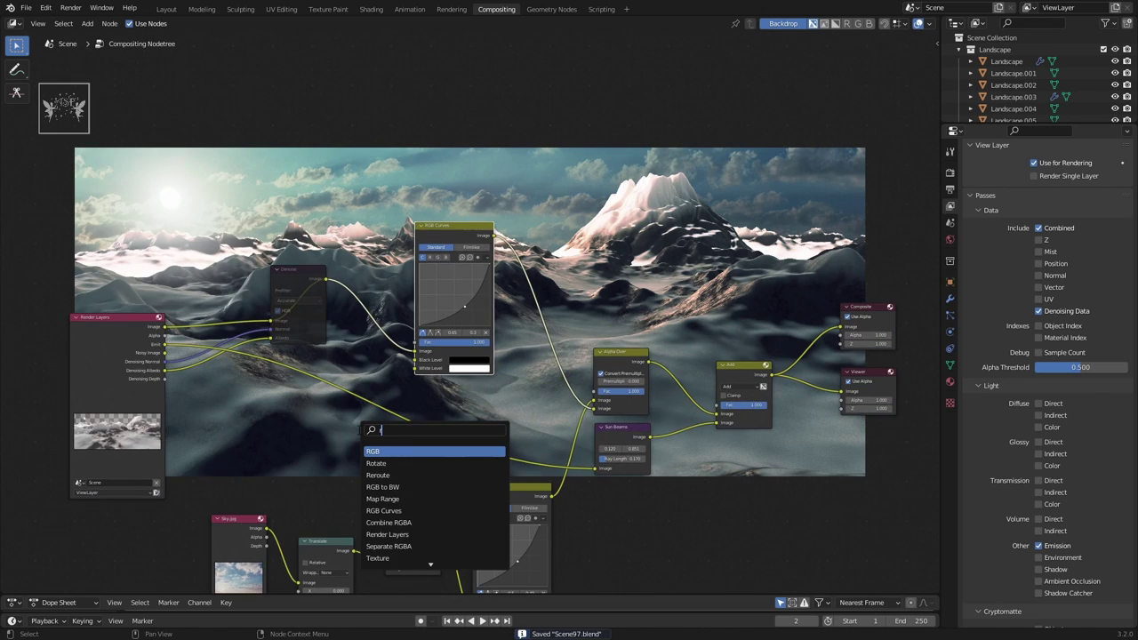
pyautogui.write('gb c')
pyautogui.press('Return')
pyautogui.click(356, 414)
pyautogui.scroll(1, 488, 465)
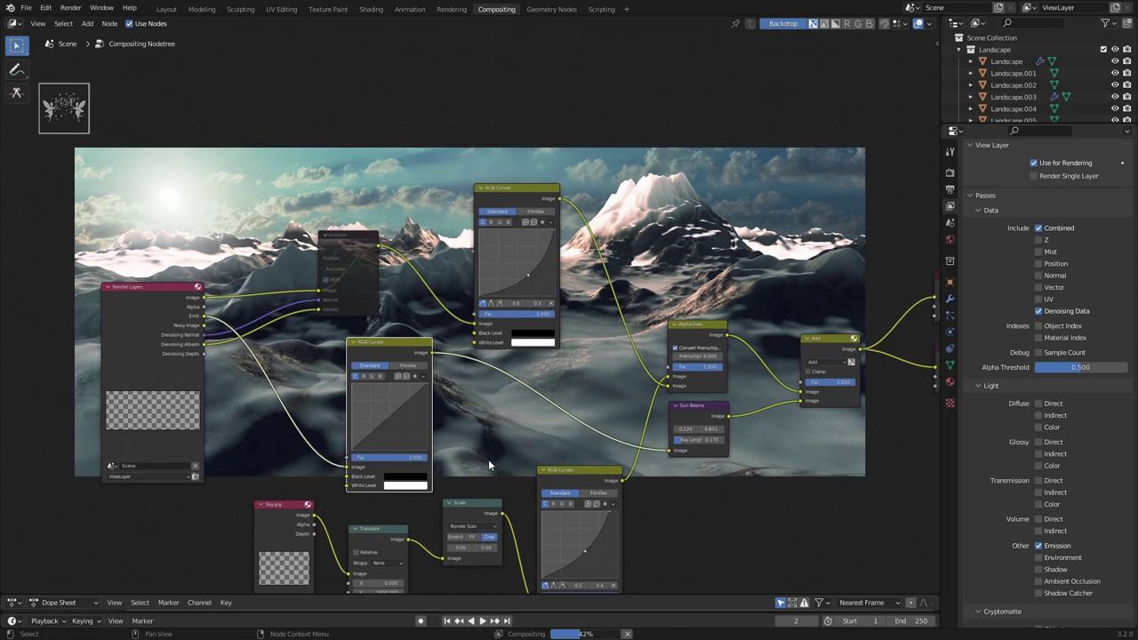
pyautogui.scroll(1, 489, 463)
pyautogui.scroll(1, 470, 433)
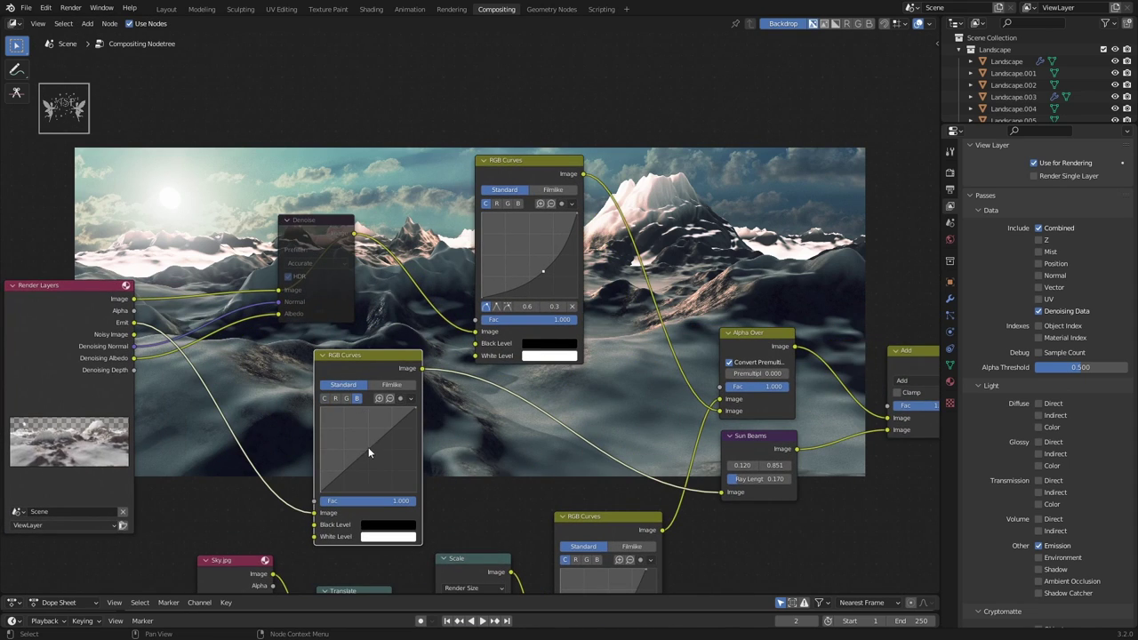
# - Bend the RGB Curves node's combined curve down to darken the midtones
pyautogui.moveTo(369, 454); pyautogui.dragTo(375, 455)
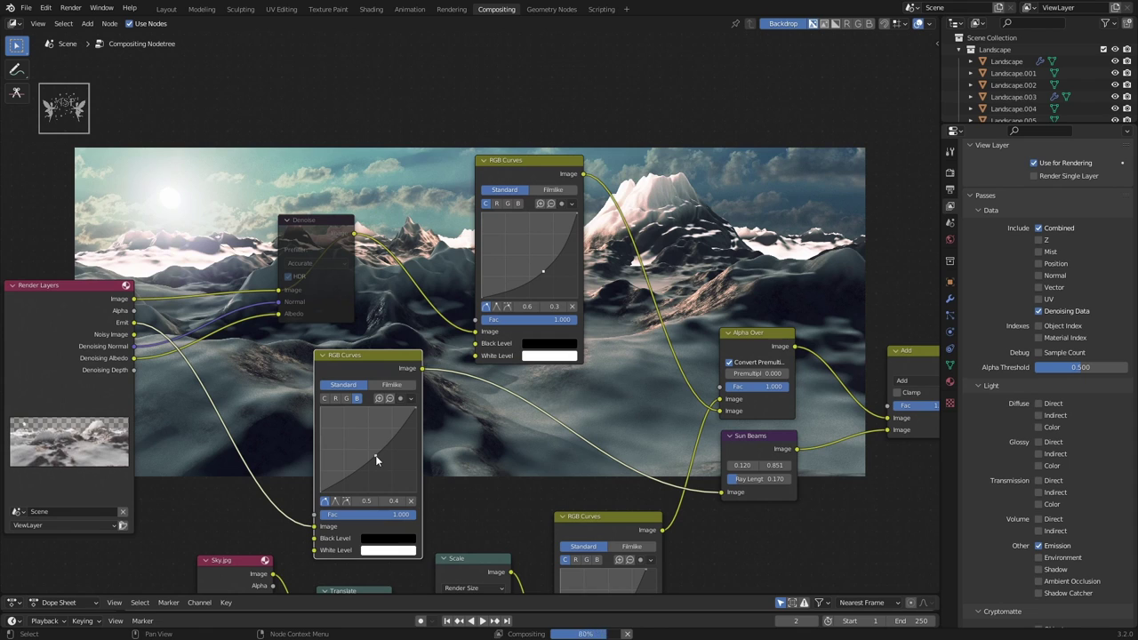
pyautogui.scroll(-2, 388, 457)
pyautogui.scroll(1, 425, 392)
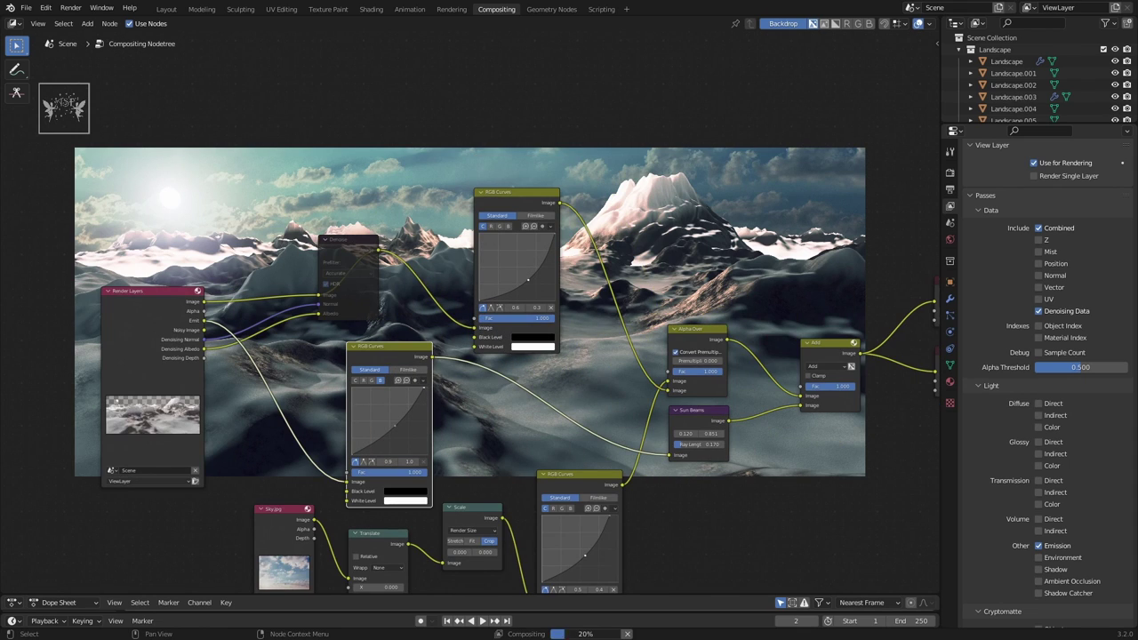
pyautogui.scroll(-1, 470, 409)
pyautogui.scroll(-2, 470, 408)
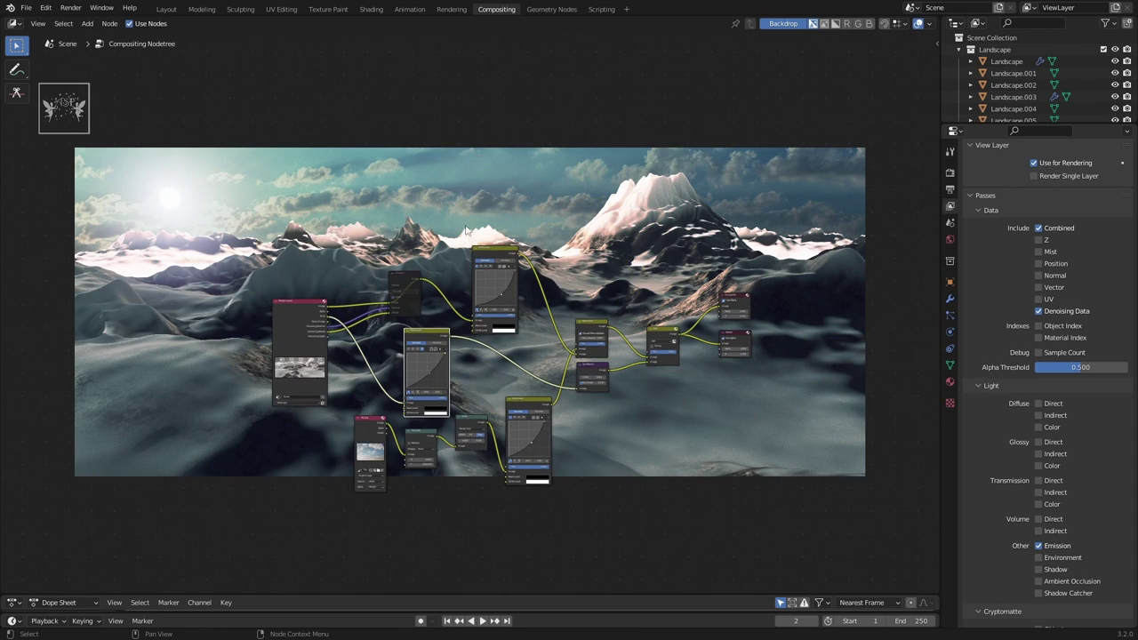
pyautogui.scroll(3, 465, 230)
pyautogui.scroll(-3, 471, 397)
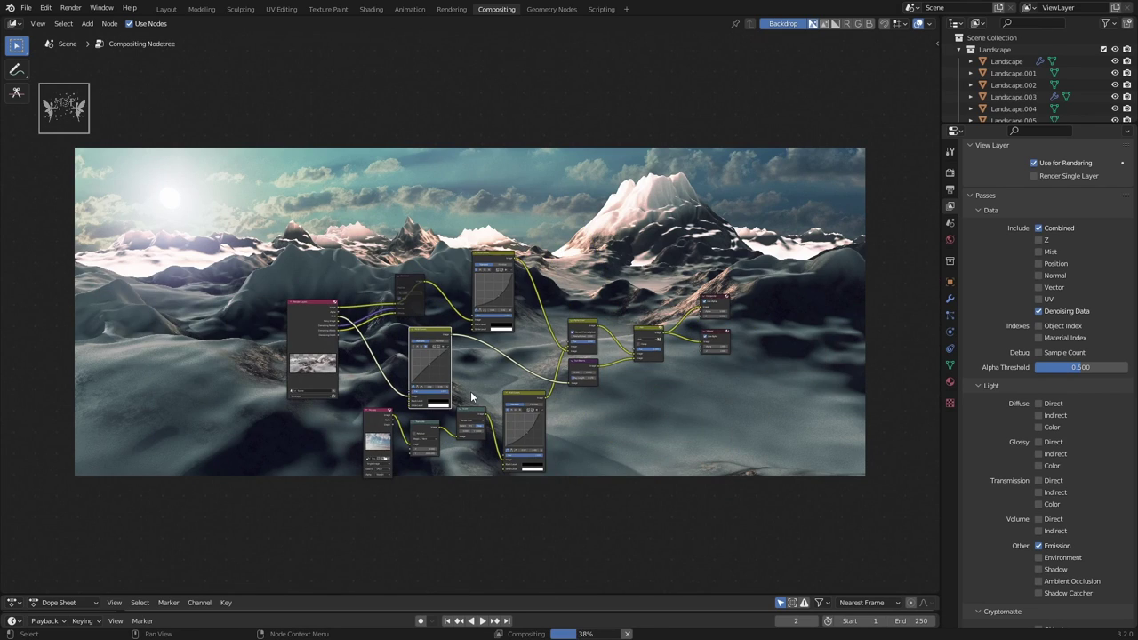
pyautogui.scroll(4, 389, 433)
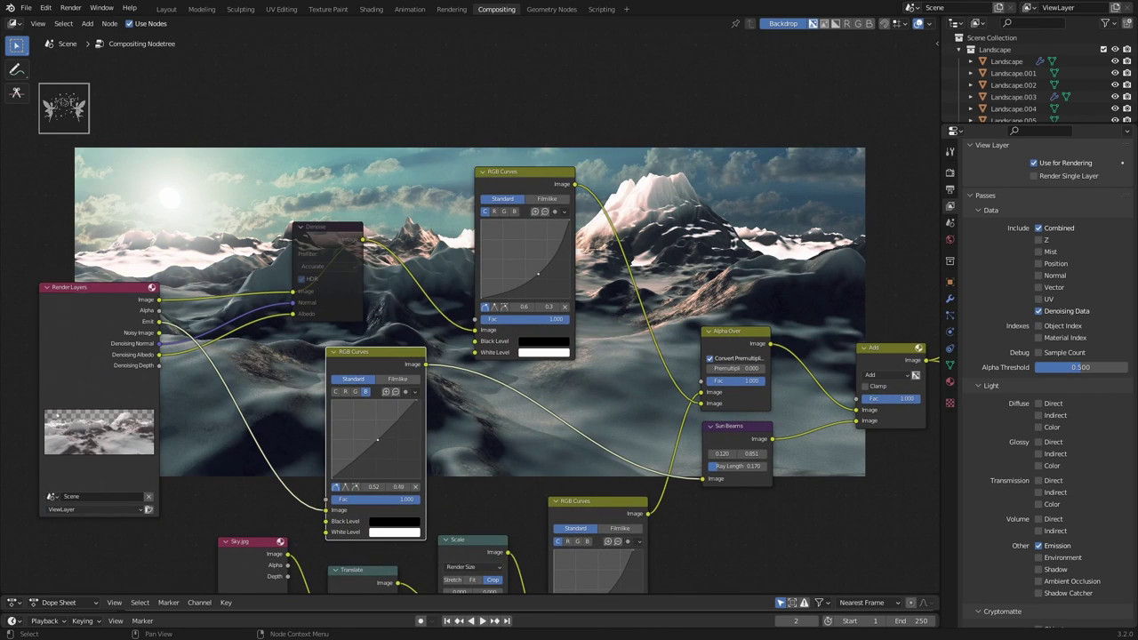
# - Lower the green channel midtones in the curves node
pyautogui.click(355, 392)
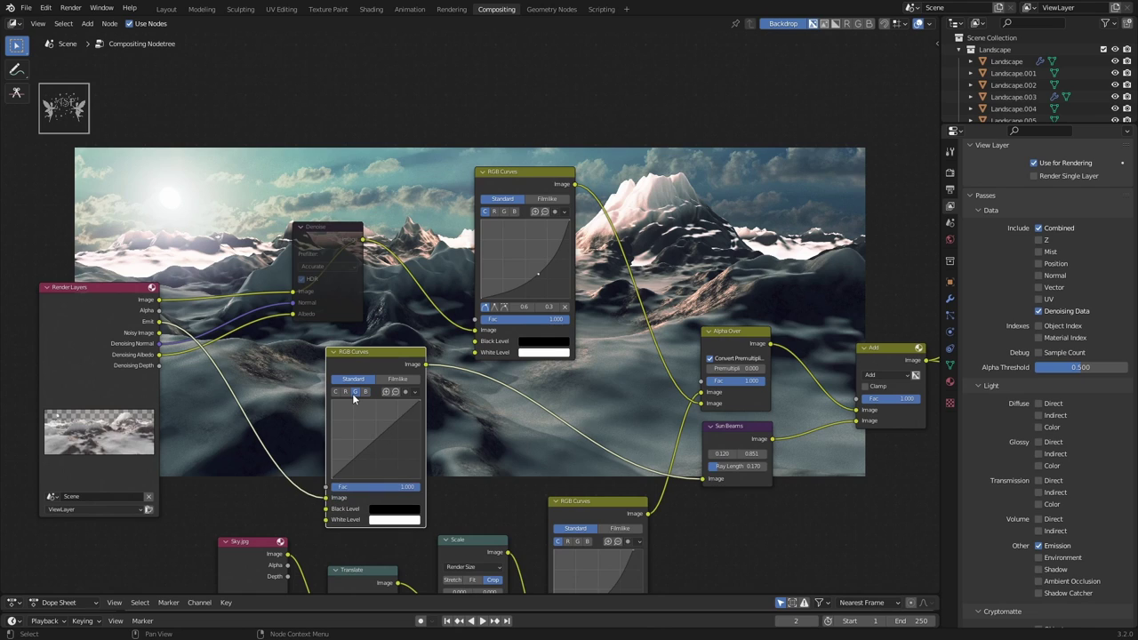
pyautogui.moveTo(377, 444); pyautogui.dragTo(382, 446)
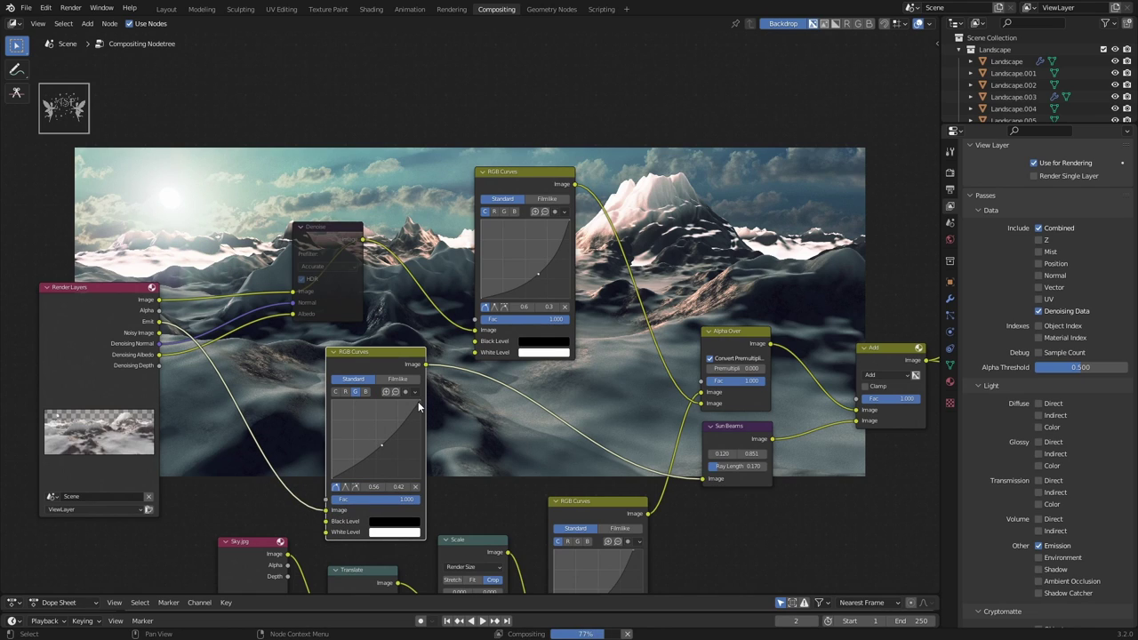
pyautogui.scroll(-3, 525, 489)
pyautogui.scroll(-2, 525, 489)
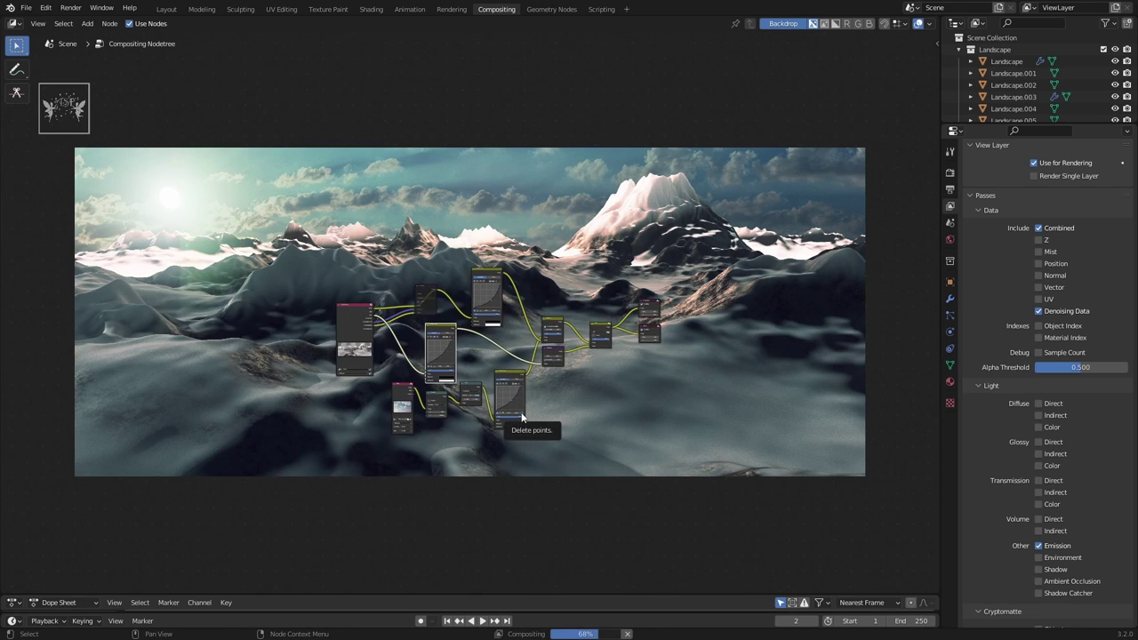
pyautogui.scroll(2, 286, 478)
pyautogui.scroll(2, 287, 478)
pyautogui.scroll(1, 379, 484)
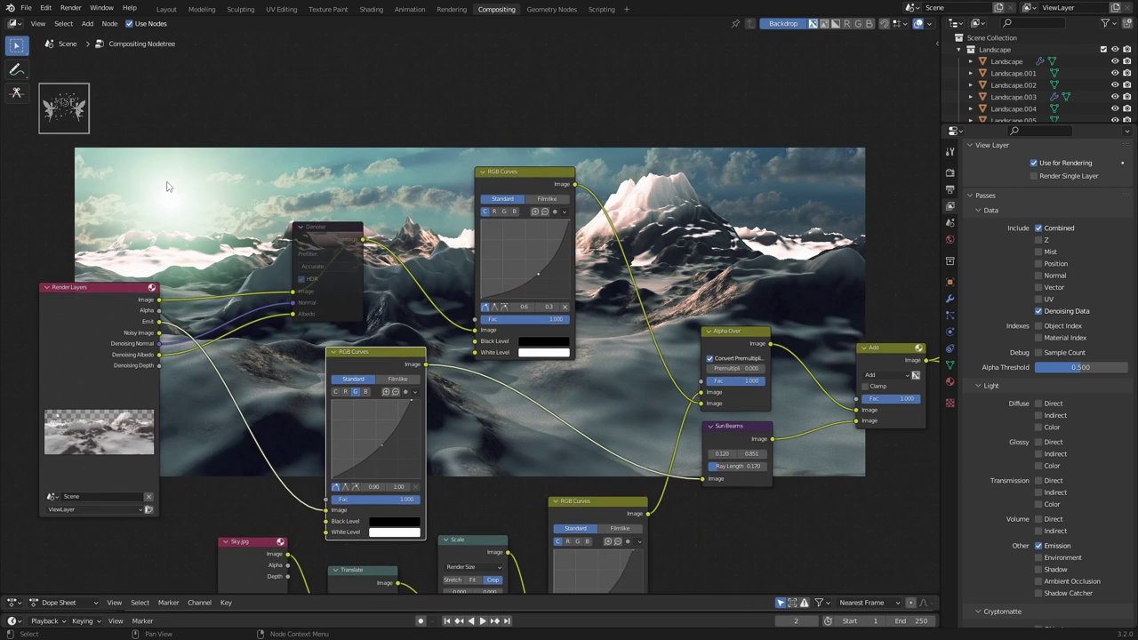
# - Lower the red channel midtones in the curves node
pyautogui.click(347, 393)
pyautogui.moveTo(375, 439); pyautogui.dragTo(383, 448)
pyautogui.scroll(1, 371, 458)
pyautogui.scroll(-3, 499, 445)
pyautogui.scroll(-2, 373, 462)
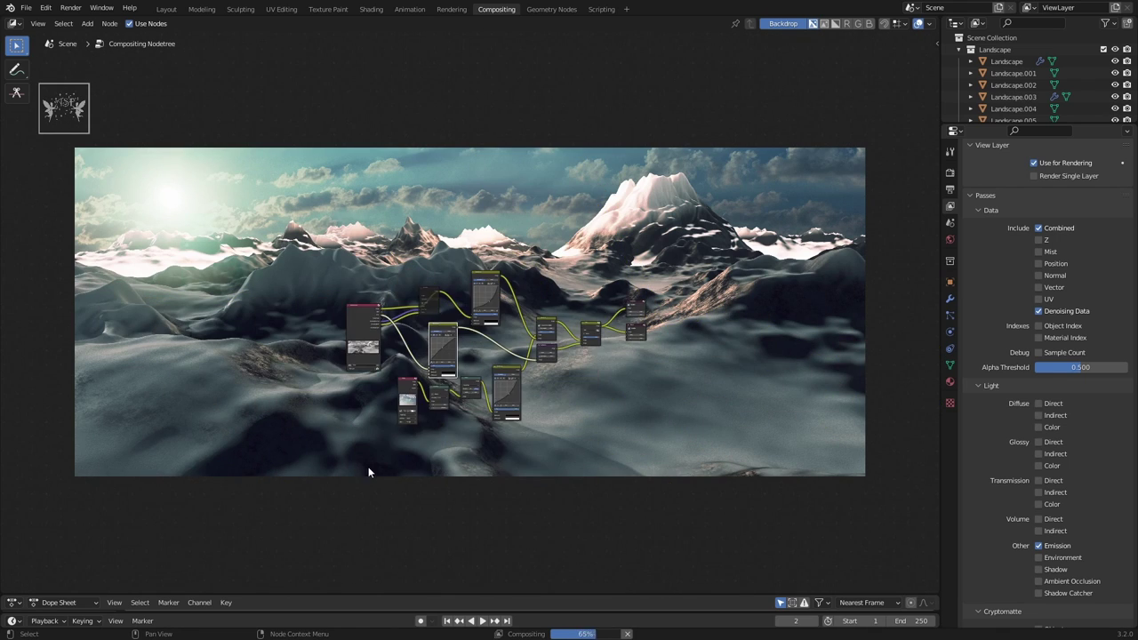
pyautogui.scroll(3, 425, 531)
pyautogui.scroll(3, 426, 531)
pyautogui.scroll(1, 437, 458)
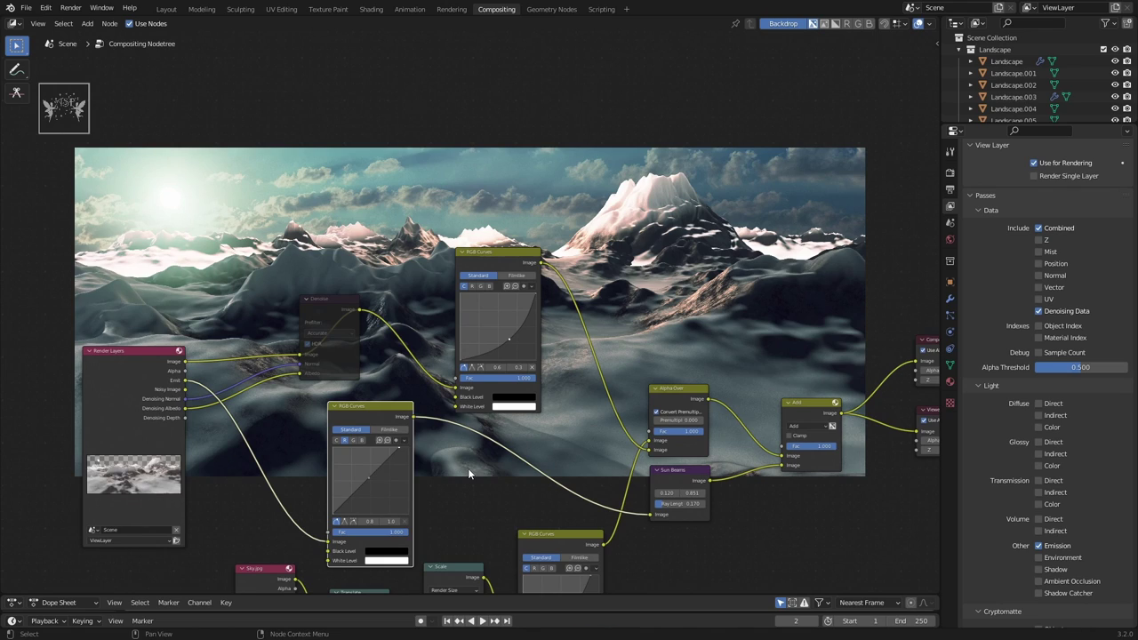
# - Mute and unmute the curves node to compare the tint before and after
pyautogui.press('m')
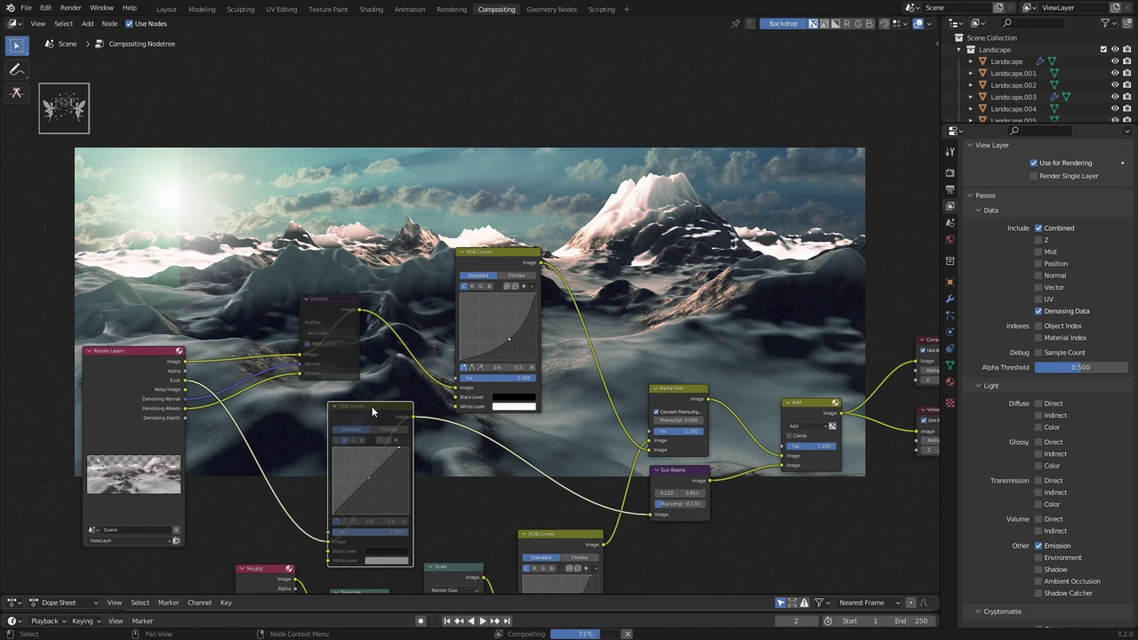
pyautogui.press('m')
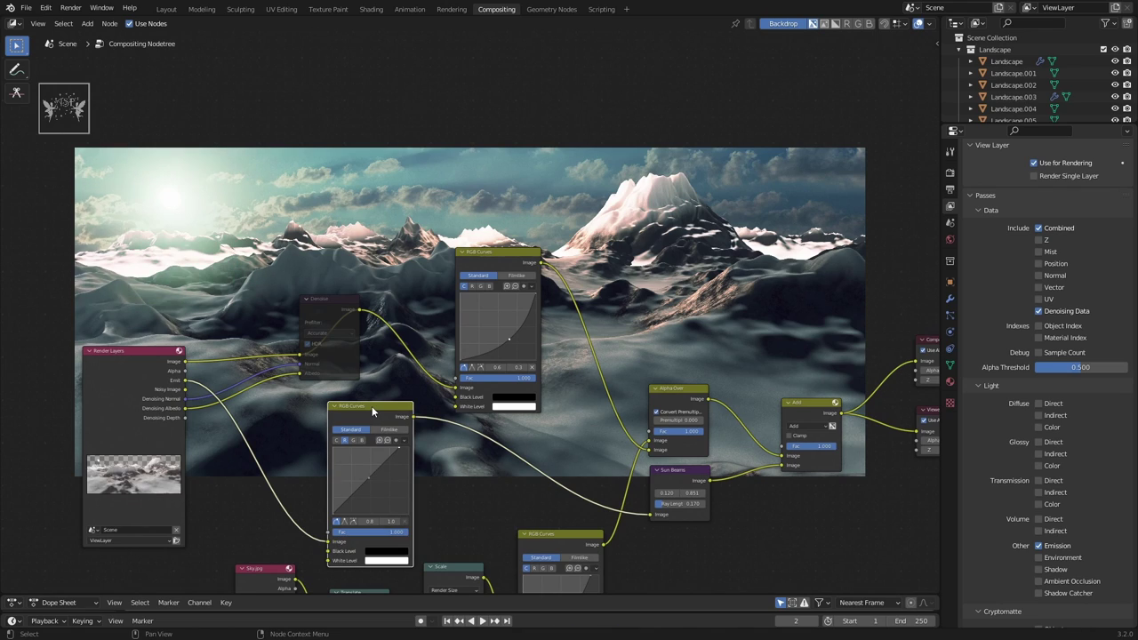
pyautogui.scroll(1, 372, 407)
pyautogui.scroll(-2, 467, 472)
pyautogui.scroll(-1, 467, 471)
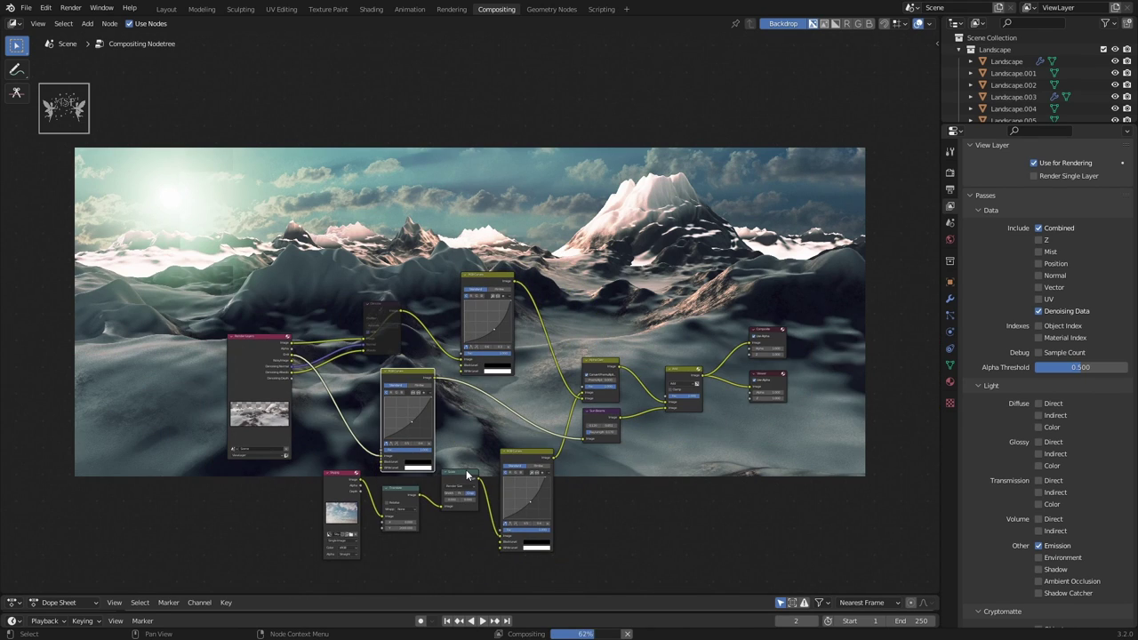
pyautogui.scroll(2, 241, 525)
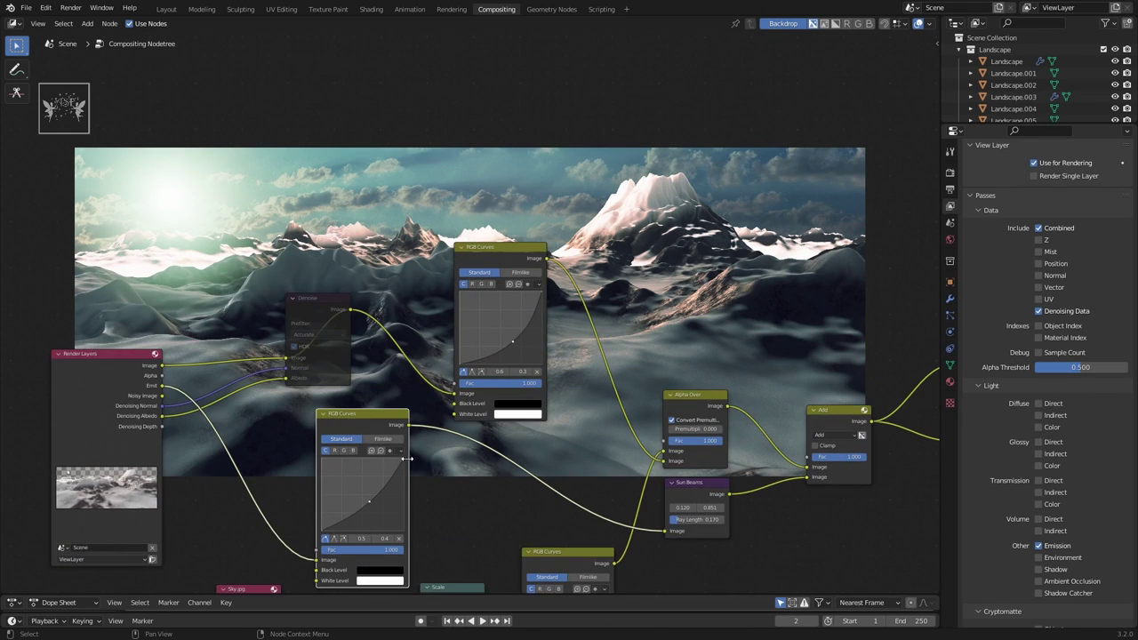
pyautogui.scroll(-1, 245, 493)
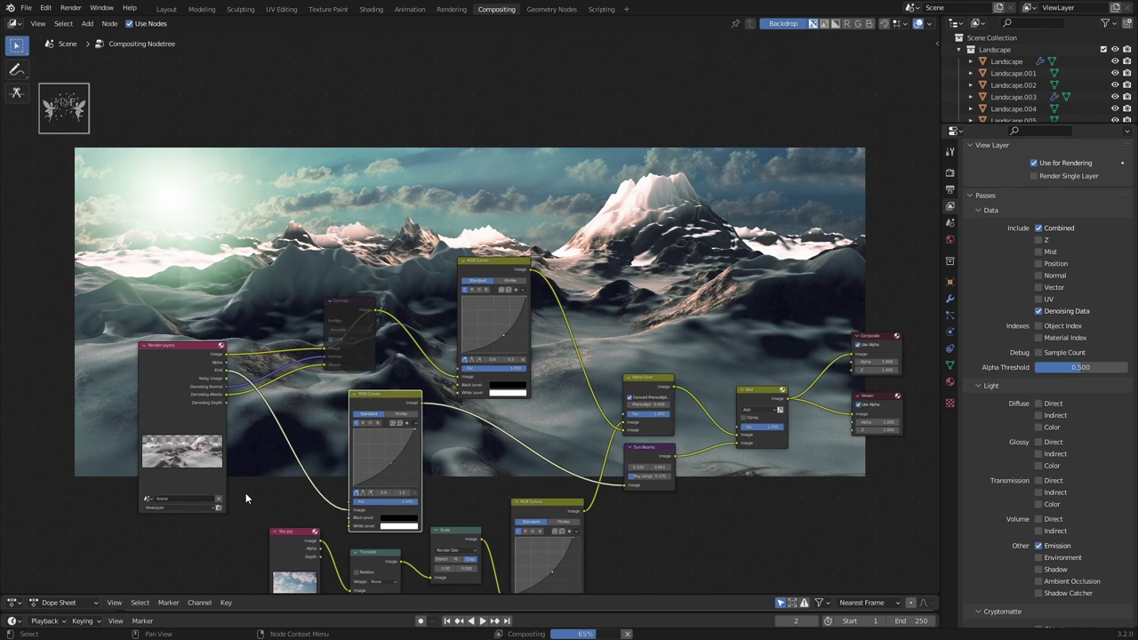
pyautogui.scroll(2, 246, 493)
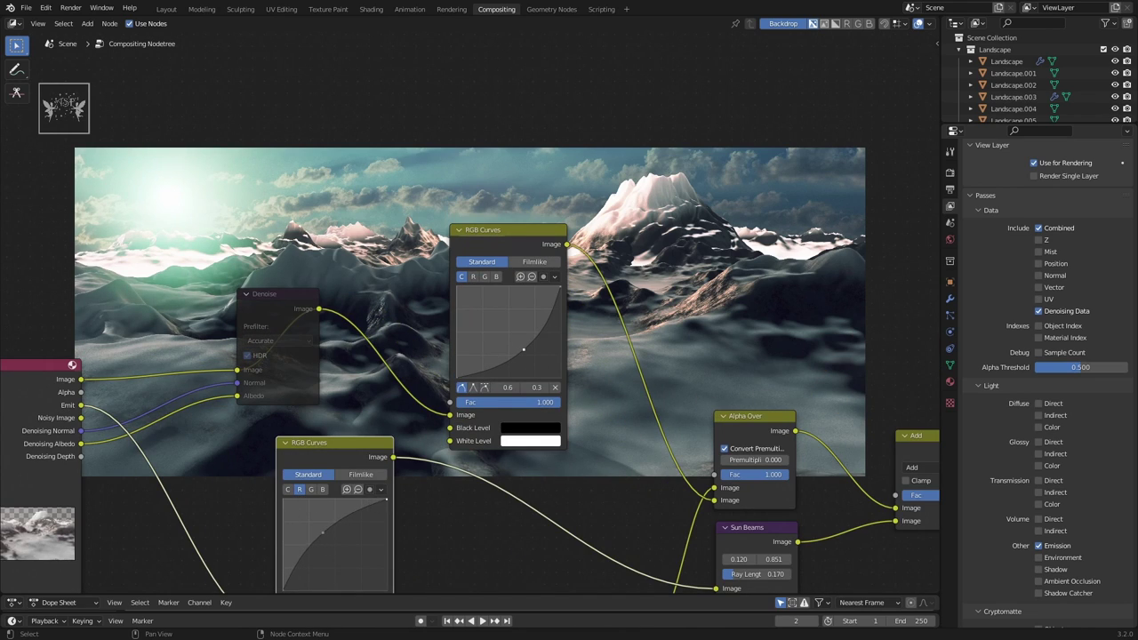
pyautogui.scroll(-2, 230, 524)
pyautogui.scroll(2, 400, 477)
# - Reshape a channel curve on the lower curves node, undoing the last change
pyautogui.click(323, 489)
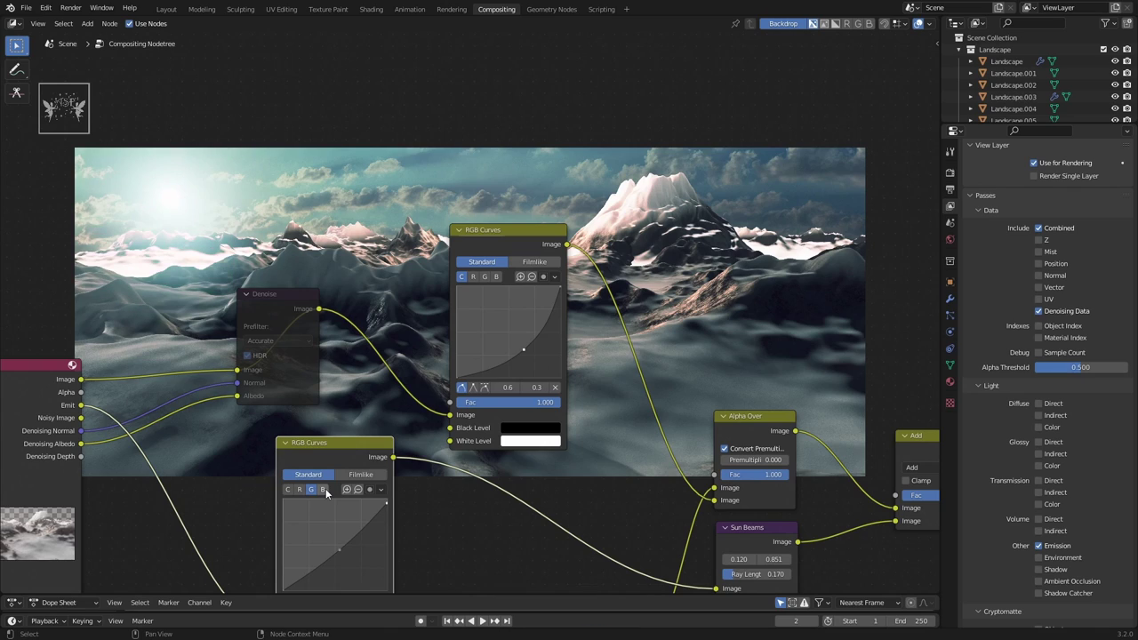
pyautogui.moveTo(386, 503); pyautogui.dragTo(383, 500)
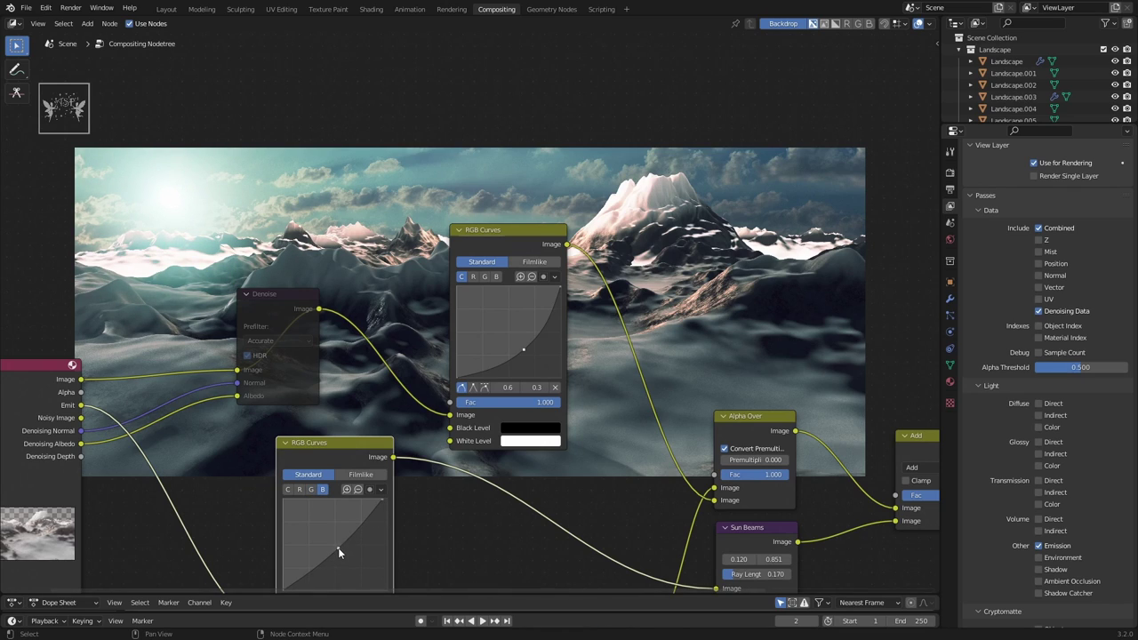
pyautogui.moveTo(339, 546); pyautogui.dragTo(345, 555)
pyautogui.scroll(-3, 258, 525)
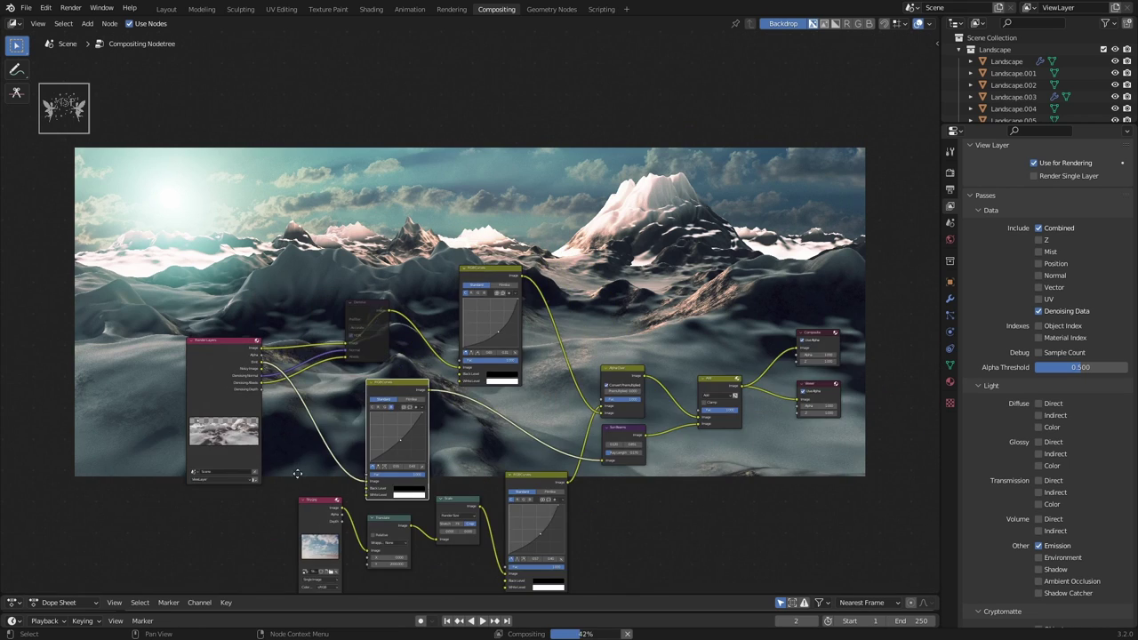
pyautogui.scroll(-2, 282, 500)
pyautogui.scroll(3, 282, 499)
pyautogui.scroll(2, 321, 485)
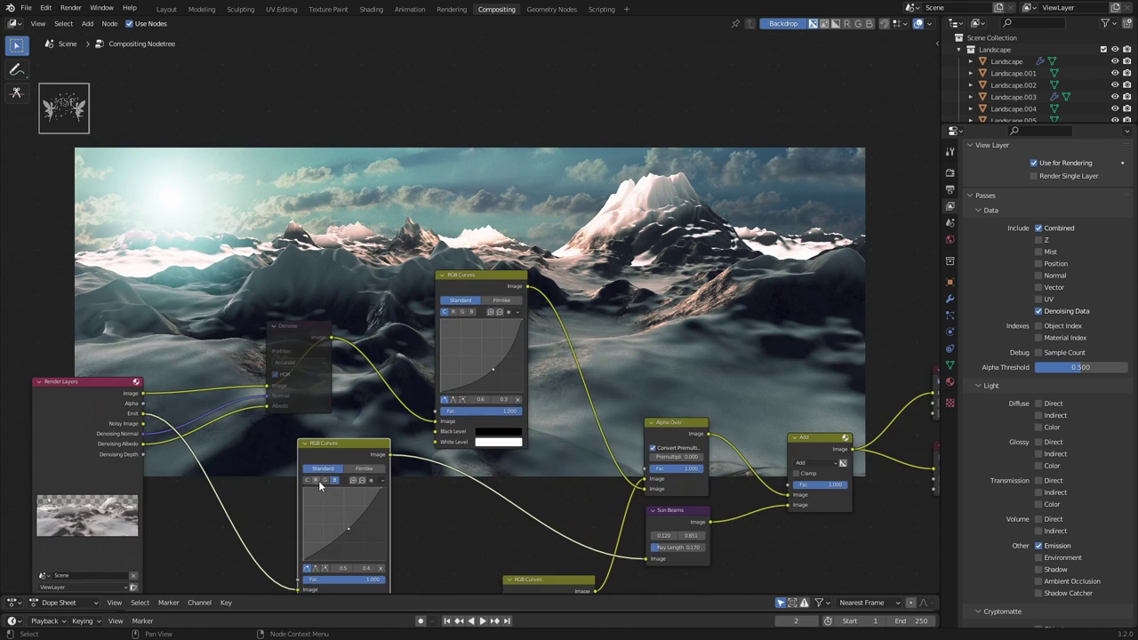
pyautogui.moveTo(335, 518); pyautogui.dragTo(358, 528)
pyautogui.scroll(-2, 267, 489)
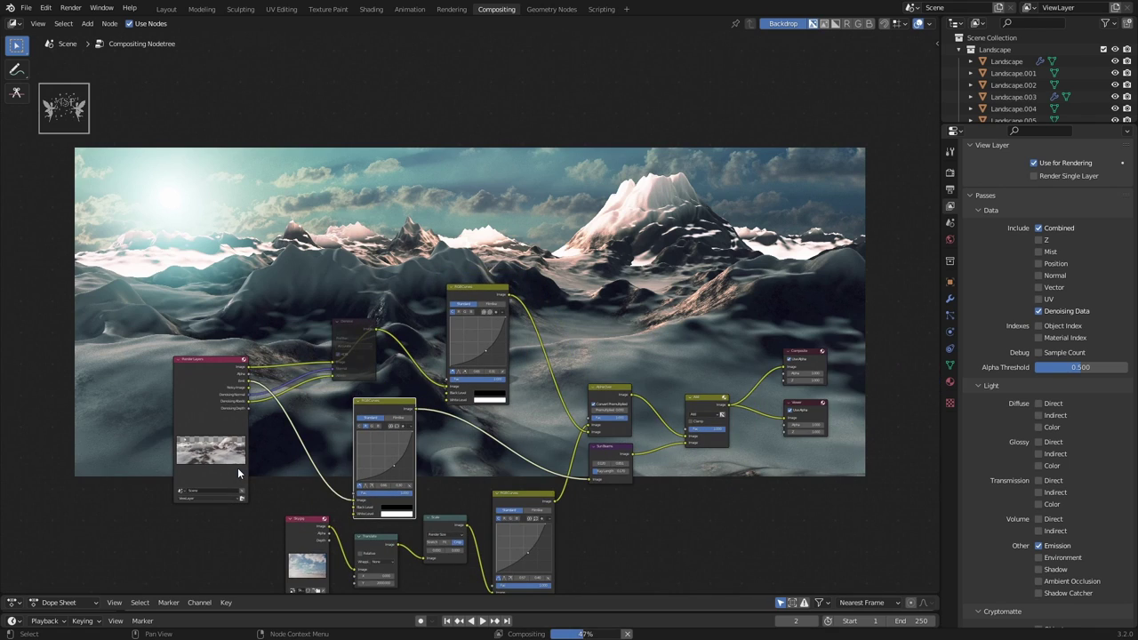
pyautogui.scroll(2, 239, 473)
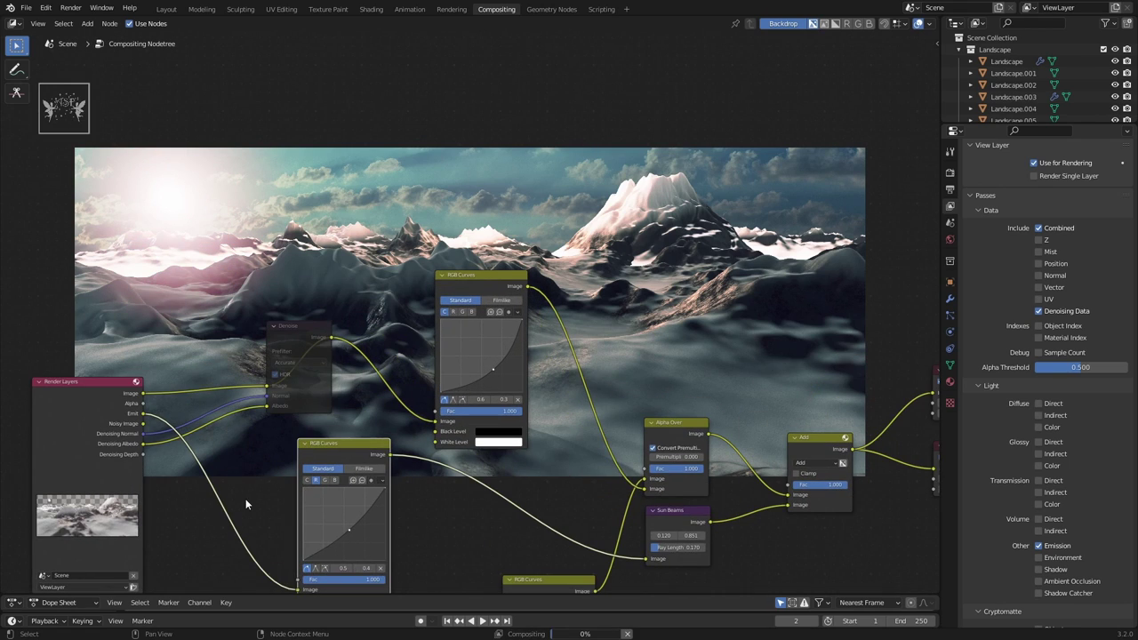
pyautogui.hotkey('ctrl', 'z')
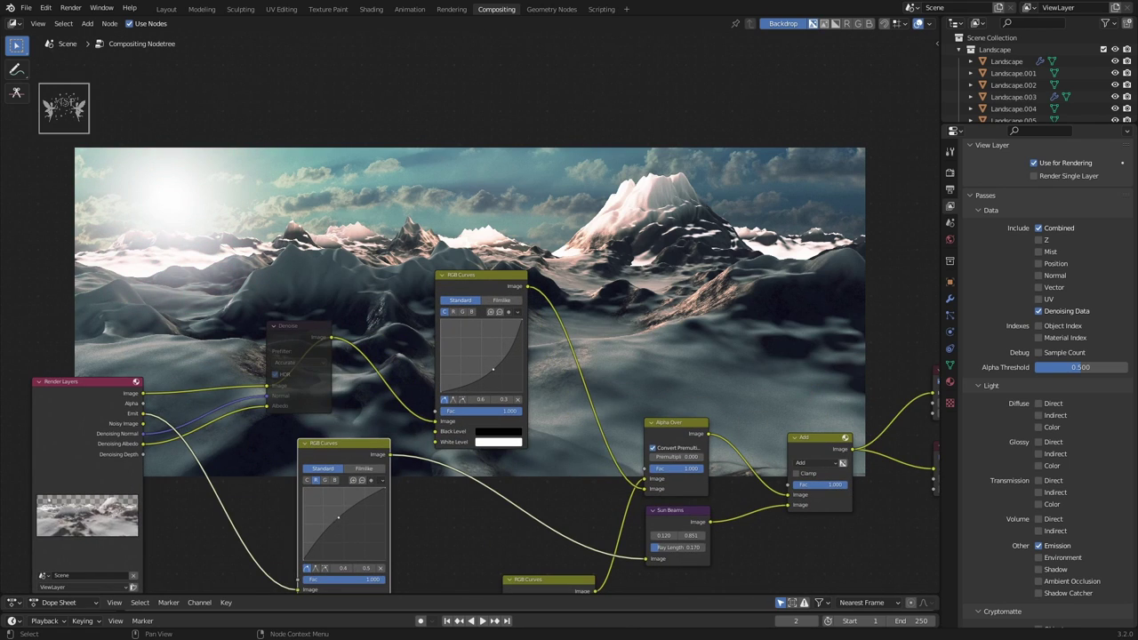
pyautogui.scroll(-2, 251, 479)
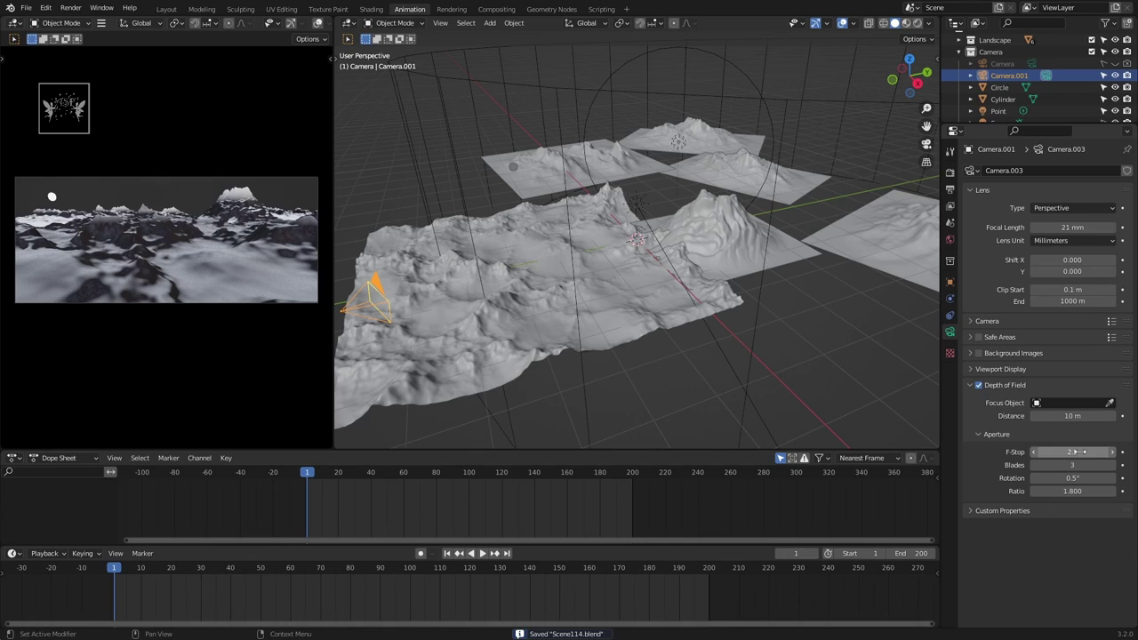
# - Reset the aperture Blades, Rotation and Ratio to defaults: 0, 0° and 1.000
pyautogui.rightClick(1074, 452)
pyautogui.rightClick(1076, 478)
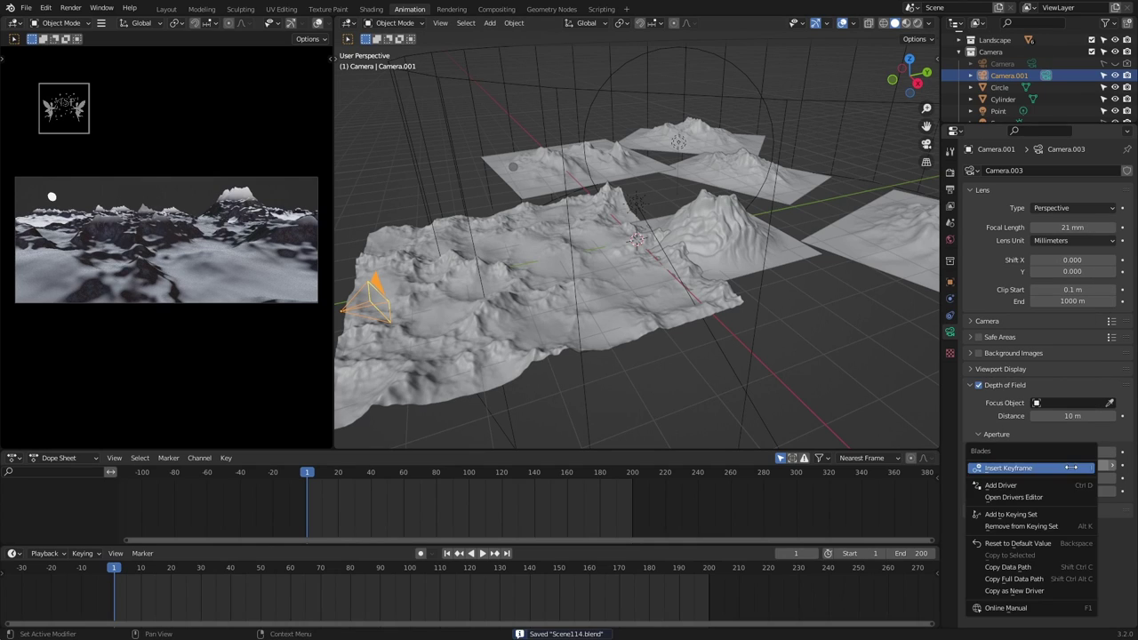
pyautogui.click(1020, 546)
pyautogui.rightClick(1067, 478)
pyautogui.click(1027, 558)
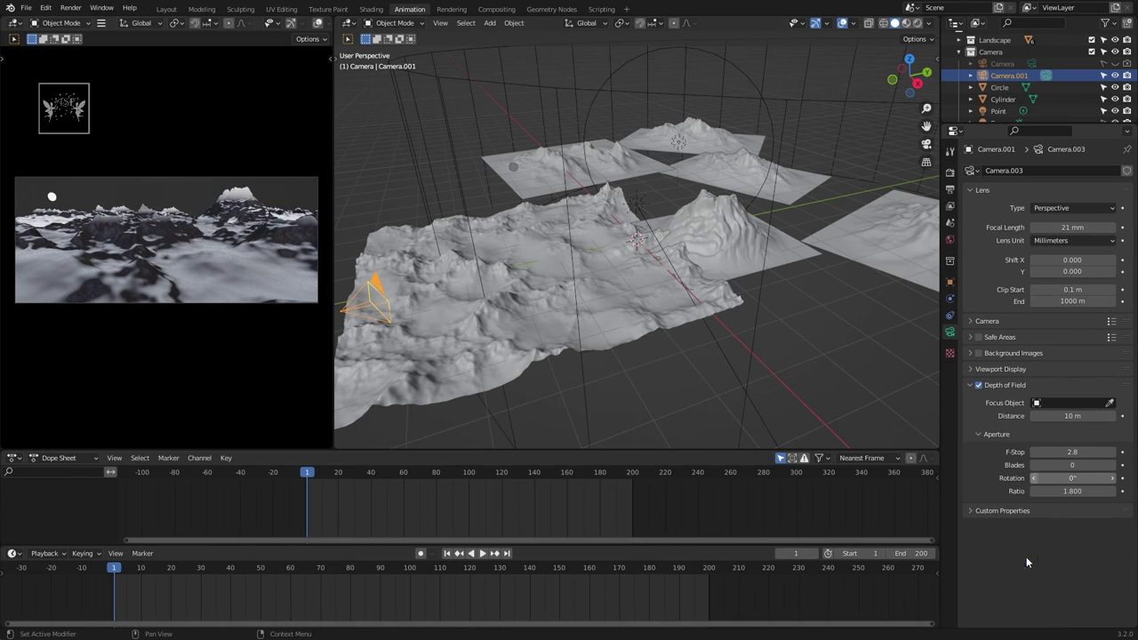
pyautogui.rightClick(1073, 491)
pyautogui.click(1023, 572)
# - Save the file and lower the camera's focal length to 17 mm
pyautogui.hotkey('ctrl', 's')
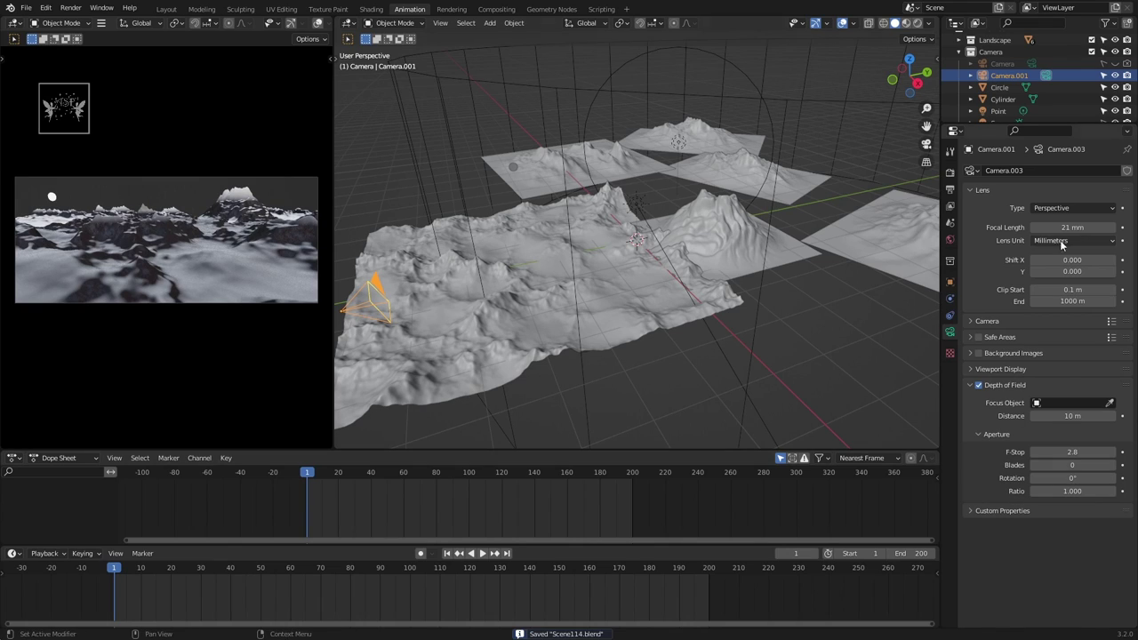
pyautogui.click(1035, 228)
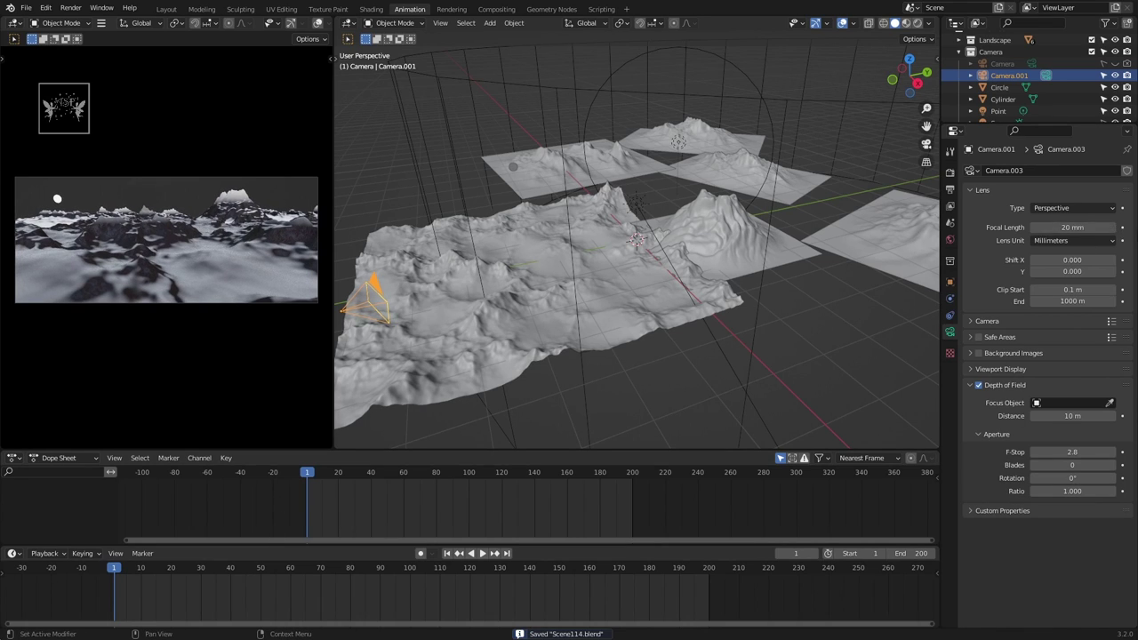
pyautogui.click(1035, 226)
pyautogui.click(1035, 226)
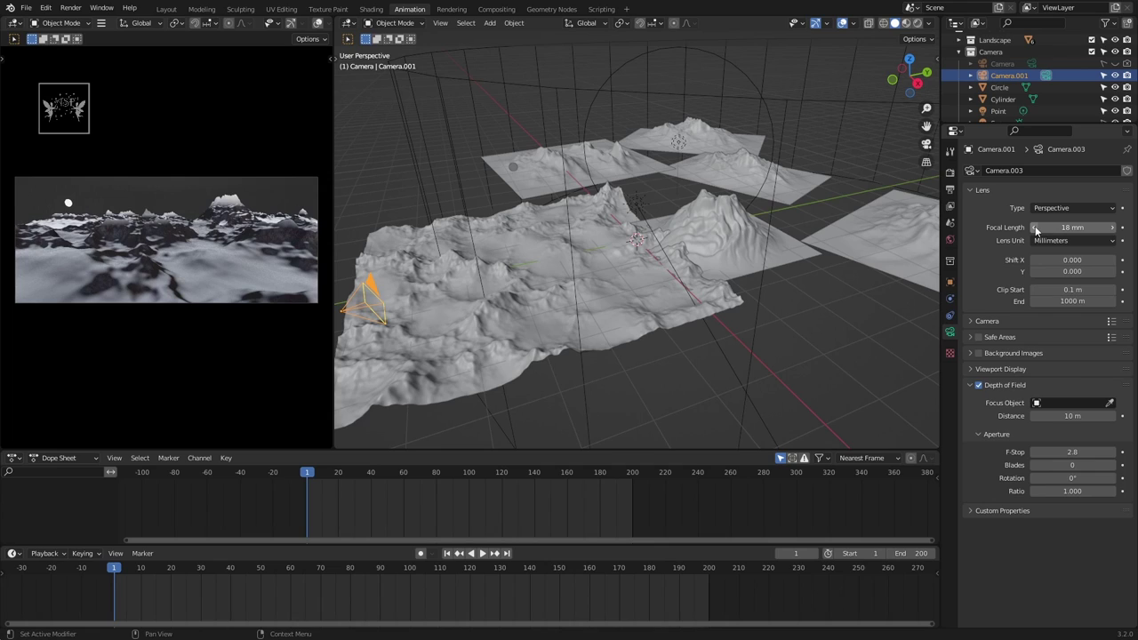
pyautogui.click(1035, 226)
pyautogui.click(1035, 226)
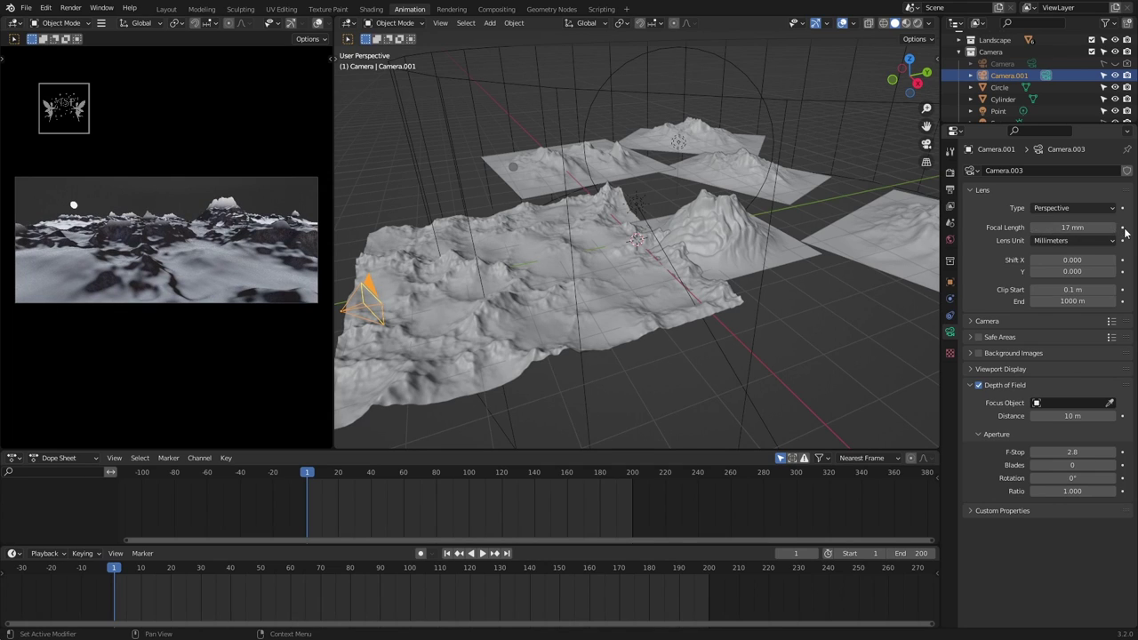
# - Keyframe the focal length at frame 1, then key 21 mm around frame 120
pyautogui.press('i')
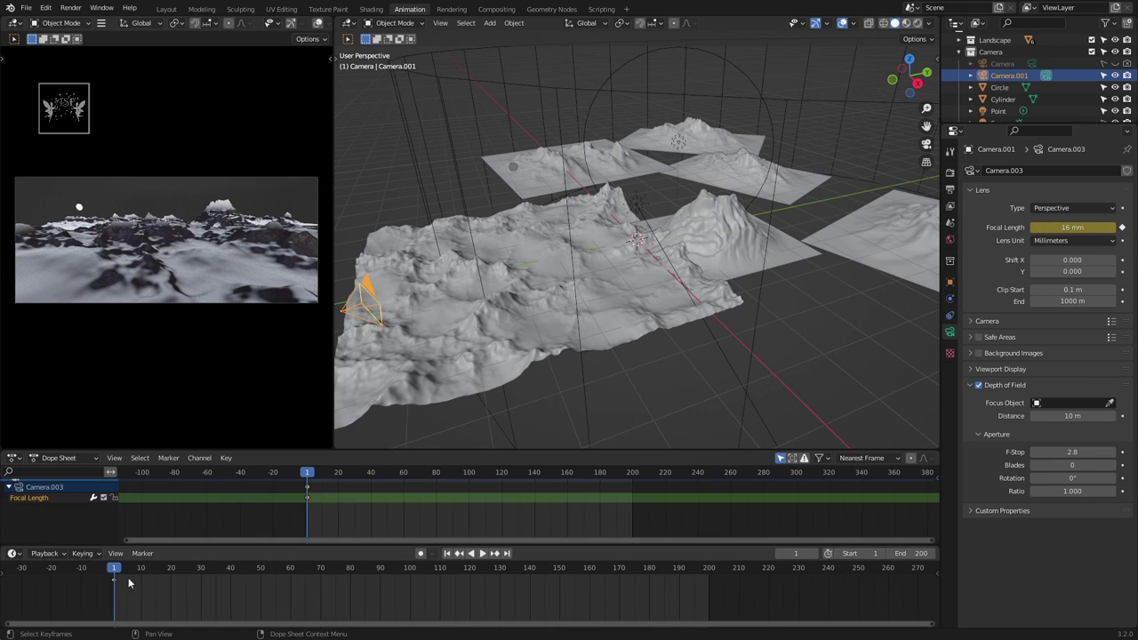
pyautogui.moveTo(425, 567); pyautogui.dragTo(475, 552)
pyautogui.click(476, 552)
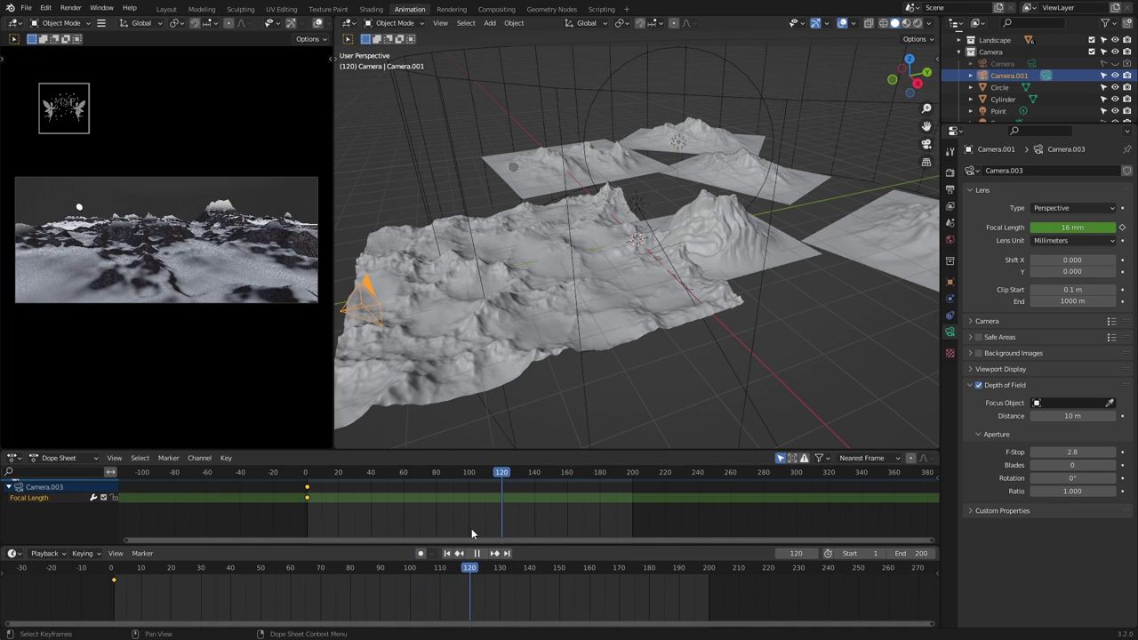
pyautogui.press('space')
pyautogui.moveTo(1067, 228); pyautogui.dragTo(1078, 230)
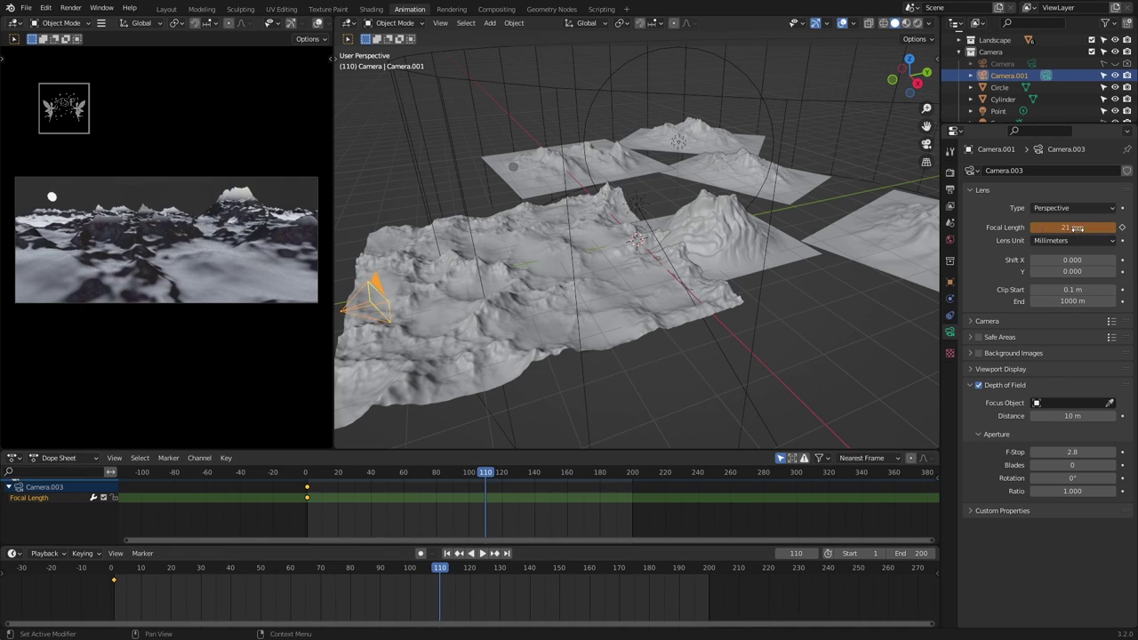
pyautogui.click(447, 554)
pyautogui.click(483, 553)
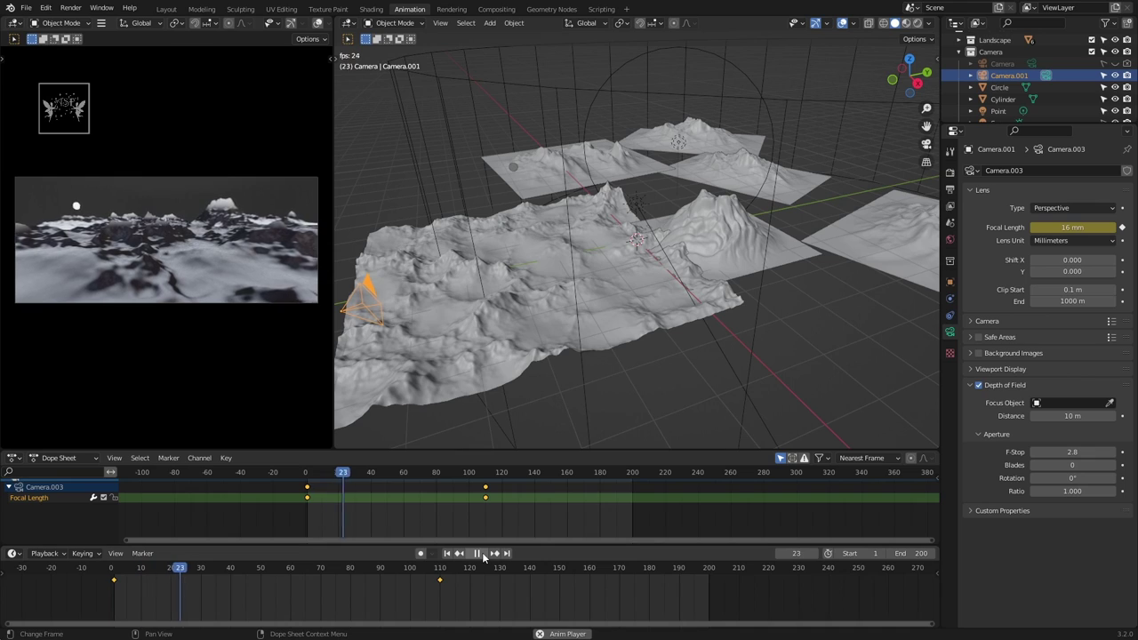
pyautogui.press('space')
# - Change the interpolation of both focal length keyframes and preview the zoom
pyautogui.moveTo(473, 614); pyautogui.dragTo(65, 573)
pyautogui.press('t')
pyautogui.click(146, 558)
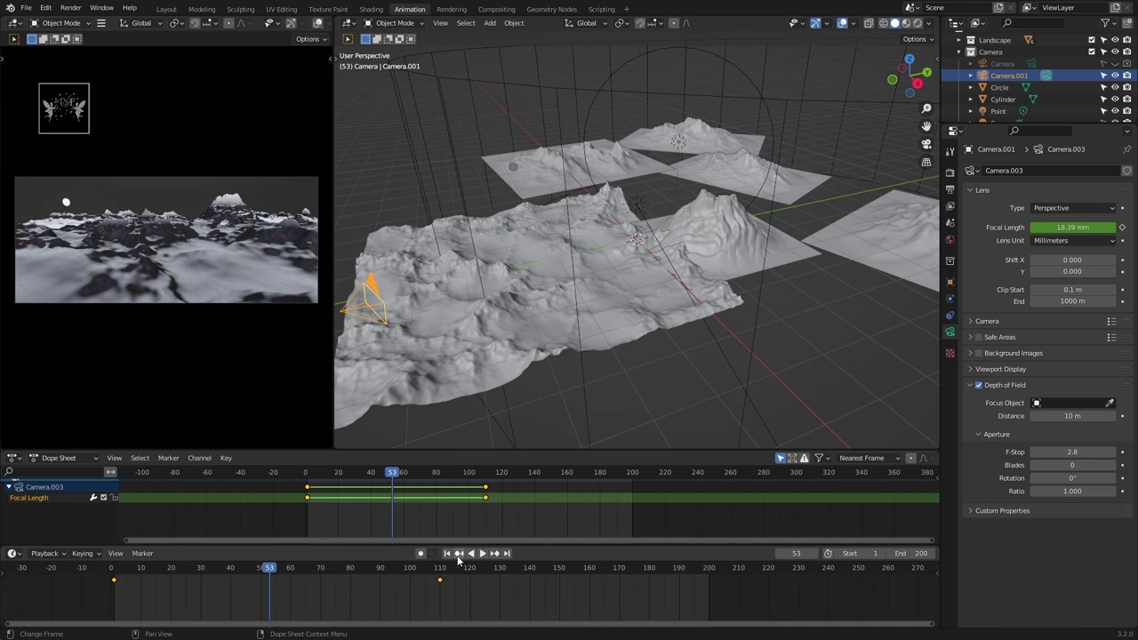
pyautogui.click(448, 553)
pyautogui.click(483, 554)
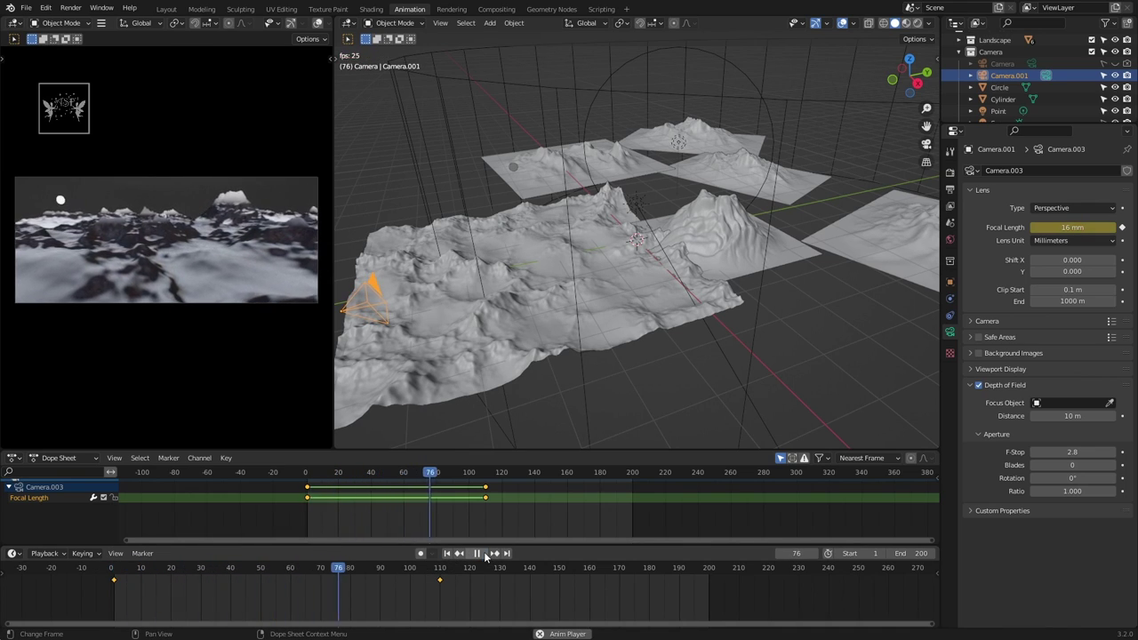
pyautogui.click(483, 553)
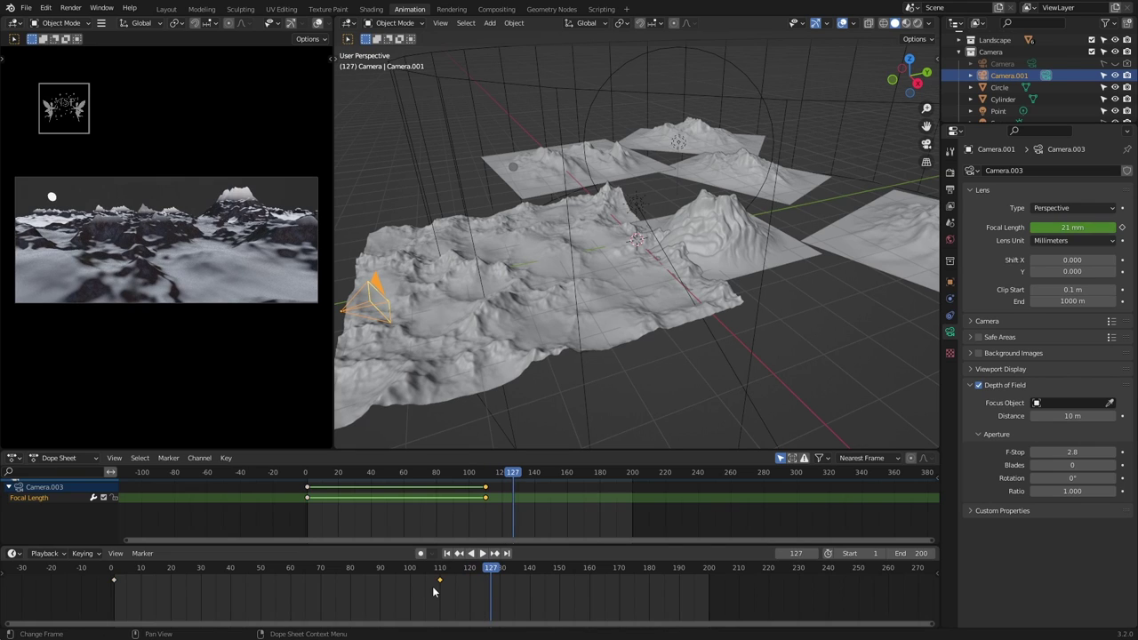
# - Move the 21 mm key to frame 150, save, replay, and deselect the keys
pyautogui.moveTo(435, 583); pyautogui.dragTo(554, 604)
pyautogui.hotkey('ctrl', 's')
pyautogui.click(447, 553)
pyautogui.click(483, 553)
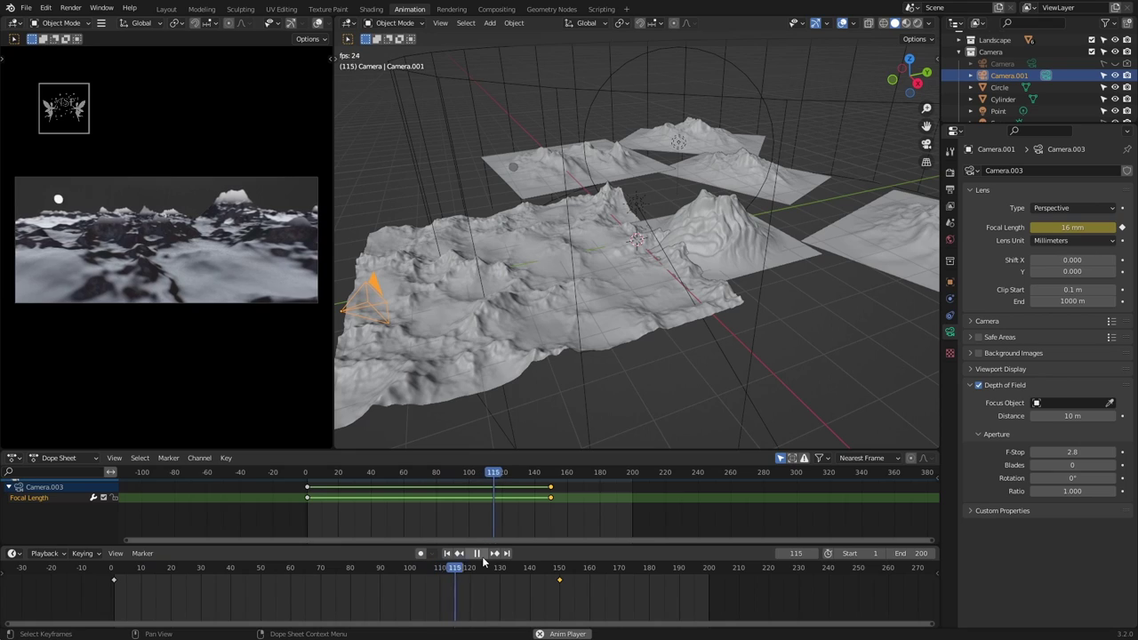
pyautogui.click(483, 555)
pyautogui.click(447, 553)
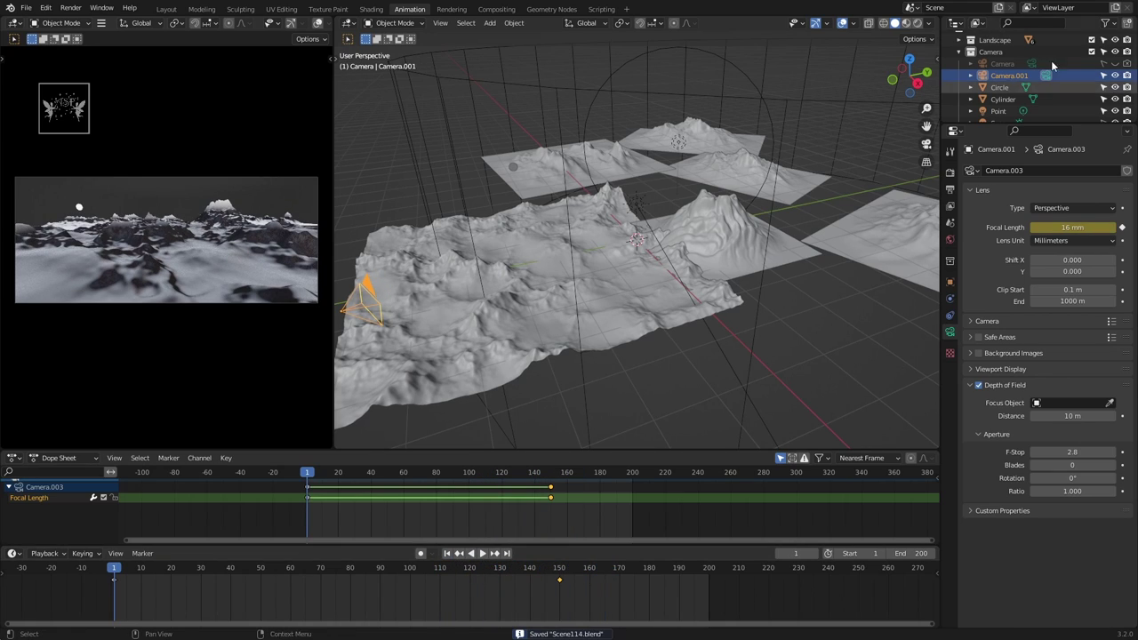
pyautogui.hotkey('alt', 'a')
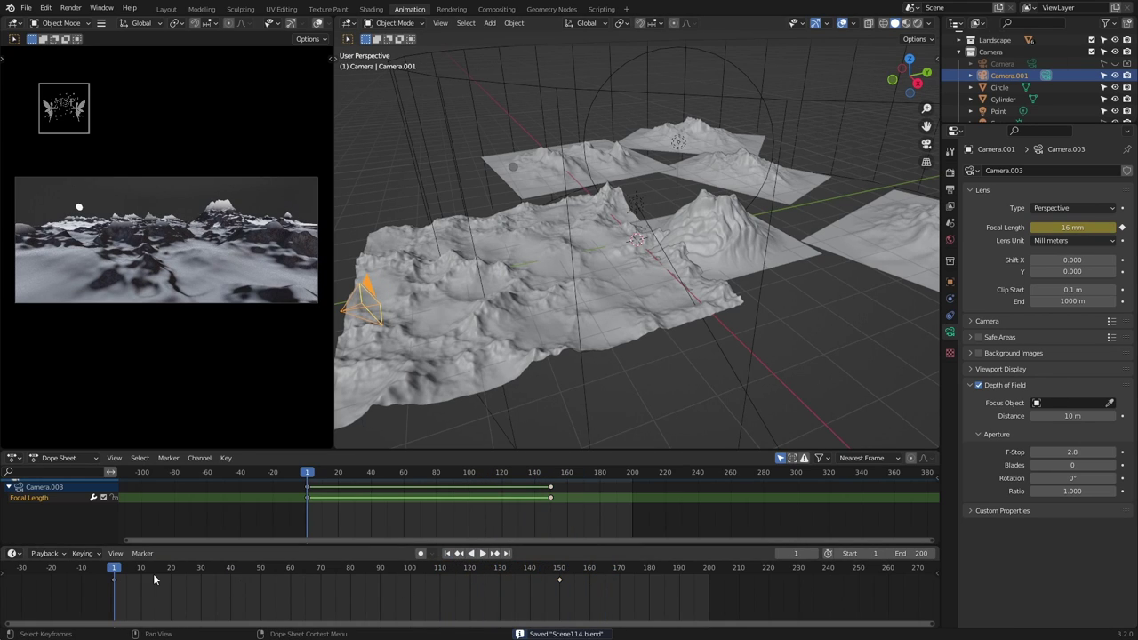
# - Add a Plain Axes Empty, move it over the terrain in front of the camera, then select Camera.001
pyautogui.hotkey('shift', 'a')
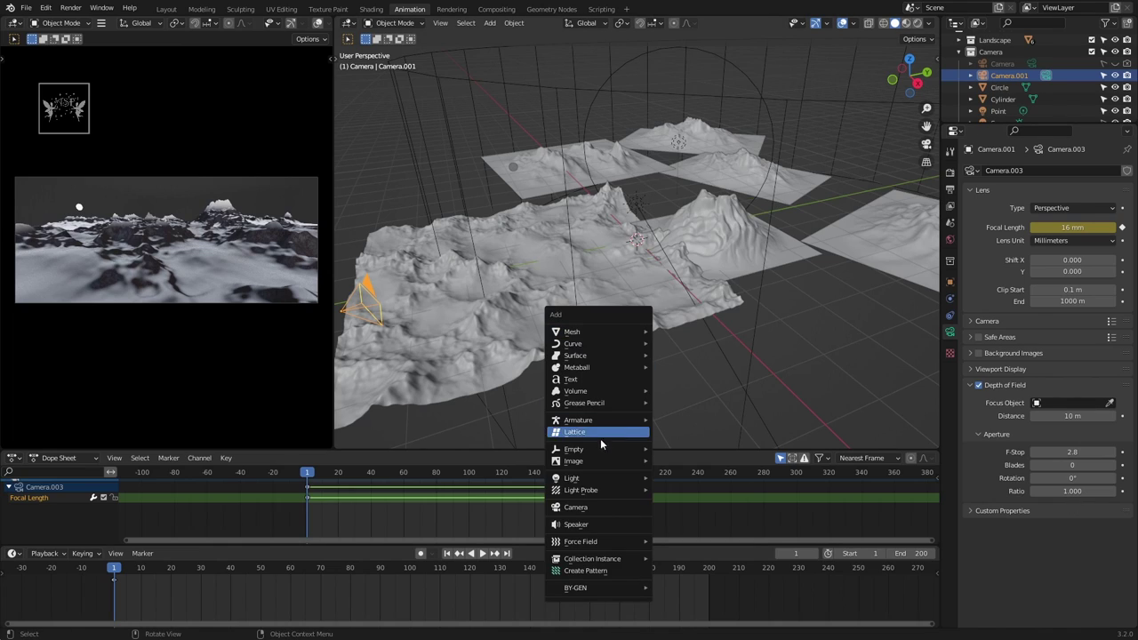
pyautogui.click(695, 448)
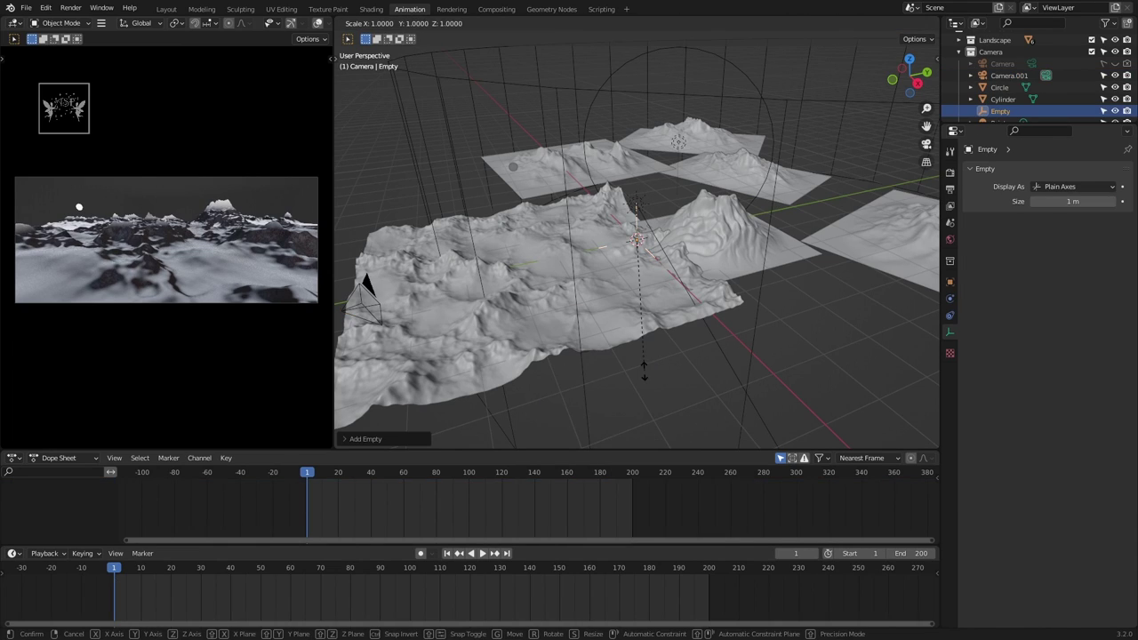
pyautogui.press('g')
pyautogui.press('y')
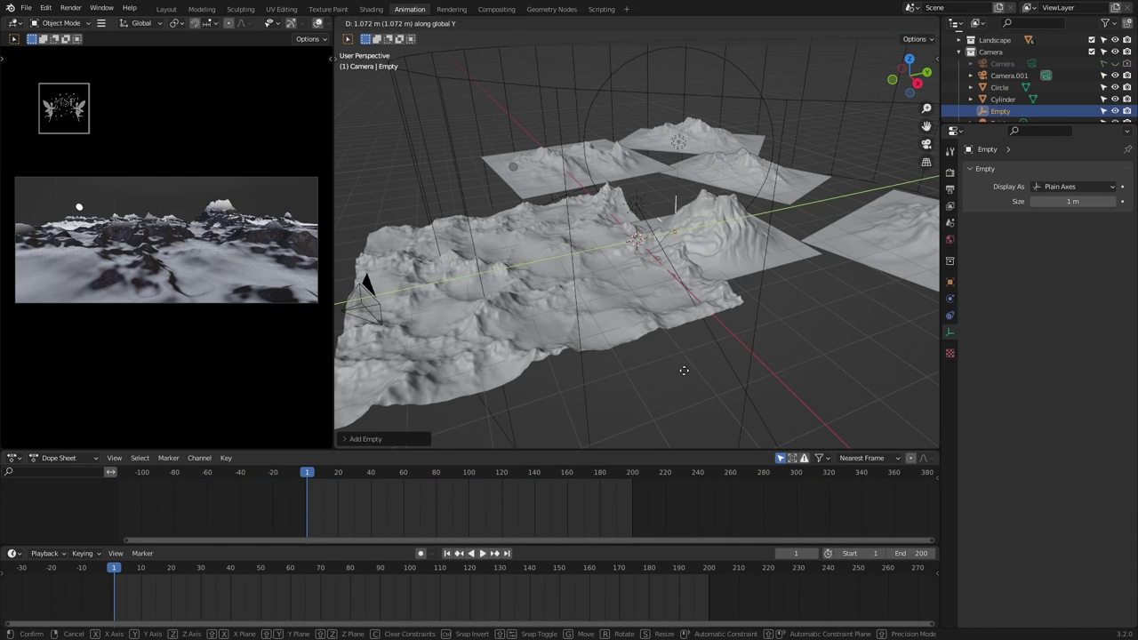
pyautogui.moveTo(684, 370); pyautogui.dragTo(665, 342, button='middle')
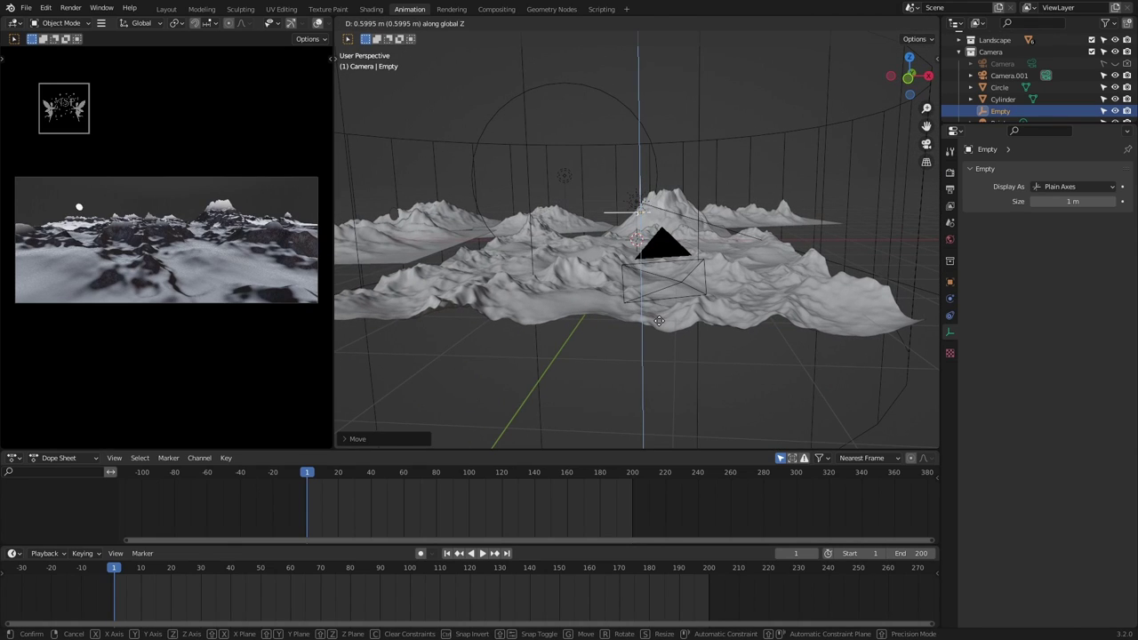
pyautogui.click(685, 322)
pyautogui.moveTo(685, 322); pyautogui.dragTo(383, 562, button='middle')
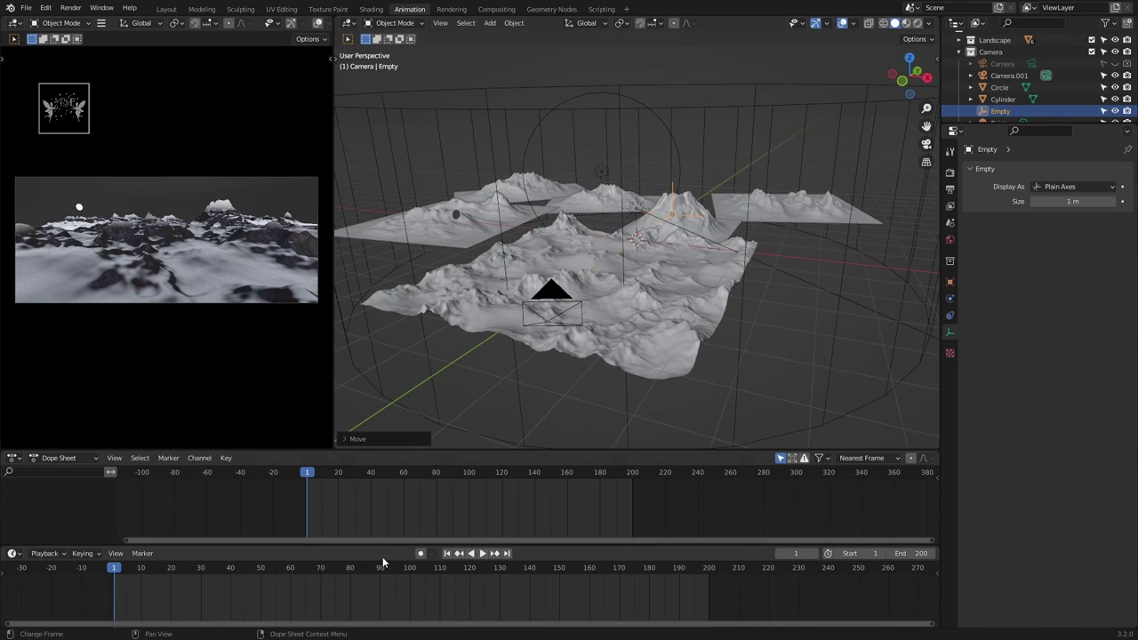
pyautogui.click(1010, 76)
pyautogui.click(1067, 403)
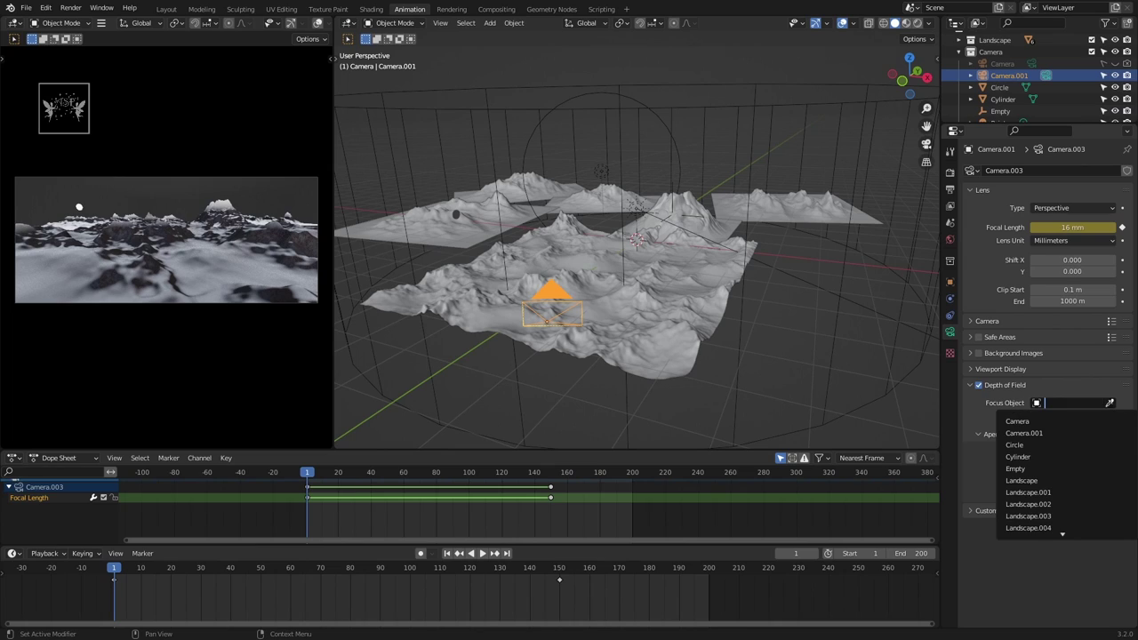
# - Set the depth of field Focus Object to the Empty with F-Stop 2.8
pyautogui.click(1016, 468)
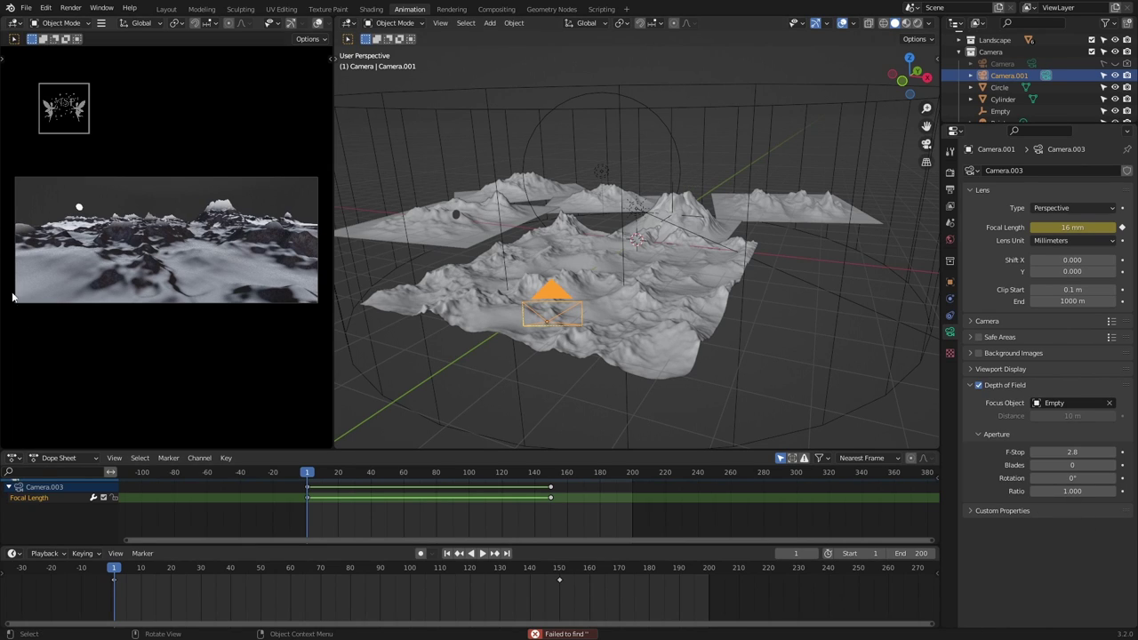
pyautogui.moveTo(1072, 452); pyautogui.dragTo(1041, 452)
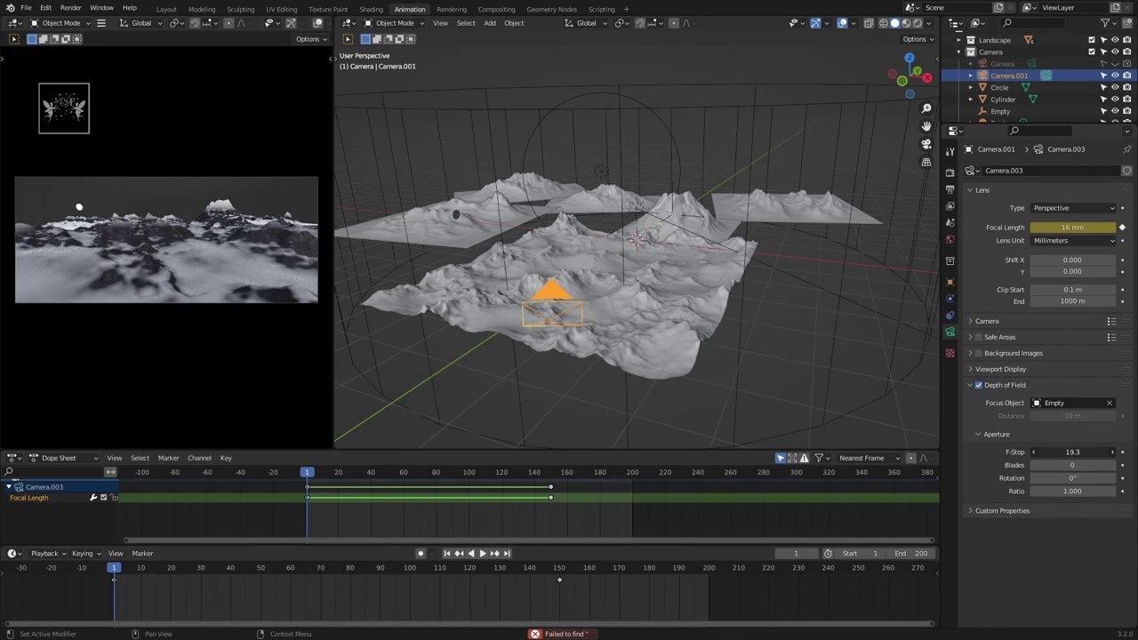
pyautogui.press('Return')
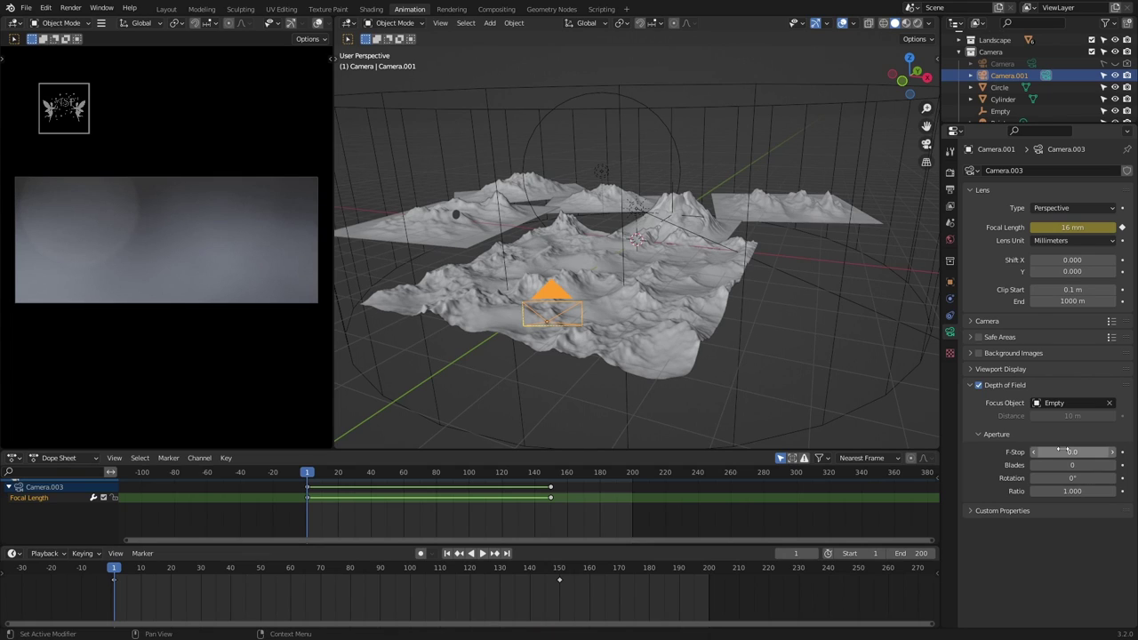
pyautogui.click(1063, 452)
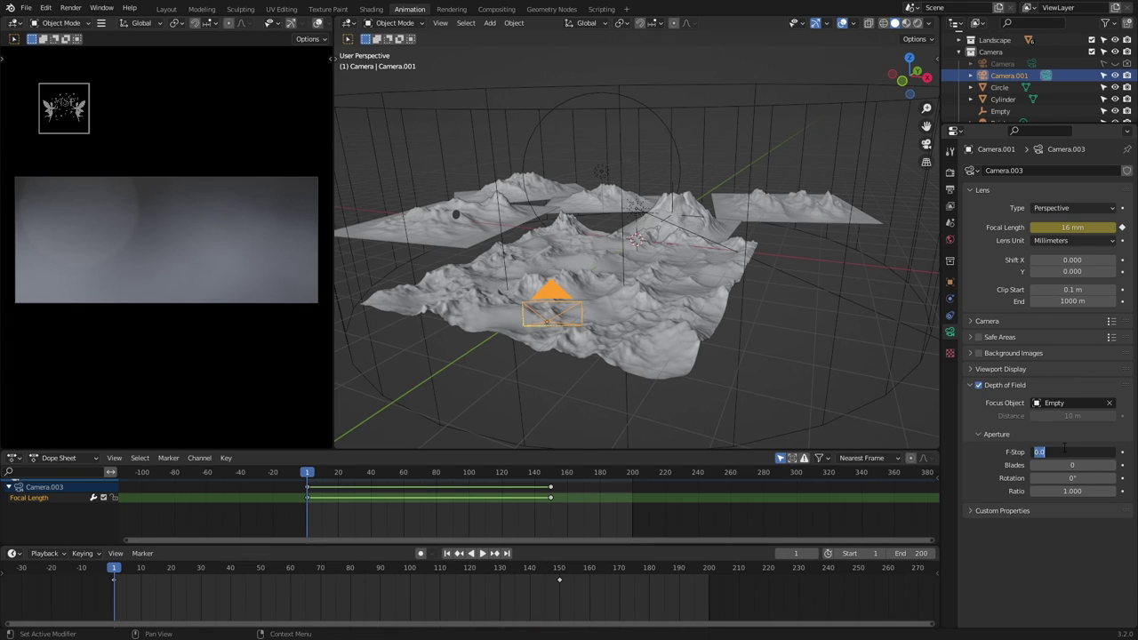
pyautogui.write('2.8')
pyautogui.press('Return')
# - Move the Empty along Y to sit much closer to the camera
pyautogui.click(675, 196)
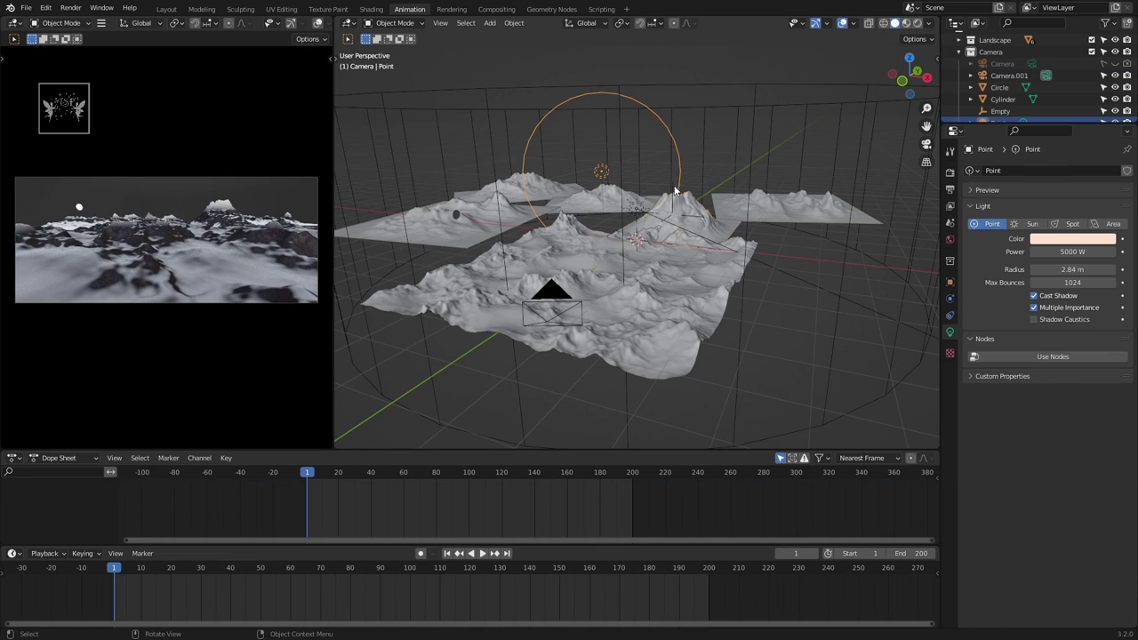
pyautogui.moveTo(674, 191); pyautogui.dragTo(752, 433, button='middle')
pyautogui.click(760, 365)
pyautogui.press('g')
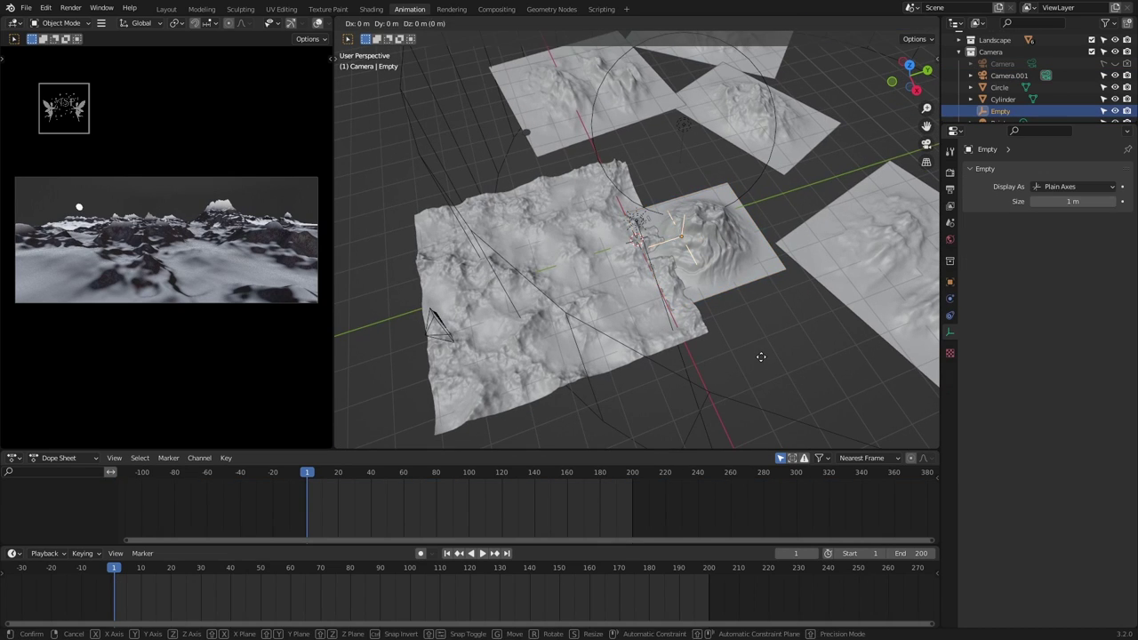
pyautogui.press('y')
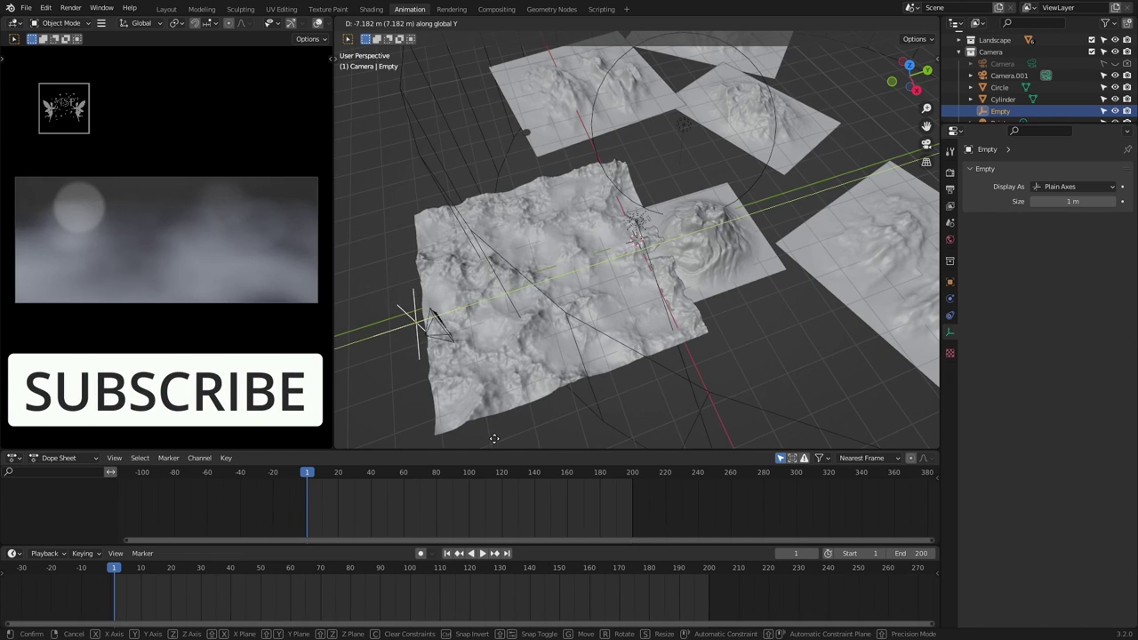
pyautogui.click(494, 437)
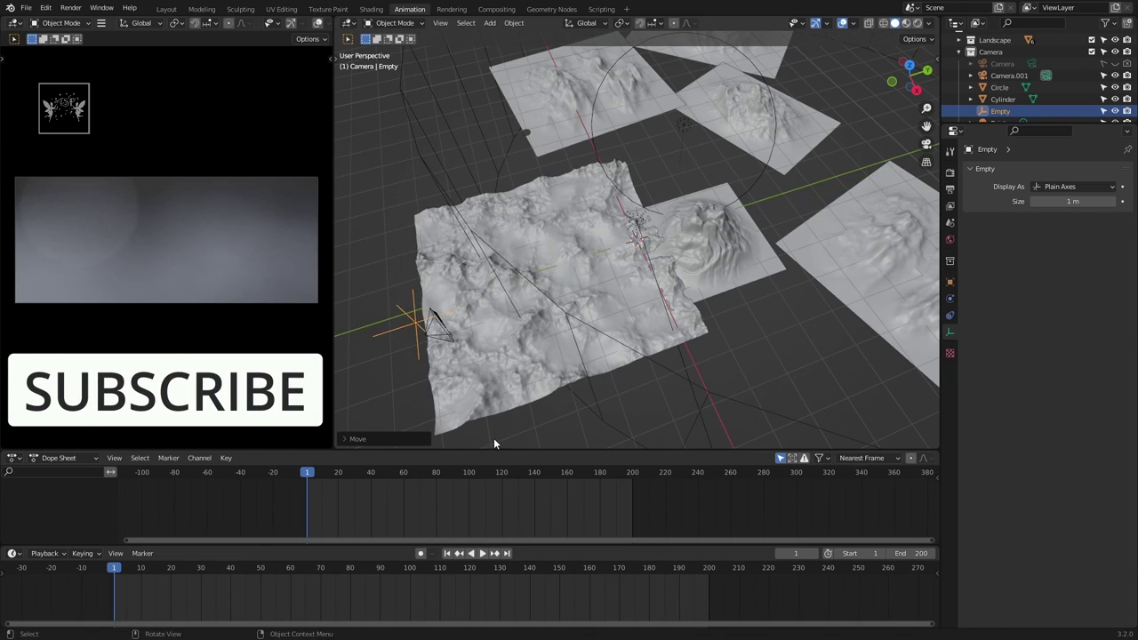
# - Keyframe the Empty's location and rotation at frame 1
pyautogui.moveTo(735, 390); pyautogui.dragTo(609, 490, button='middle')
pyautogui.click(950, 281)
pyautogui.press('i')
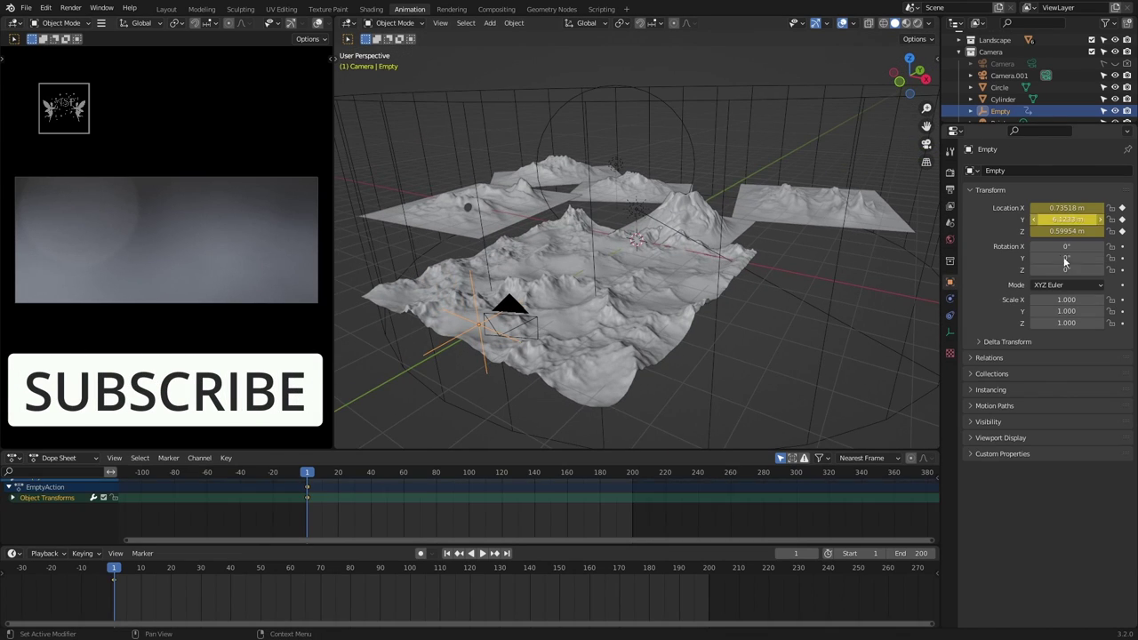
pyautogui.press('i')
pyautogui.press('space')
# - At frame 50, move the Empty along Y to -4.9817 m and keyframe its location
pyautogui.moveTo(259, 610); pyautogui.dragTo(263, 611)
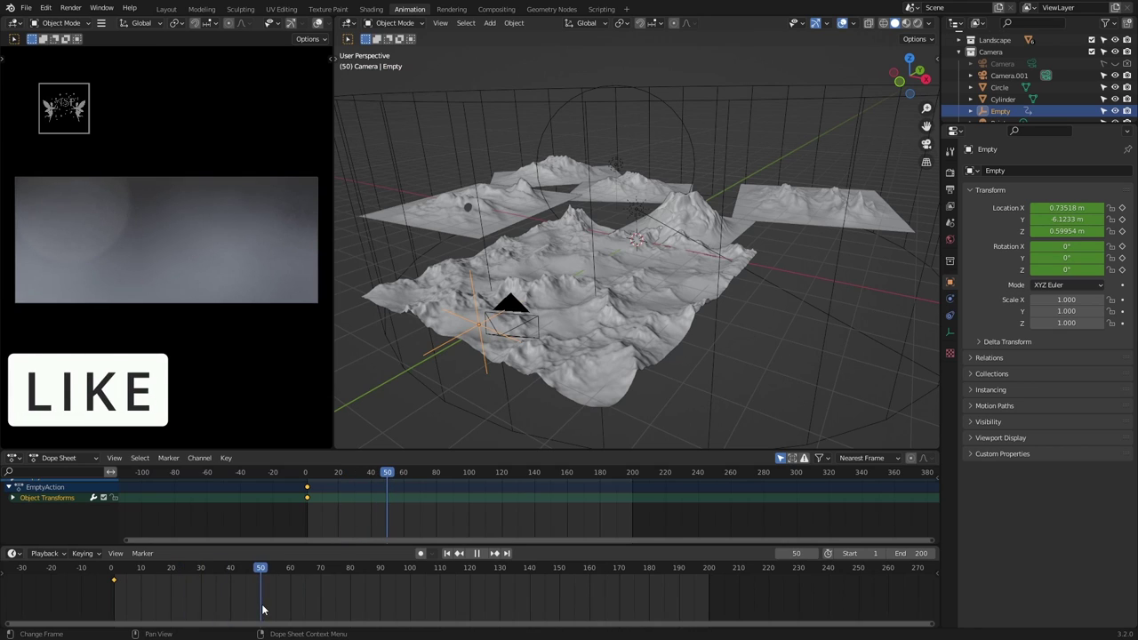
pyautogui.moveTo(622, 349); pyautogui.dragTo(660, 353, button='middle')
pyautogui.press('g')
pyautogui.press('y')
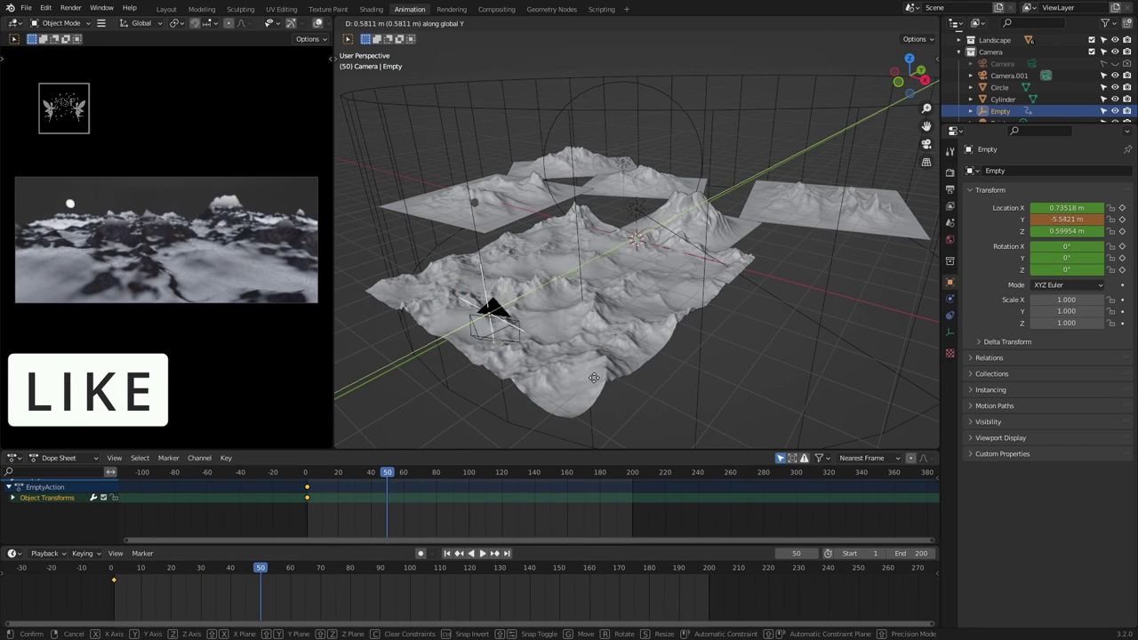
pyautogui.click(616, 366)
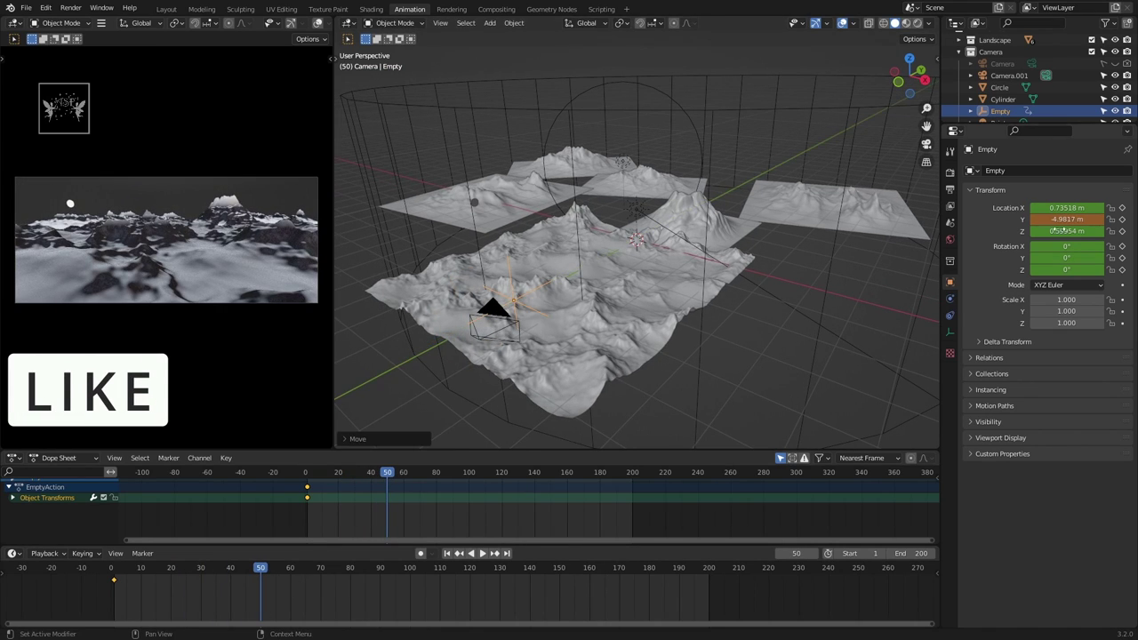
pyautogui.press('i')
# - Preview the focus animation, save the file, and view through the camera
pyautogui.click(446, 553)
pyautogui.click(482, 553)
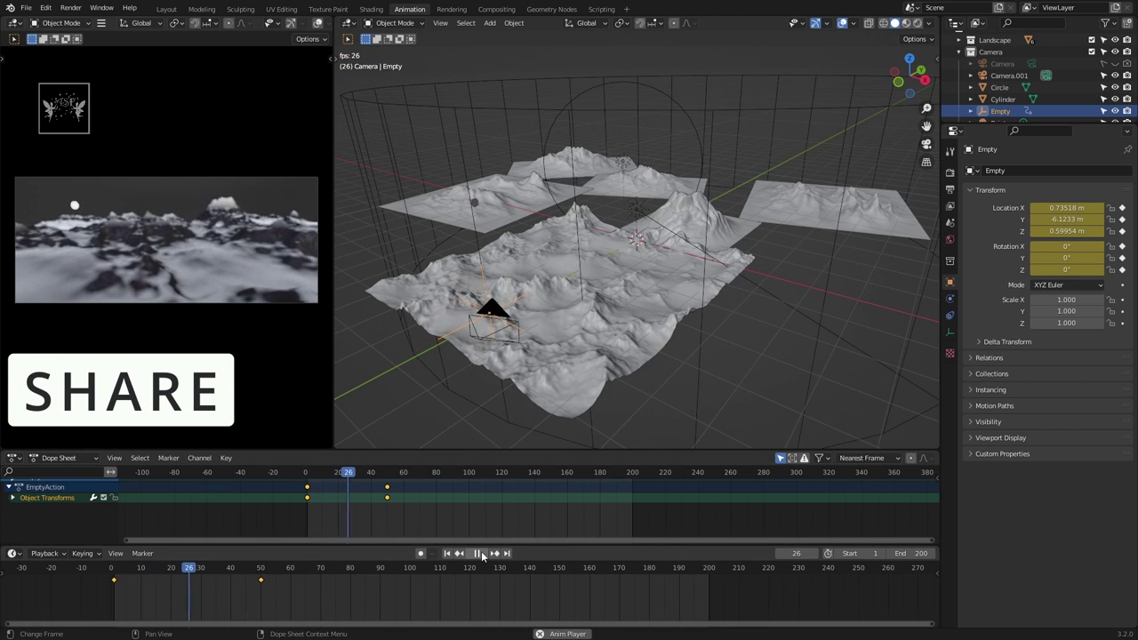
pyautogui.hotkey('ctrl', 's')
pyautogui.press('Escape')
pyautogui.moveTo(916, 410); pyautogui.dragTo(759, 276, button='middle')
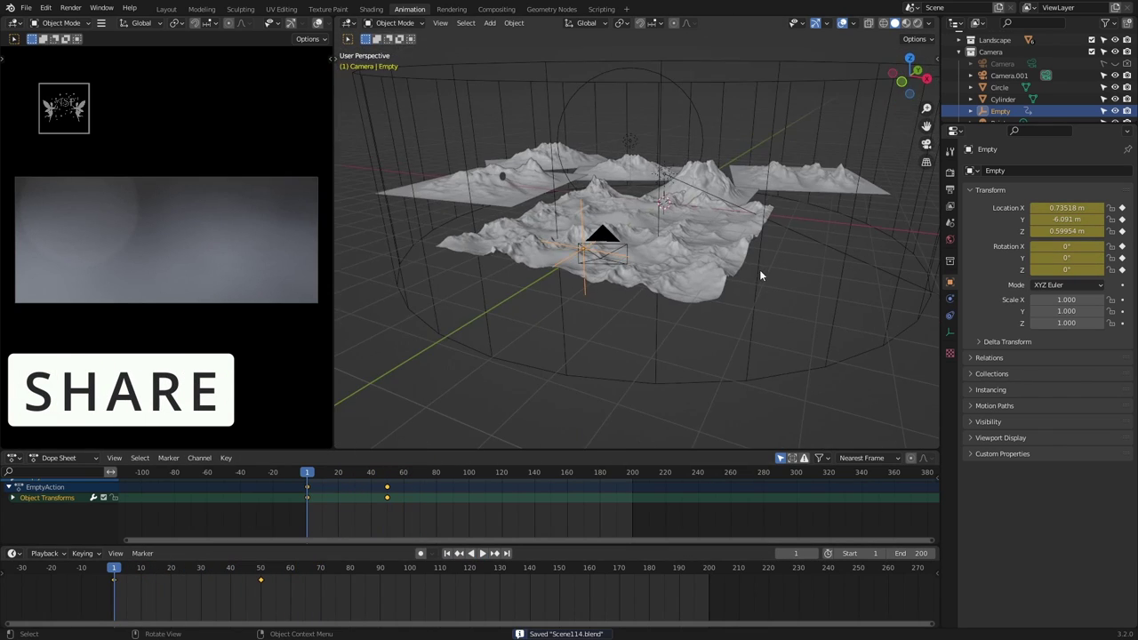
pyautogui.press('KP_0')
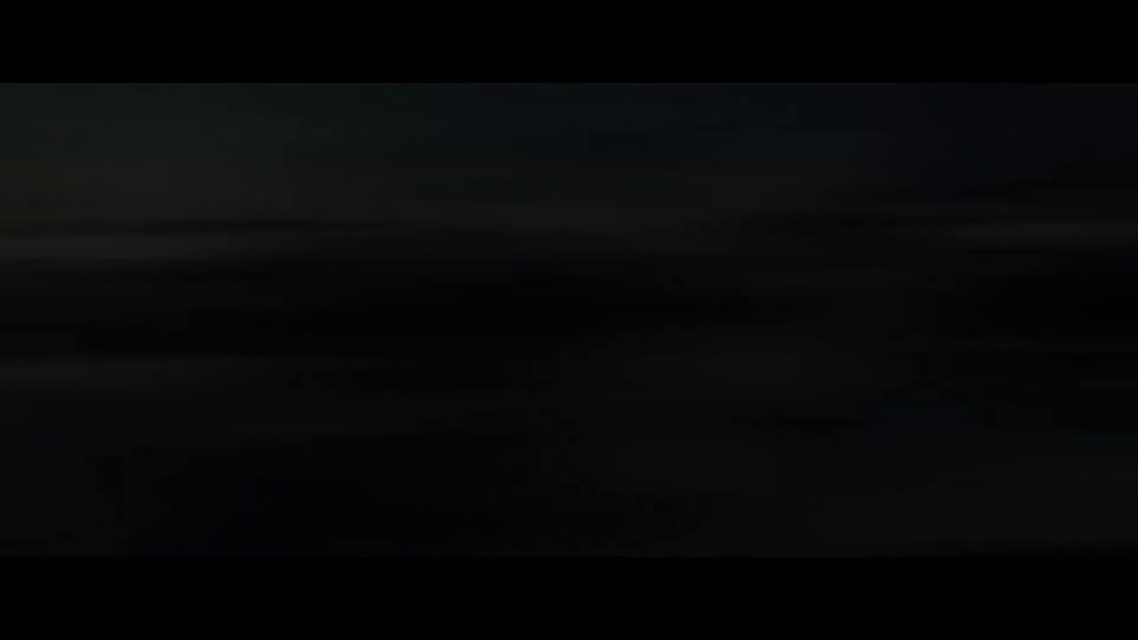